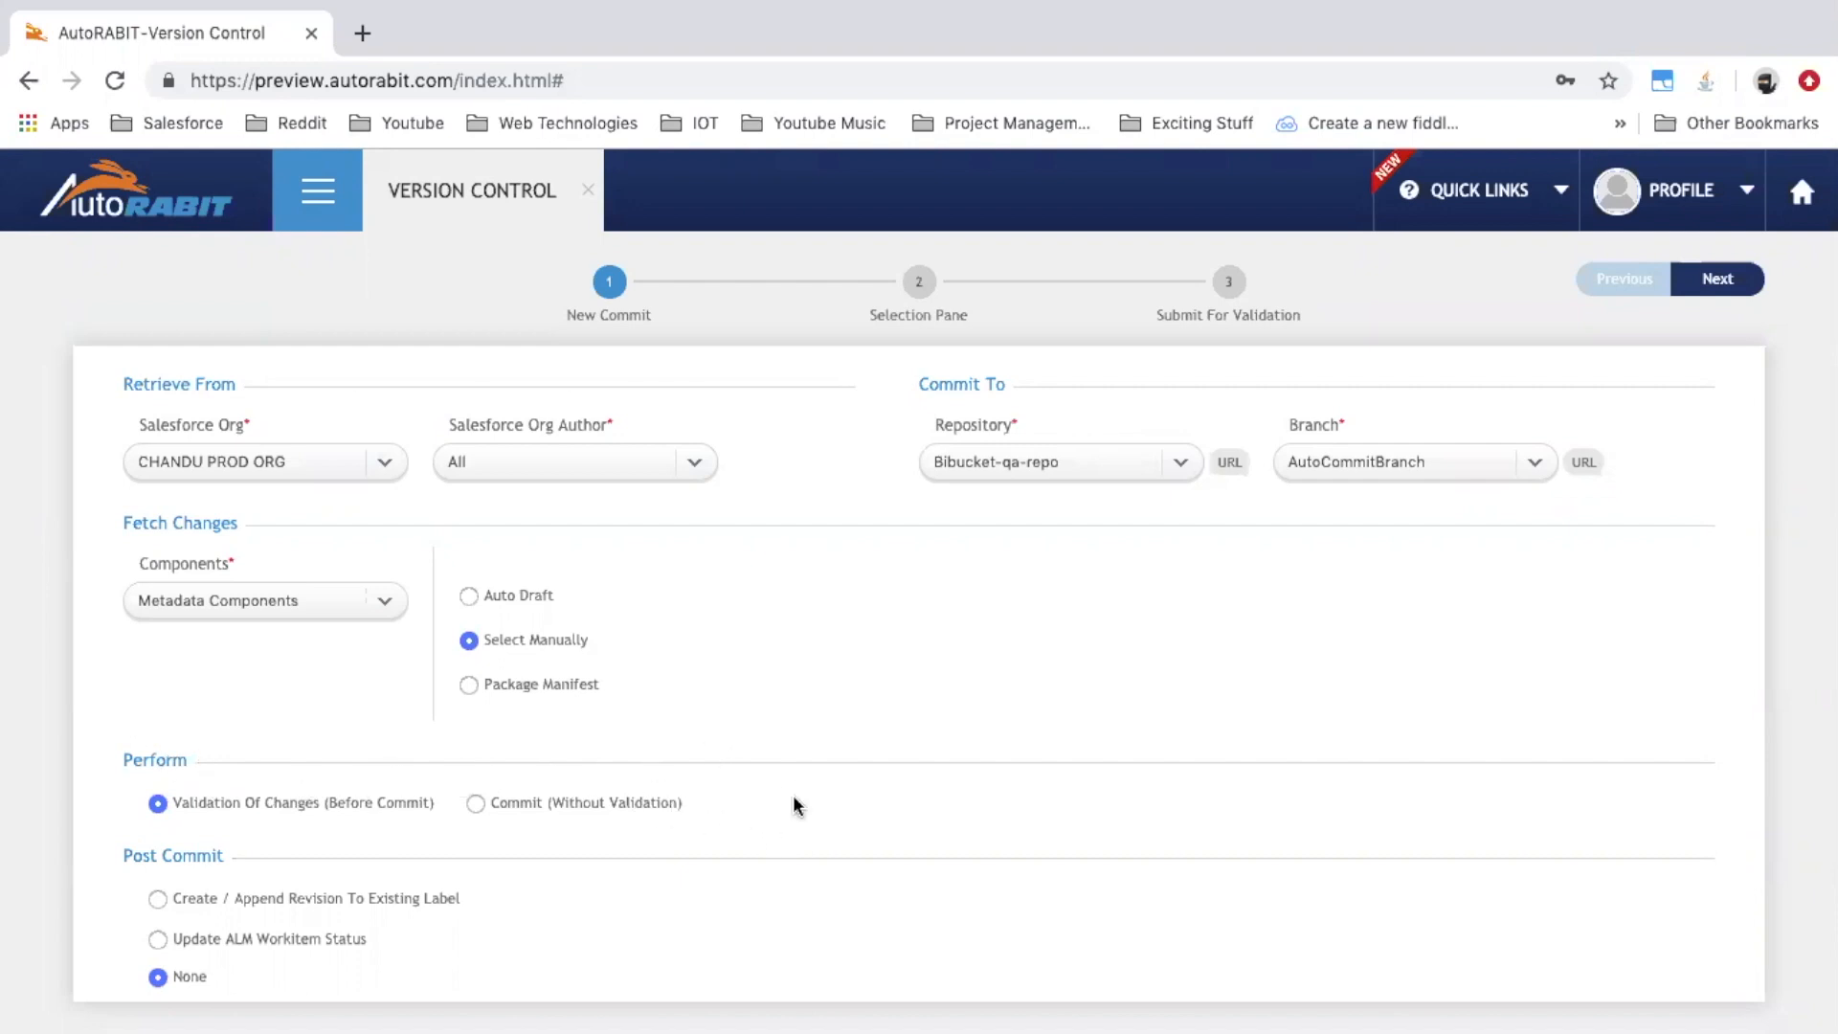
Advance to component selection and list ApexClass members on the Deleted tab
click(1716, 281)
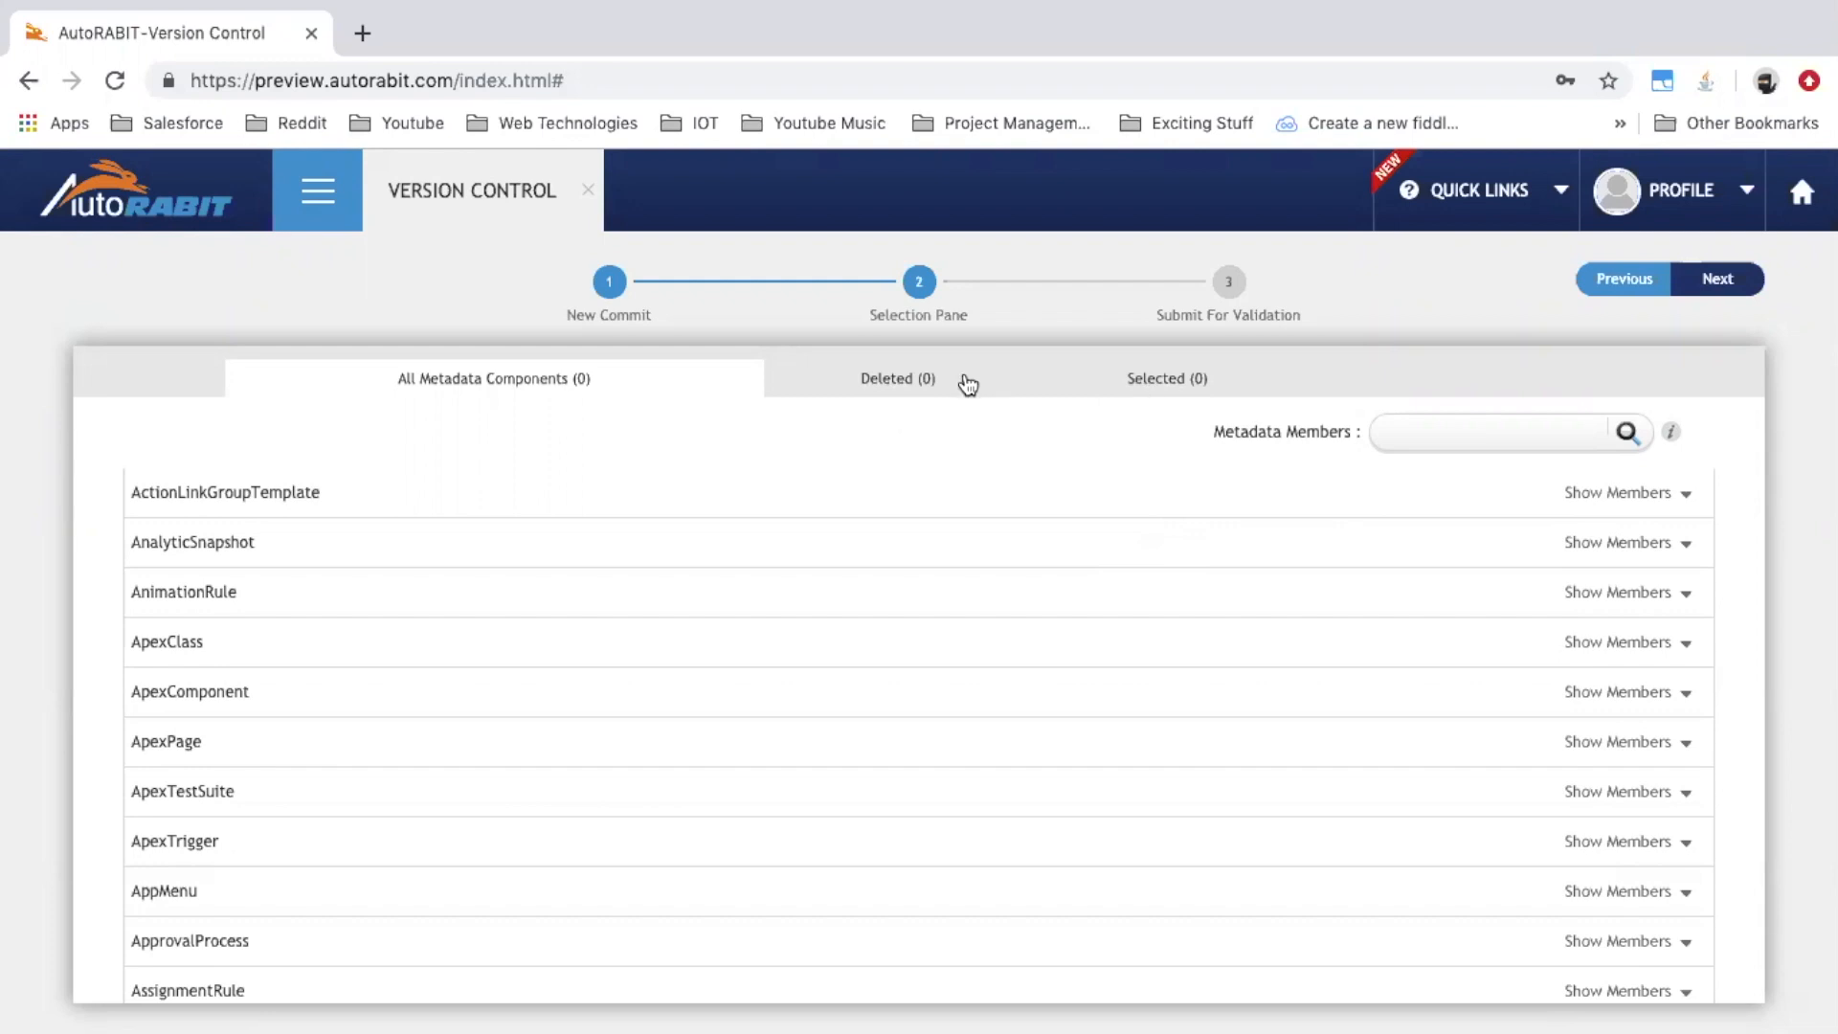
click(917, 383)
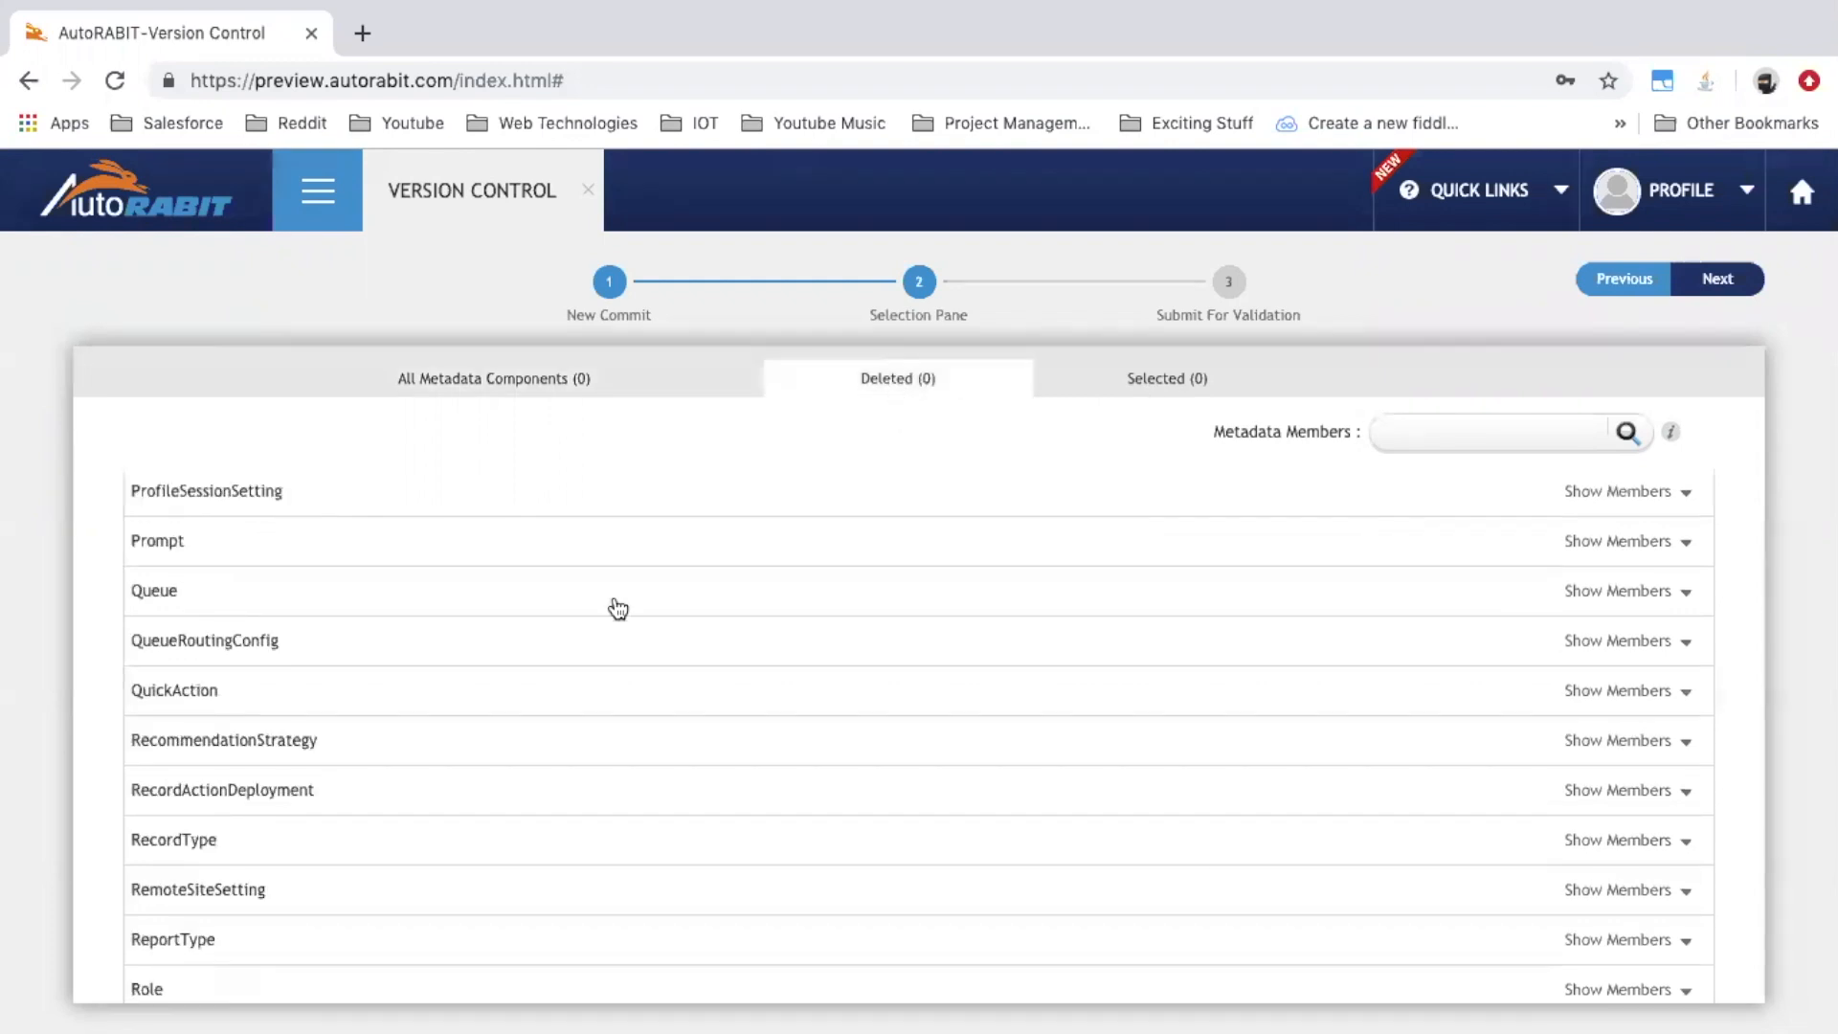
scroll(615, 607, up, 20)
scroll(619, 609, up, 15)
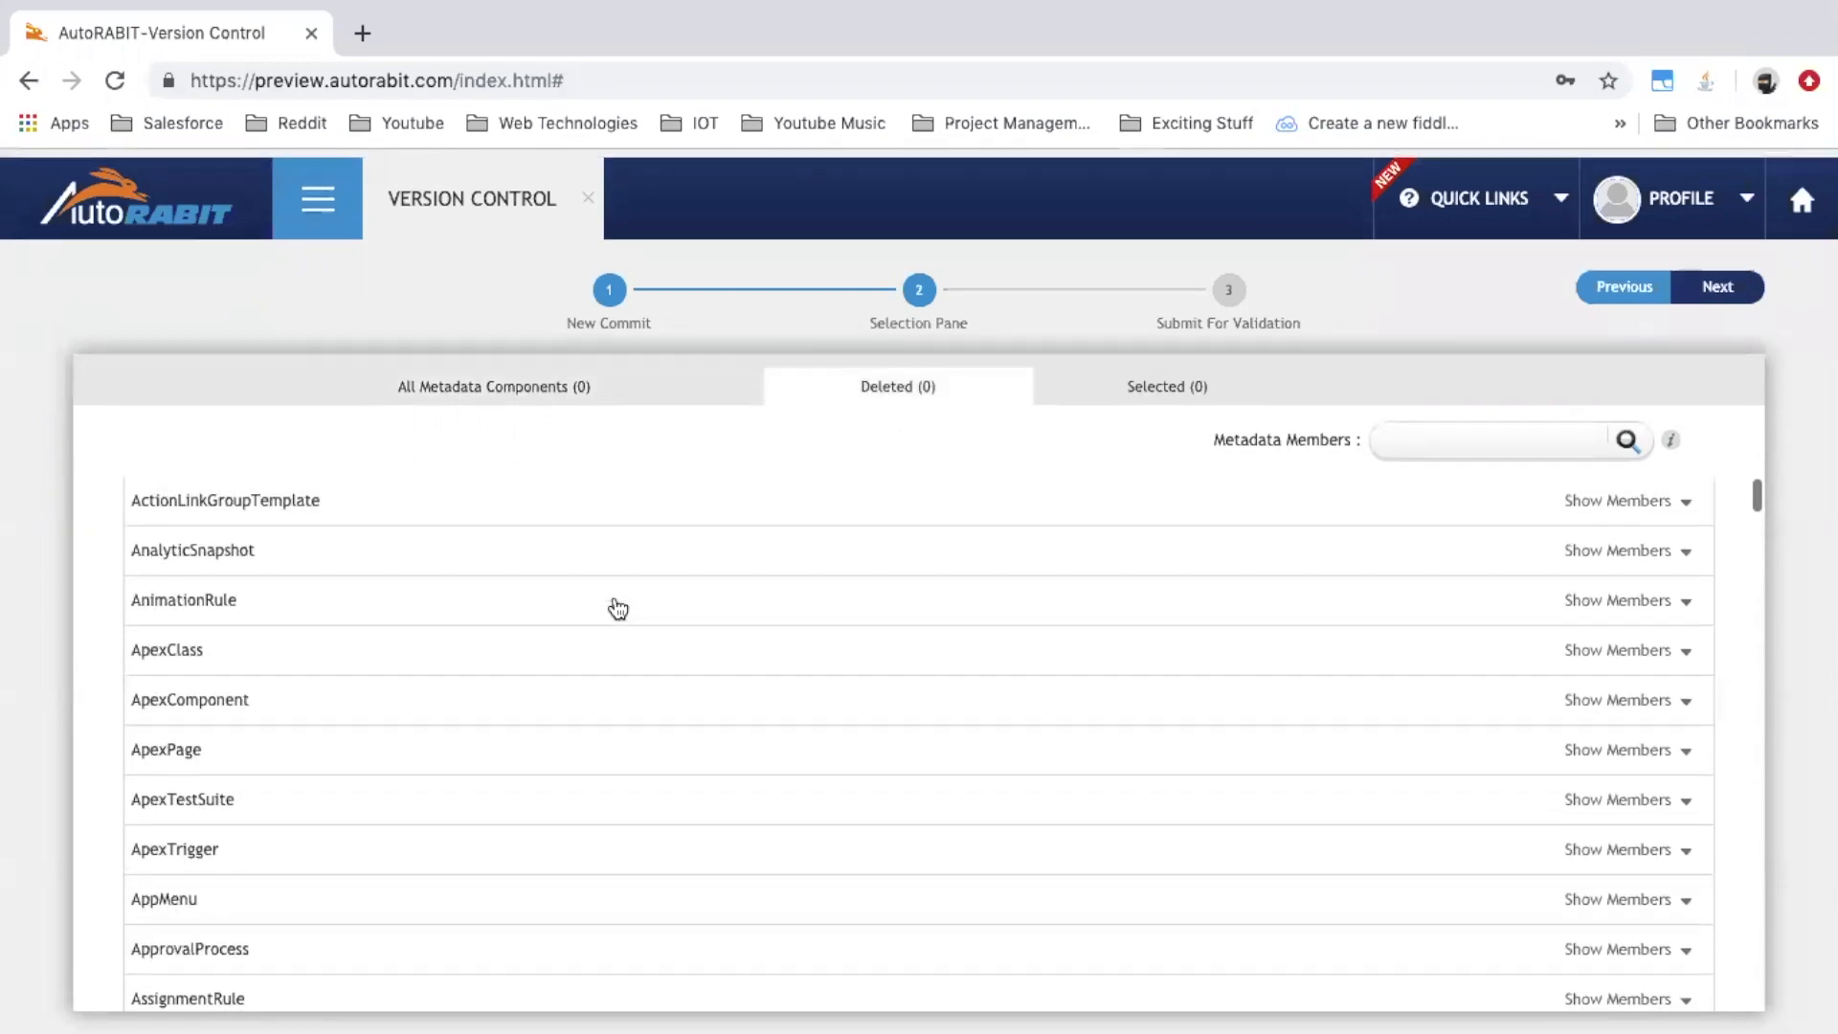
click(637, 664)
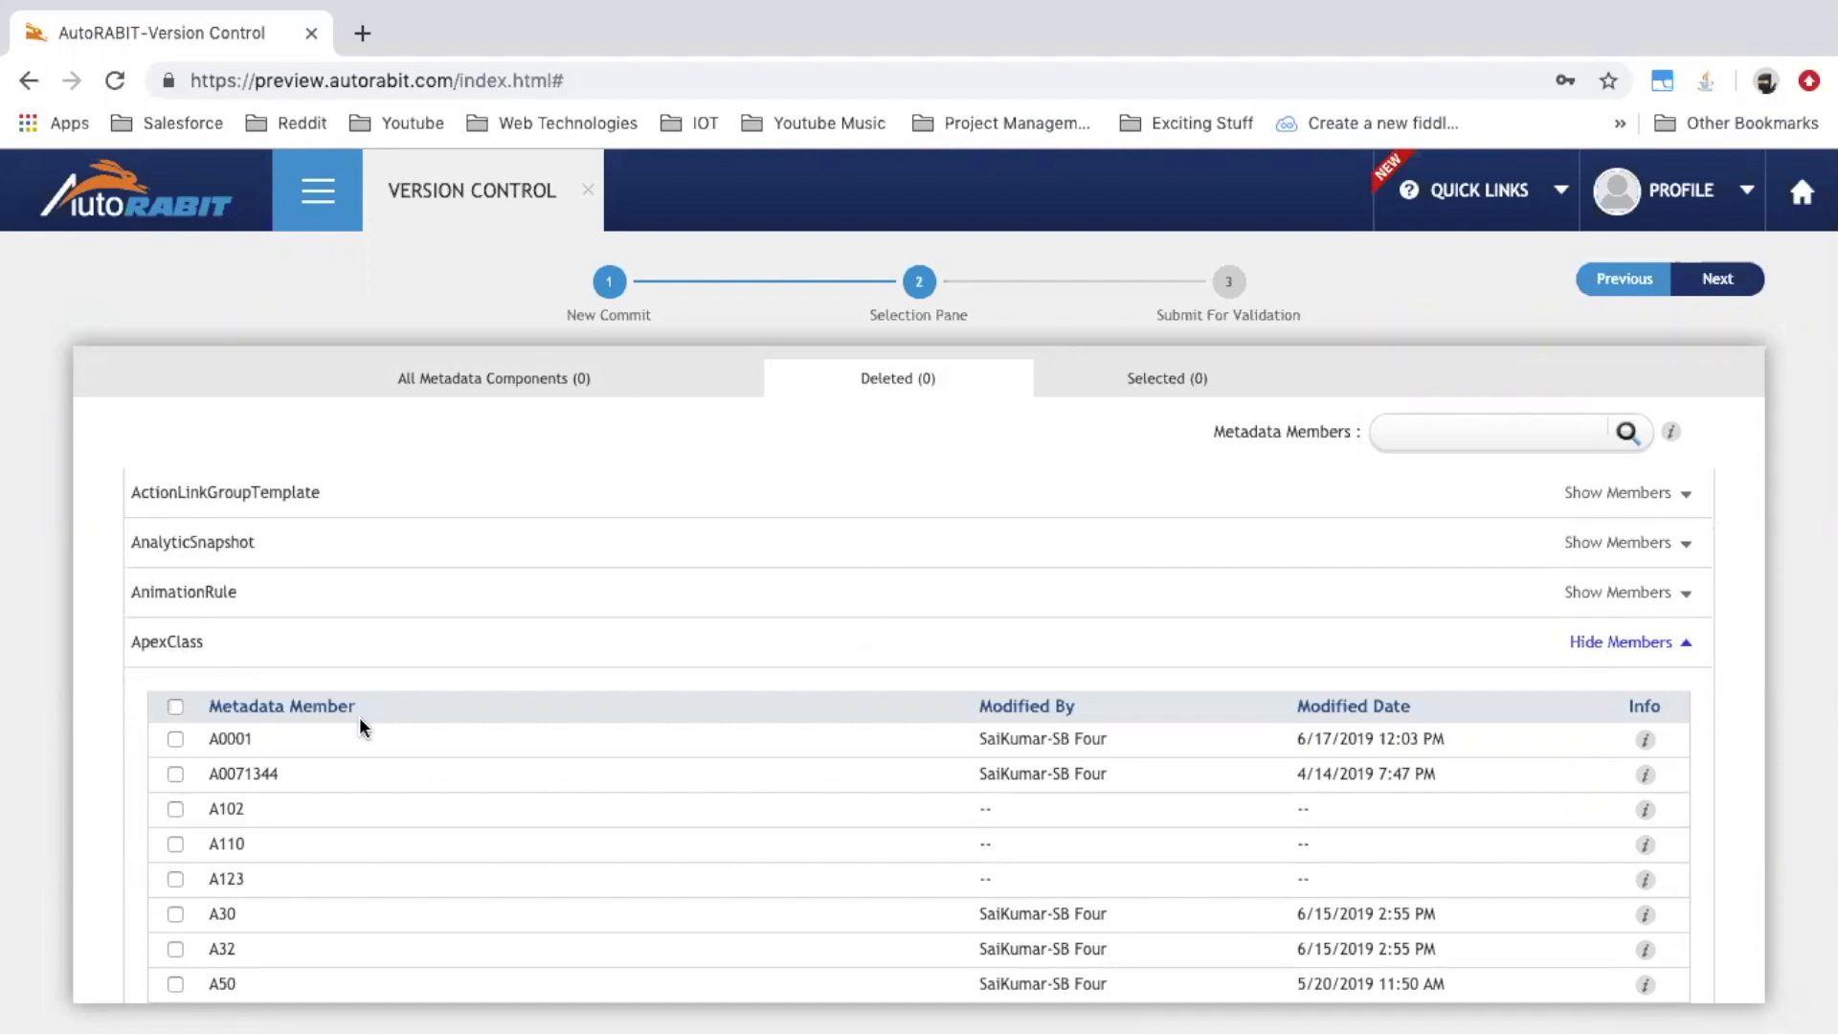
Mark ApexClass A0001 for deletion and A12 for commit, then review the Deleted and Selected lists
click(176, 741)
scroll(229, 837, down, 1)
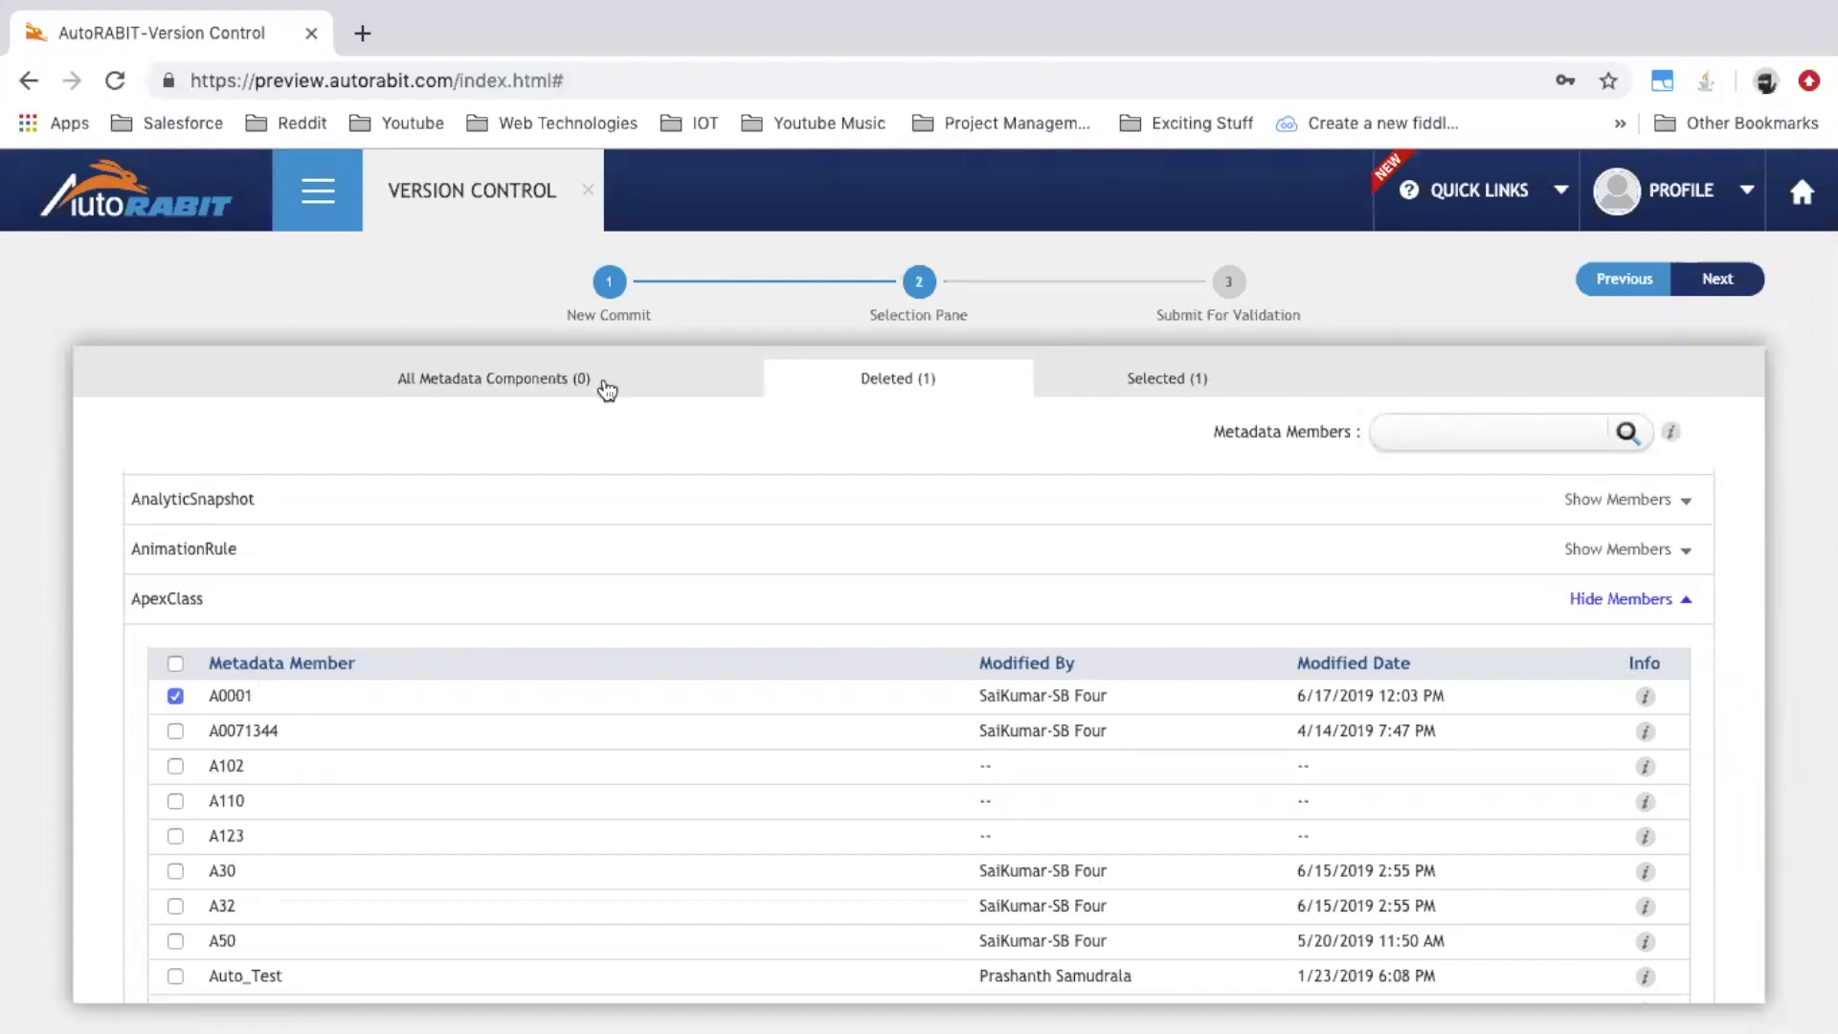
click(575, 383)
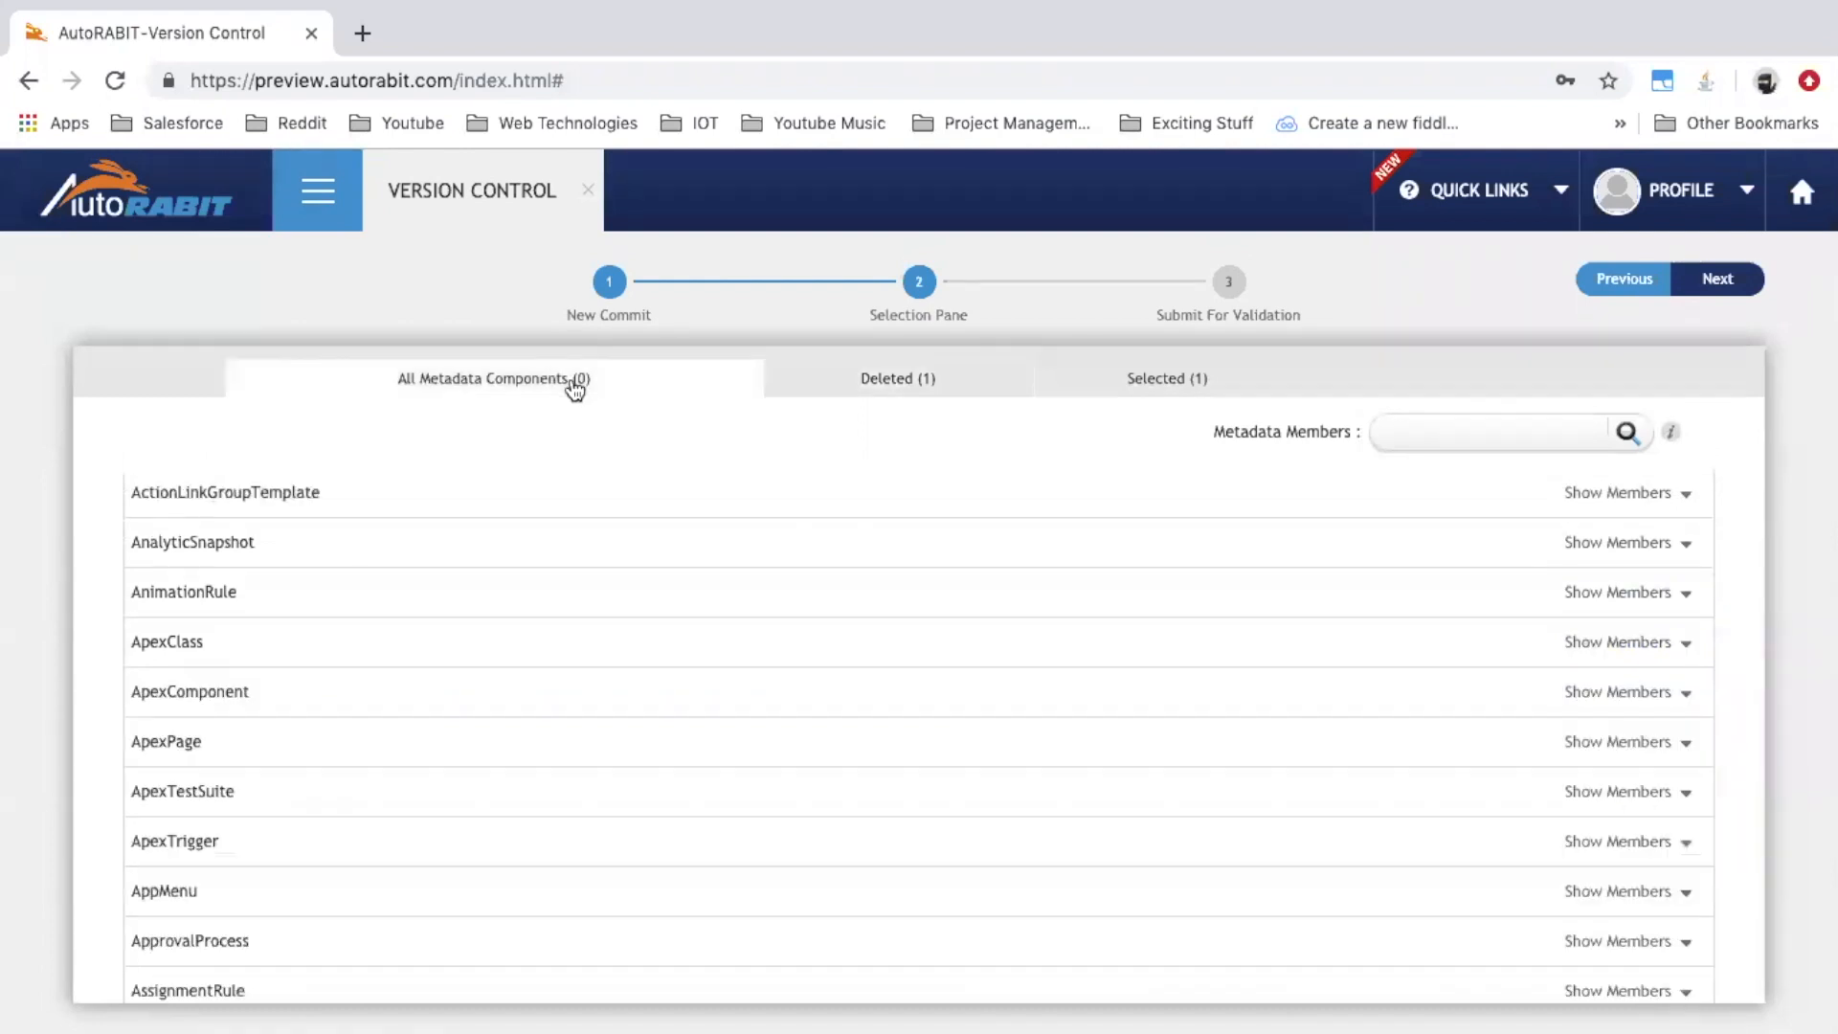
click(451, 644)
click(176, 739)
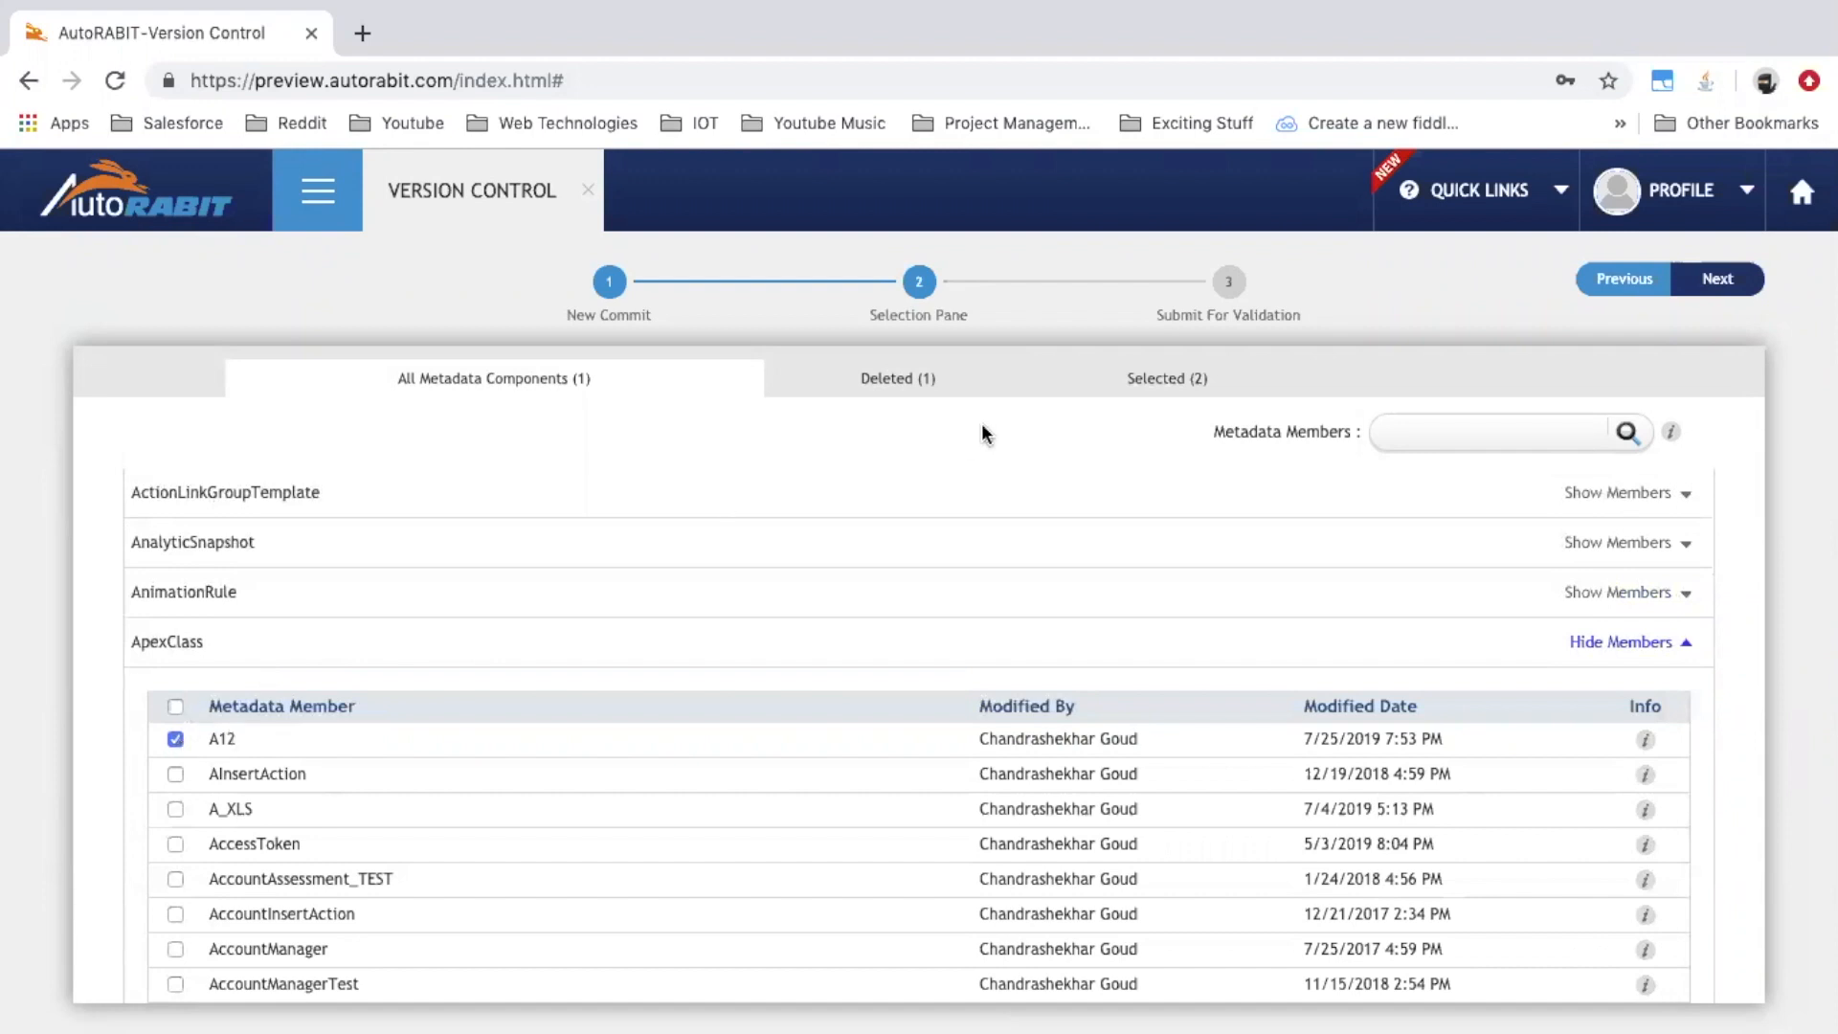
click(925, 381)
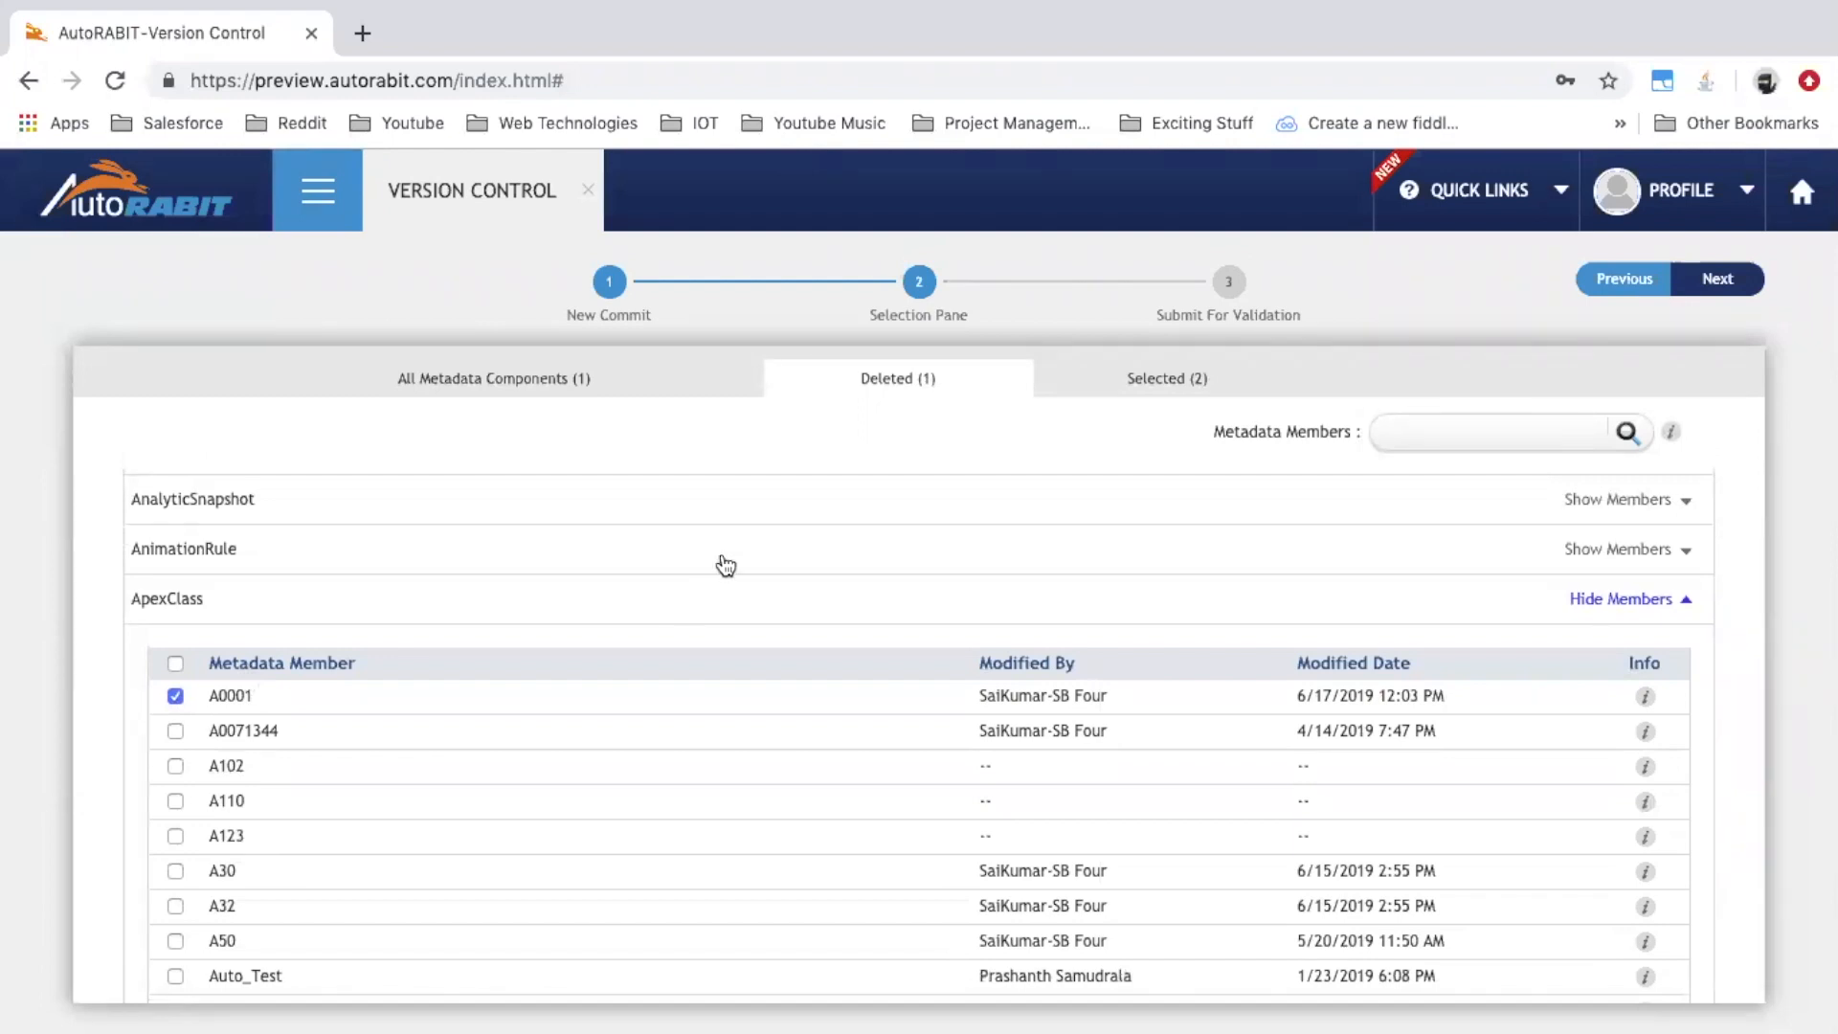
click(1164, 385)
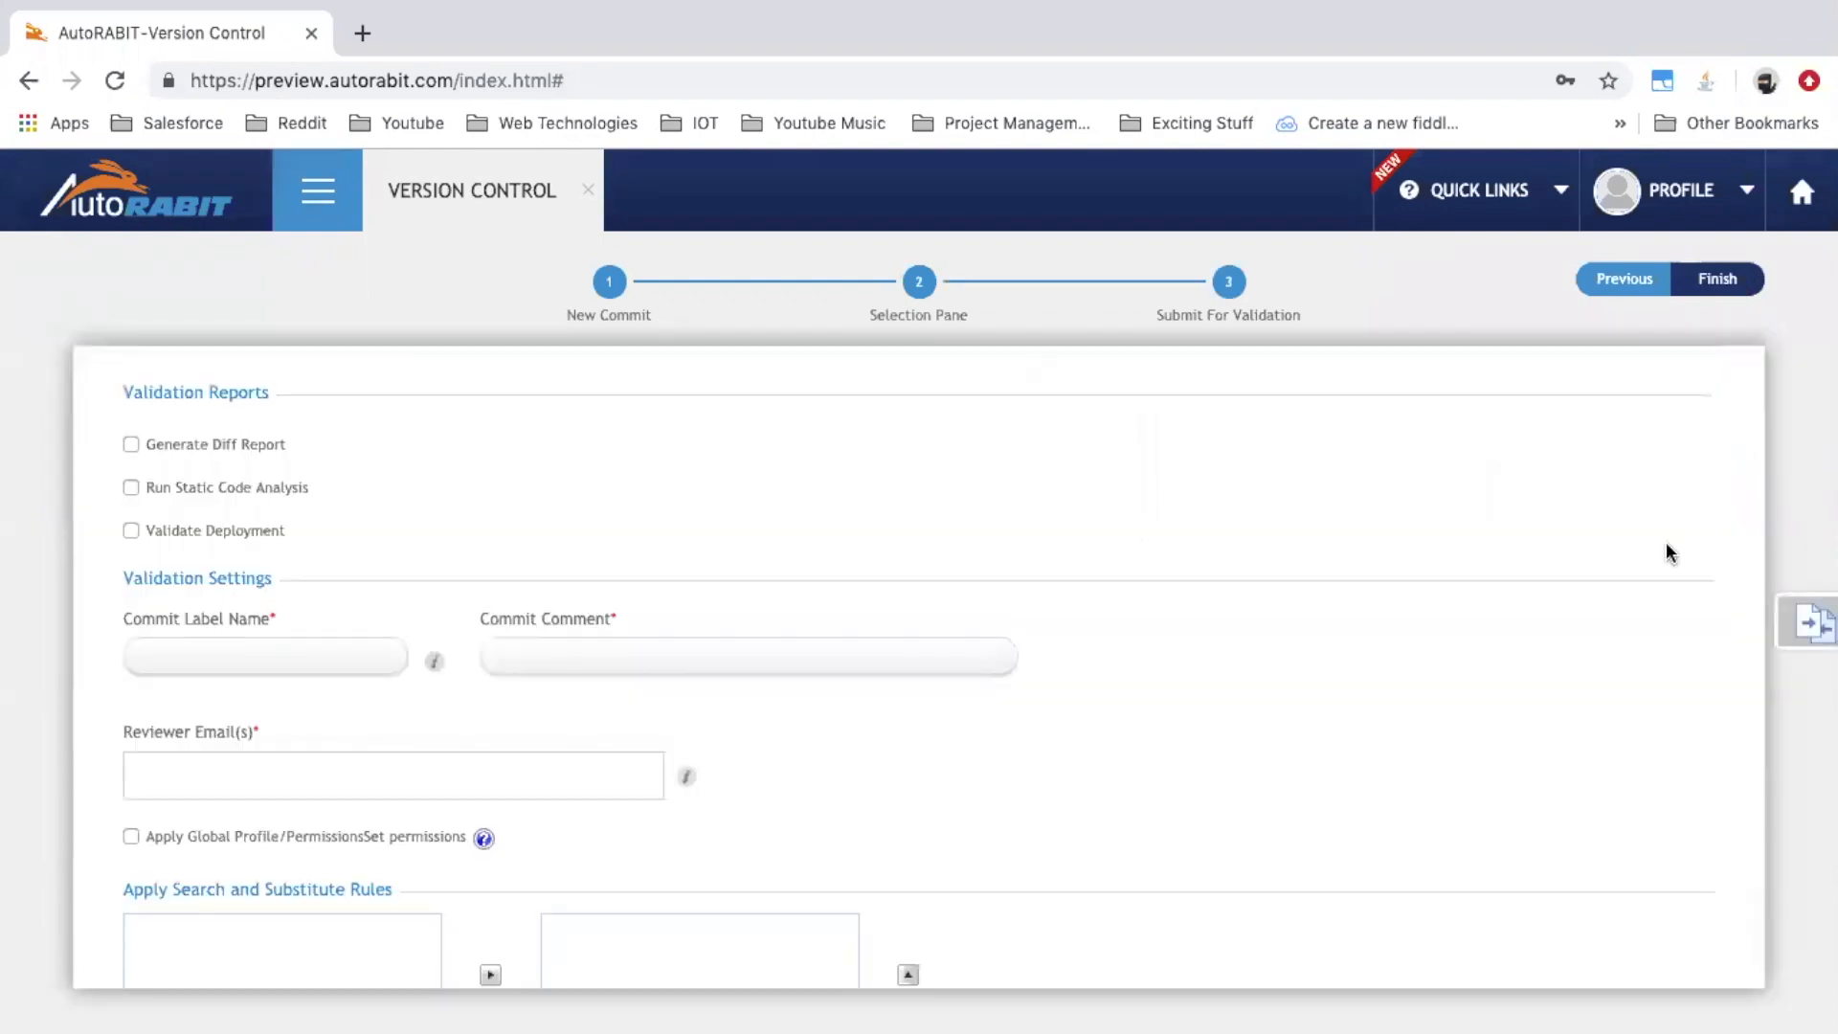
Compare changes for the selected ApexClass A12 before submitting
click(1795, 632)
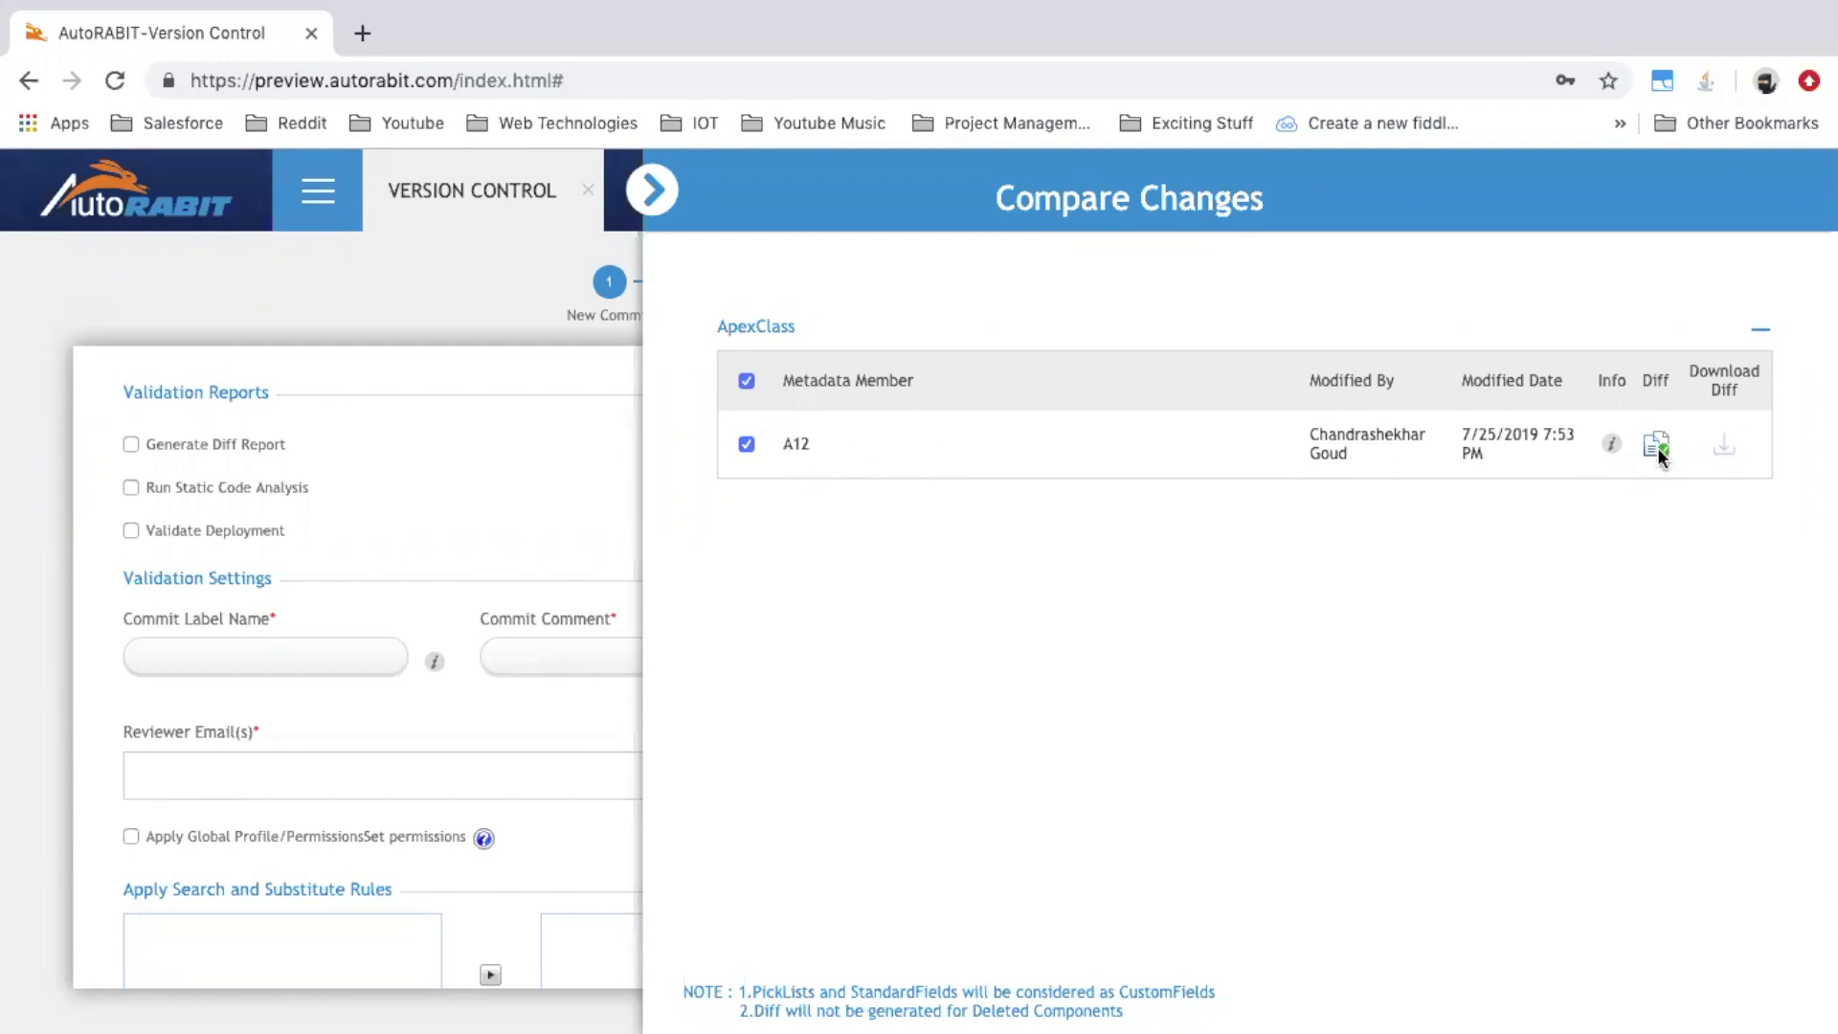
mouse_move(1652, 450)
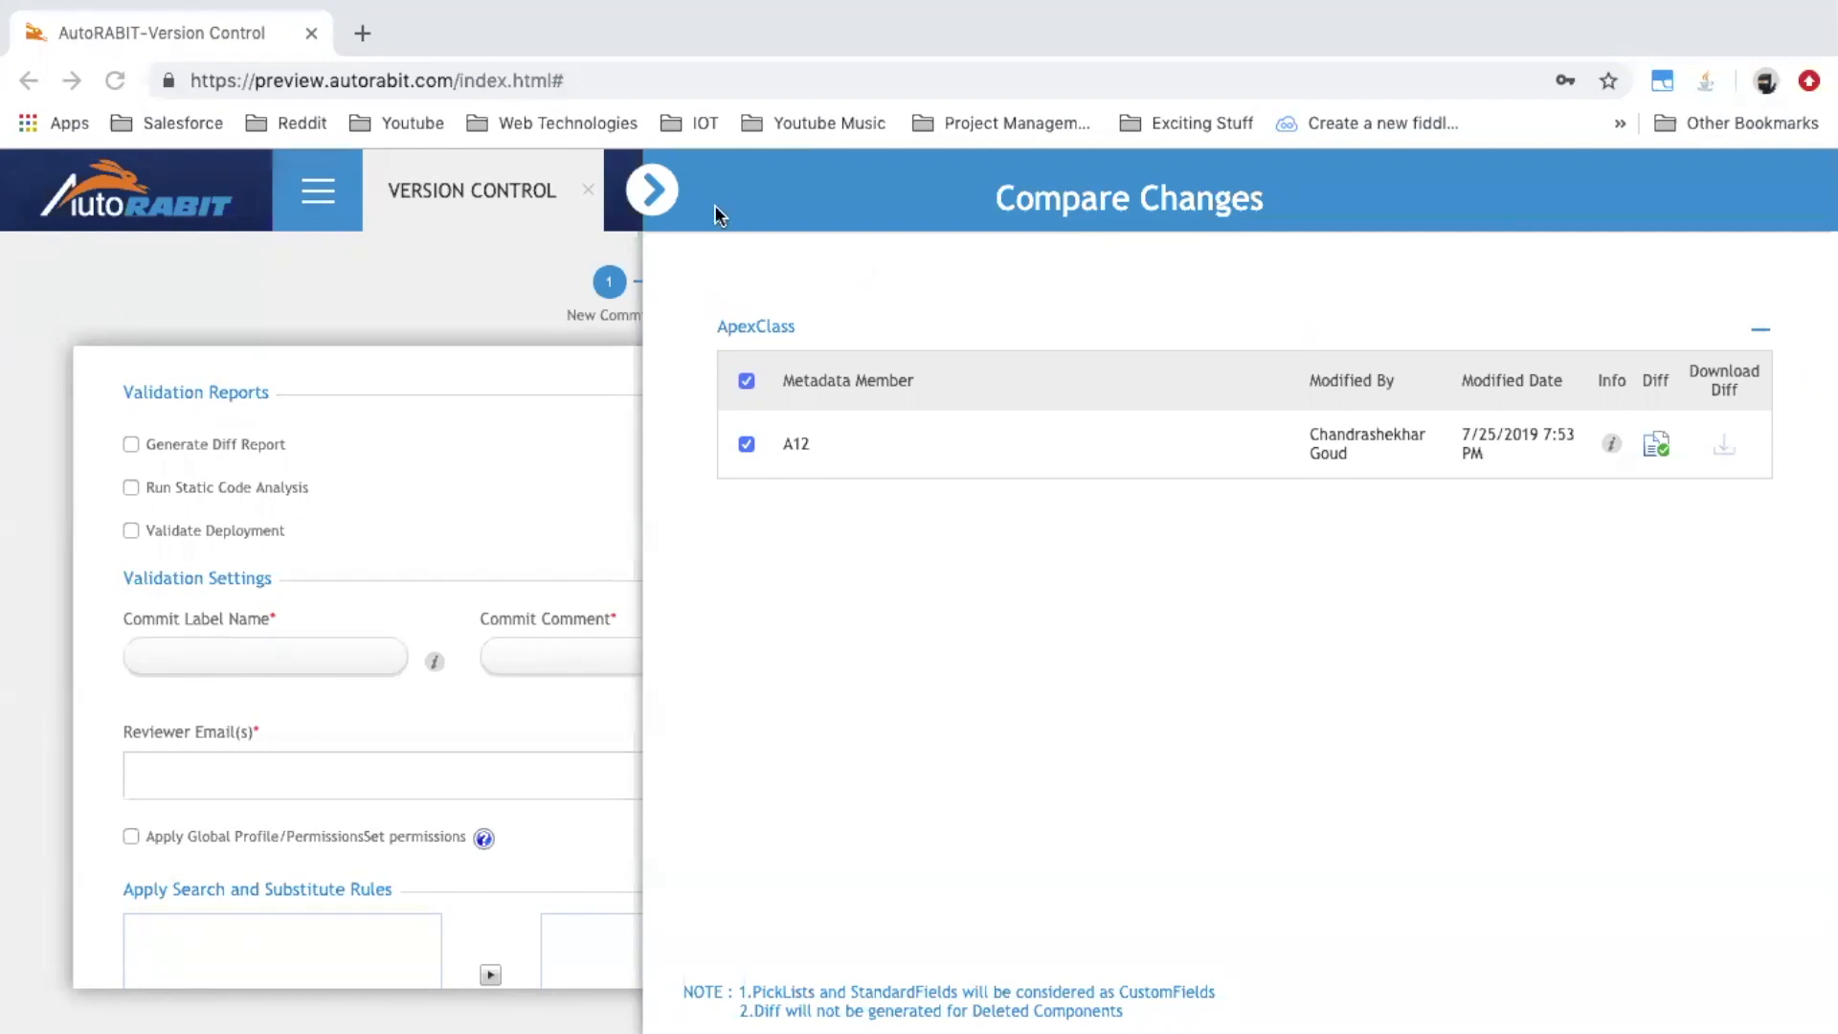
Close the comparison and view the Admin account's Merge Settings approval criteria
click(655, 191)
click(317, 190)
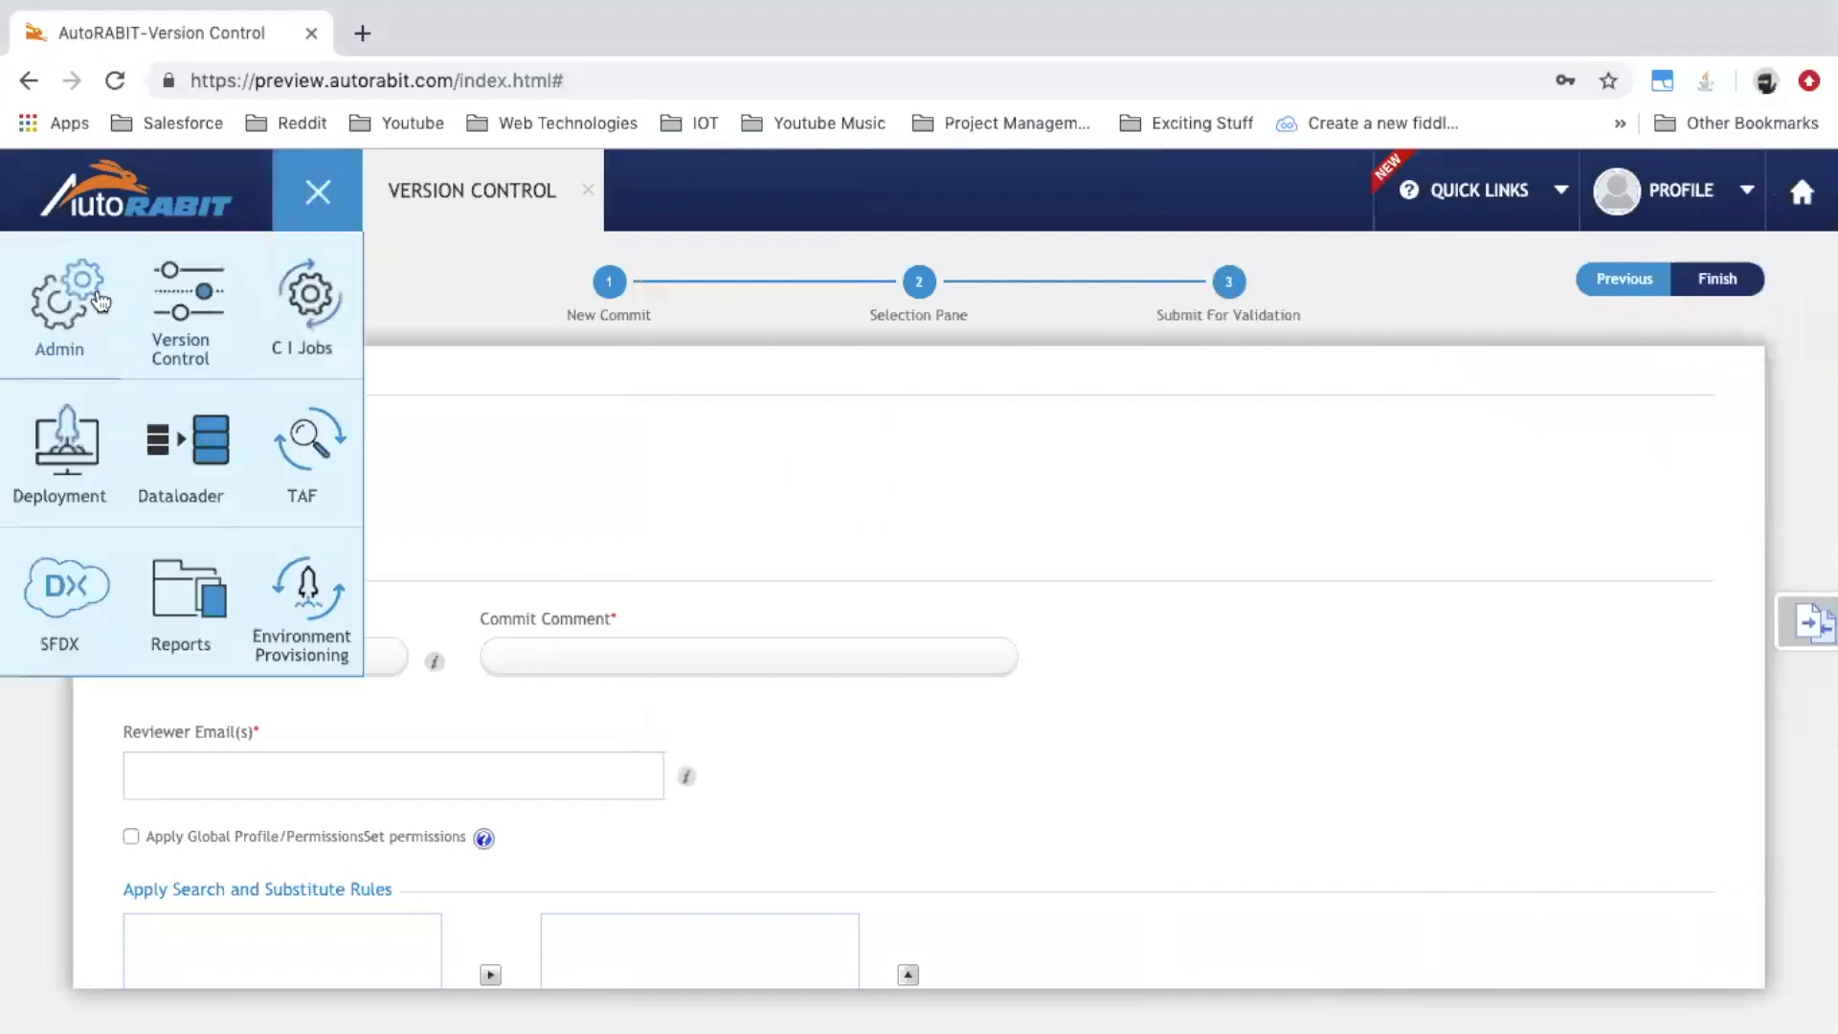
click(59, 307)
click(75, 407)
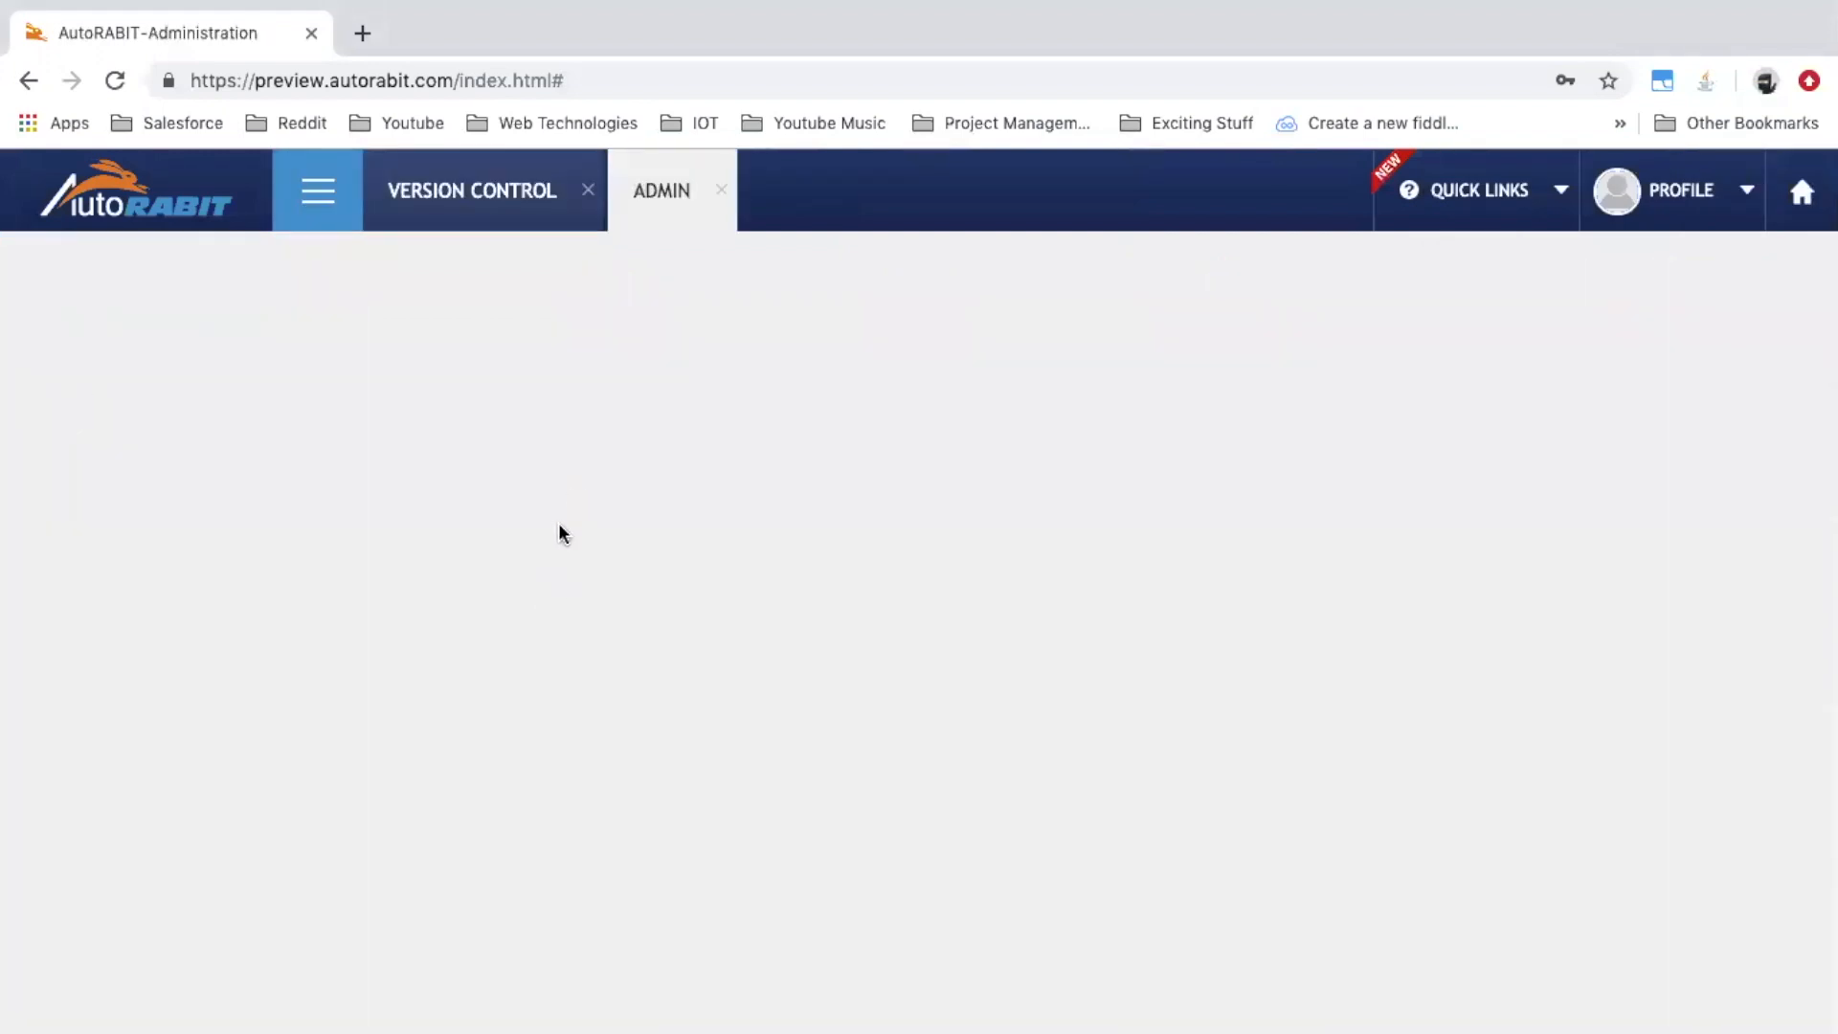
scroll(561, 536, down, 20)
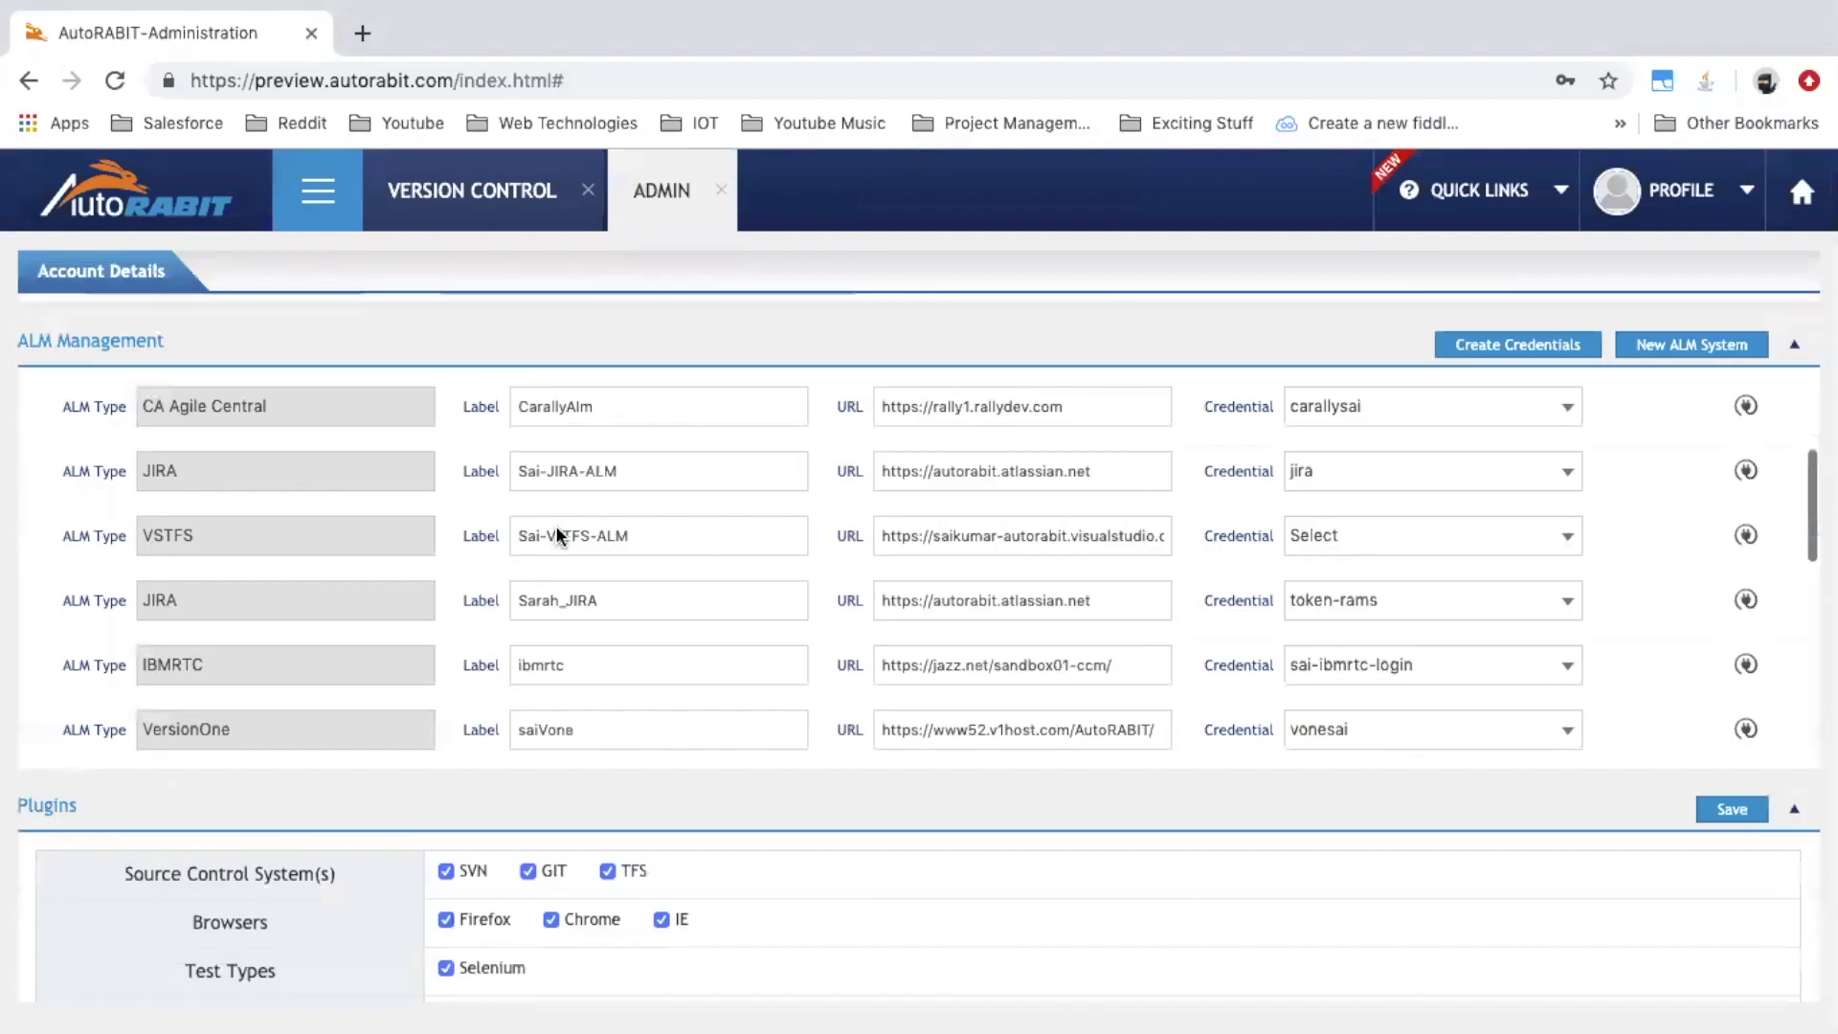
scroll(562, 536, down, 15)
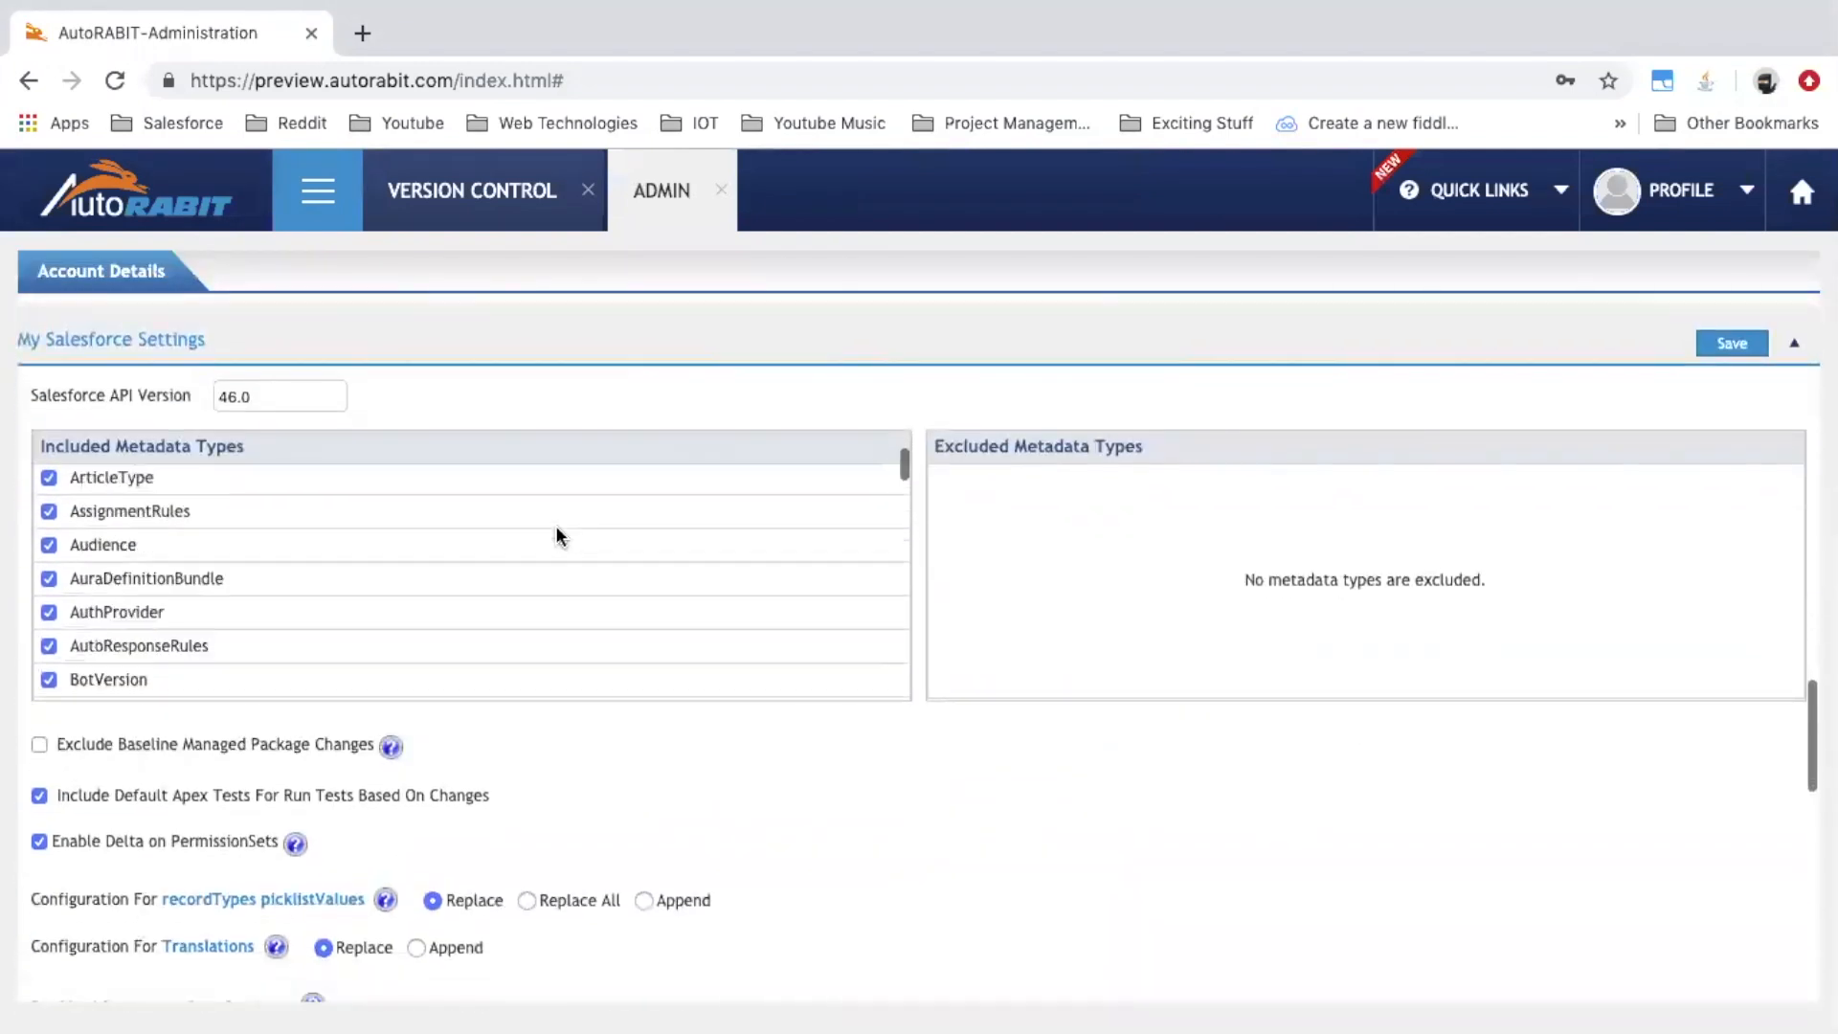
scroll(747, 833, down, 10)
scroll(748, 833, down, 7)
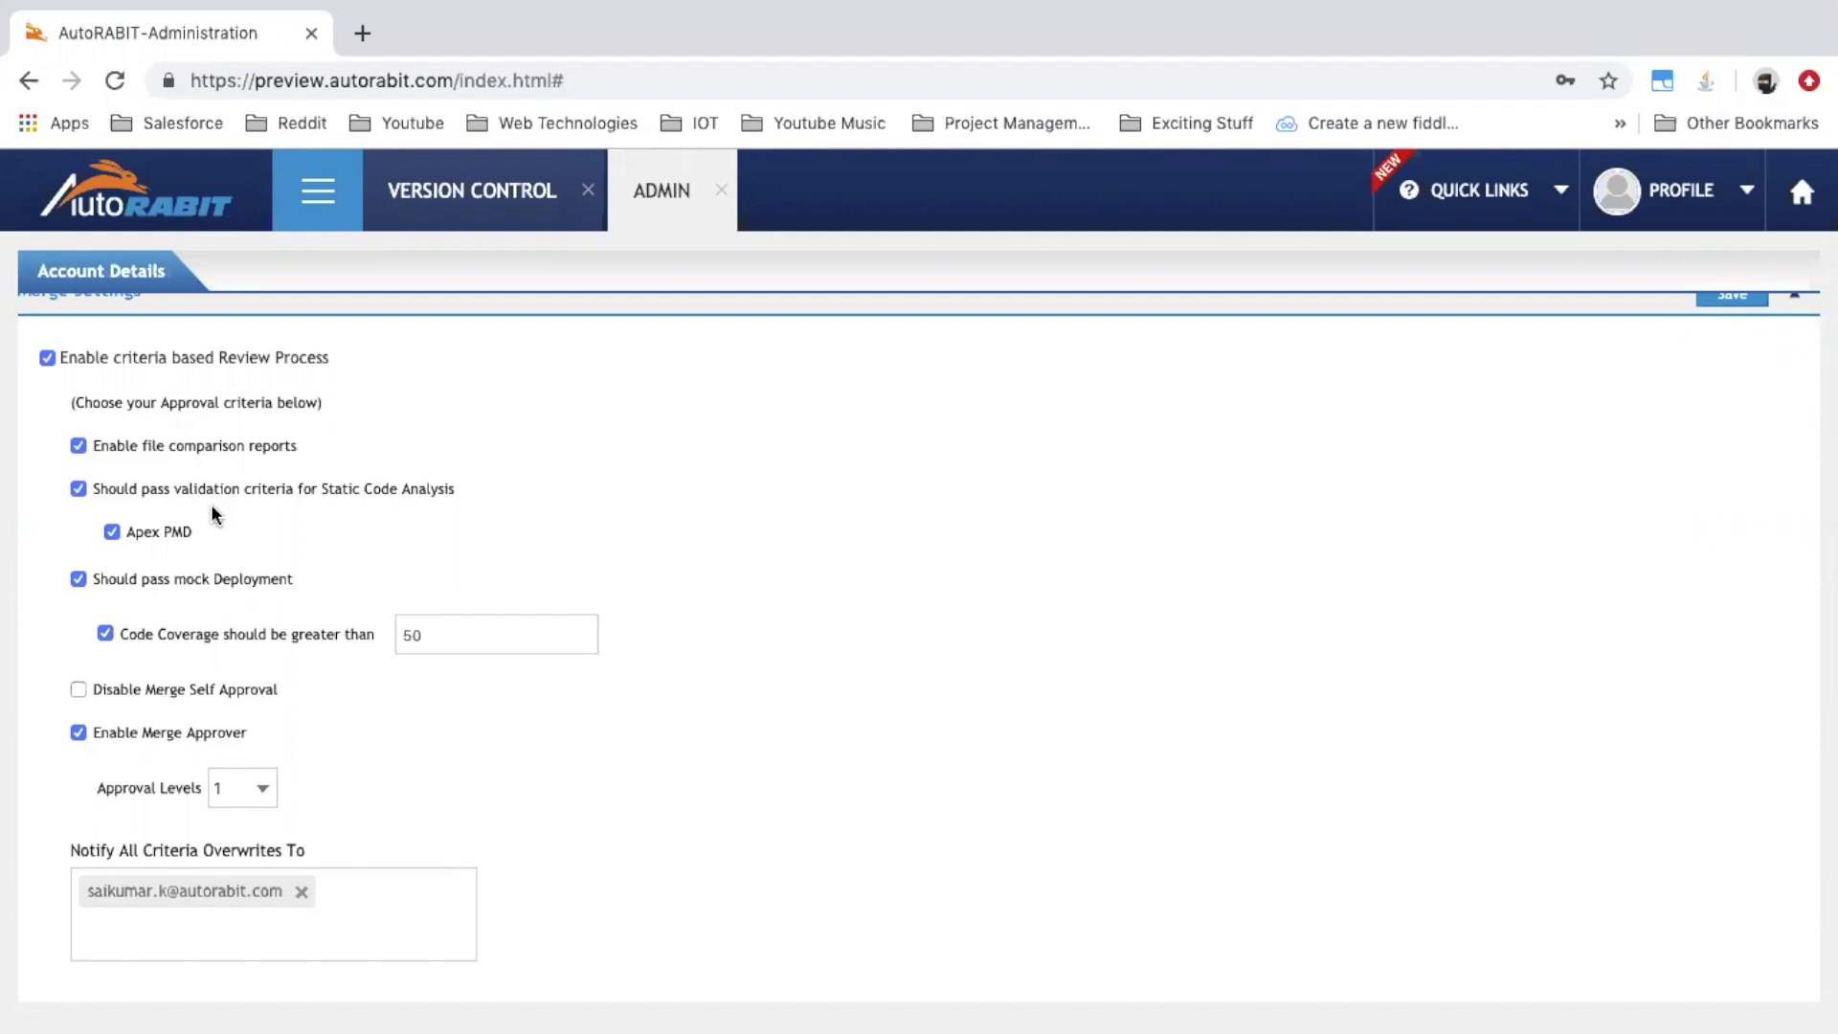
scroll(211, 507, up, 5)
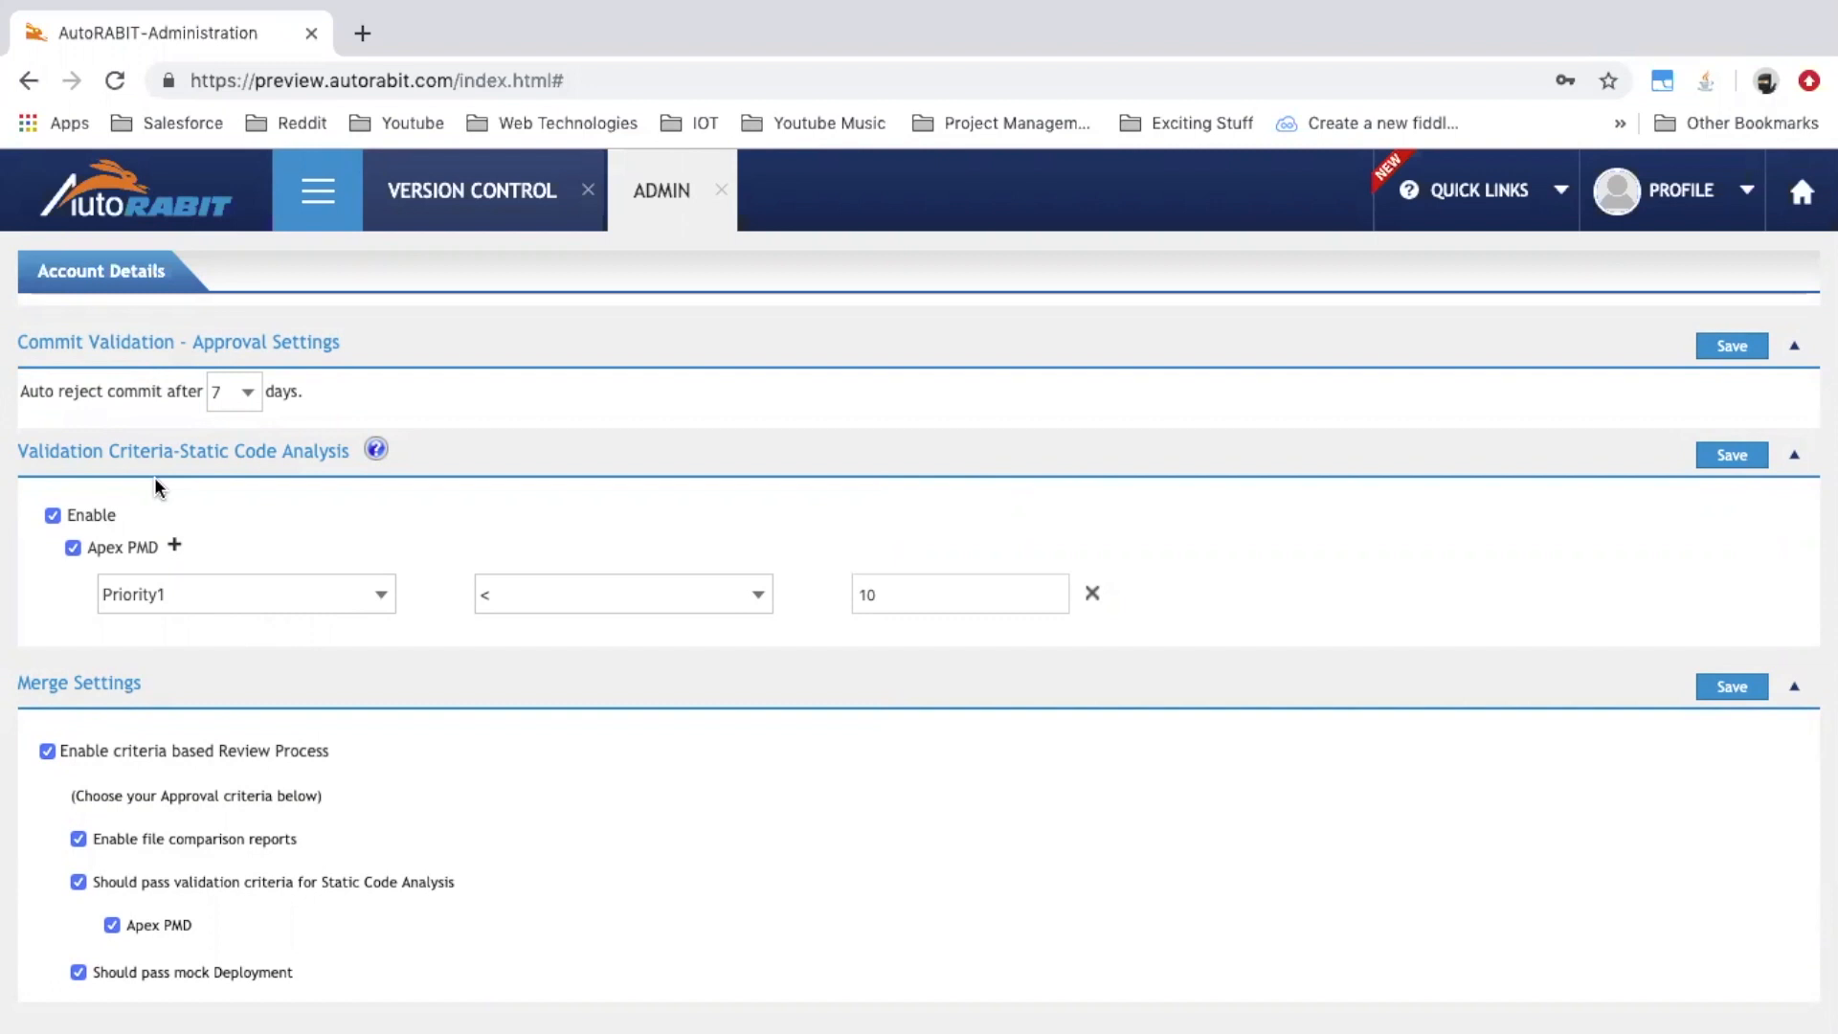
scroll(157, 486, down, 3)
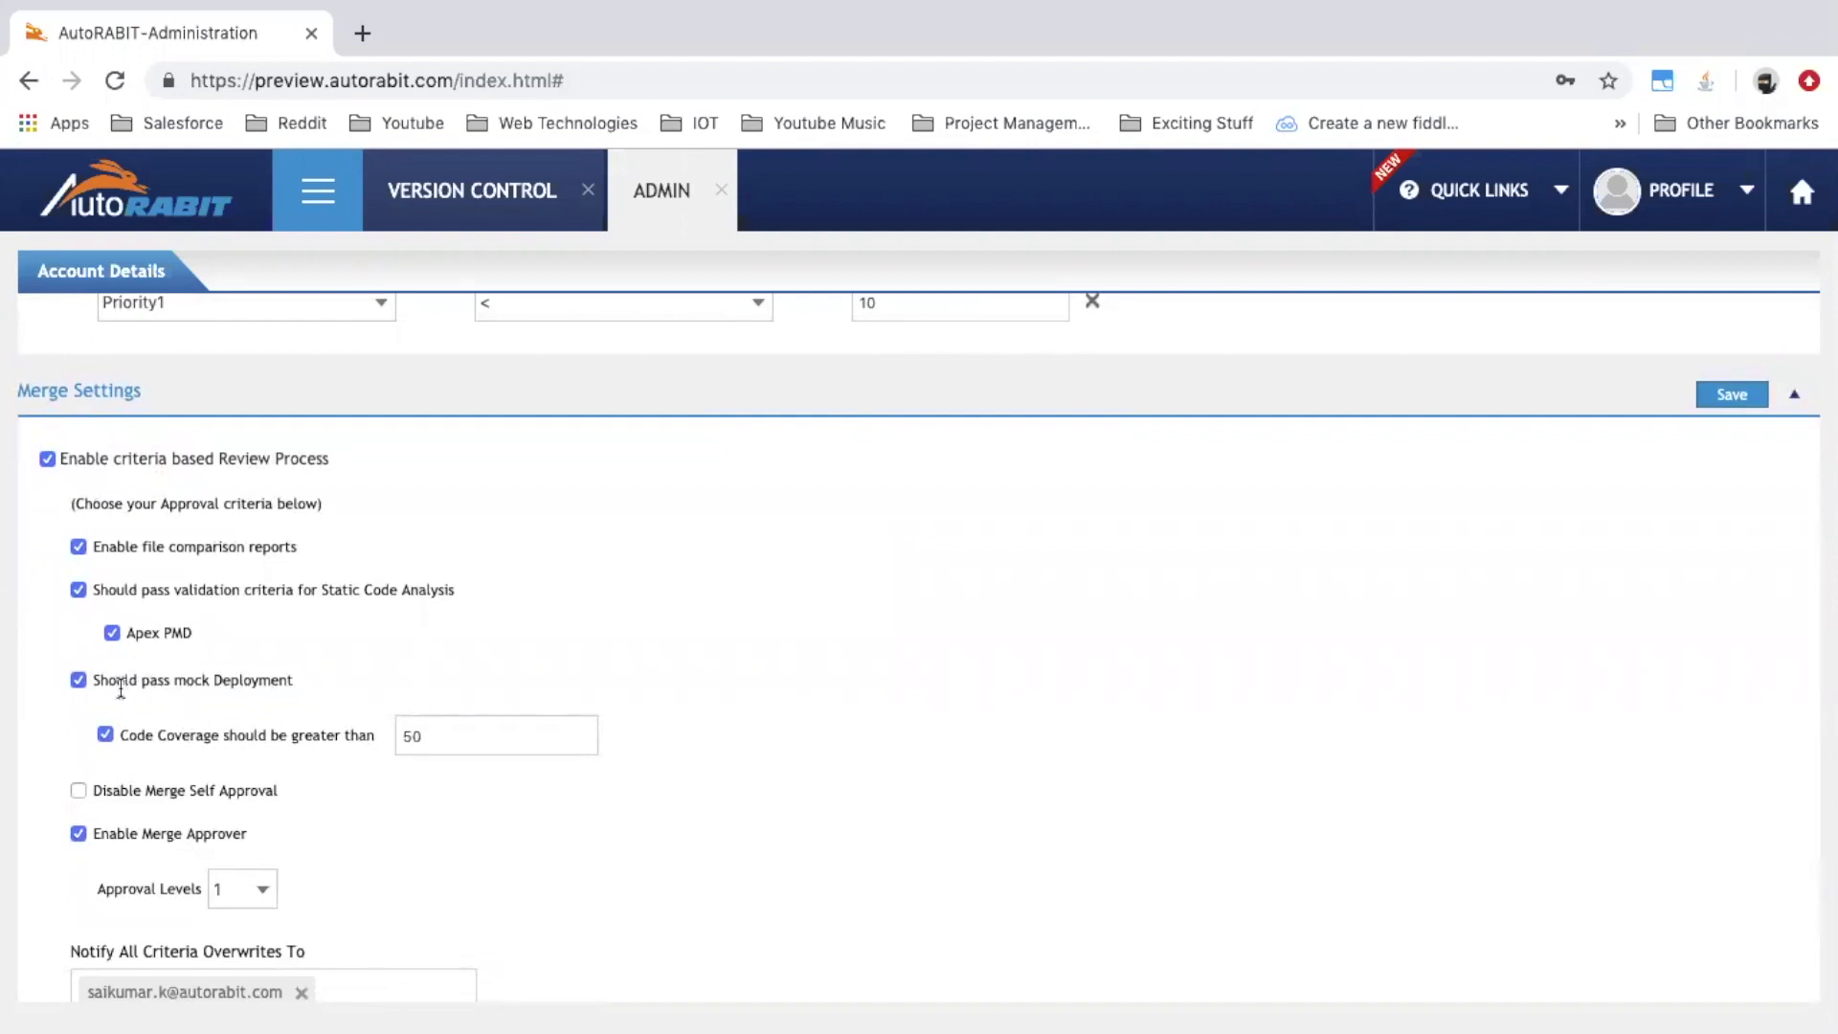
drag(121, 686, 173, 687)
click(241, 687)
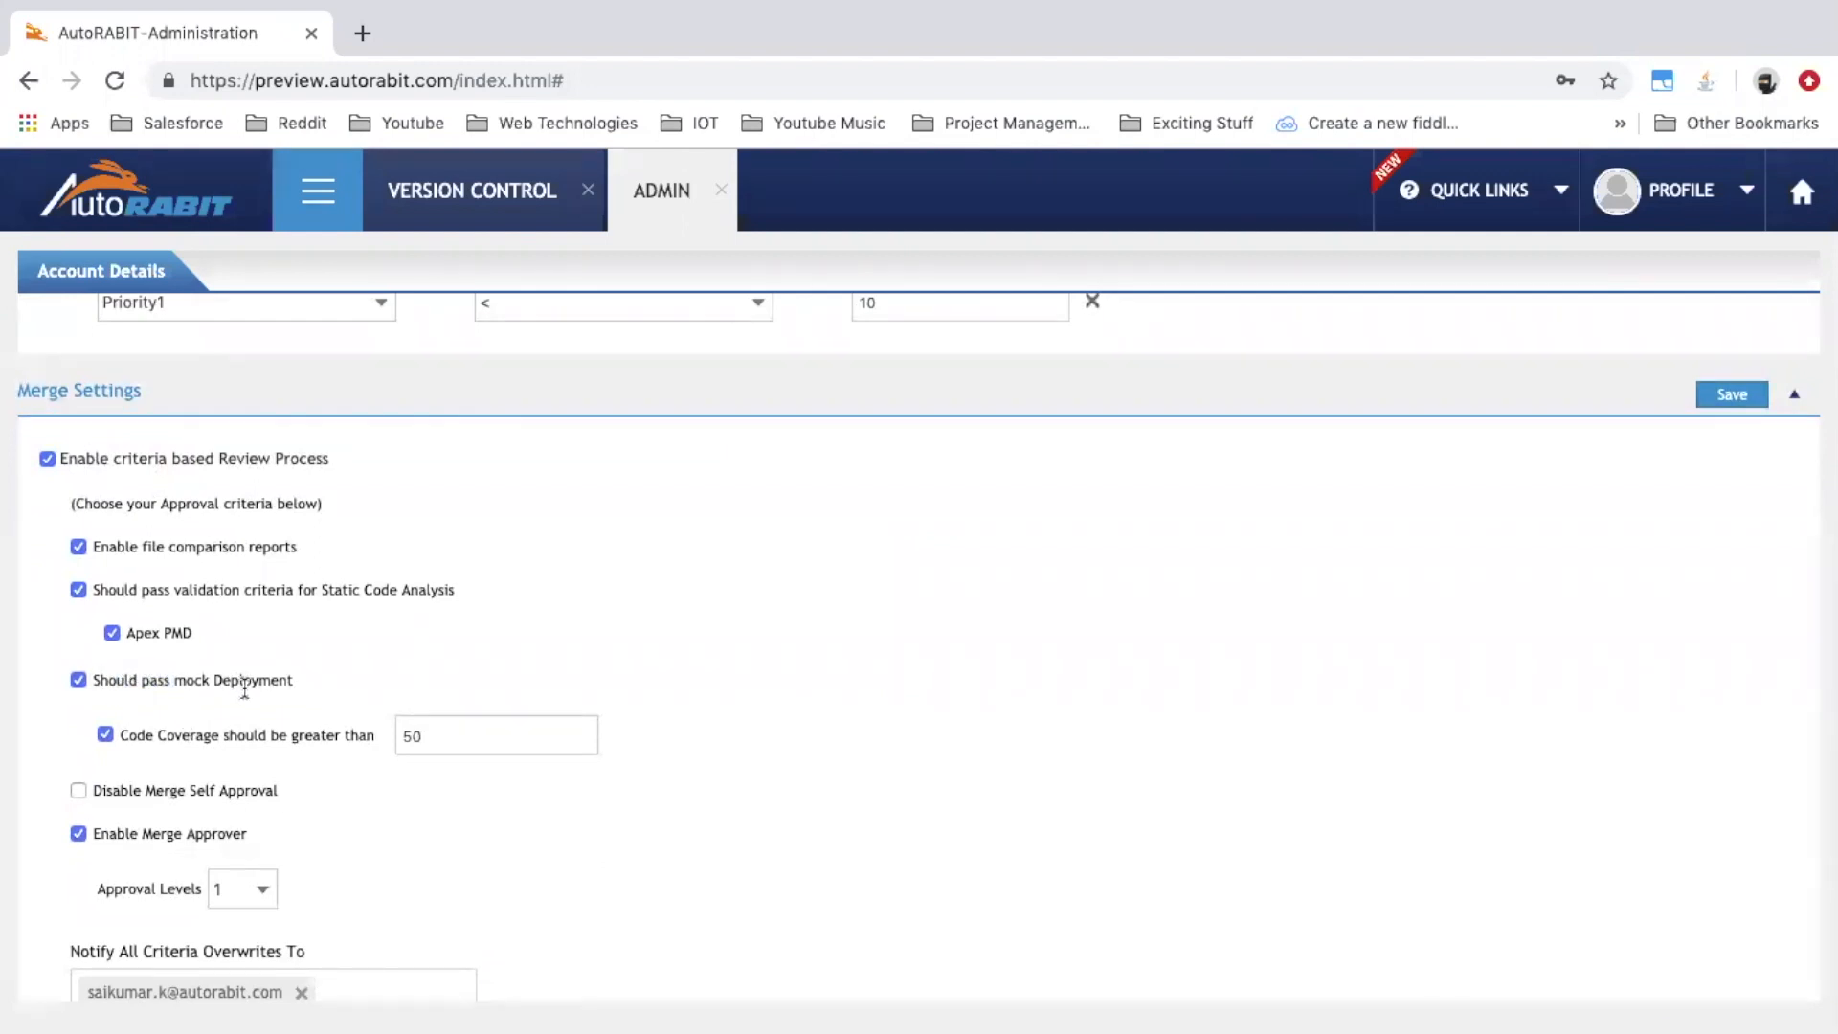
double_click(450, 739)
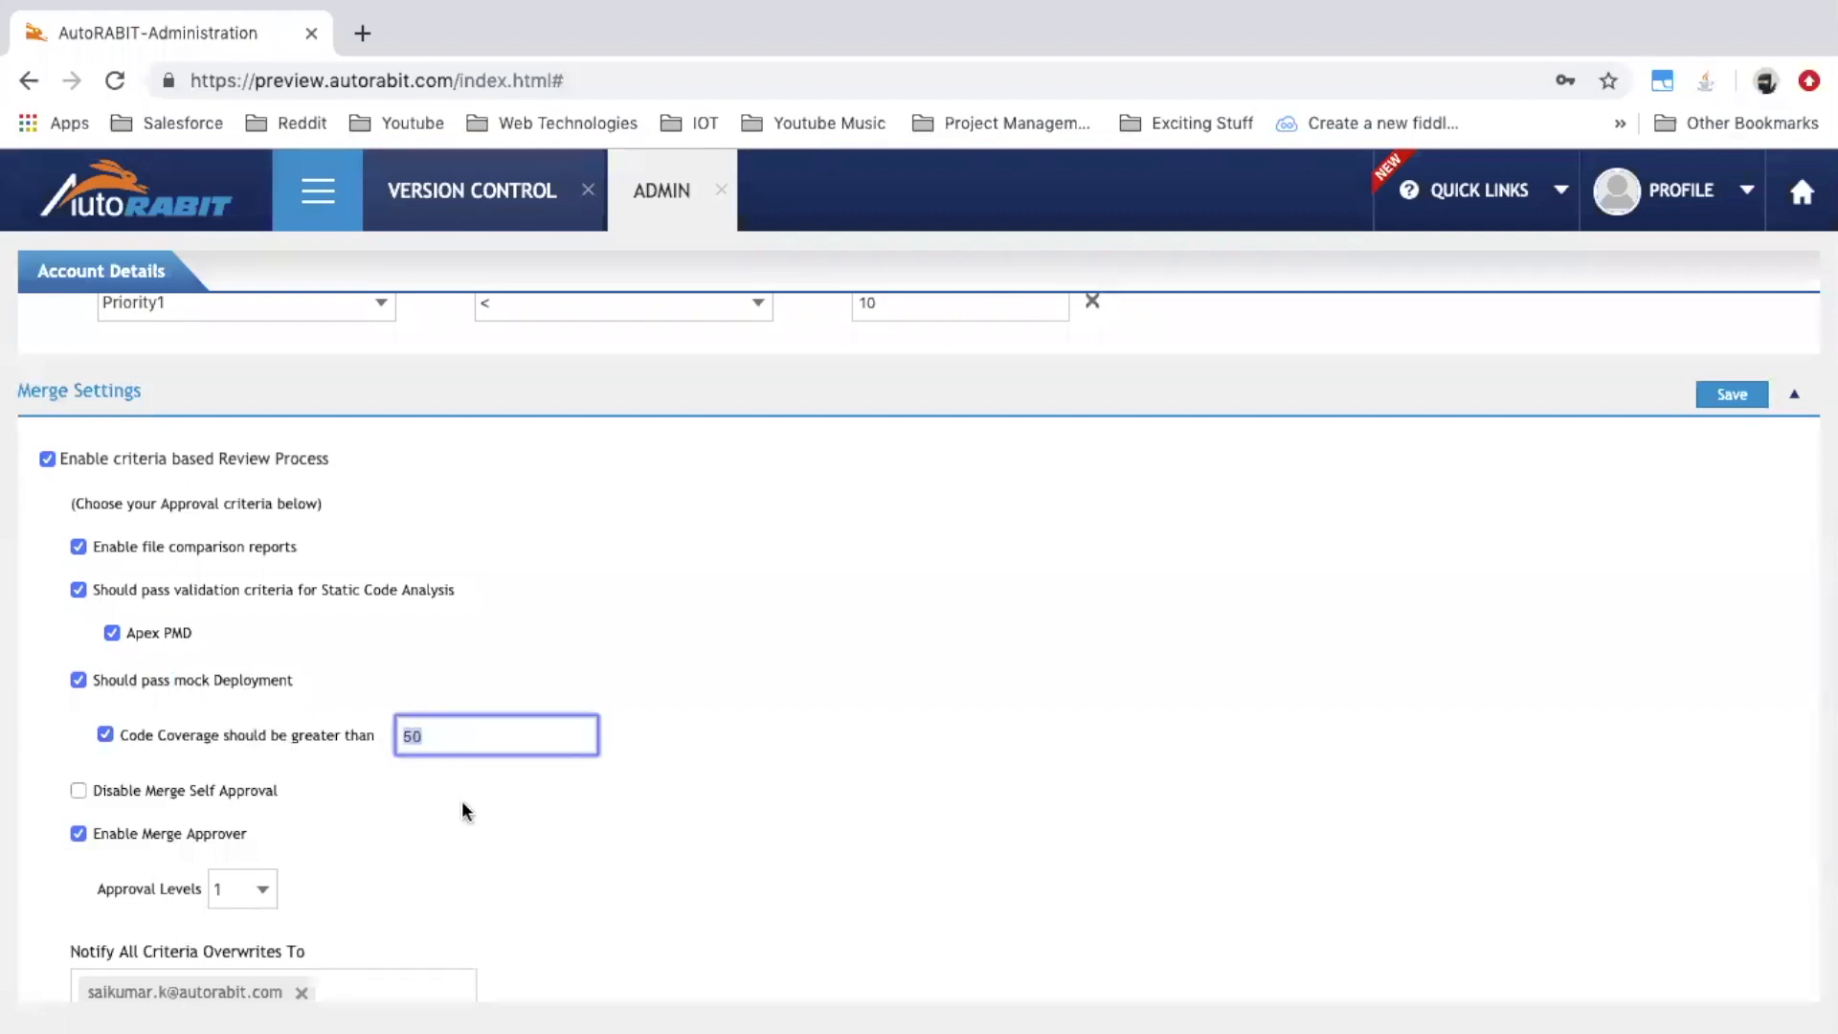
scroll(255, 736, down, 2)
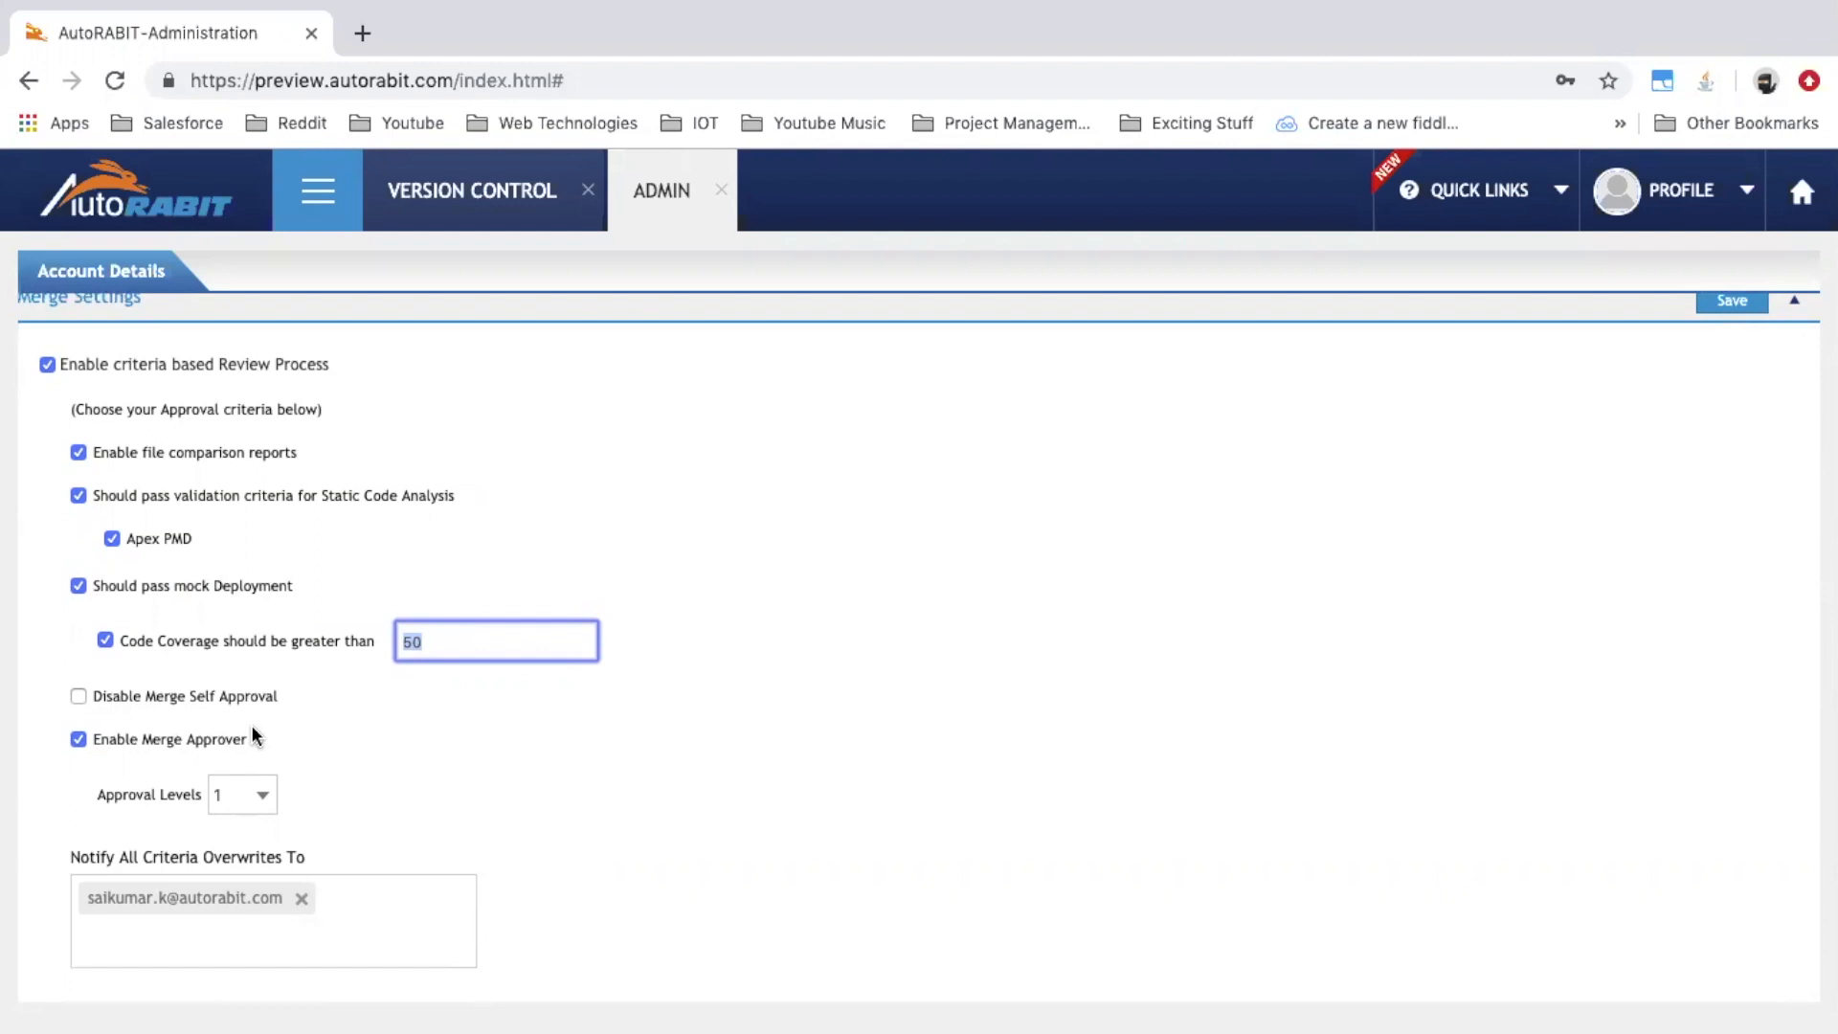
click(260, 802)
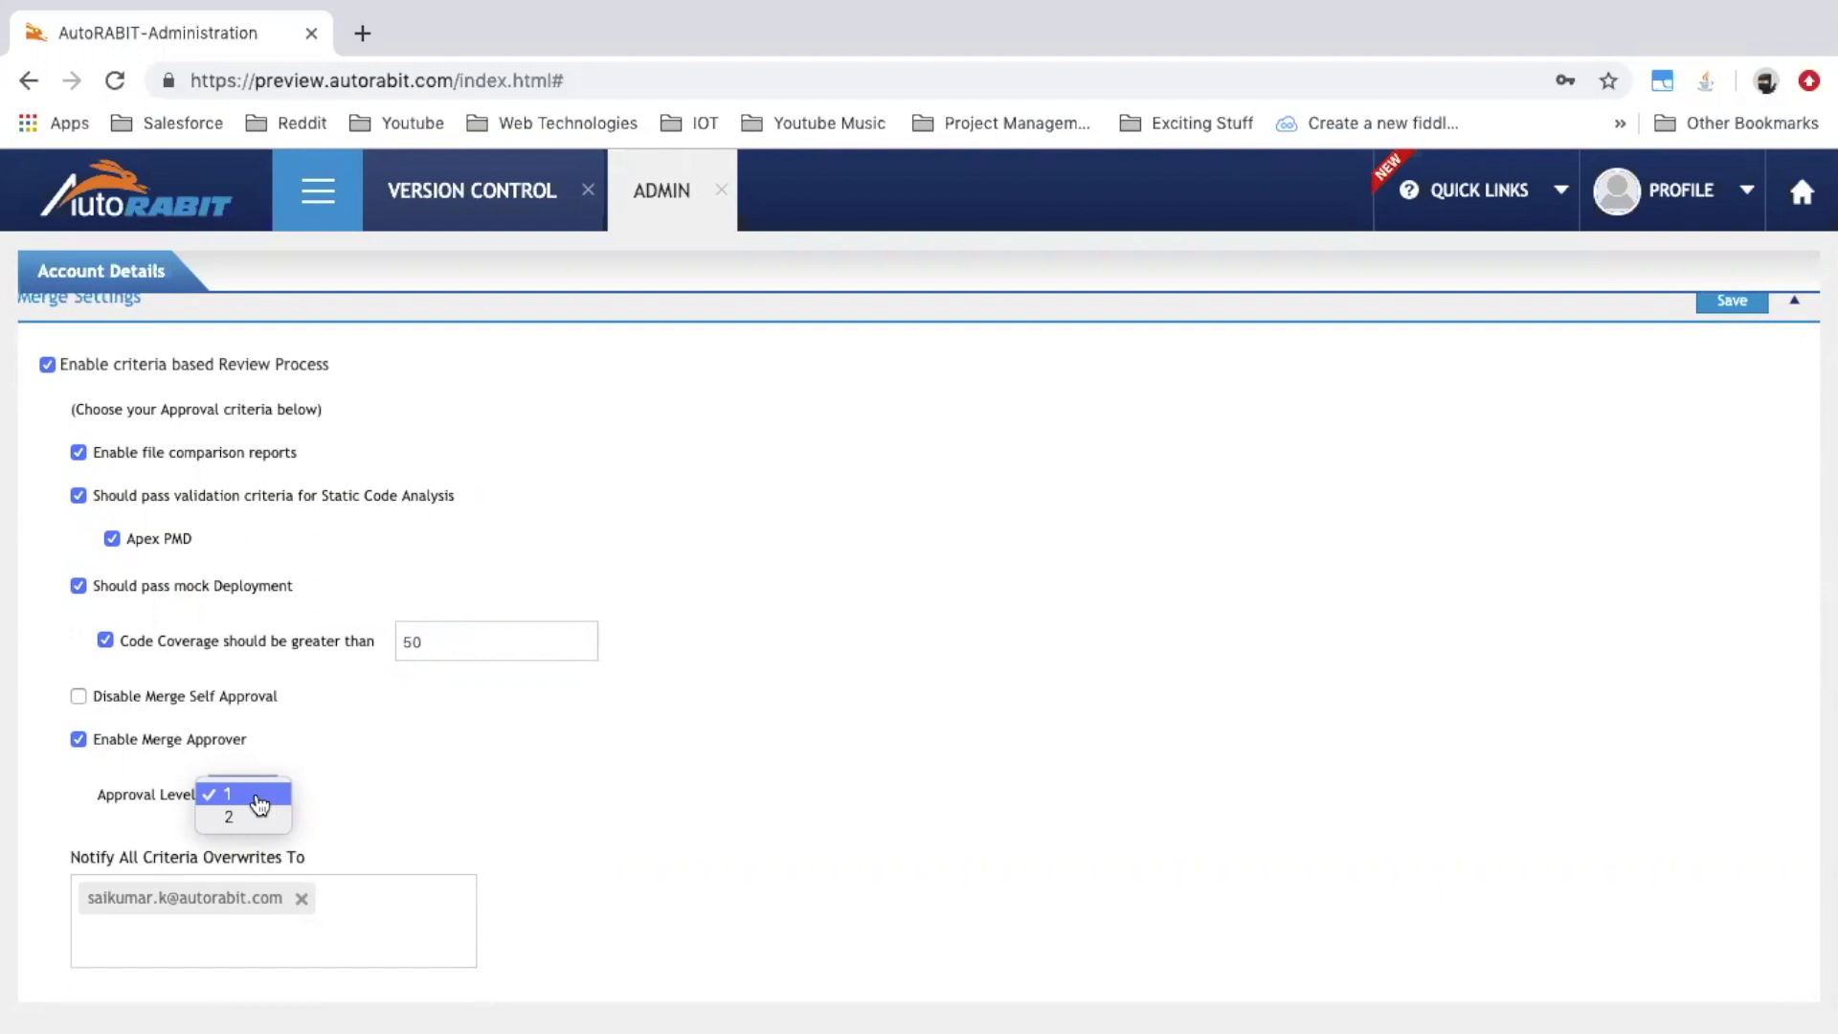
click(481, 808)
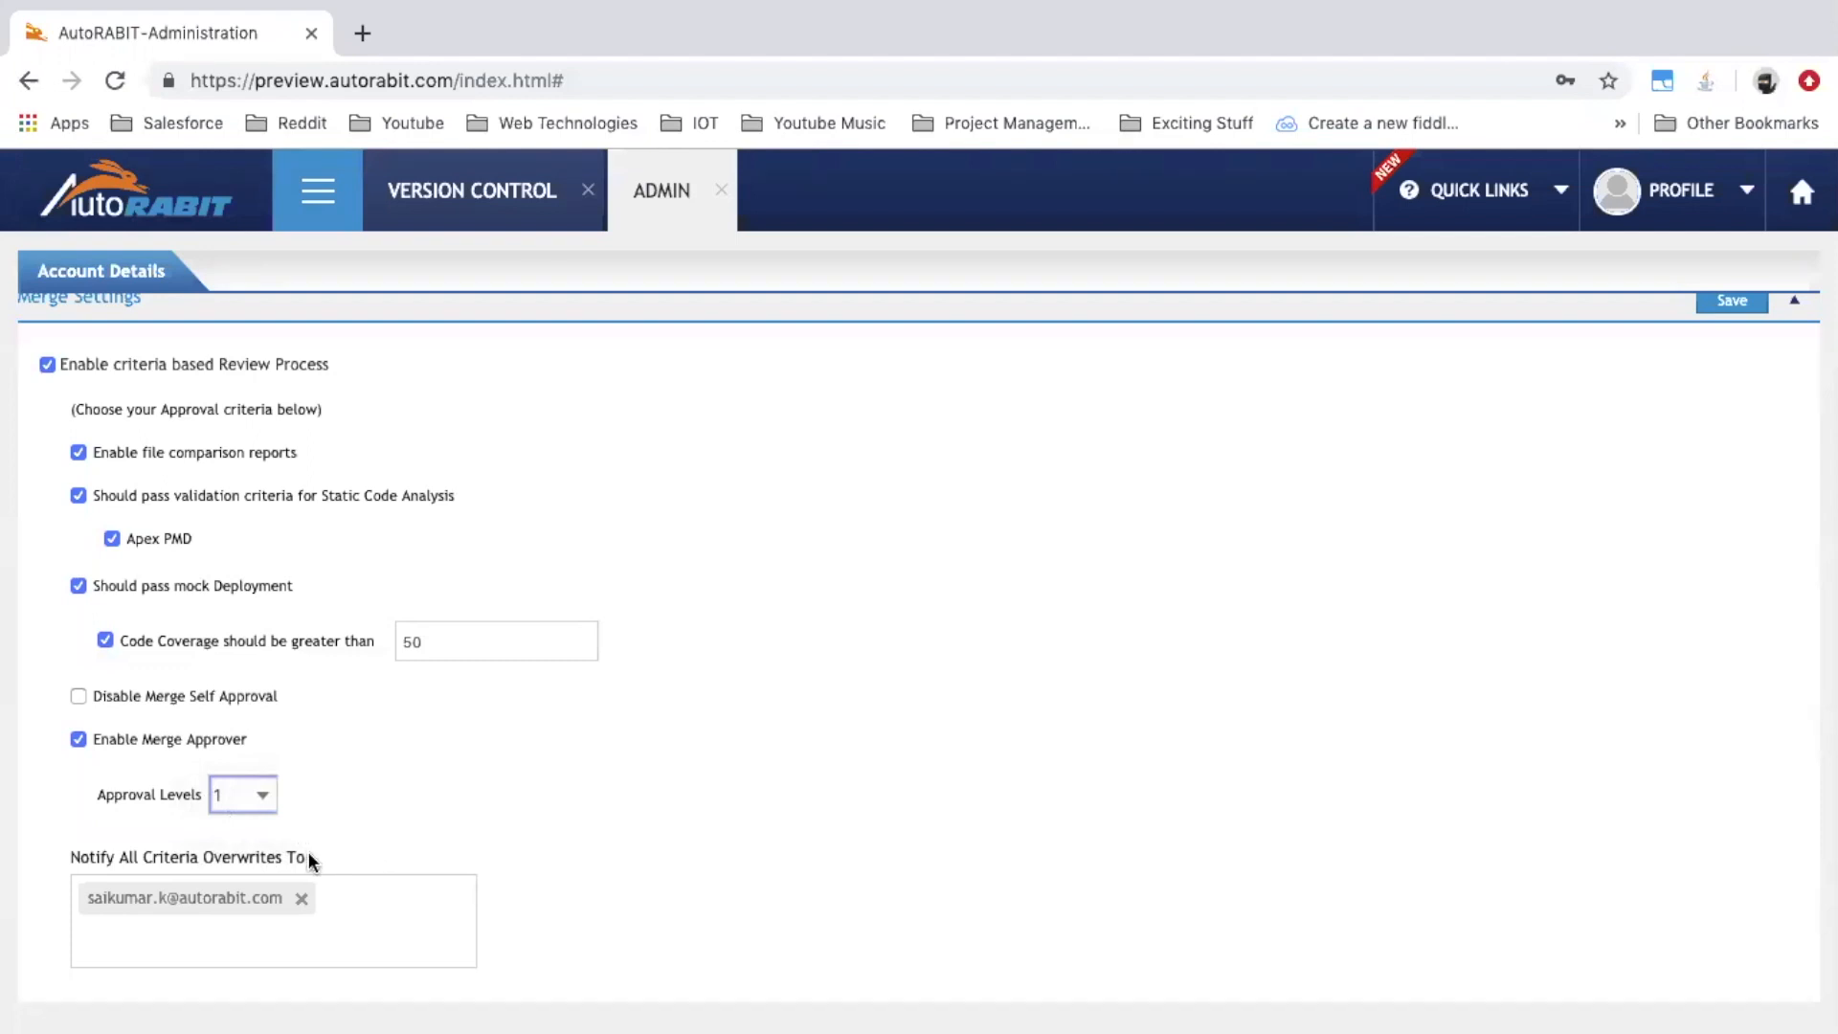
scroll(309, 857, up, 1)
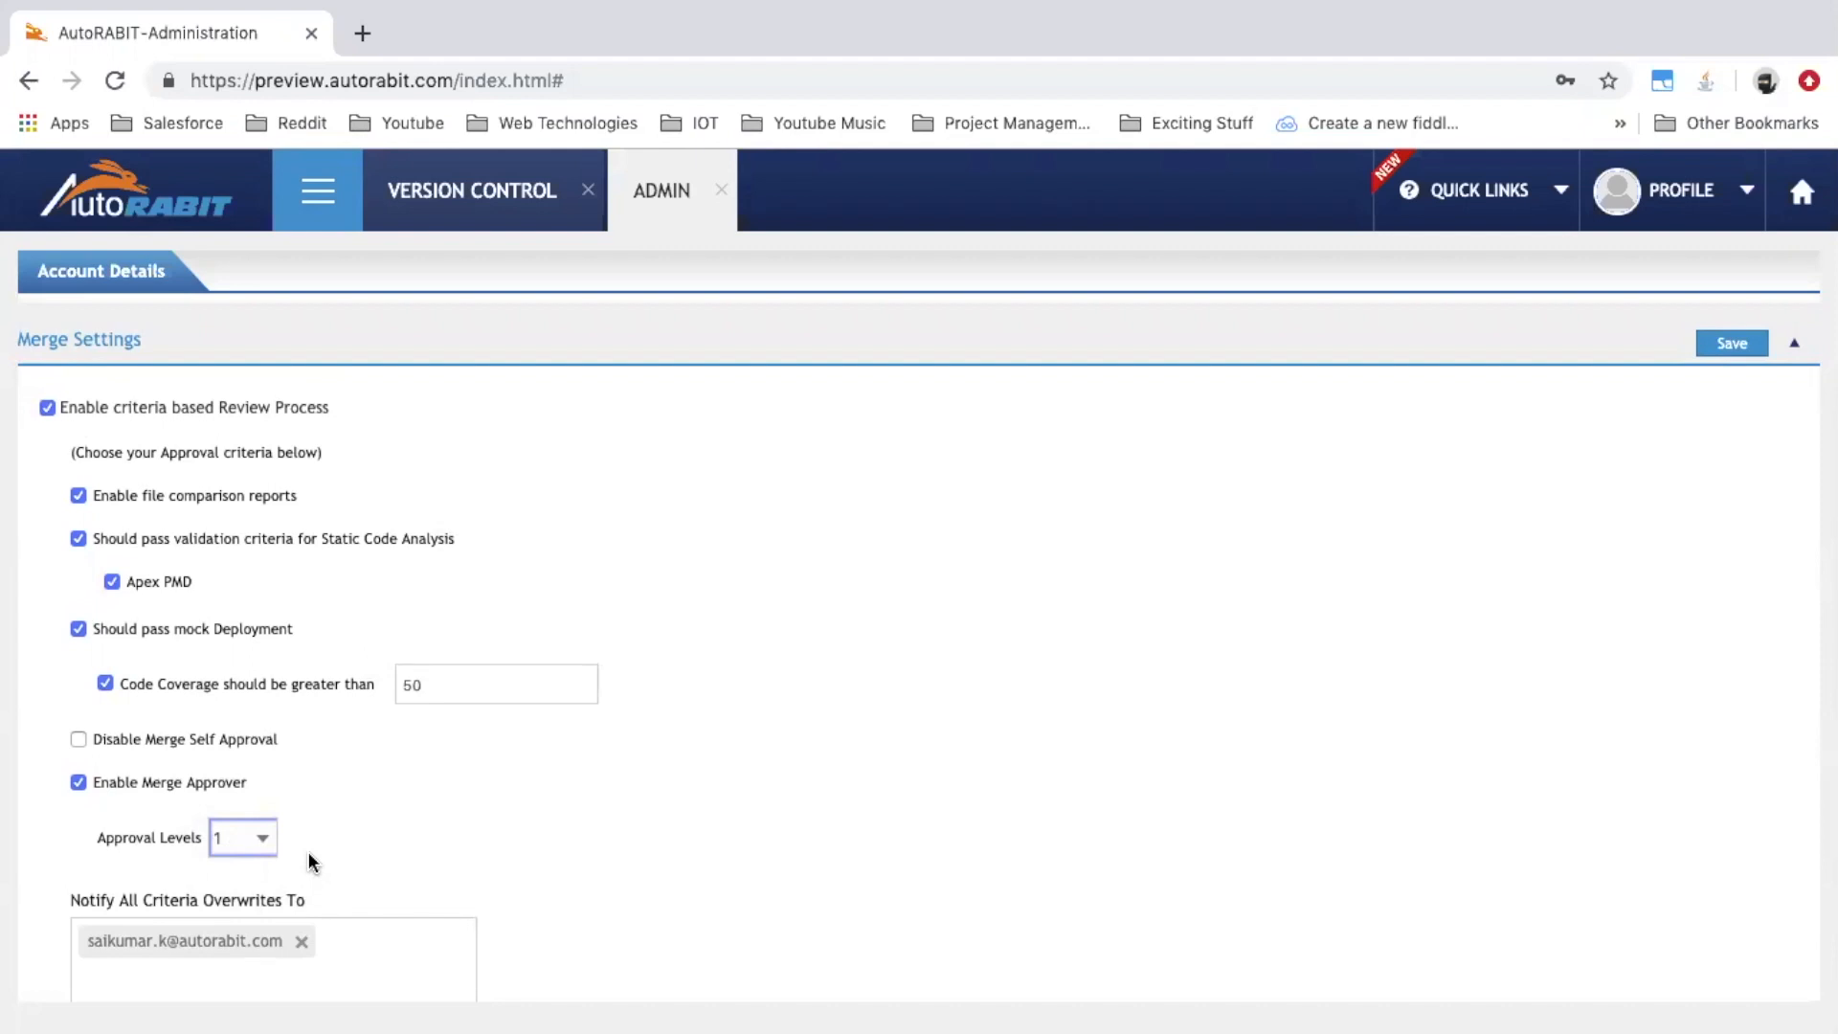
scroll(308, 852, down, 1)
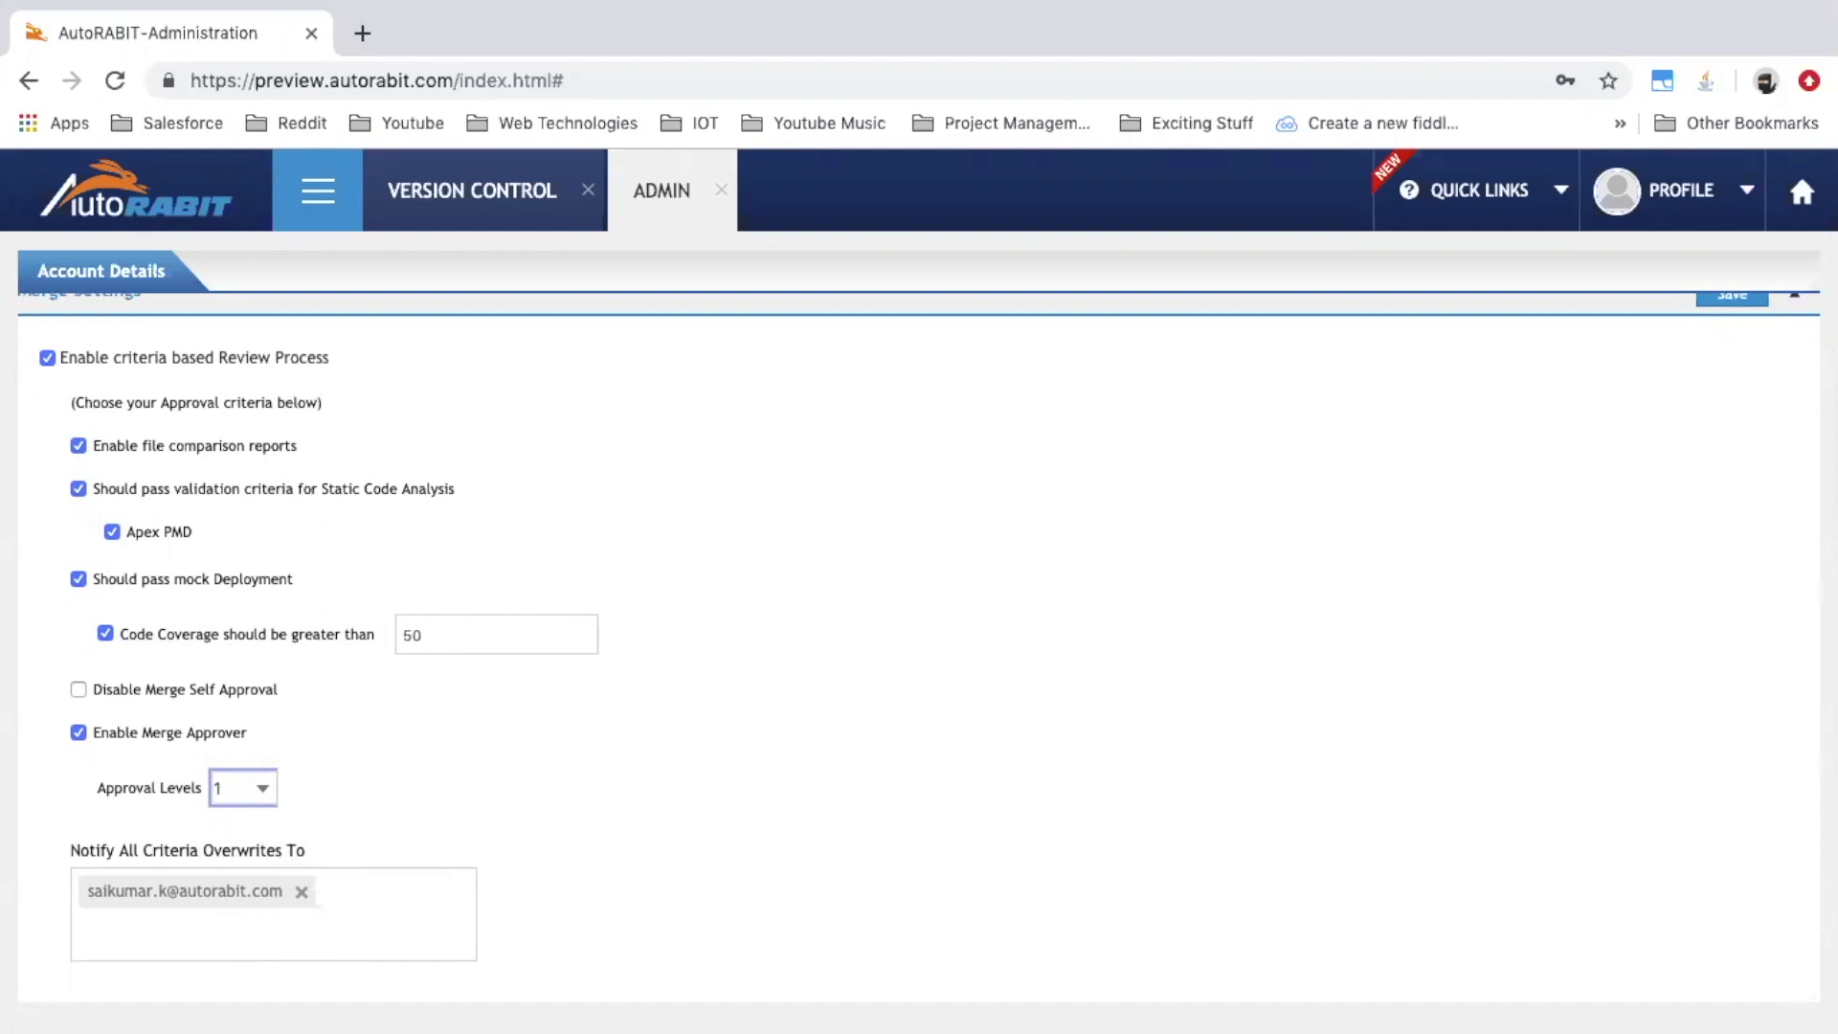
Start a new merge from the Version Control module
click(318, 191)
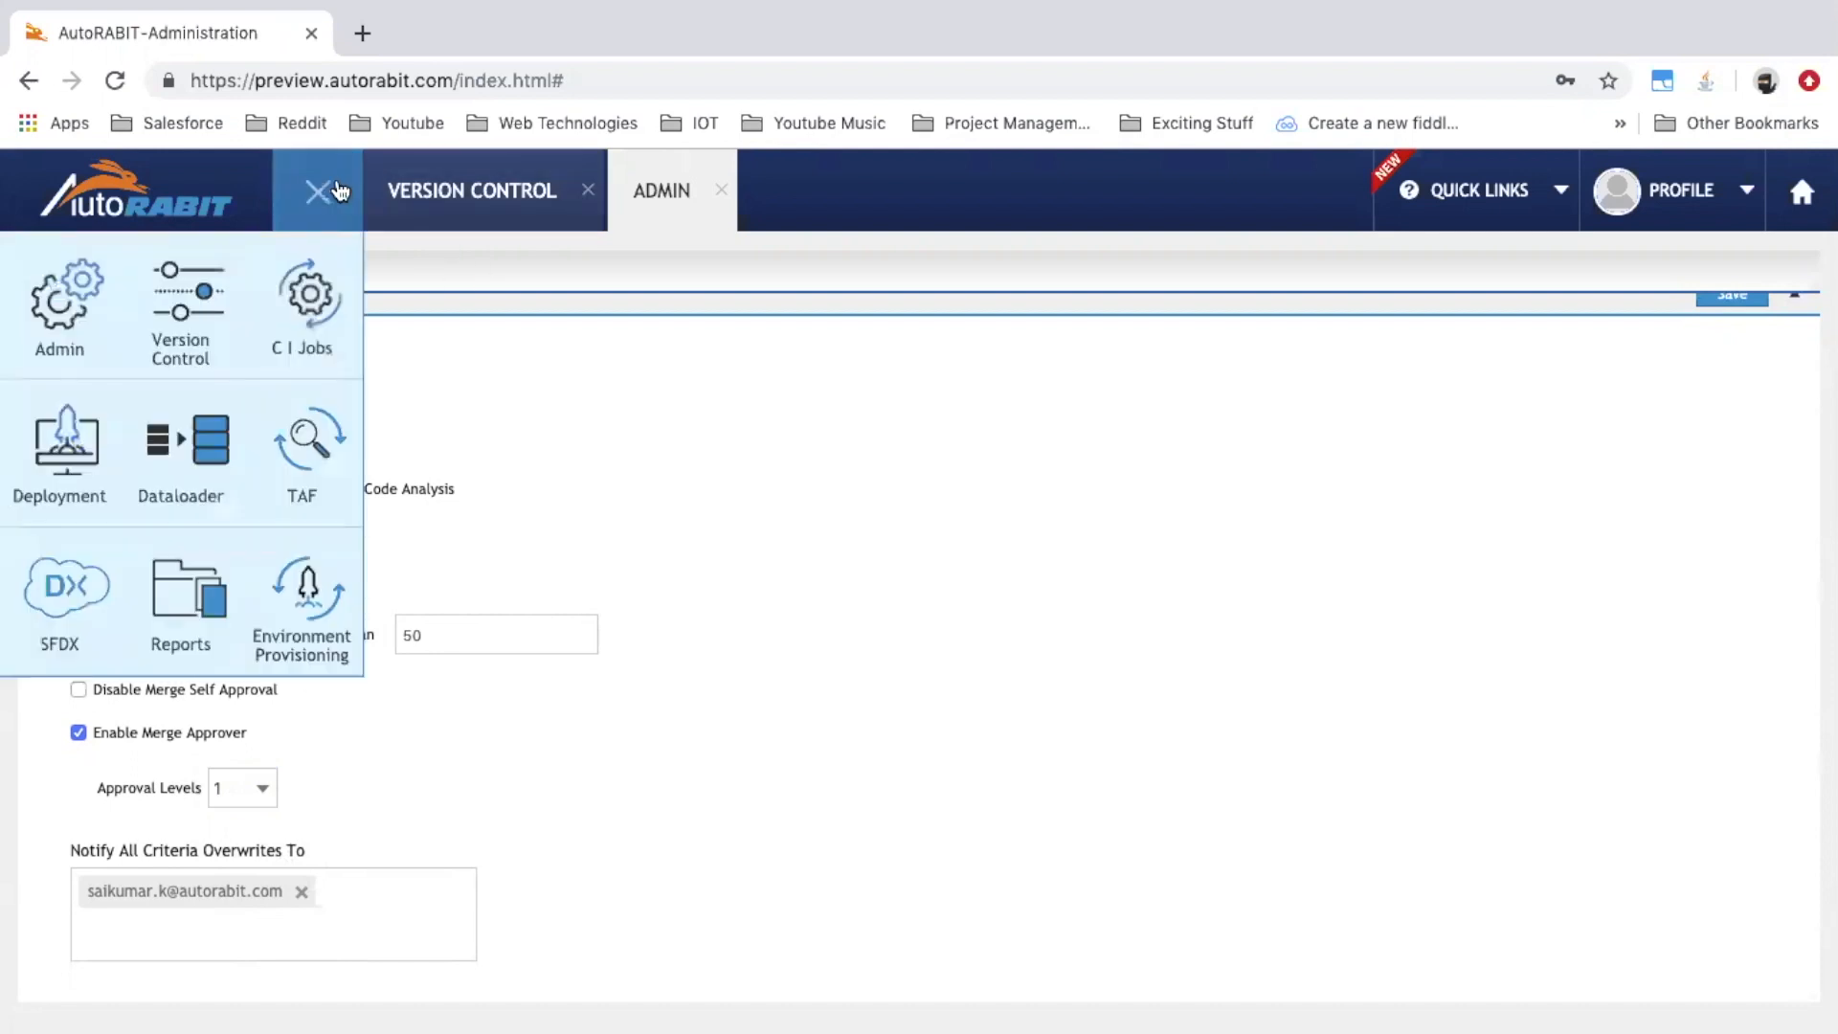
click(182, 306)
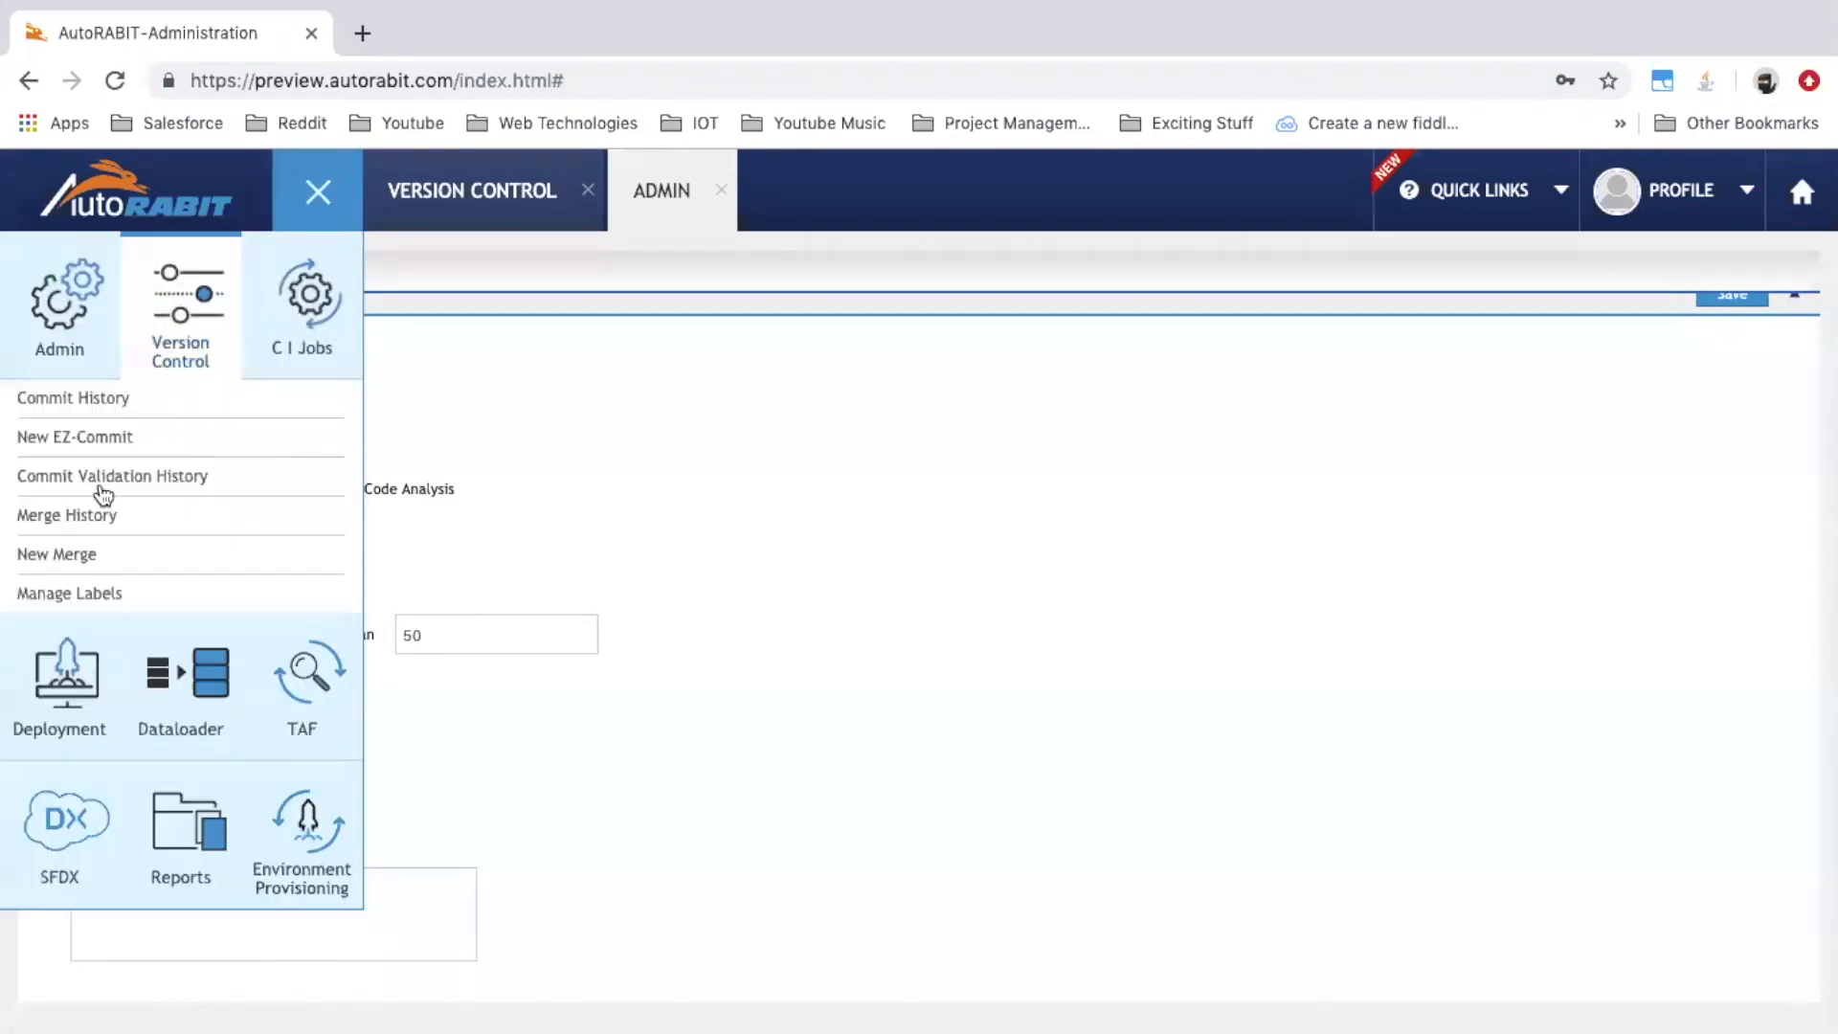
click(182, 374)
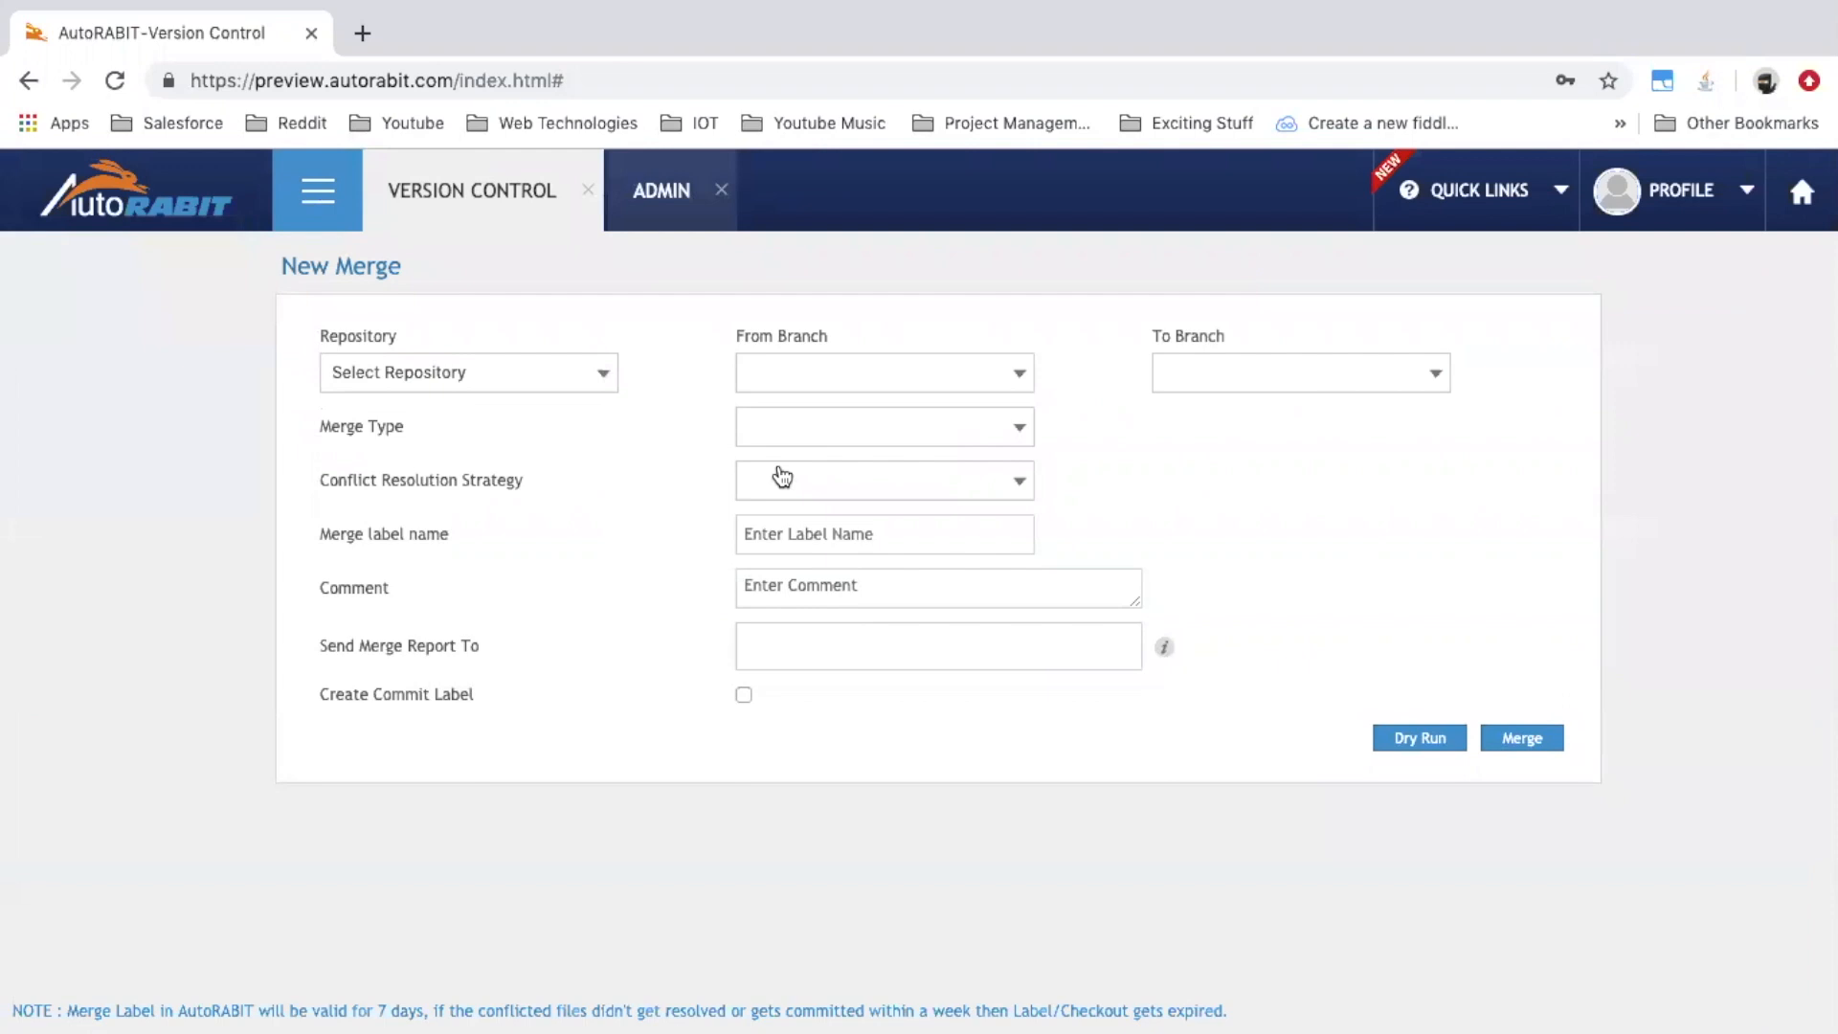
Merge from AutoCommitBranch into EmptyBranch in the Bibucket-qa-repo repository
click(595, 374)
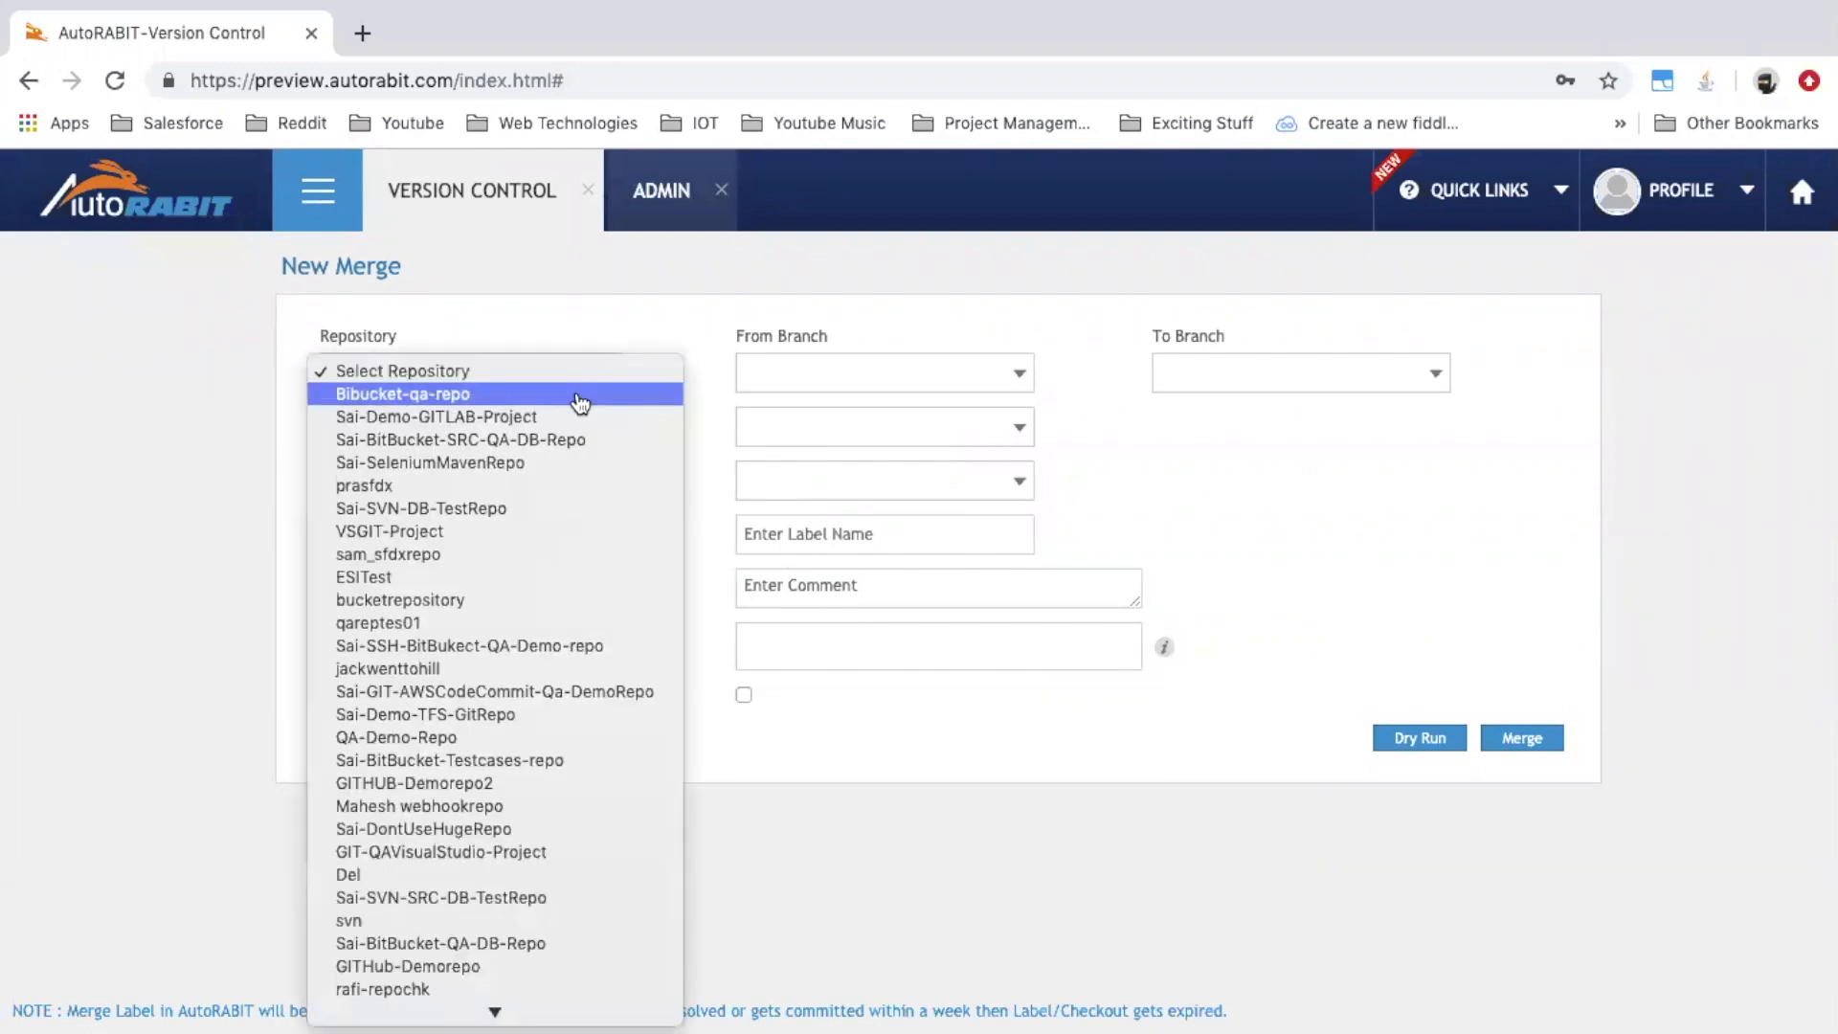
click(580, 402)
click(877, 377)
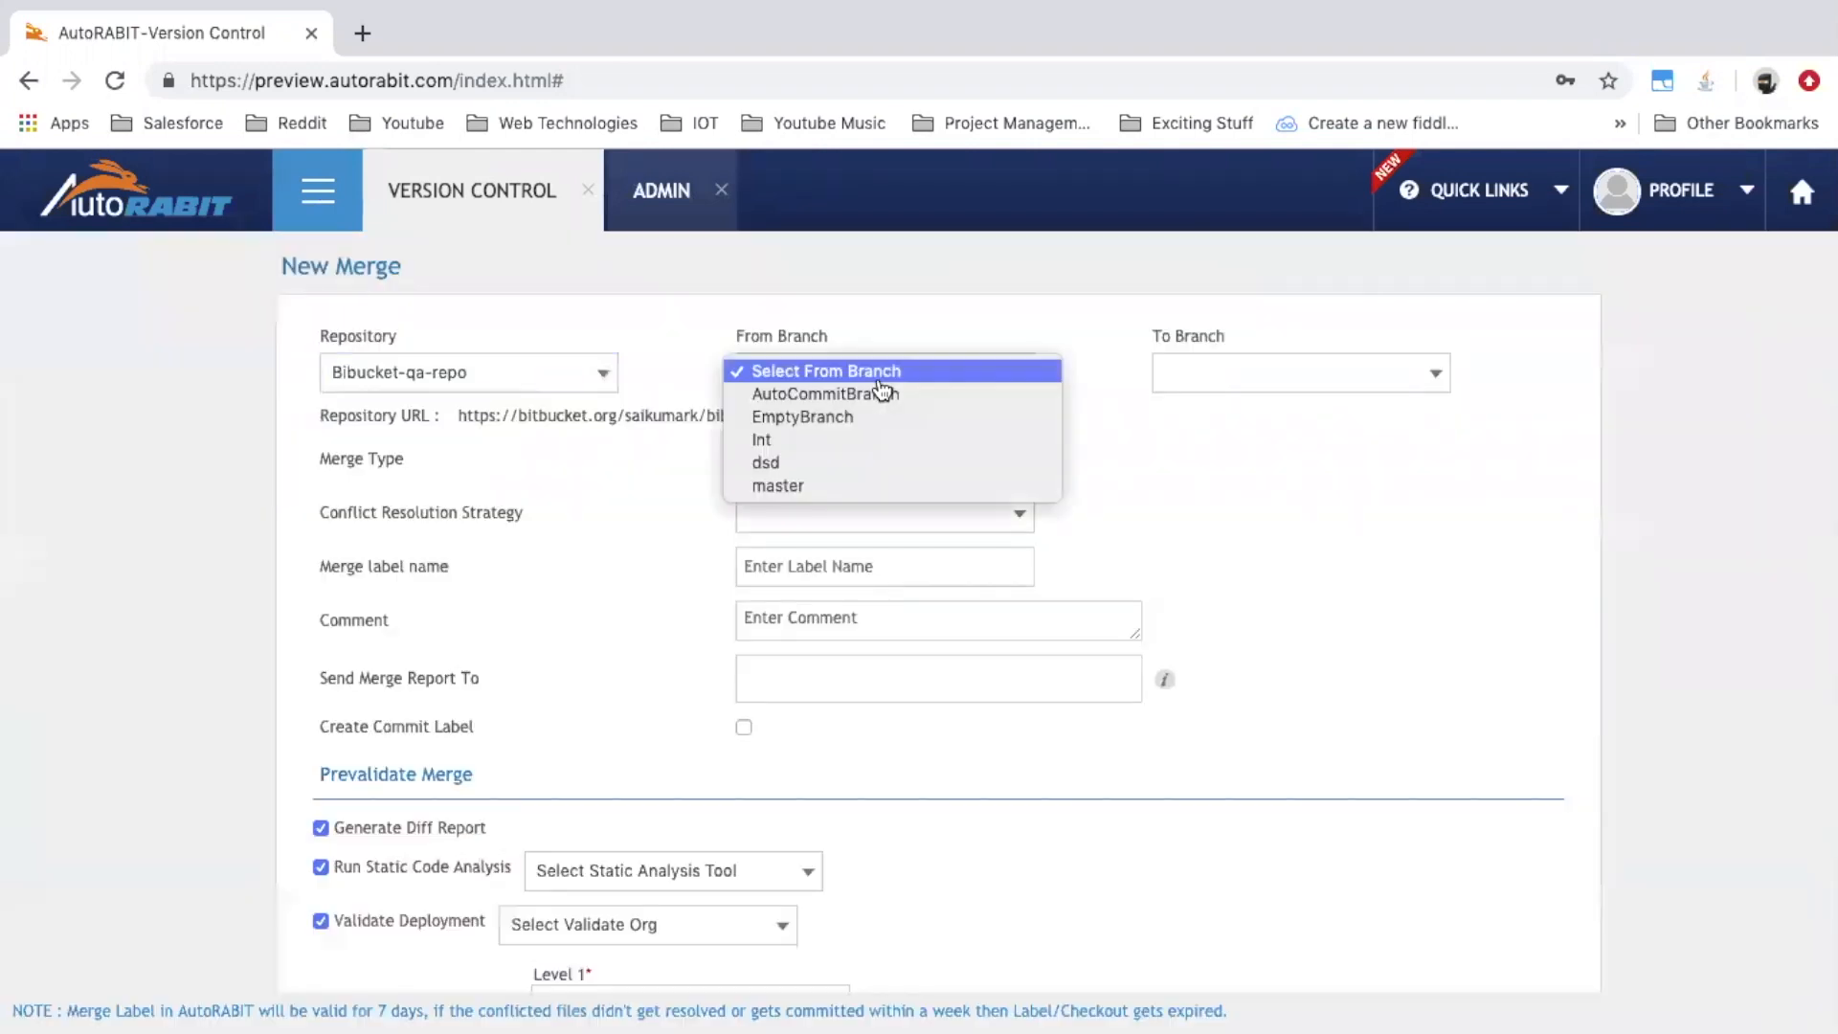
click(876, 394)
click(1283, 375)
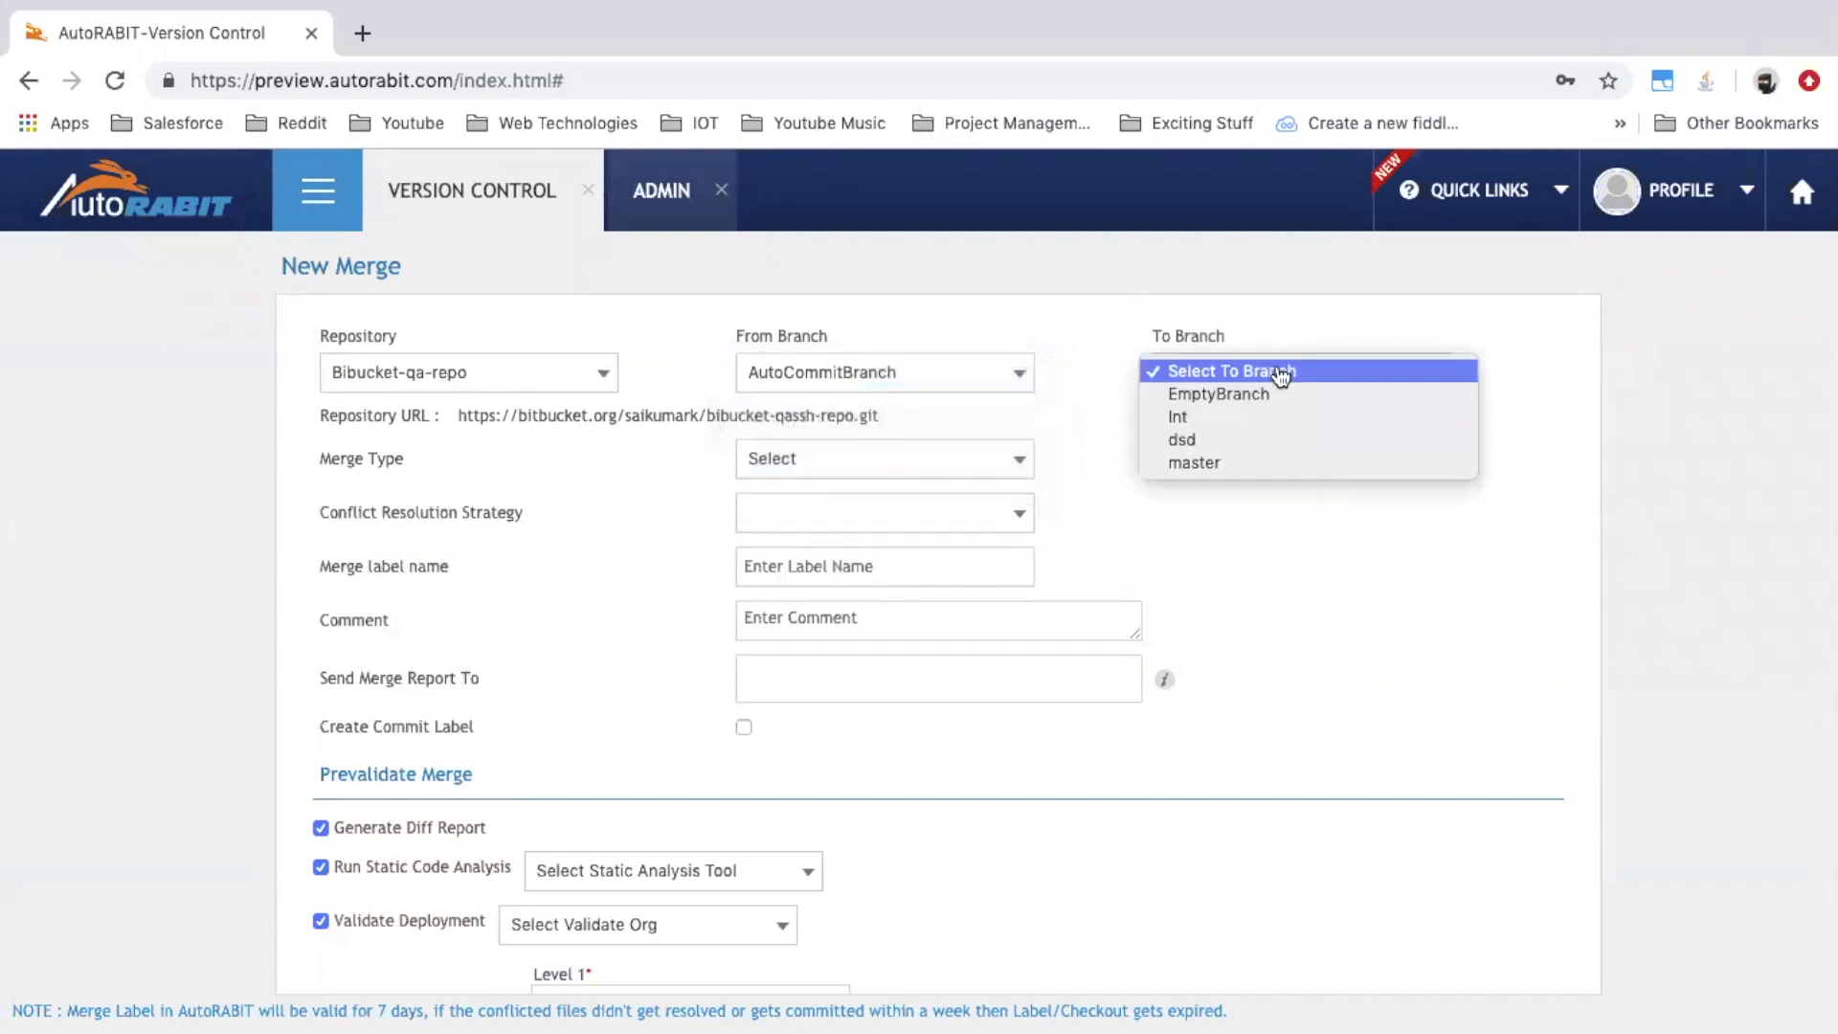
click(1261, 396)
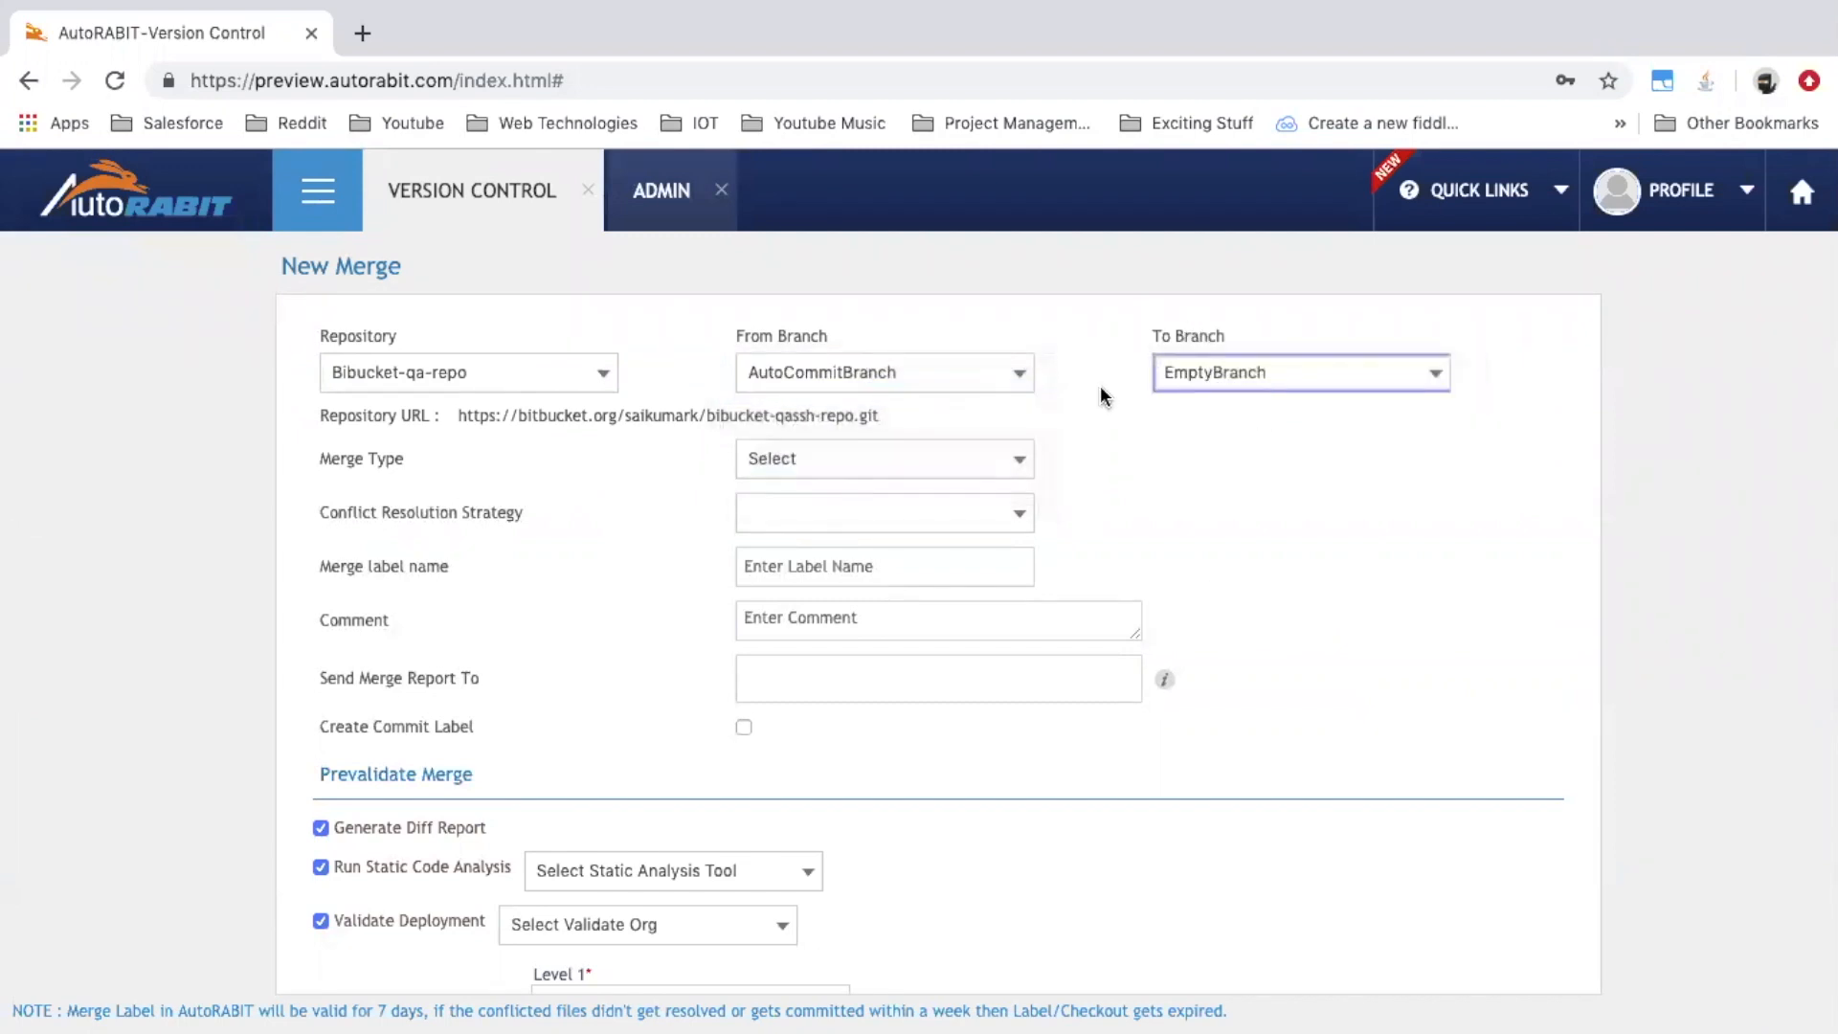
Set merge type Entire Branch, Choose file from source strategy, and label Test123
click(1006, 459)
click(963, 480)
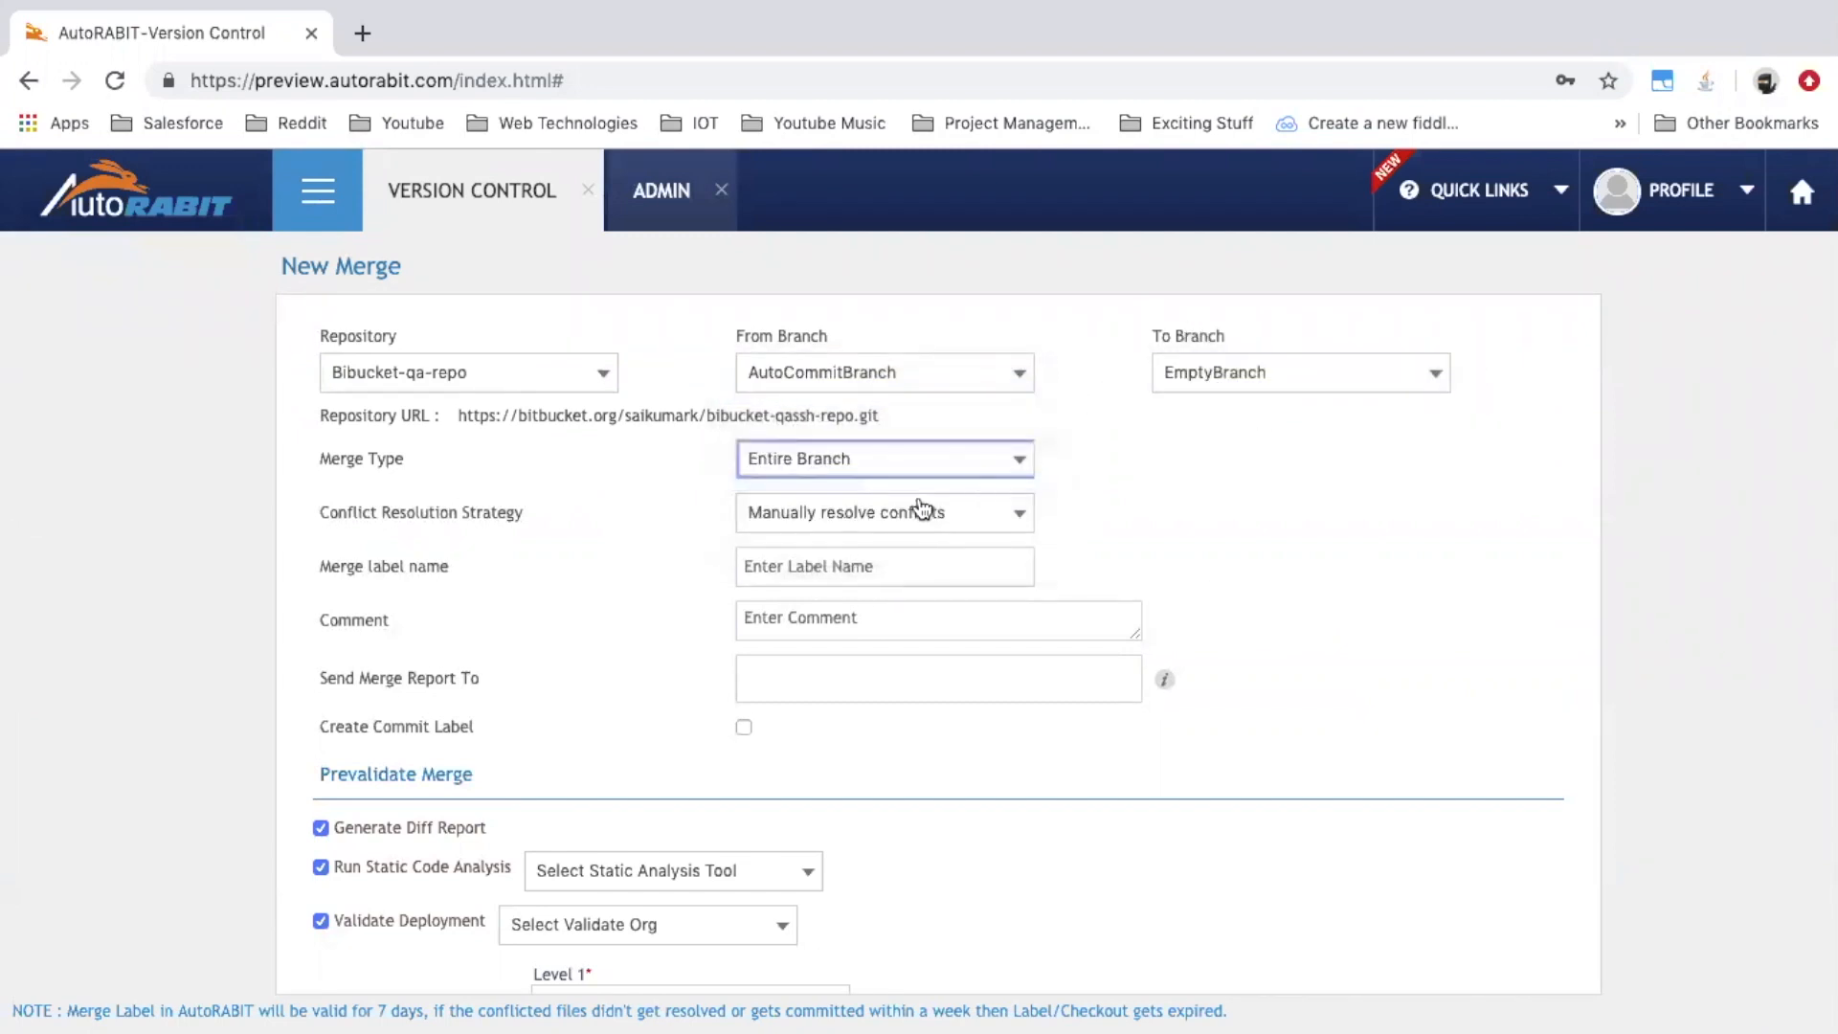
click(892, 520)
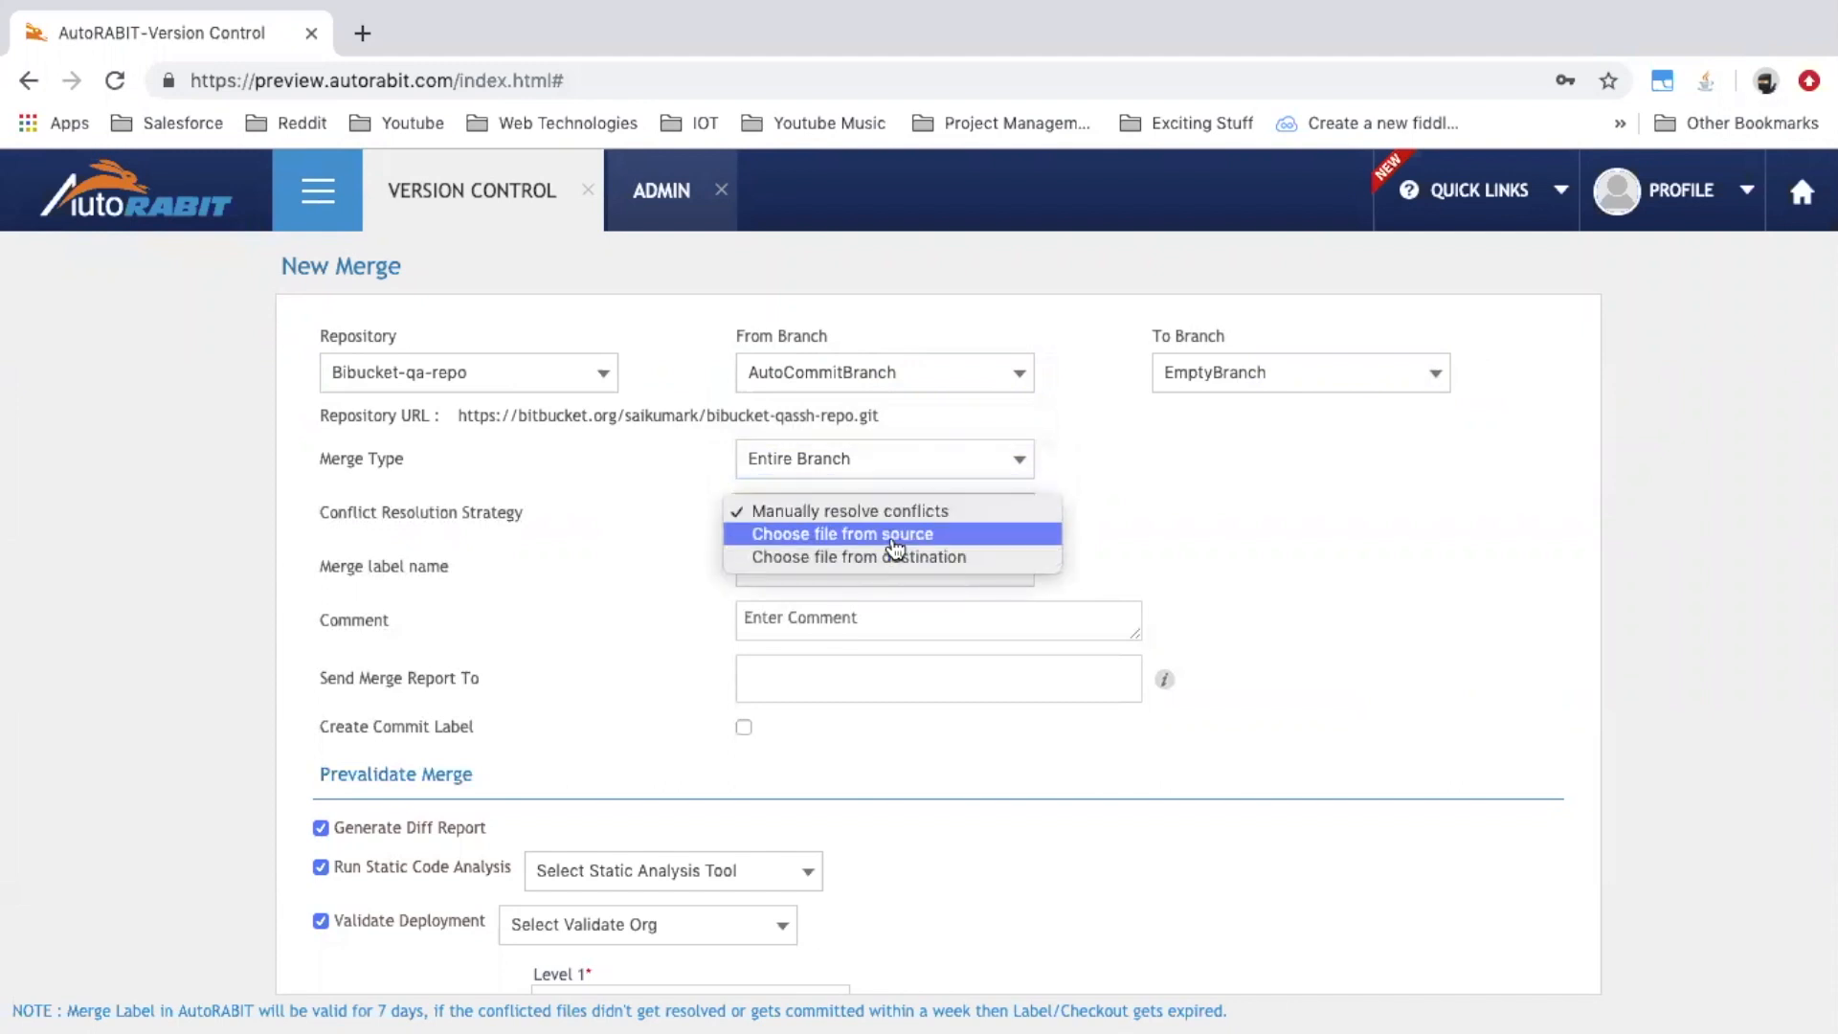
click(894, 539)
click(892, 572)
text(Test123)
click(1433, 605)
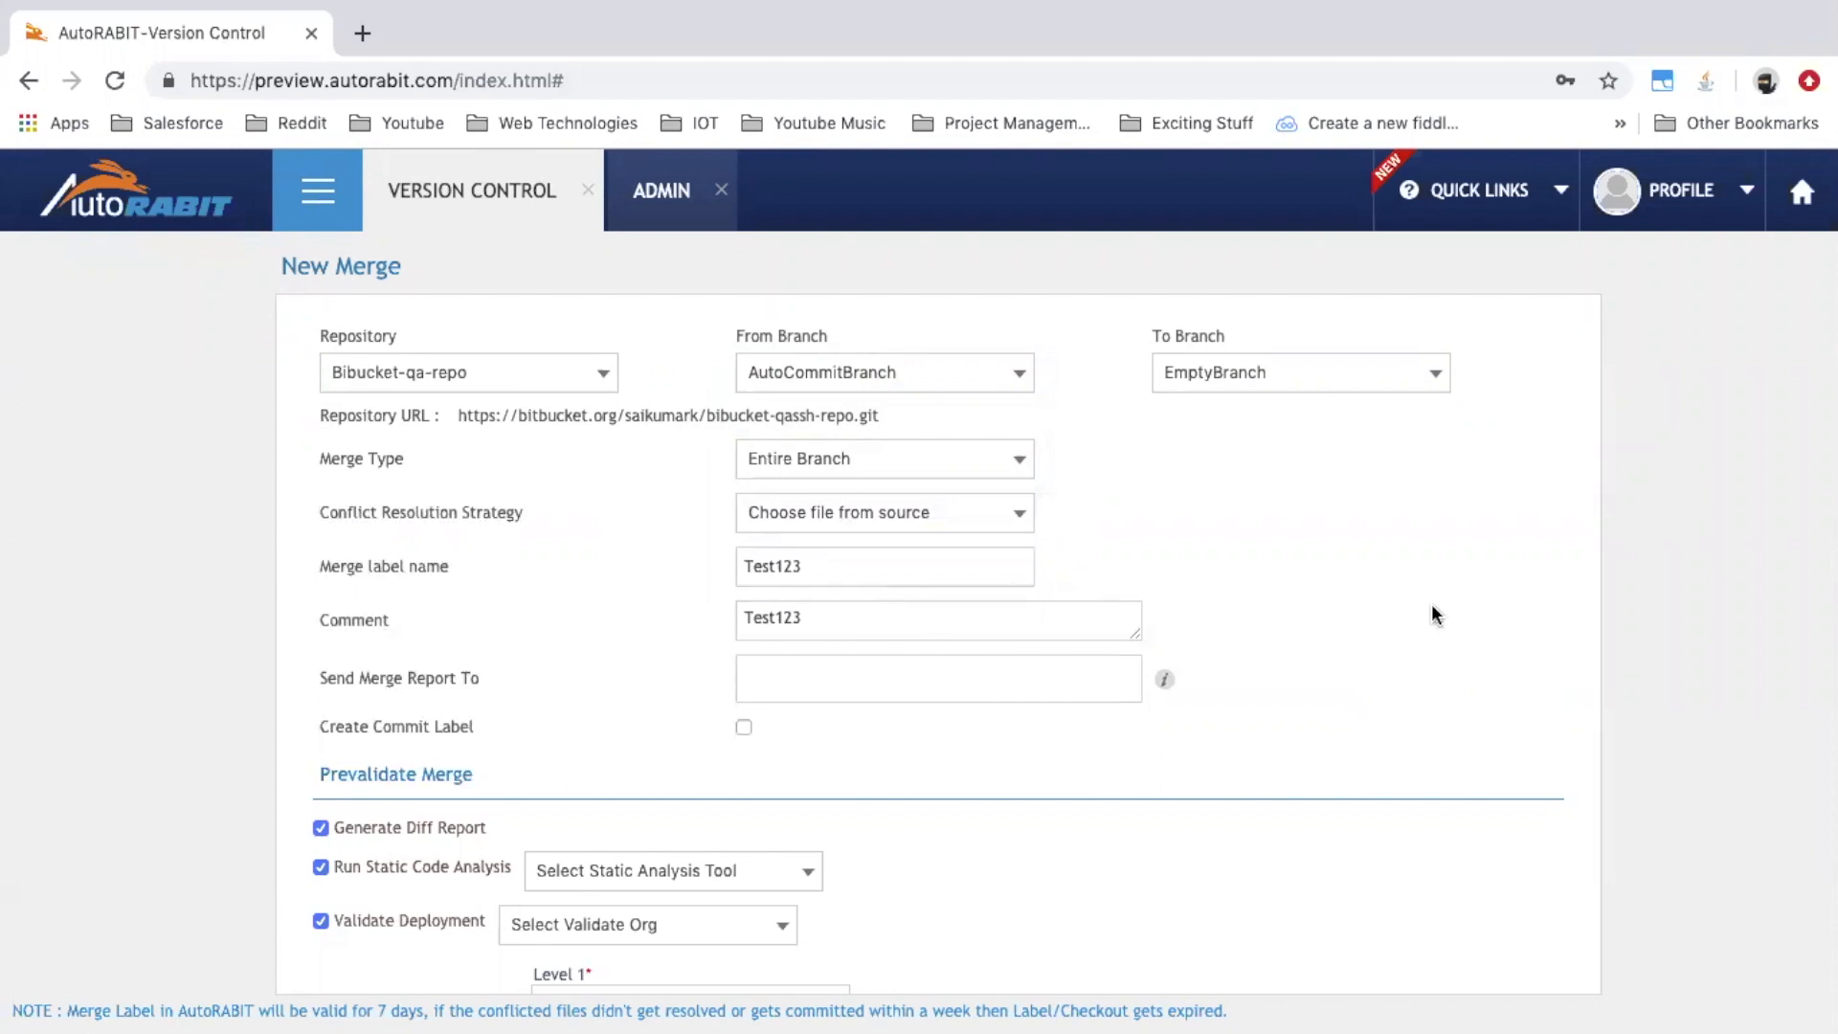
scroll(1432, 614, down, 3)
Add the approver's autorabit.com e-mail address as the Level 1 merge approver
click(804, 766)
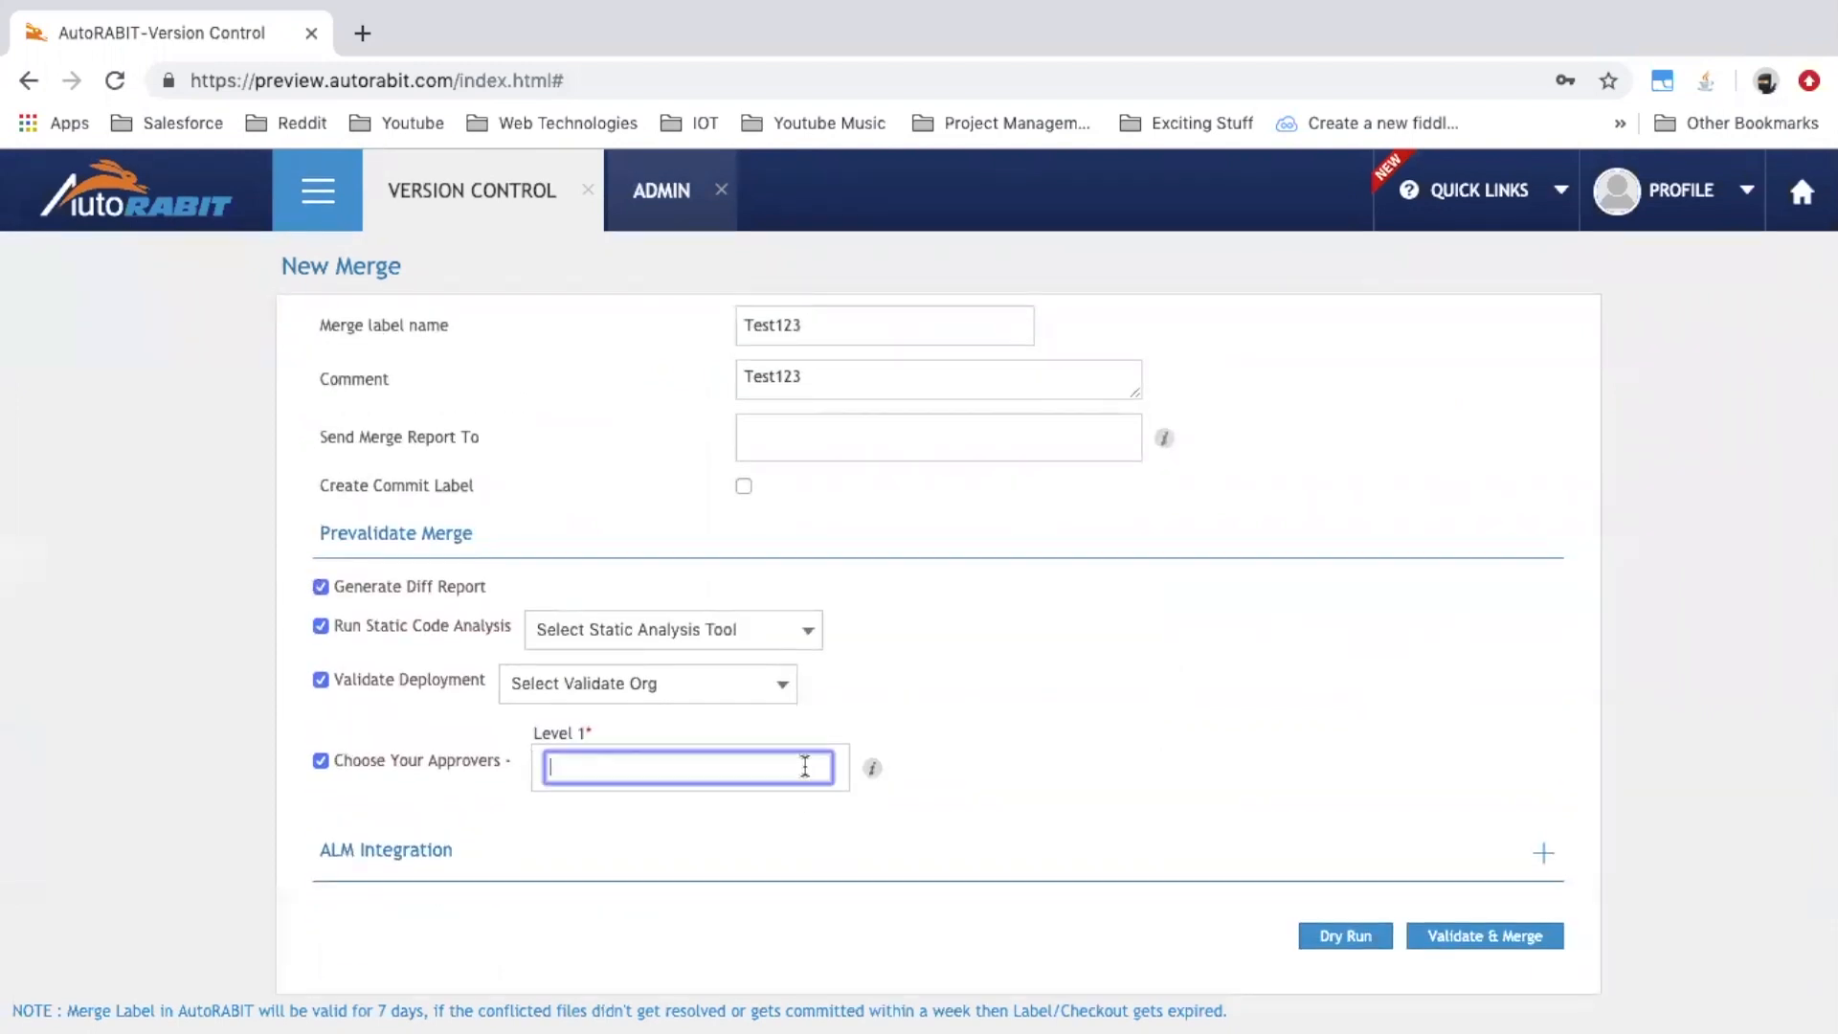
text(pras)
key(BackSpace)
key(ctrl+a)
text(sai)
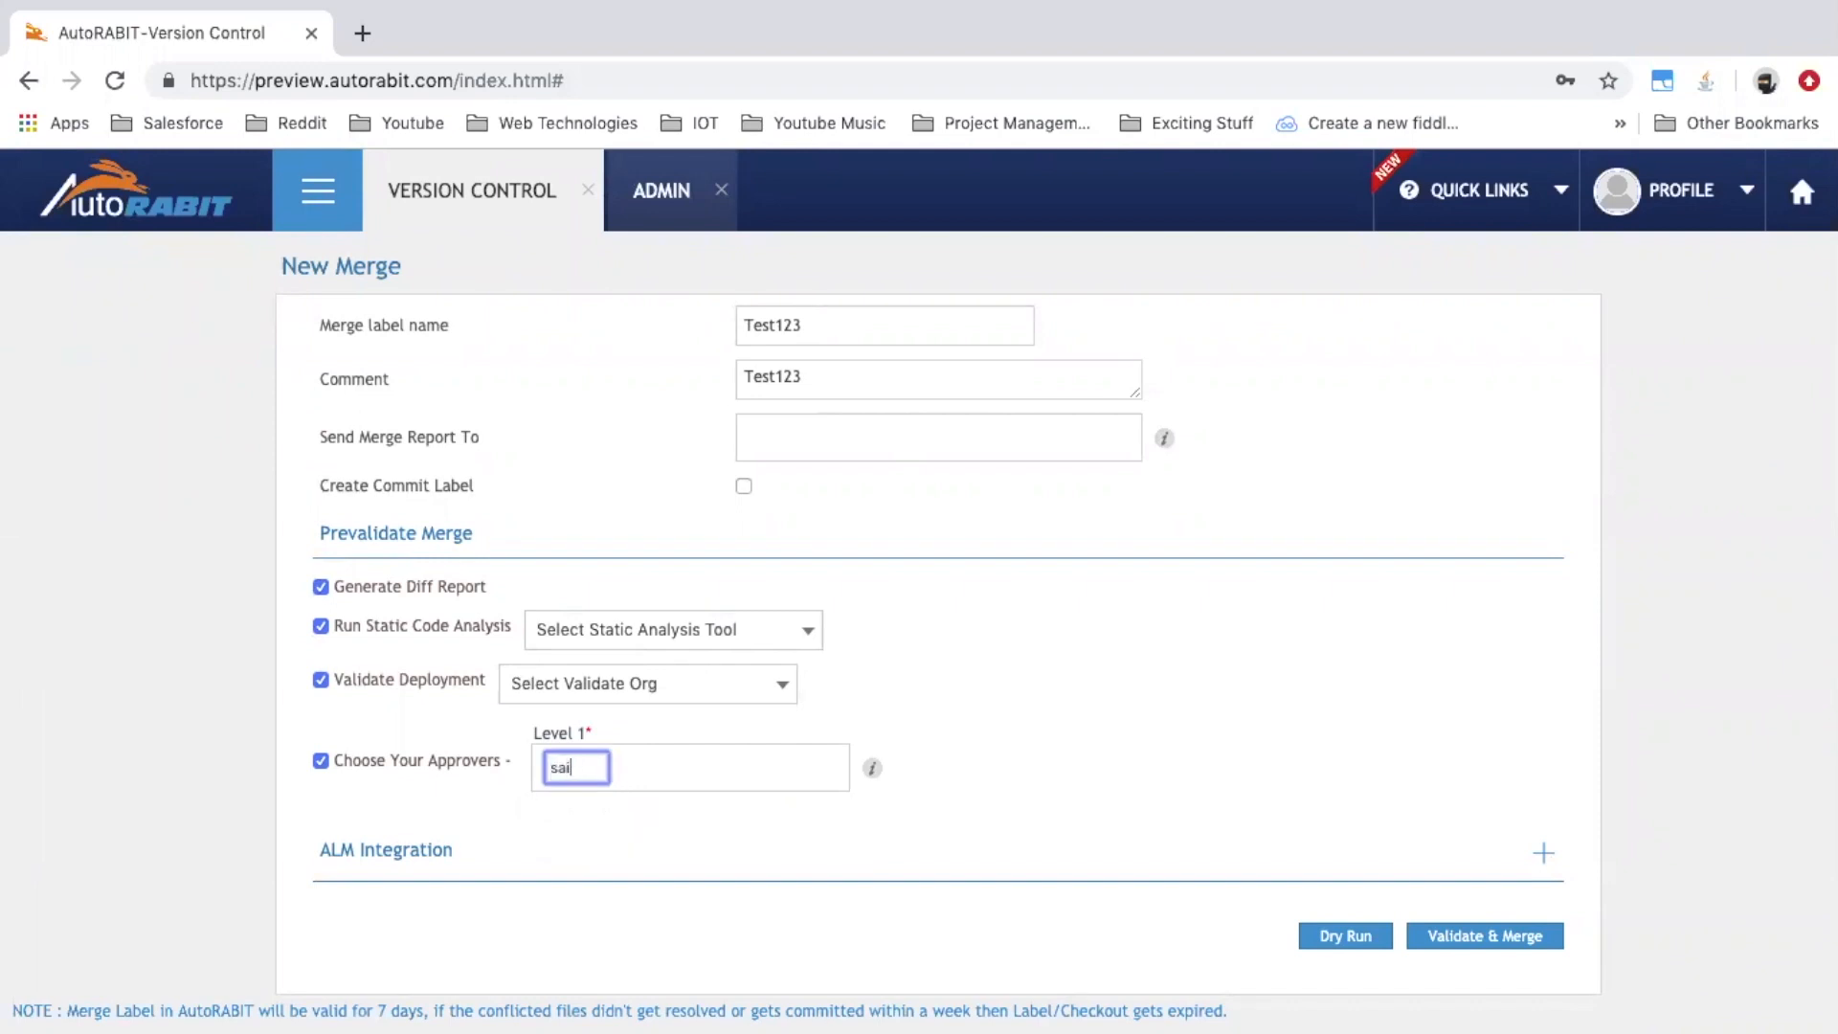
key(BackSpace)
key(BackSpace)
key(BackSpace)
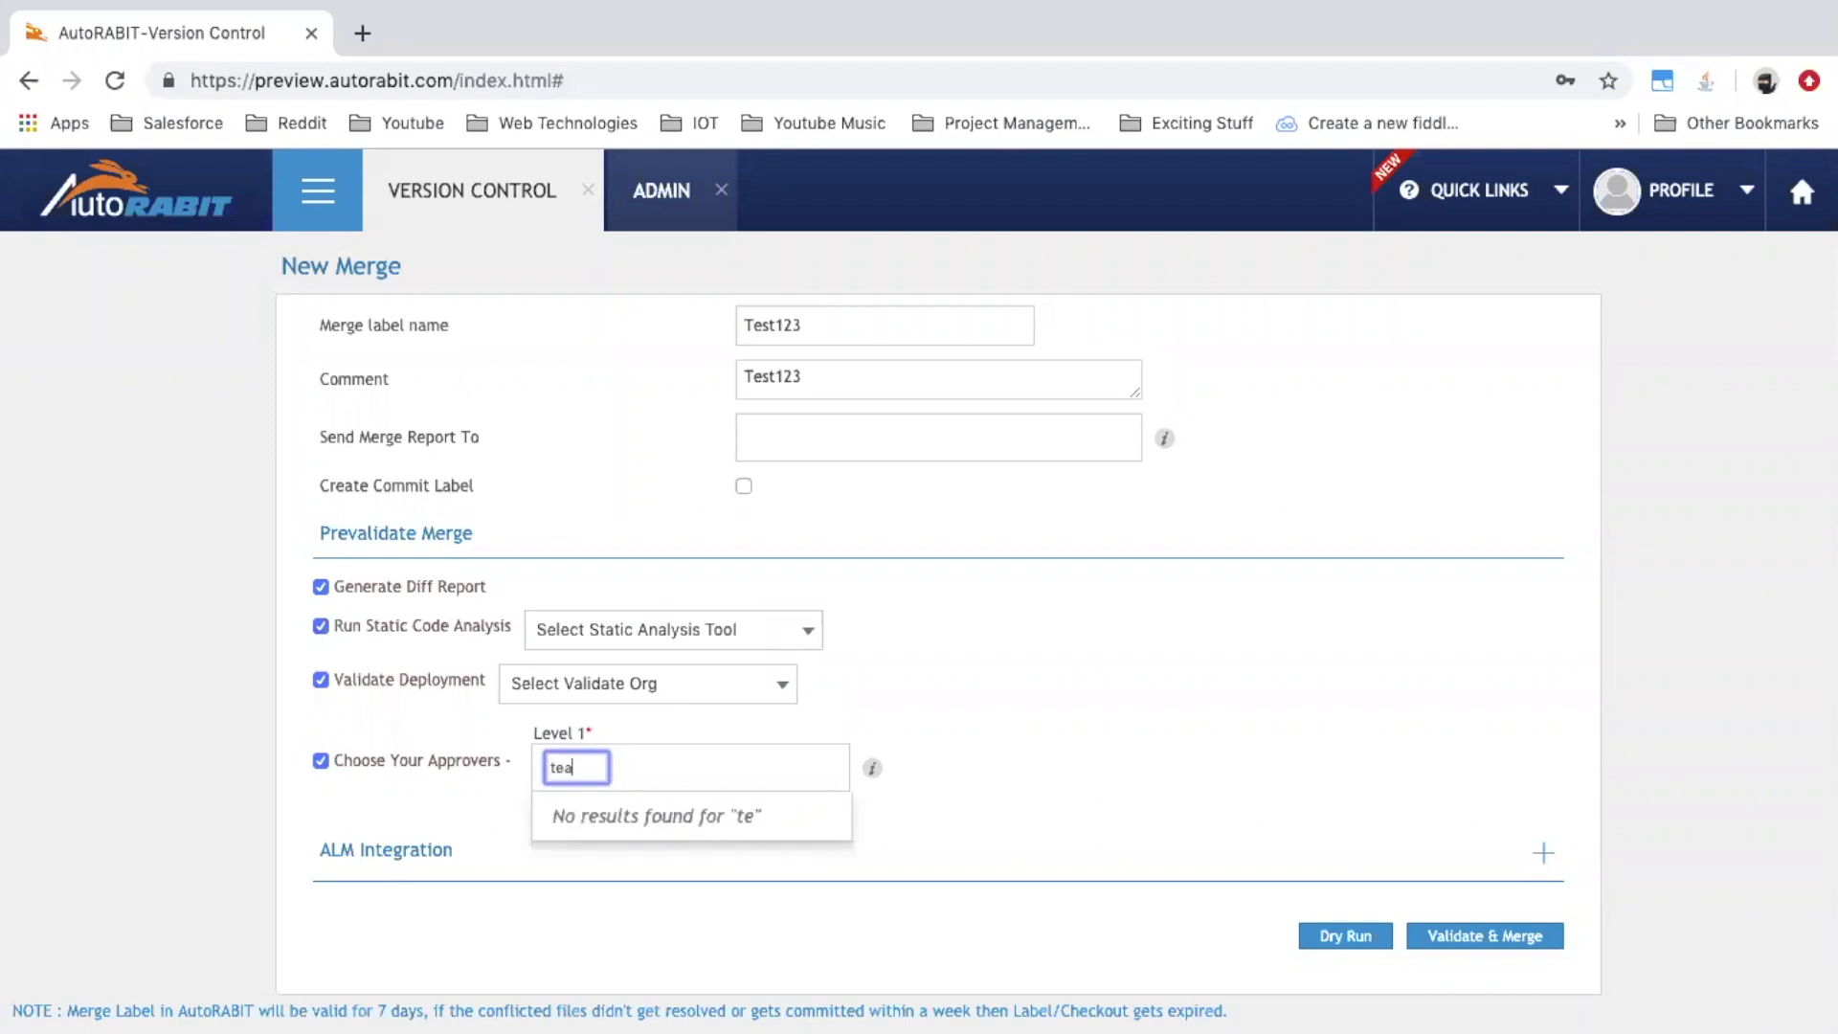
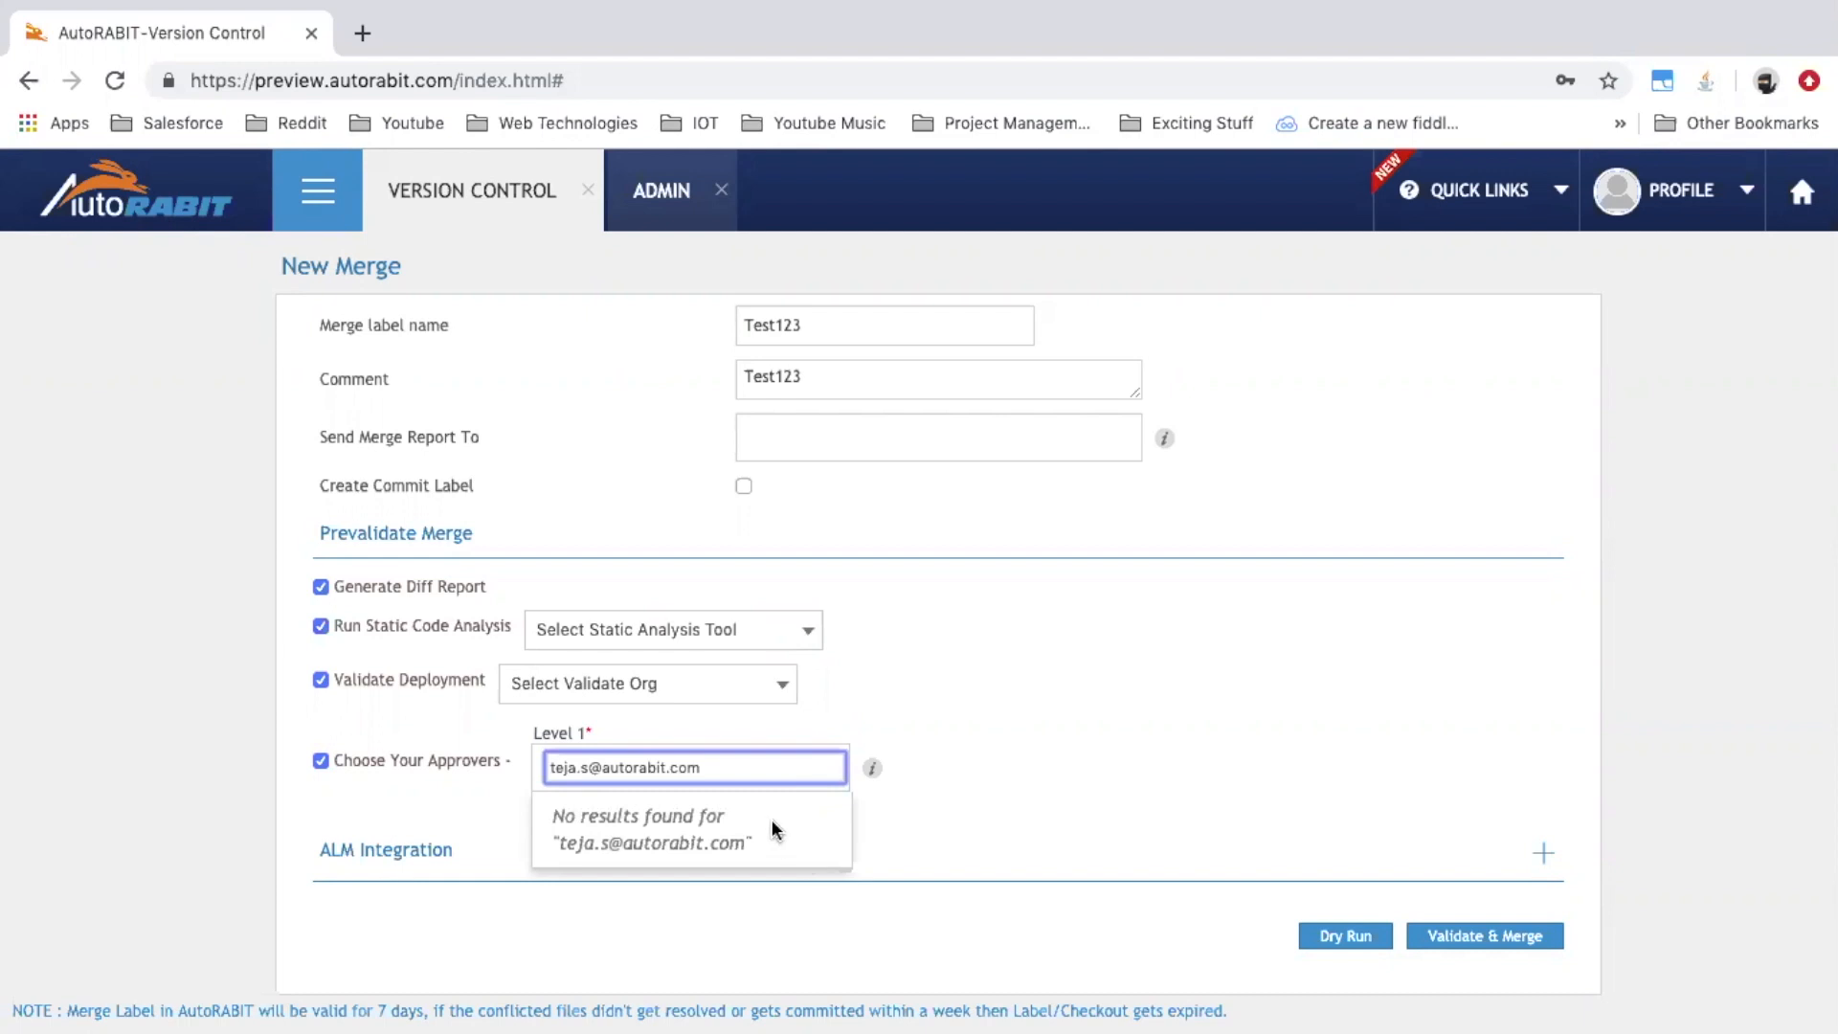
key(Return)
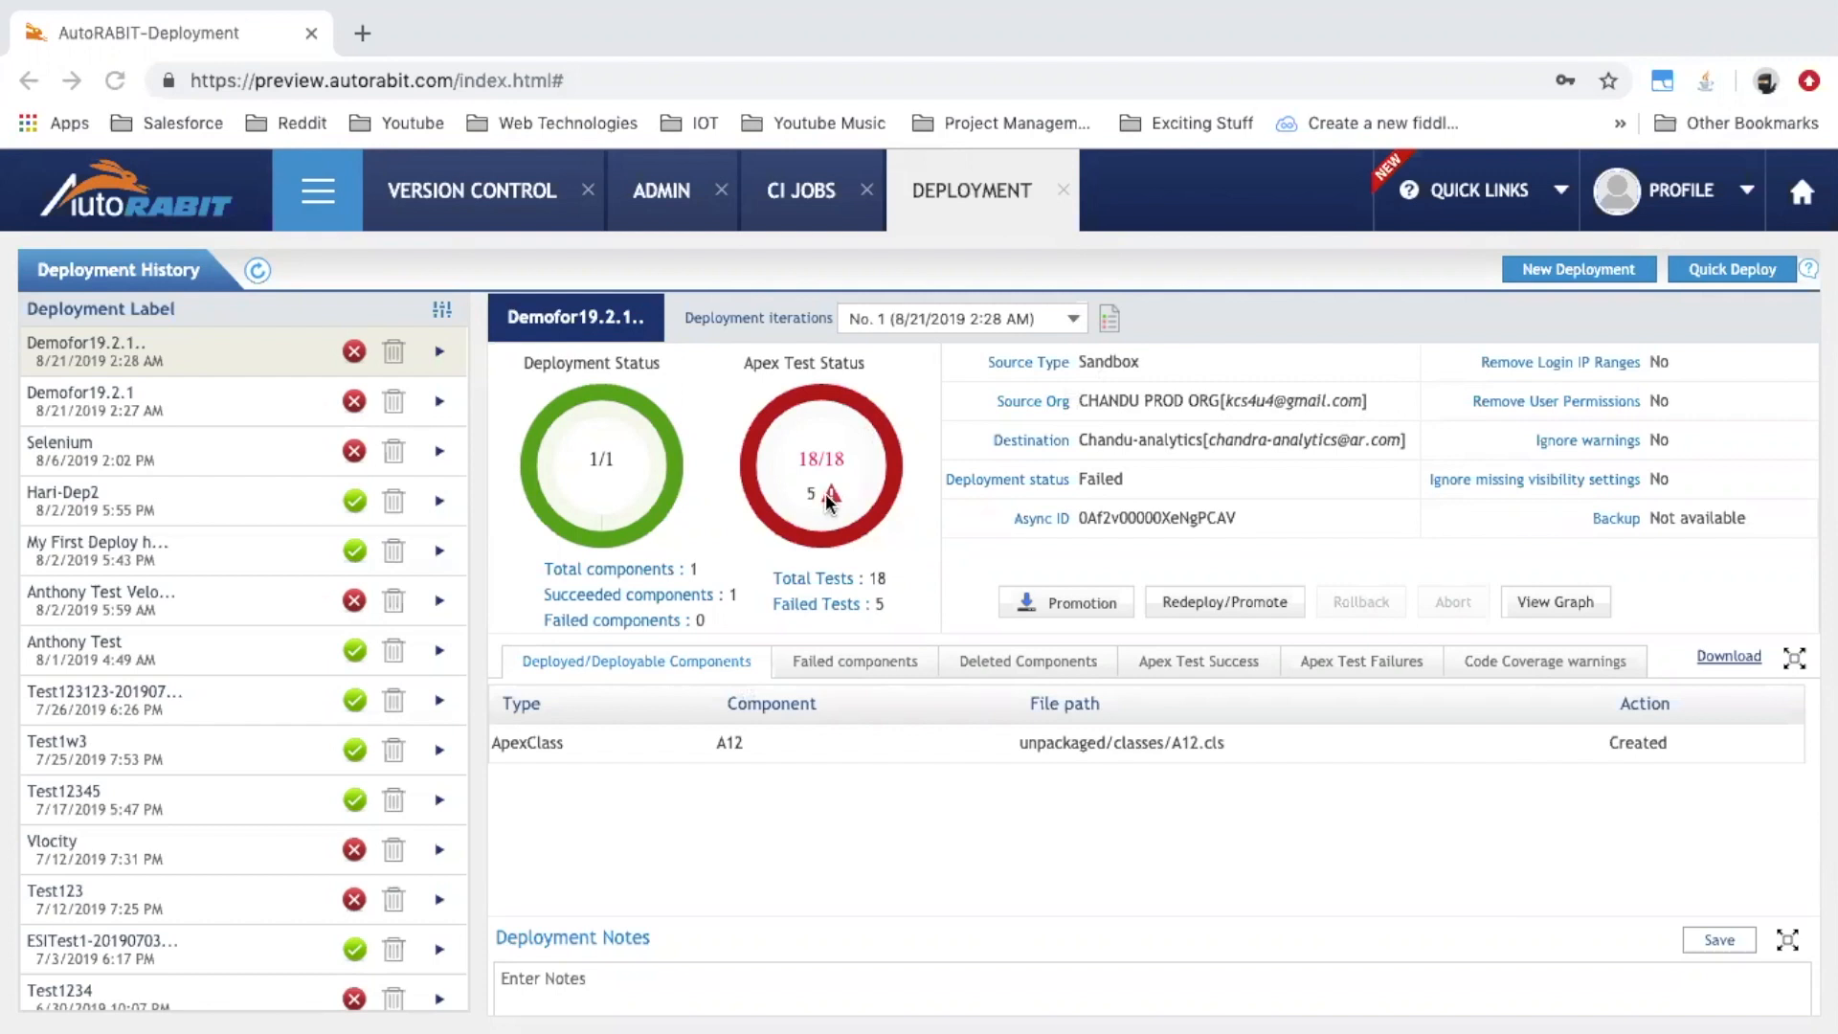
Review the failed deployment's Apex Test Failures list
click(1343, 658)
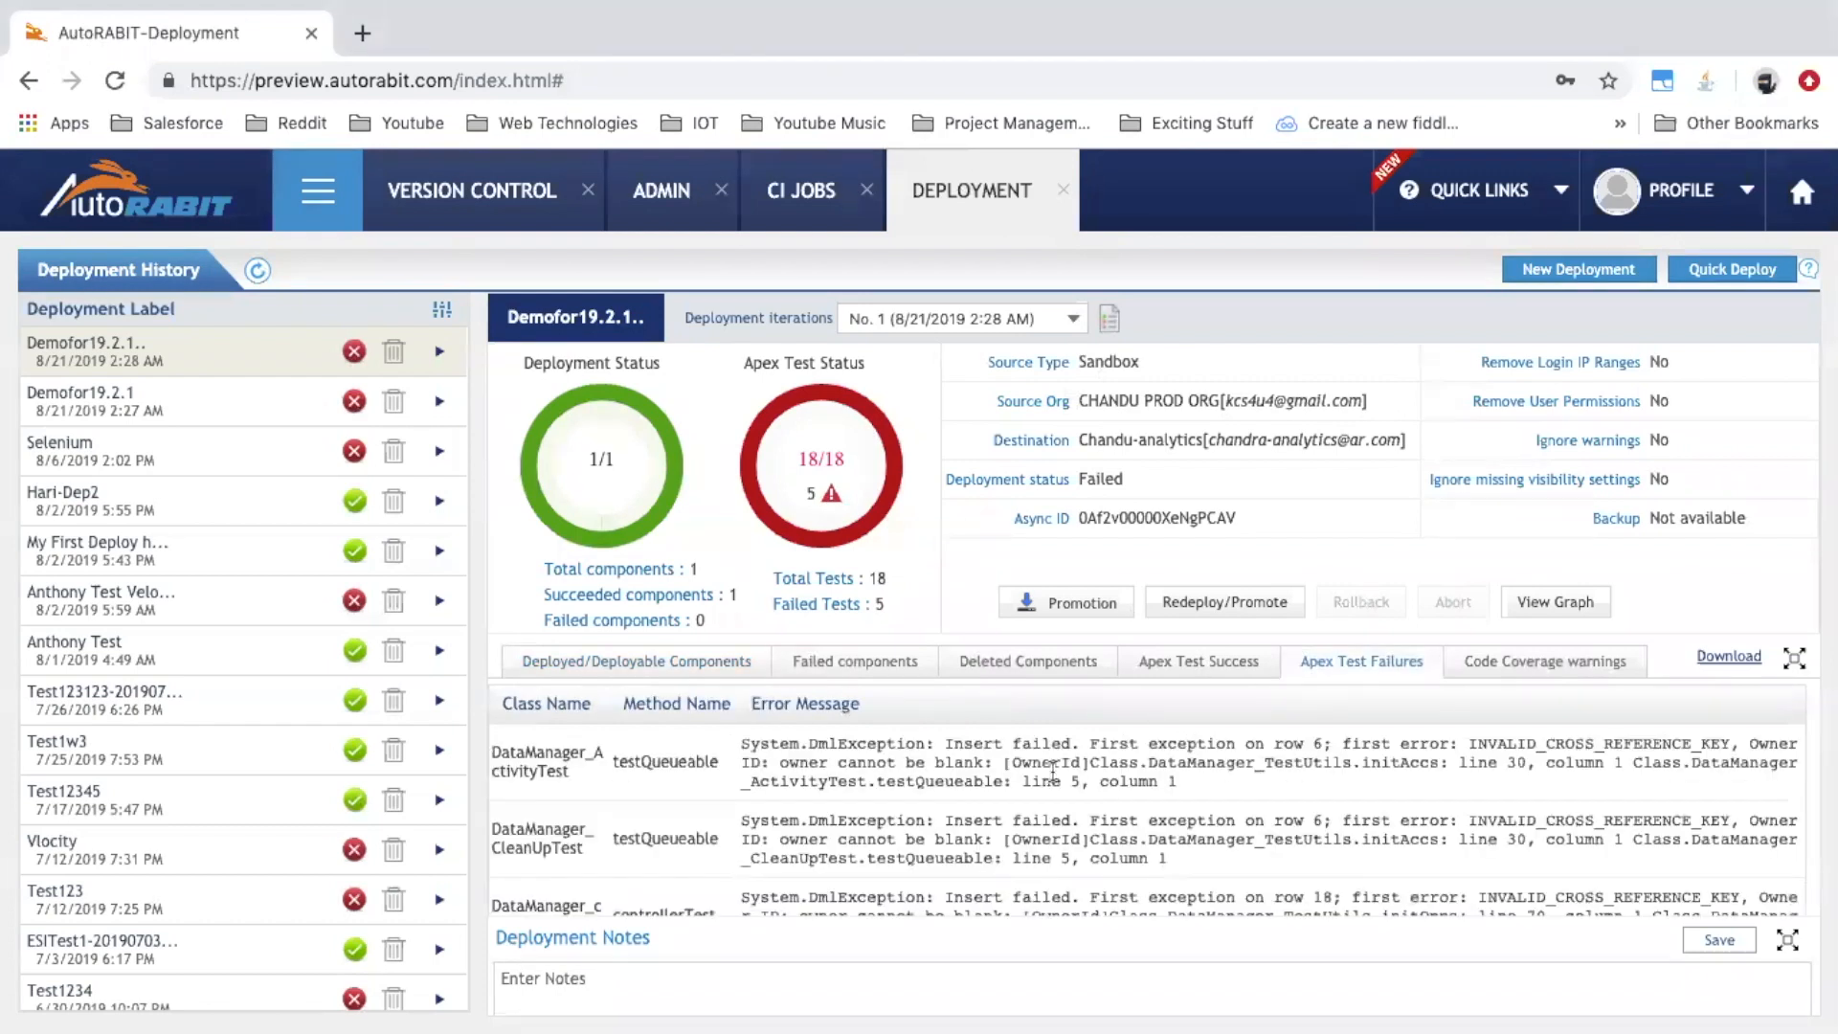
scroll(1053, 825, down, 2)
scroll(1054, 830, up, 1)
scroll(1053, 830, down, 2)
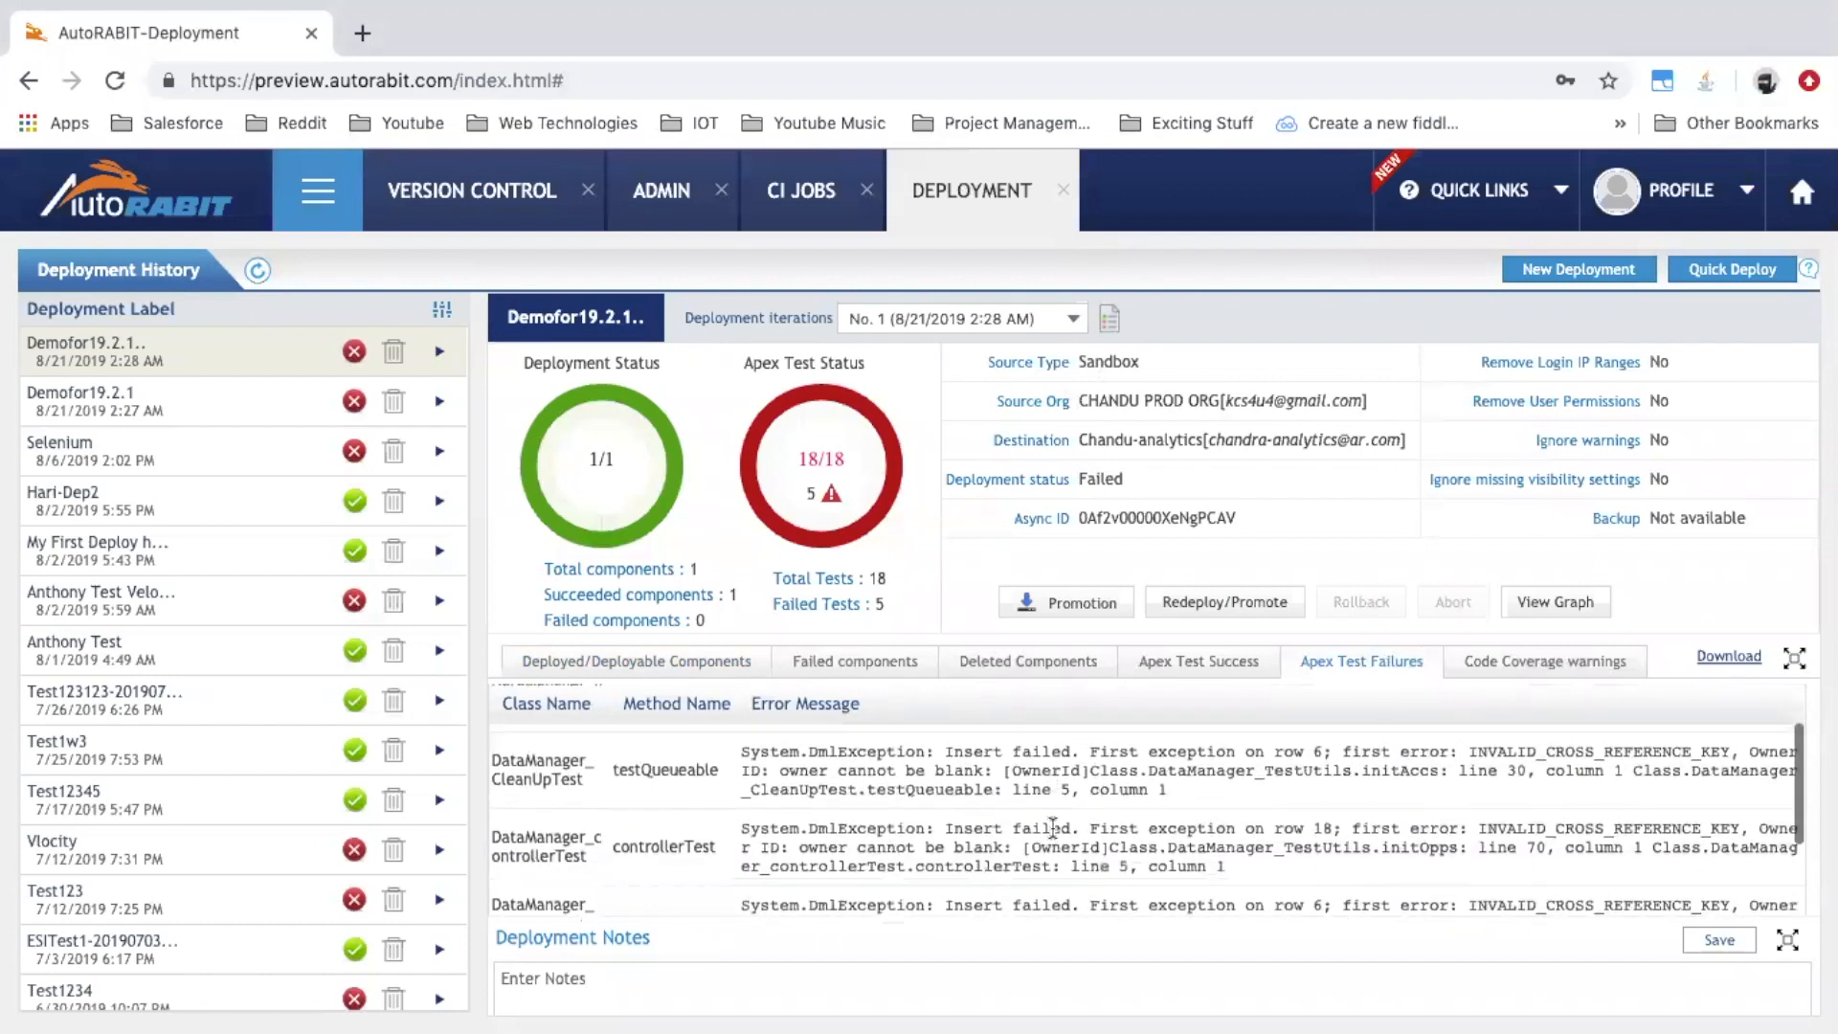
scroll(1053, 830, up, 1)
scroll(1051, 827, up, 2)
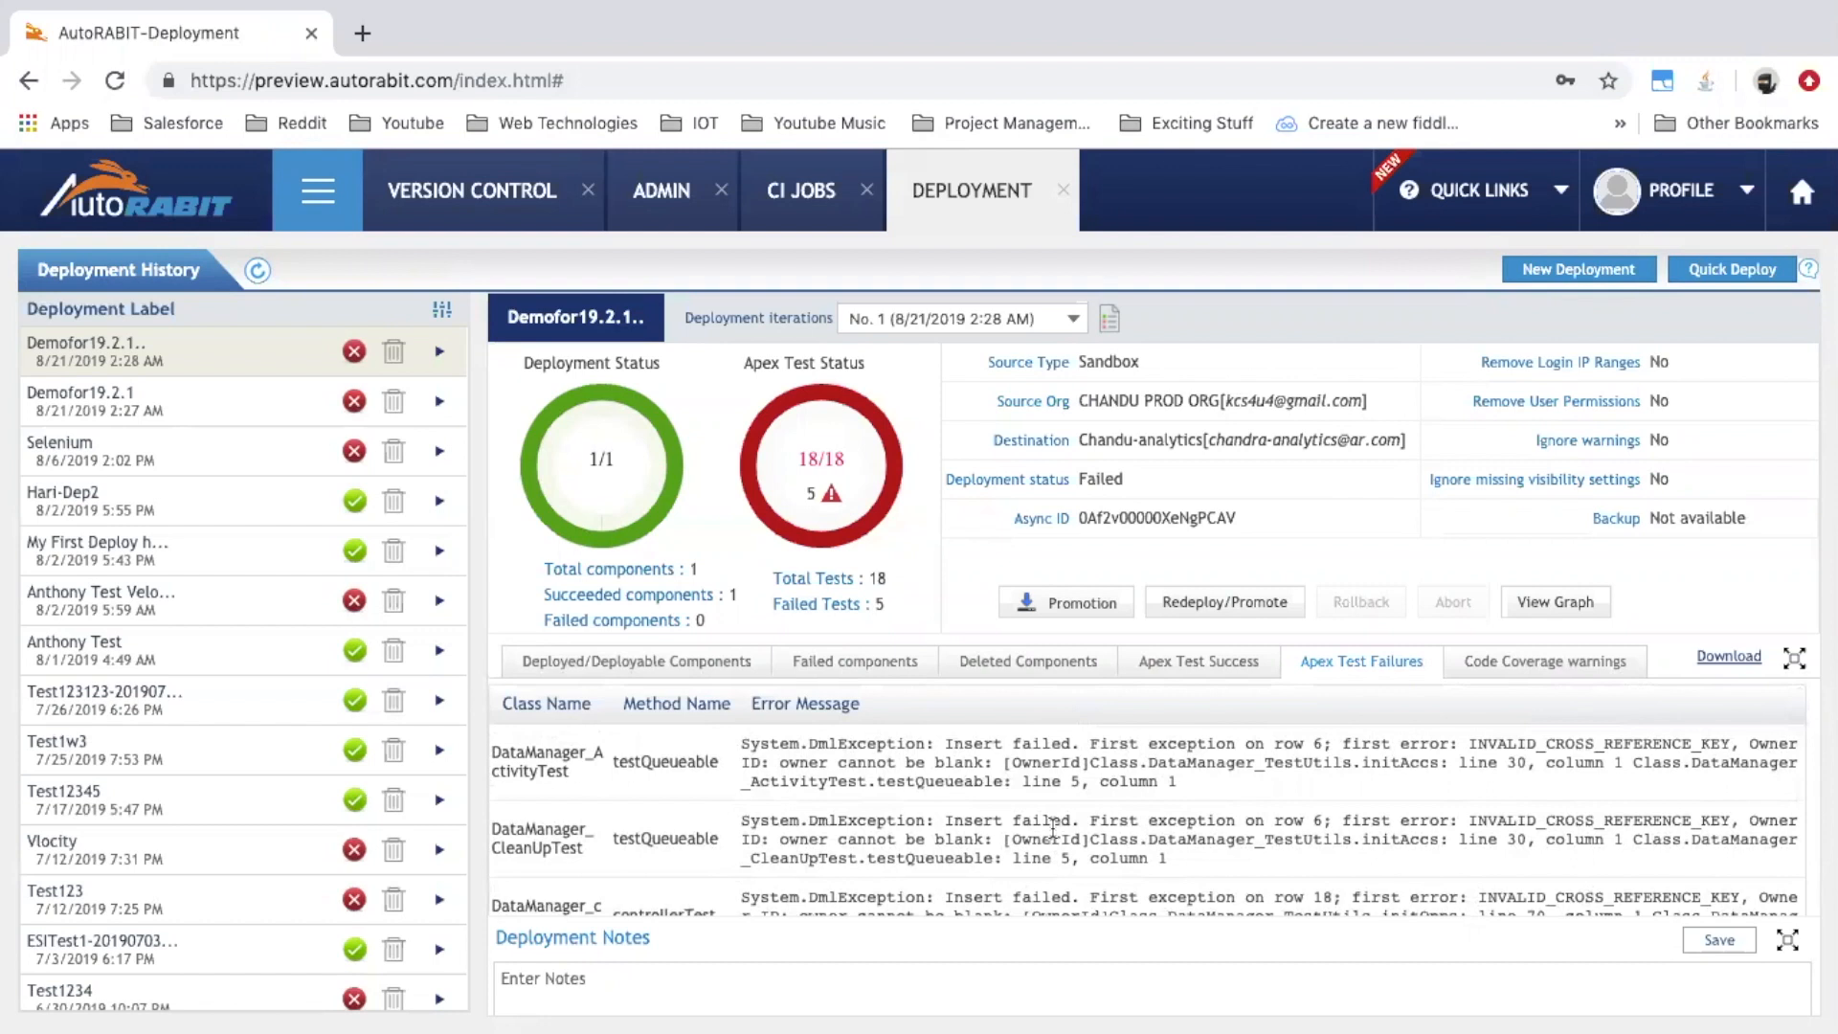
Inspect the Apex Test Success rows, such as the simpleInit method taking 264.0
click(1181, 675)
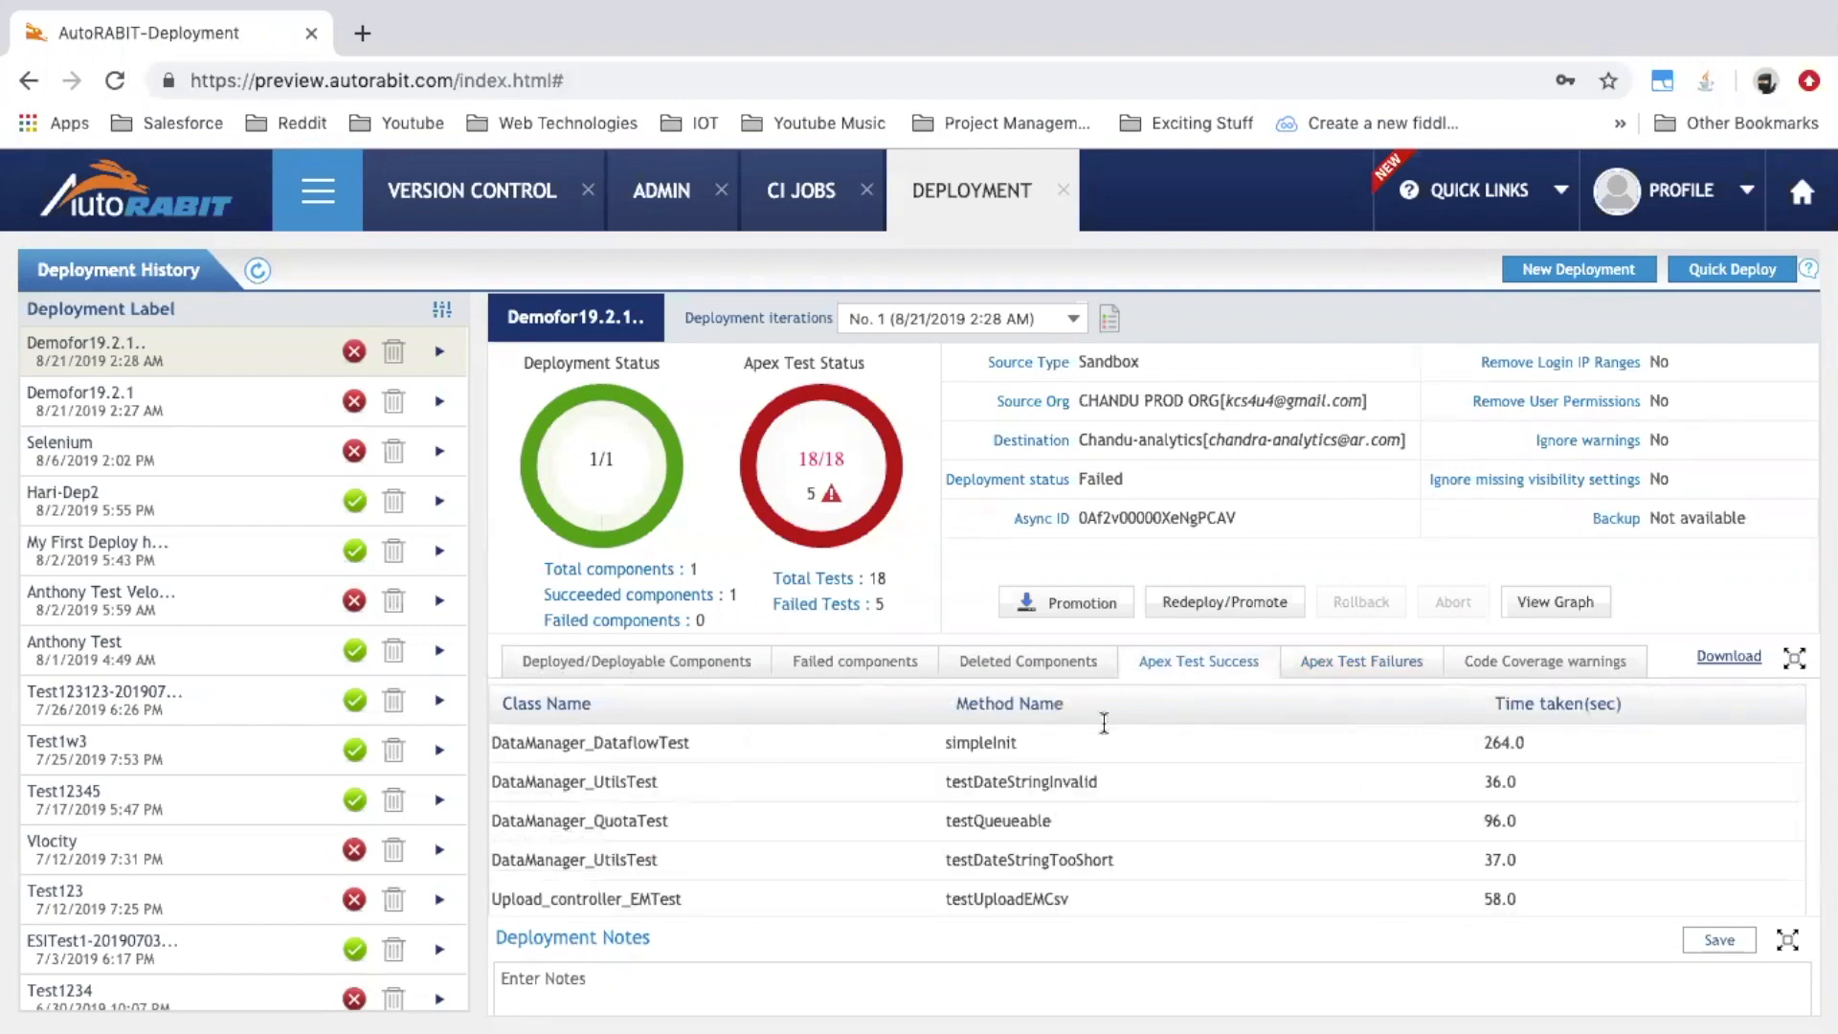
double_click(635, 744)
click(991, 776)
double_click(976, 744)
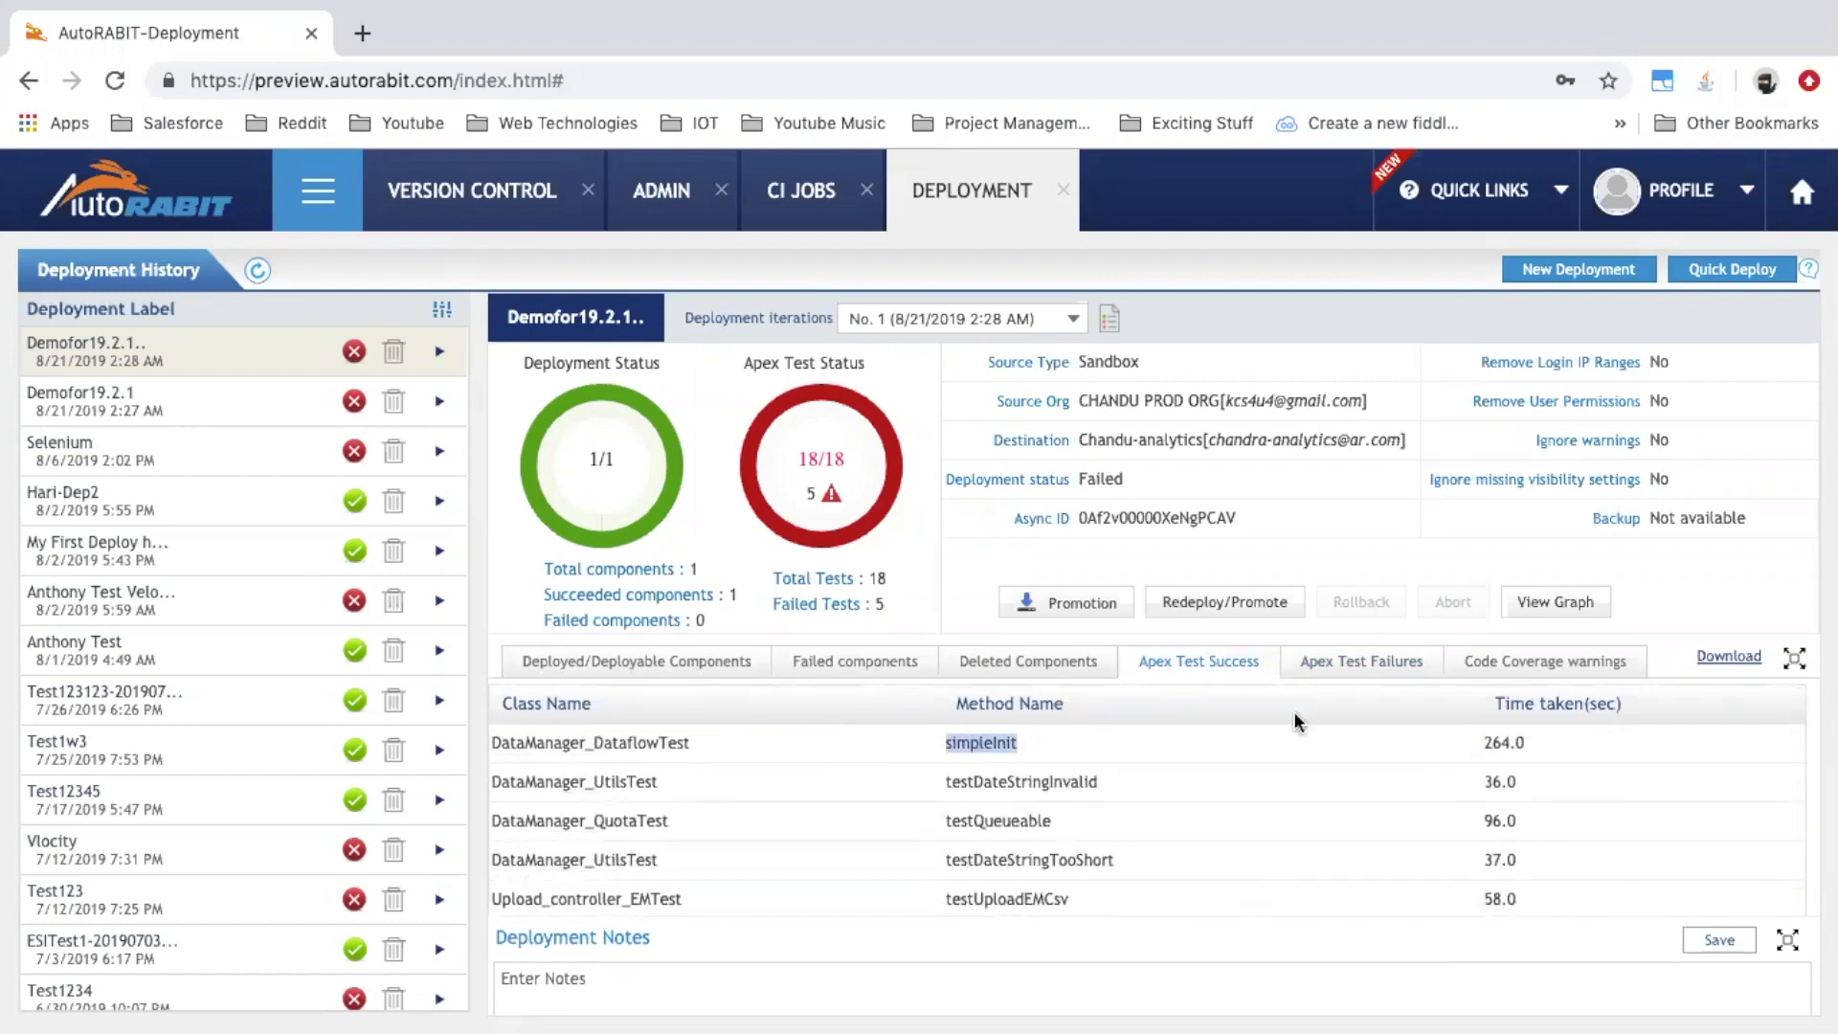
double_click(1515, 746)
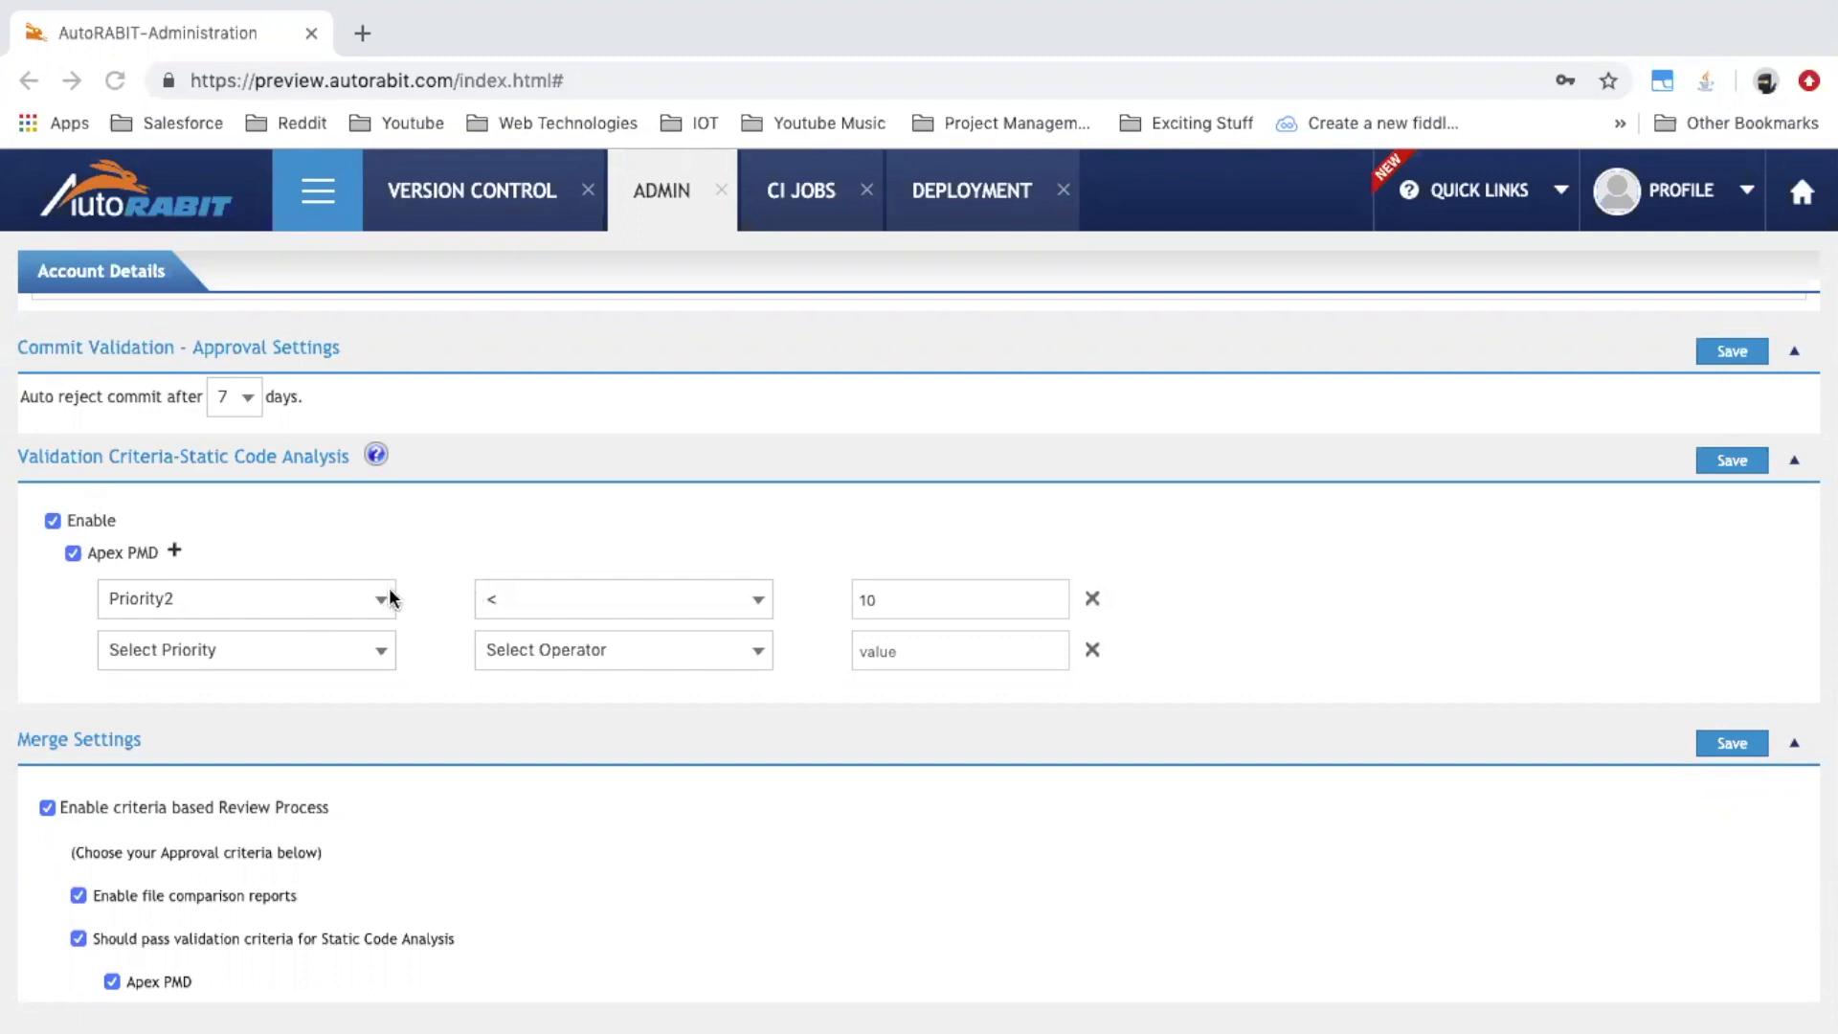
click(355, 614)
click(341, 574)
click(948, 588)
click(363, 650)
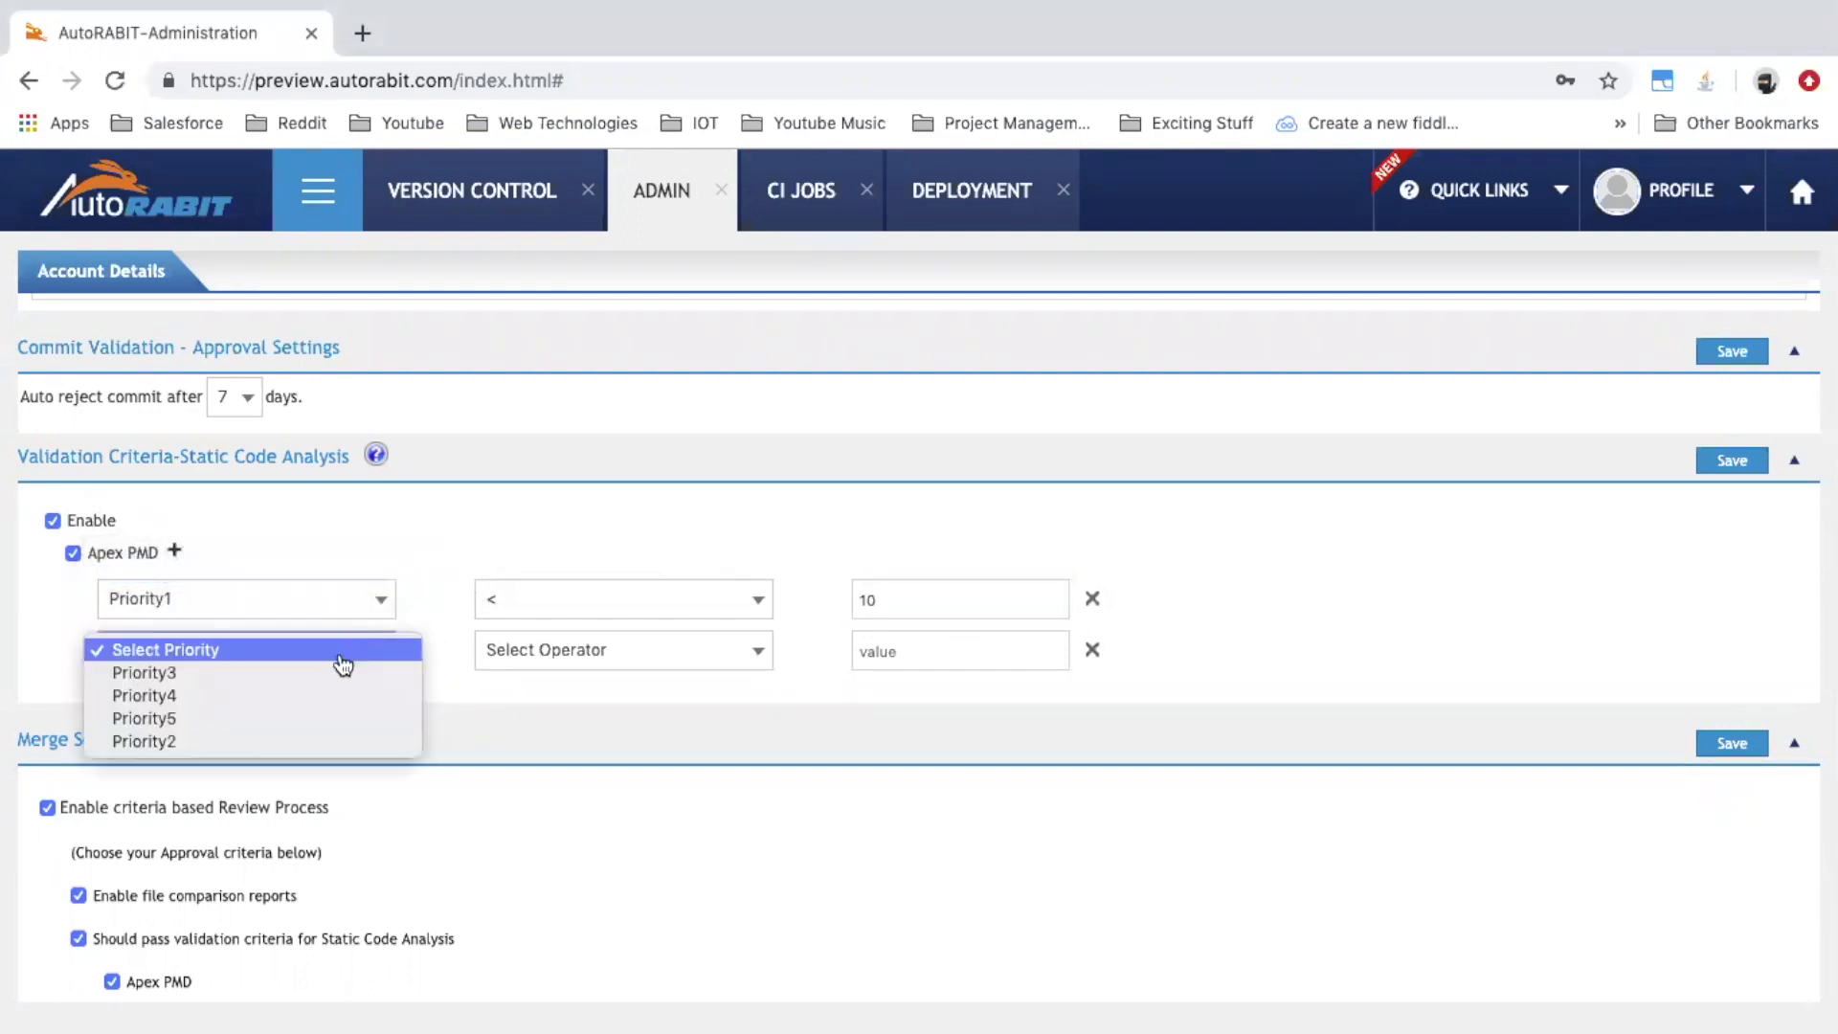
click(338, 675)
click(596, 658)
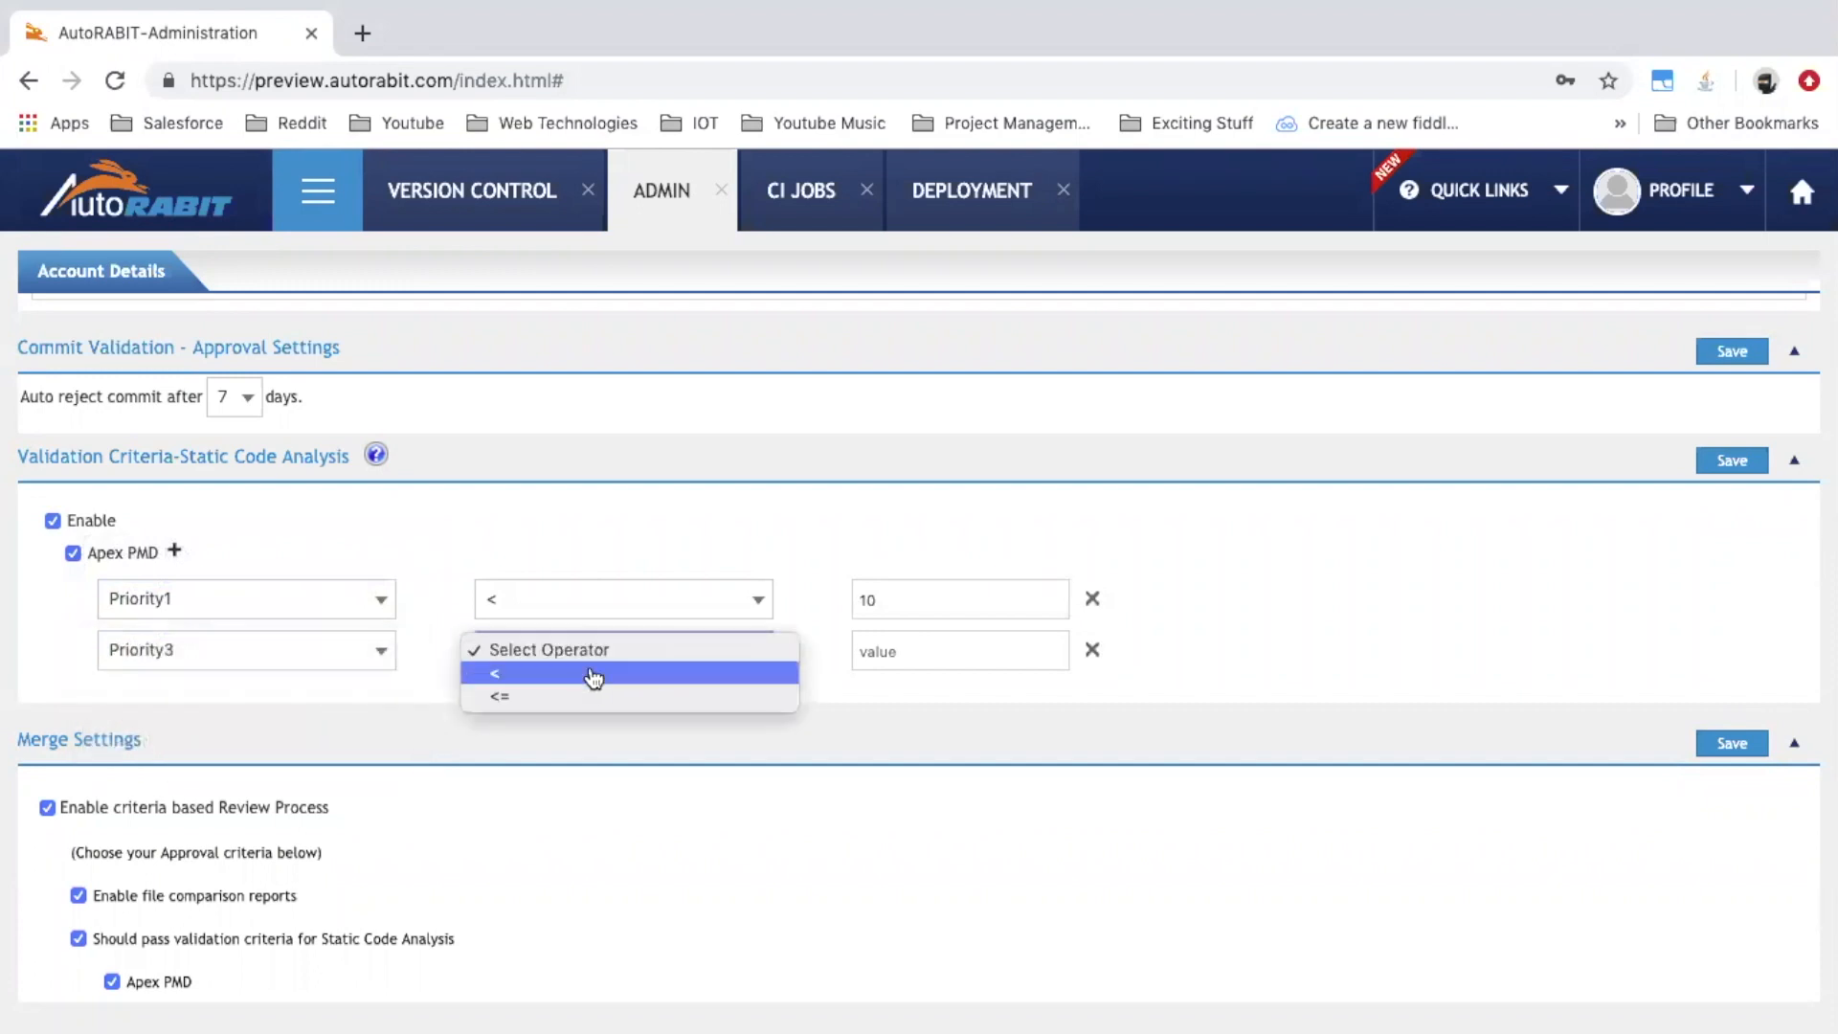
click(587, 701)
click(962, 651)
text(2)
click(1358, 628)
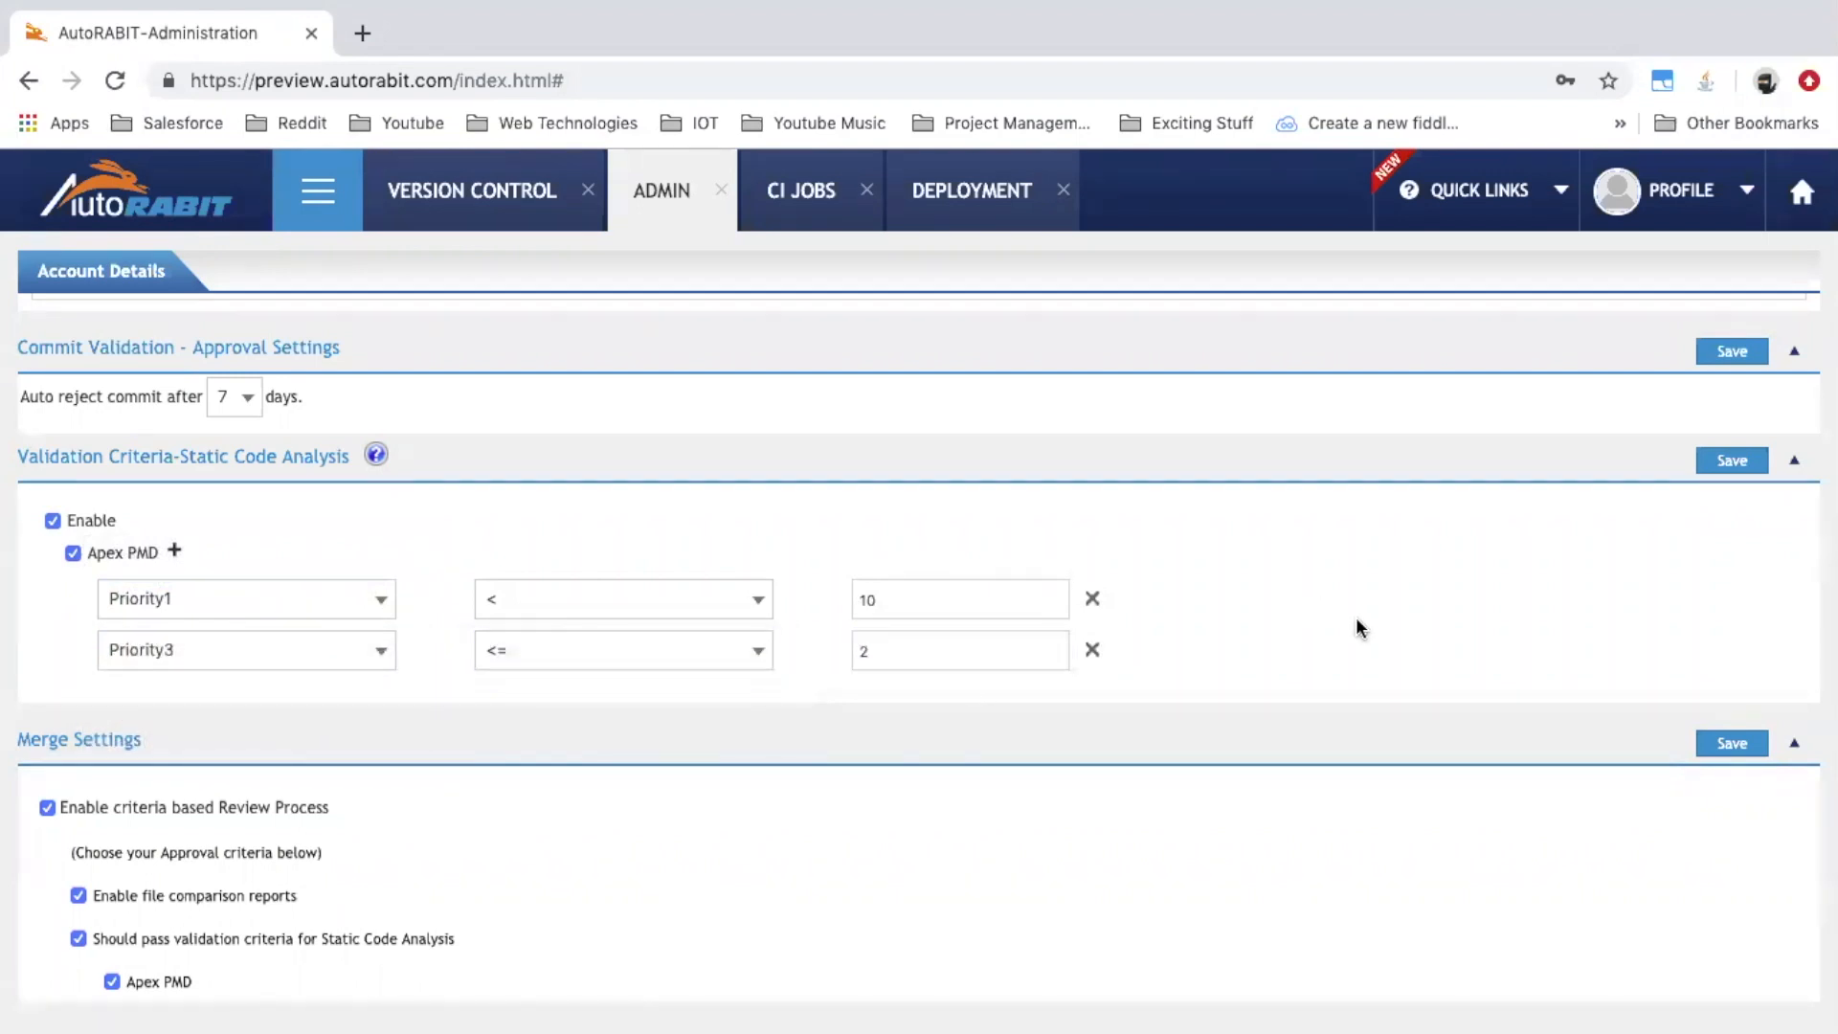
click(1733, 464)
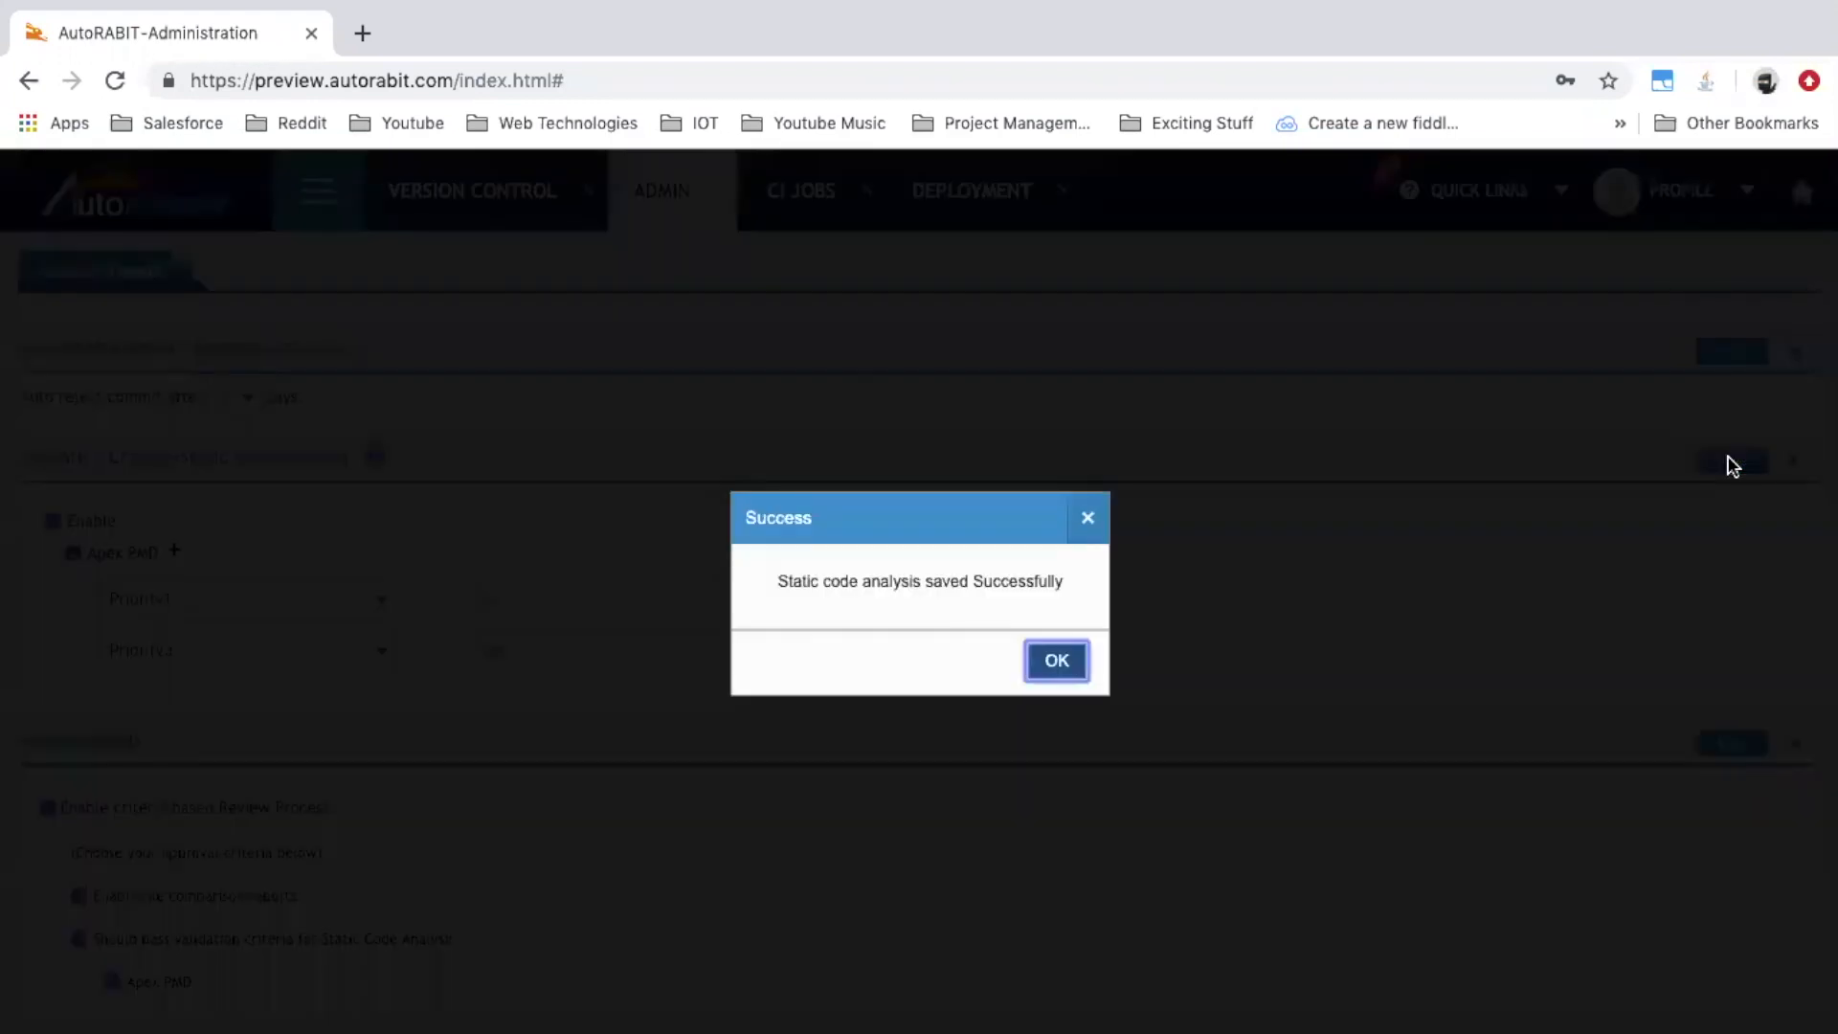
click(1066, 662)
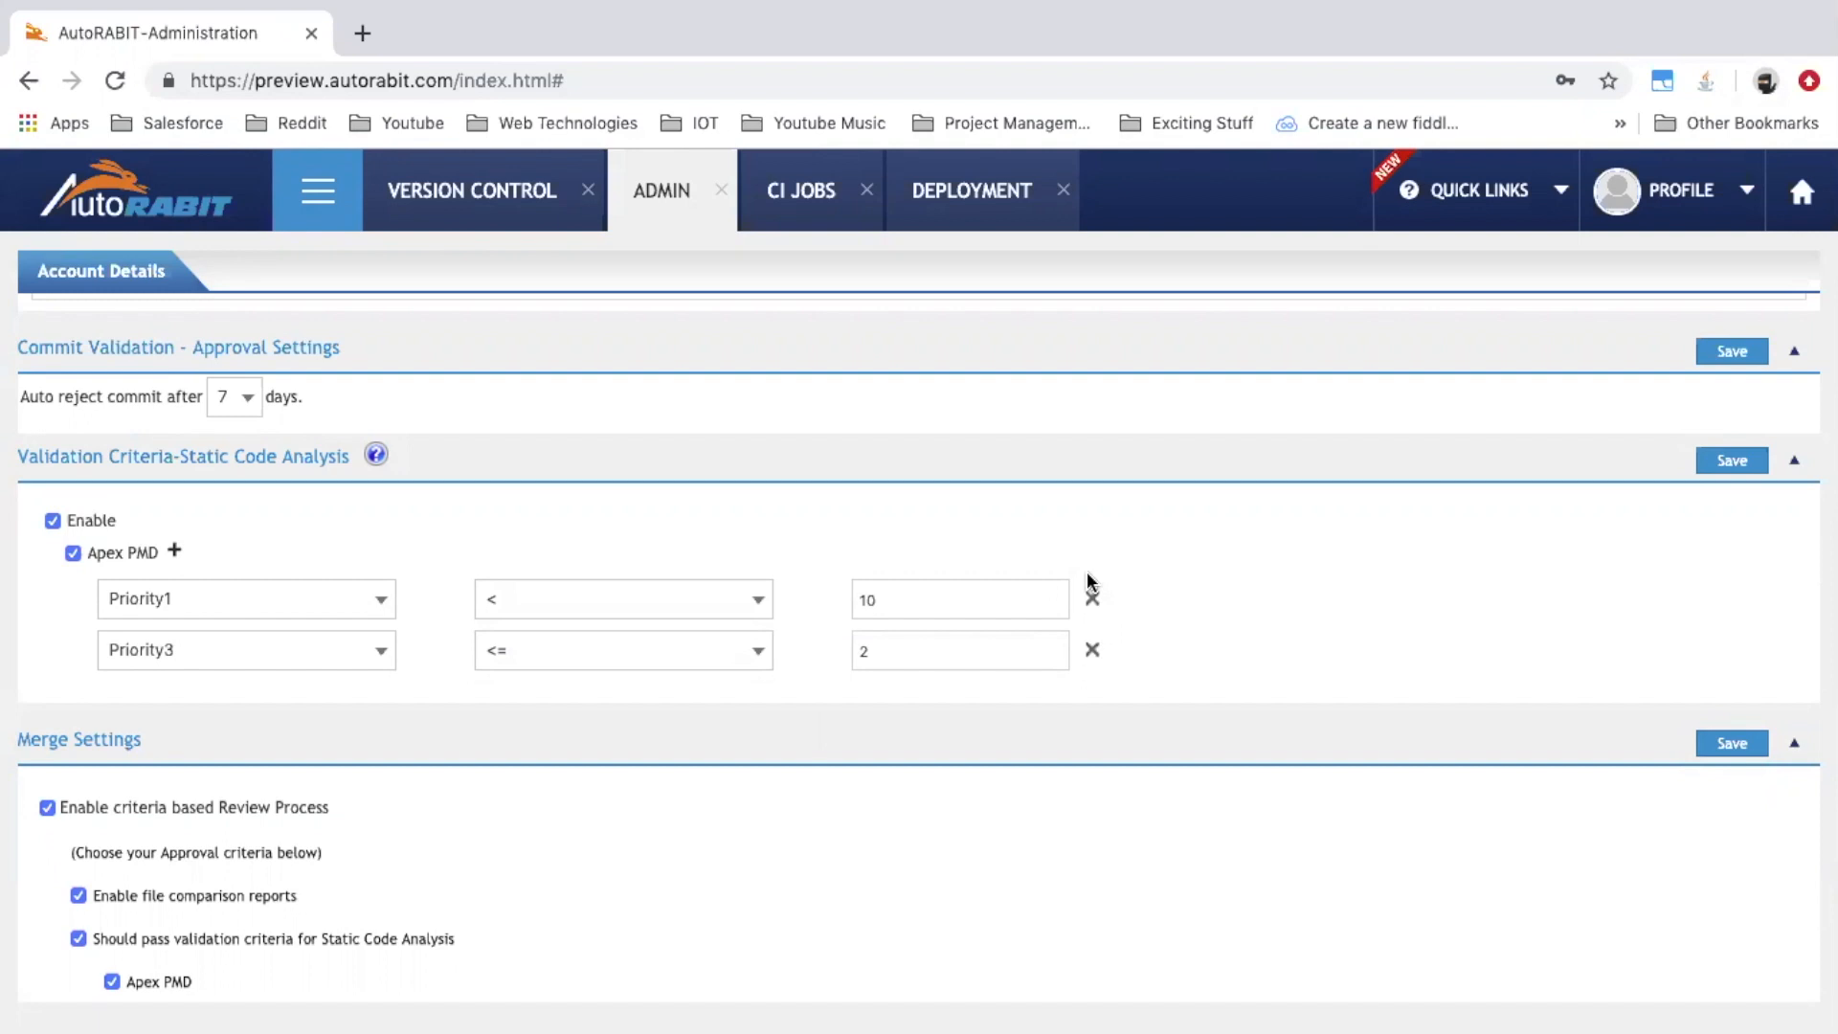
Edit the Bitbucket-PredatedjOb job from the CI Job List
click(333, 222)
click(346, 337)
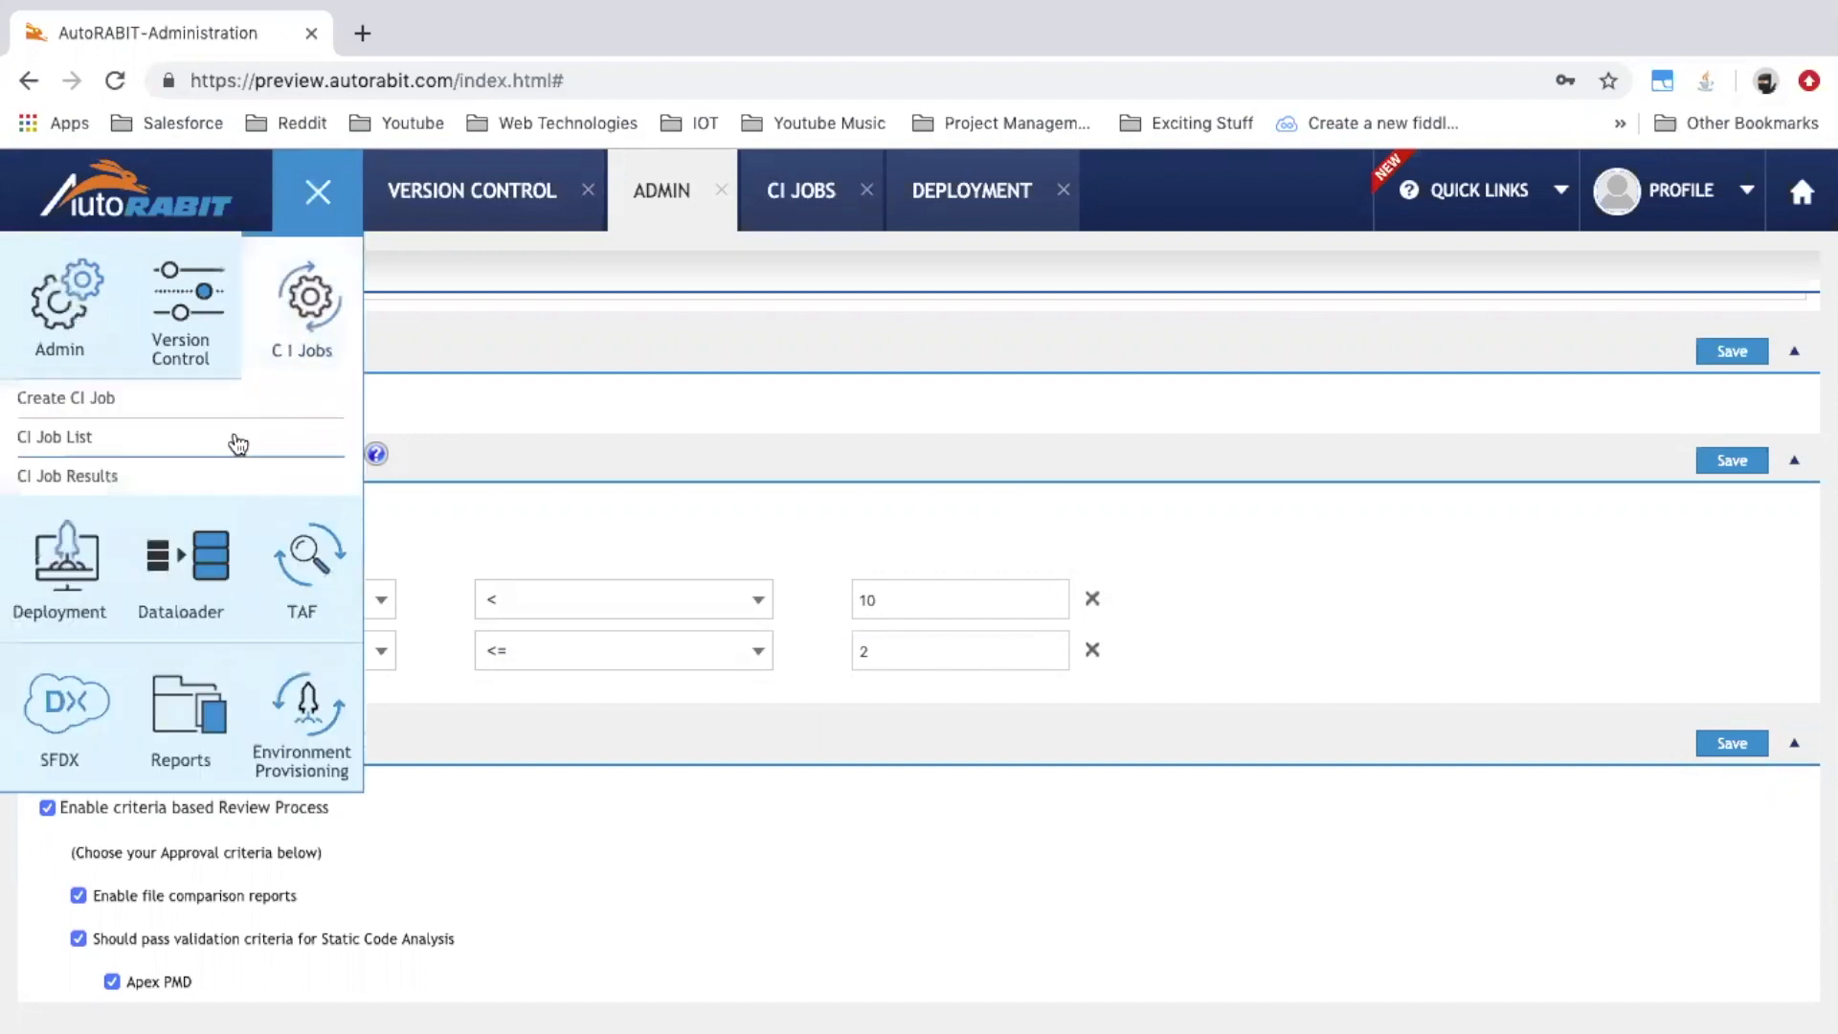
click(237, 437)
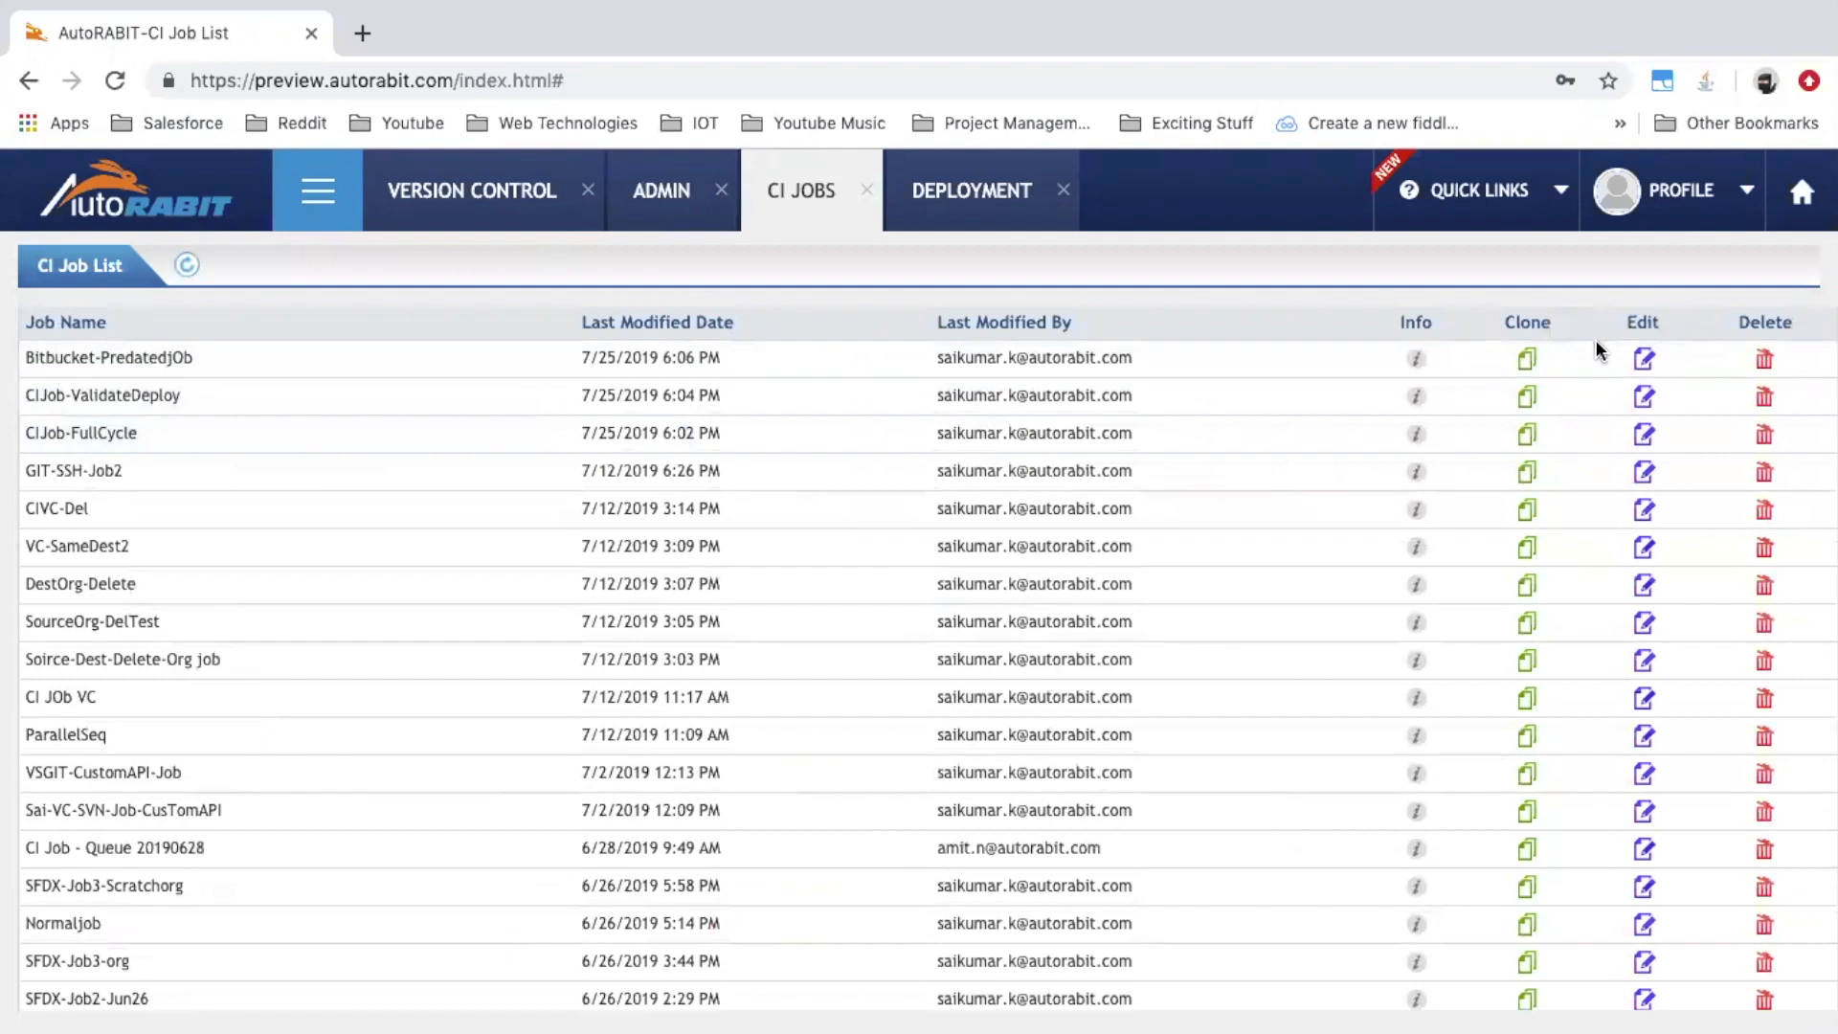
click(1644, 359)
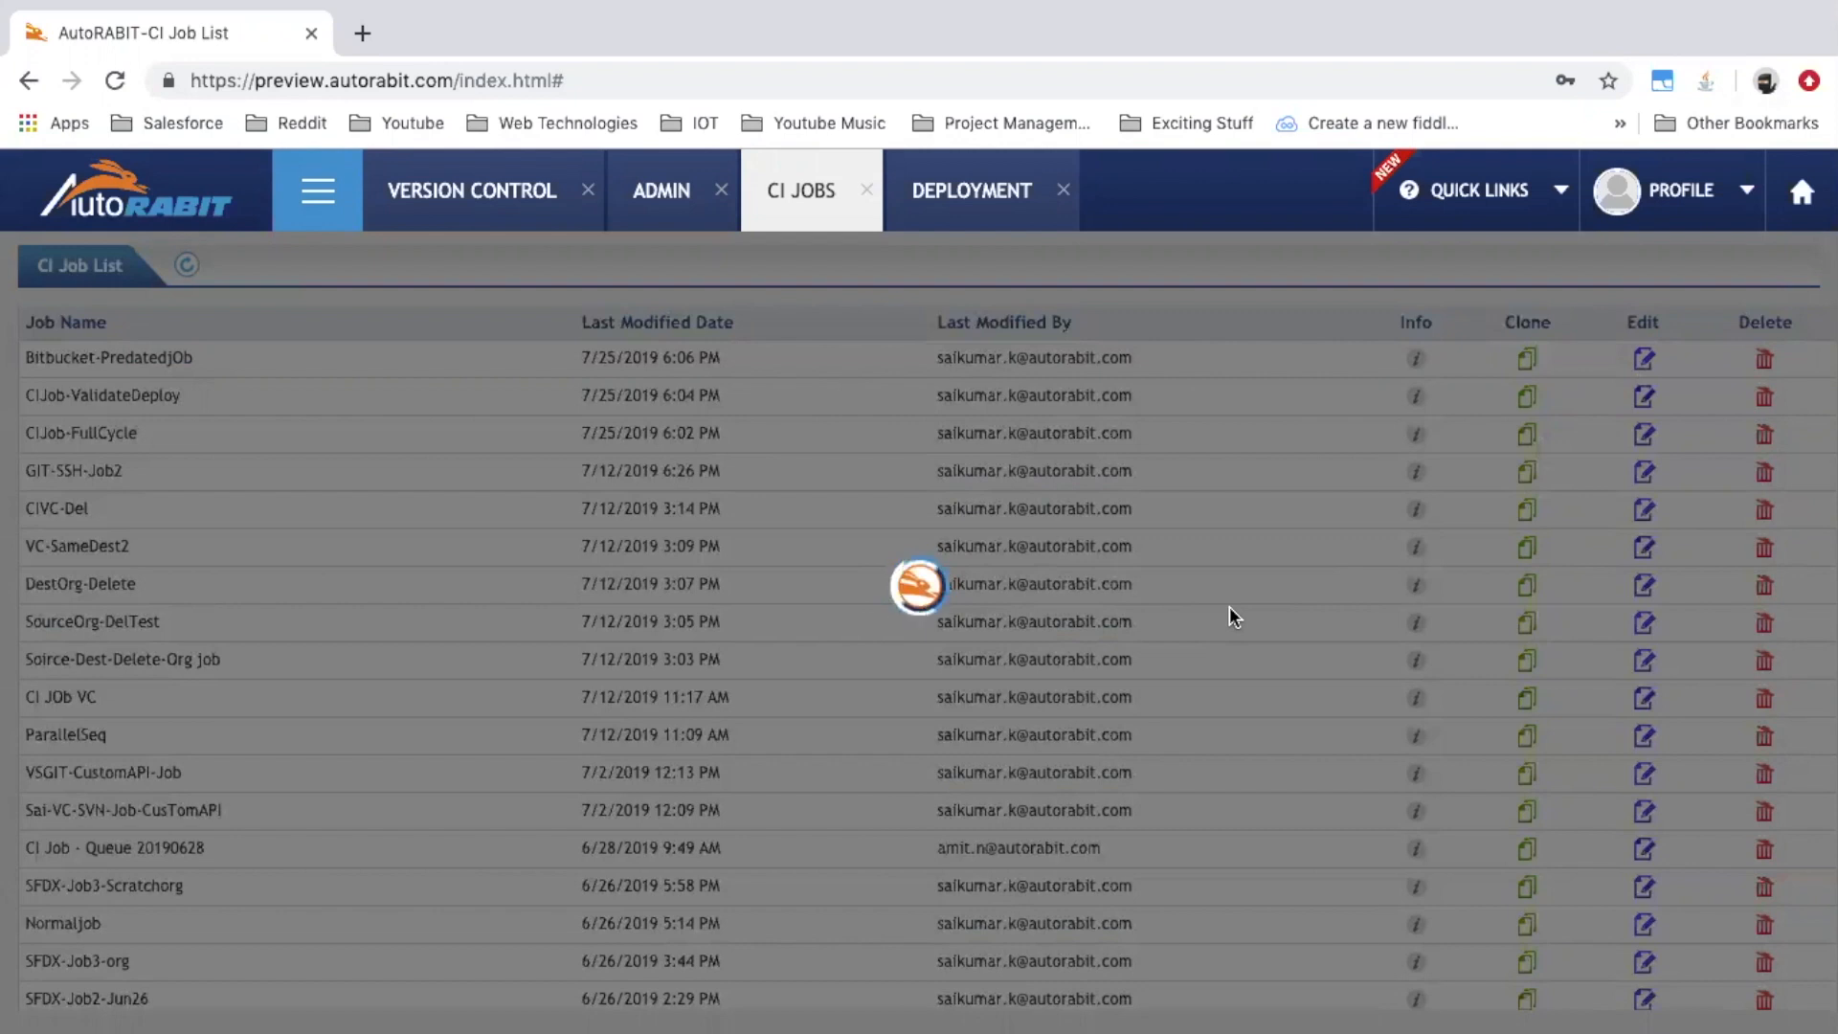
scroll(1230, 618, down, 3)
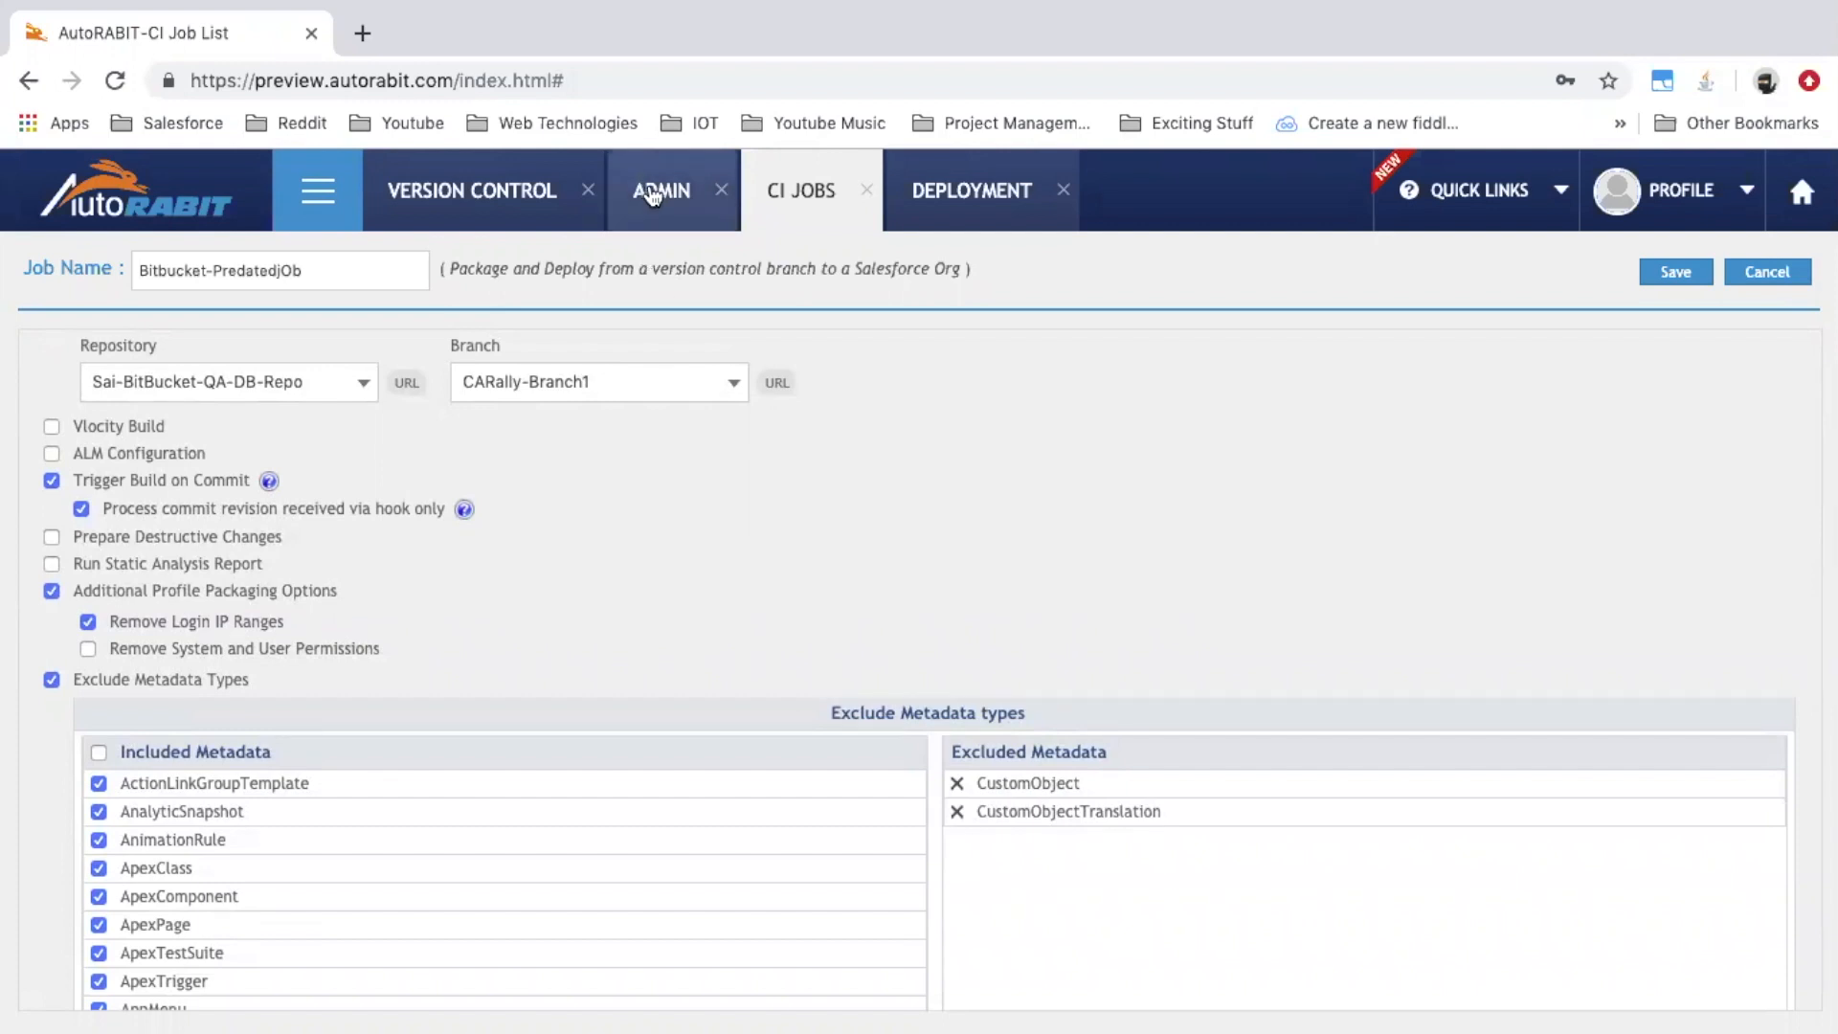
Enable Apex PMD/Lint static analysis, stopping deployment unless Priority1 < 10 and Priority3 <= 2
click(51, 563)
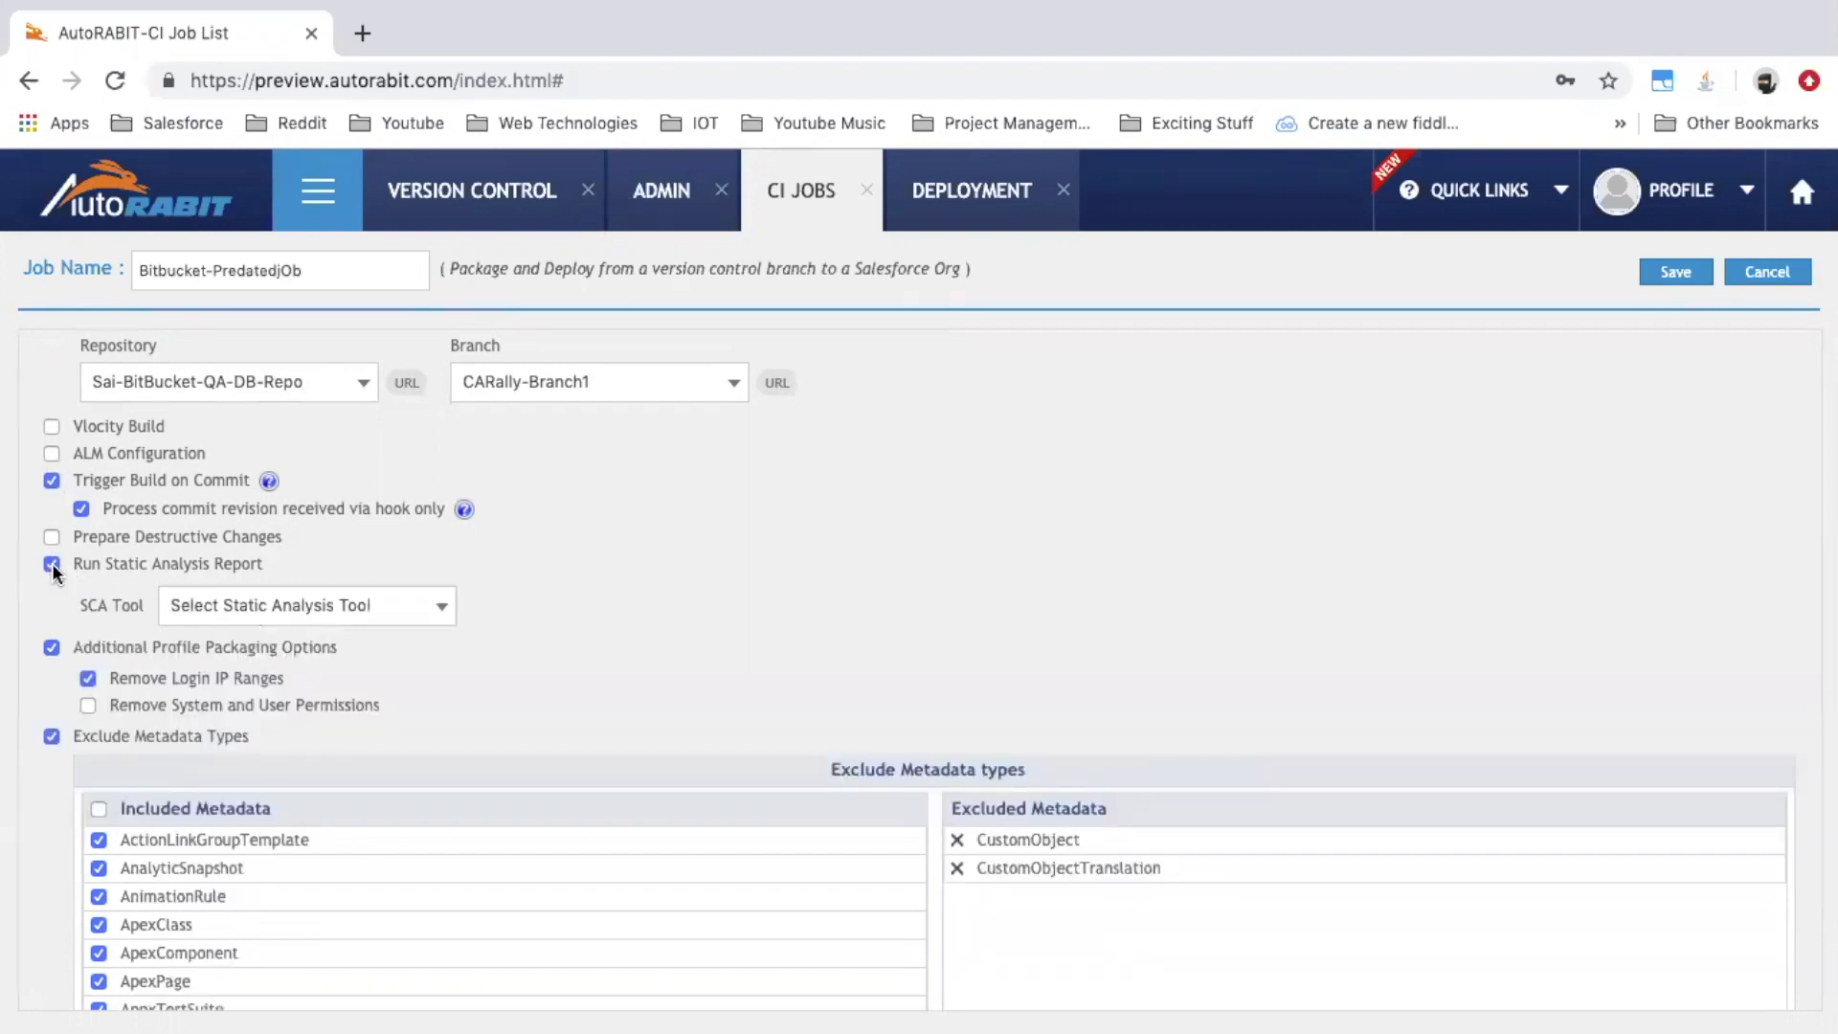
click(175, 621)
click(201, 634)
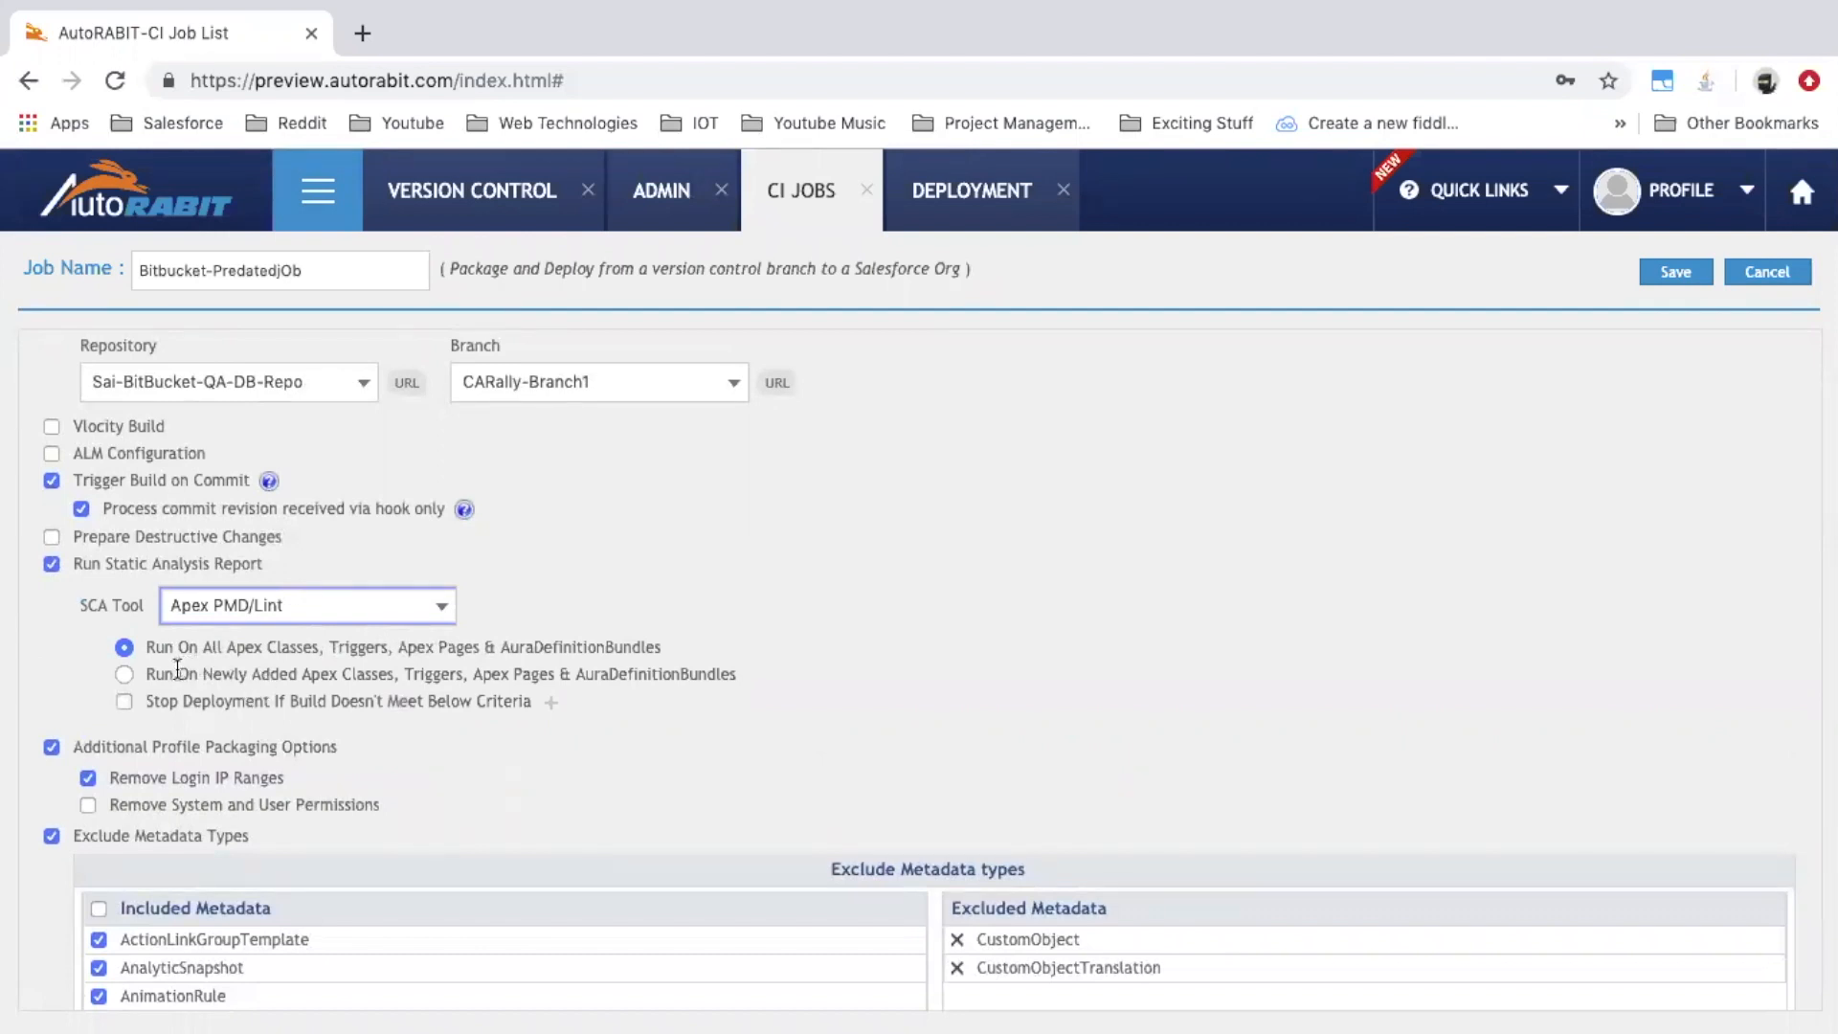
drag(191, 674, 376, 672)
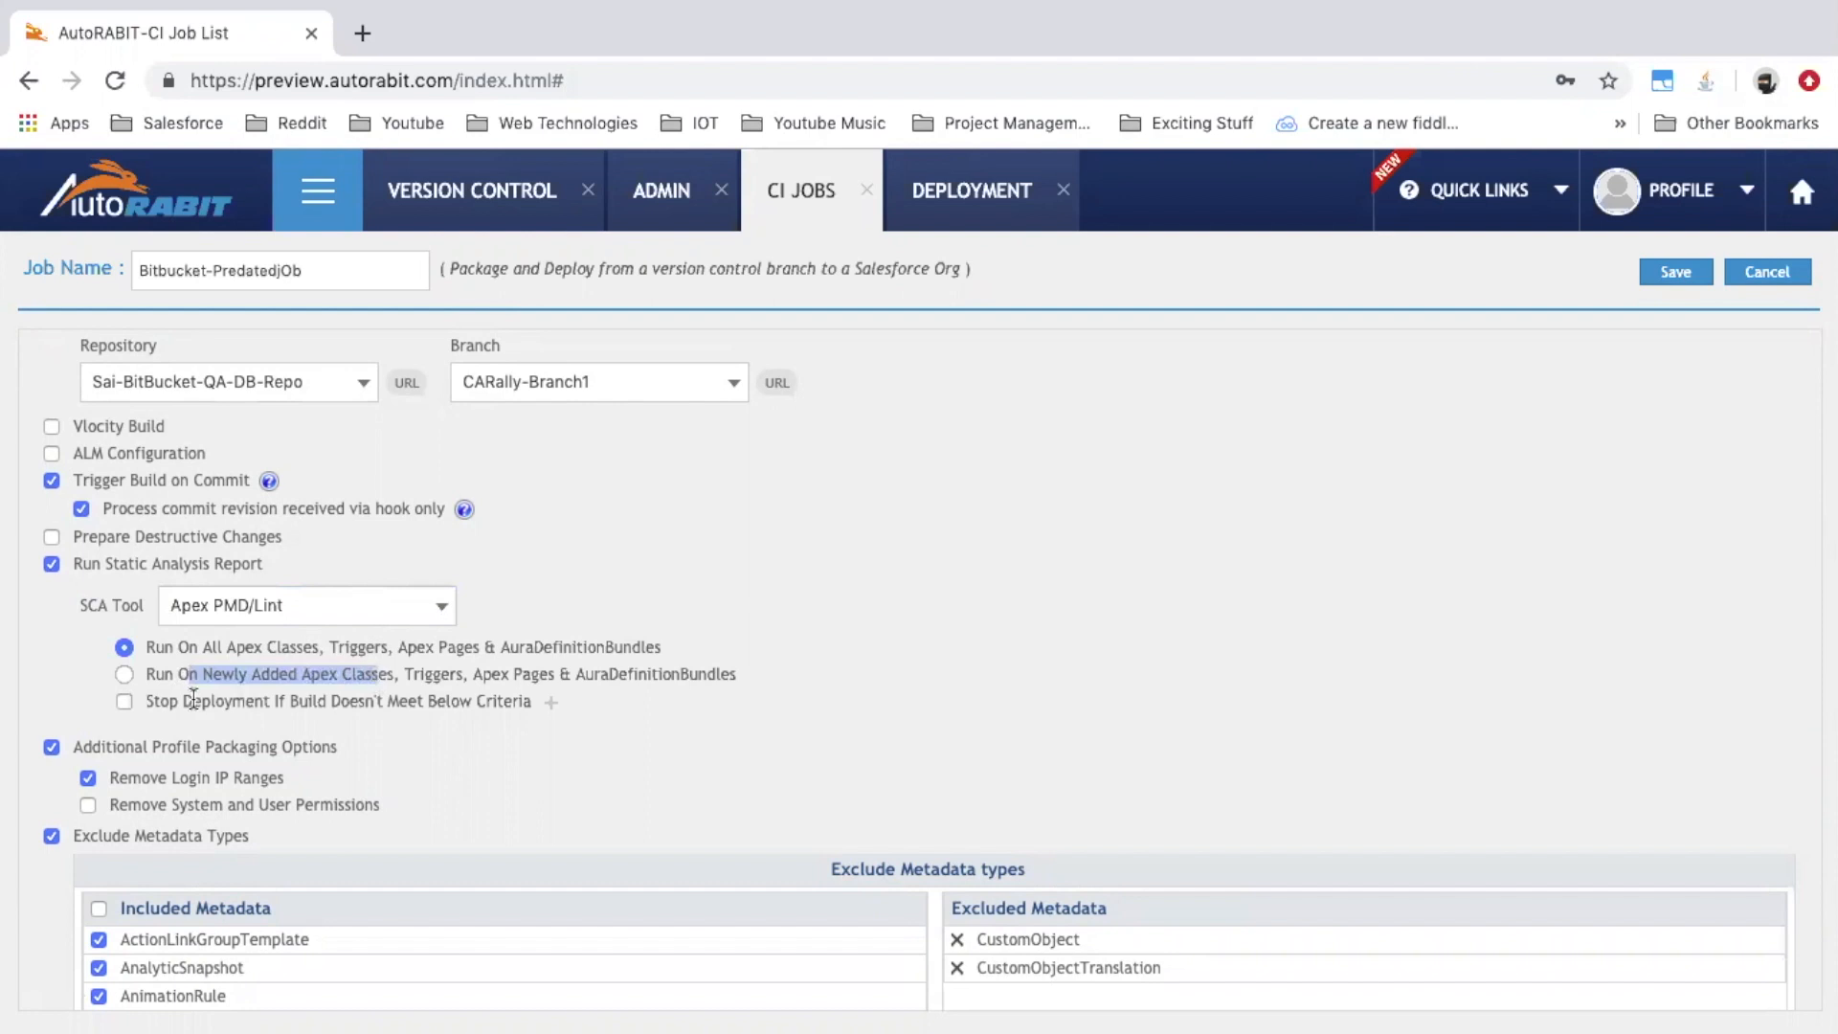
click(126, 704)
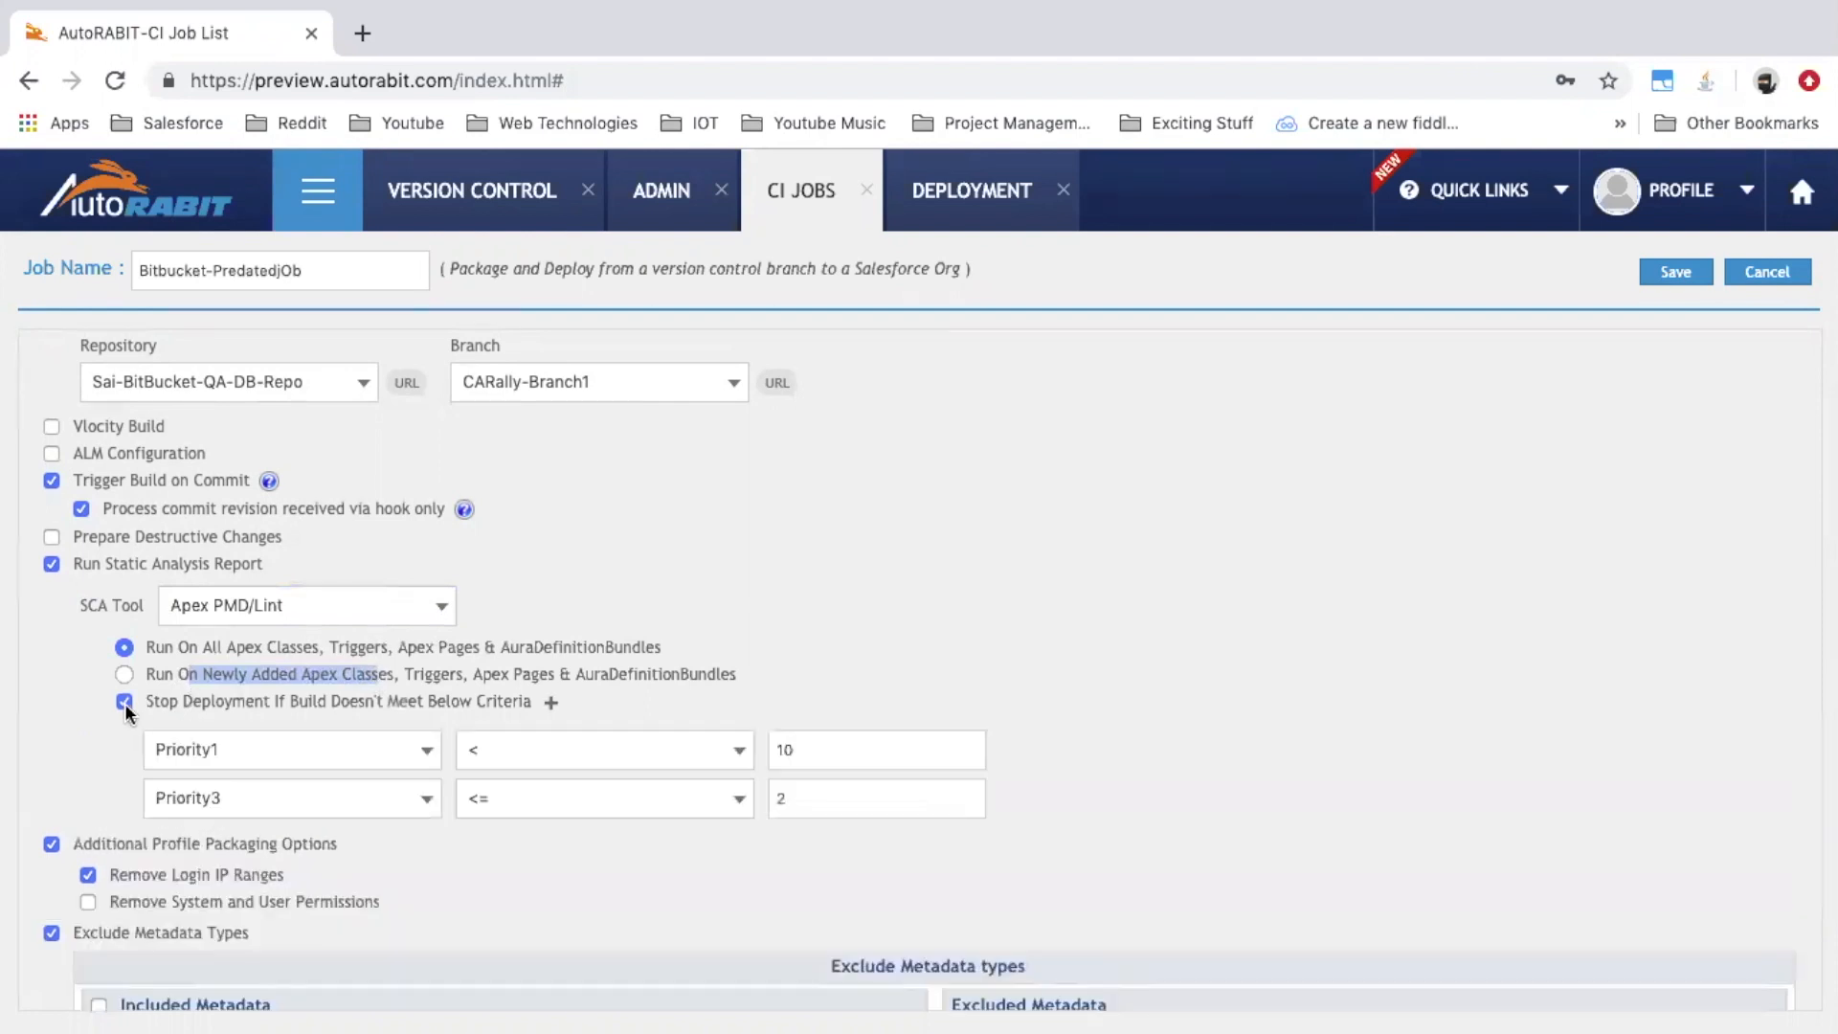
drag(179, 703, 478, 706)
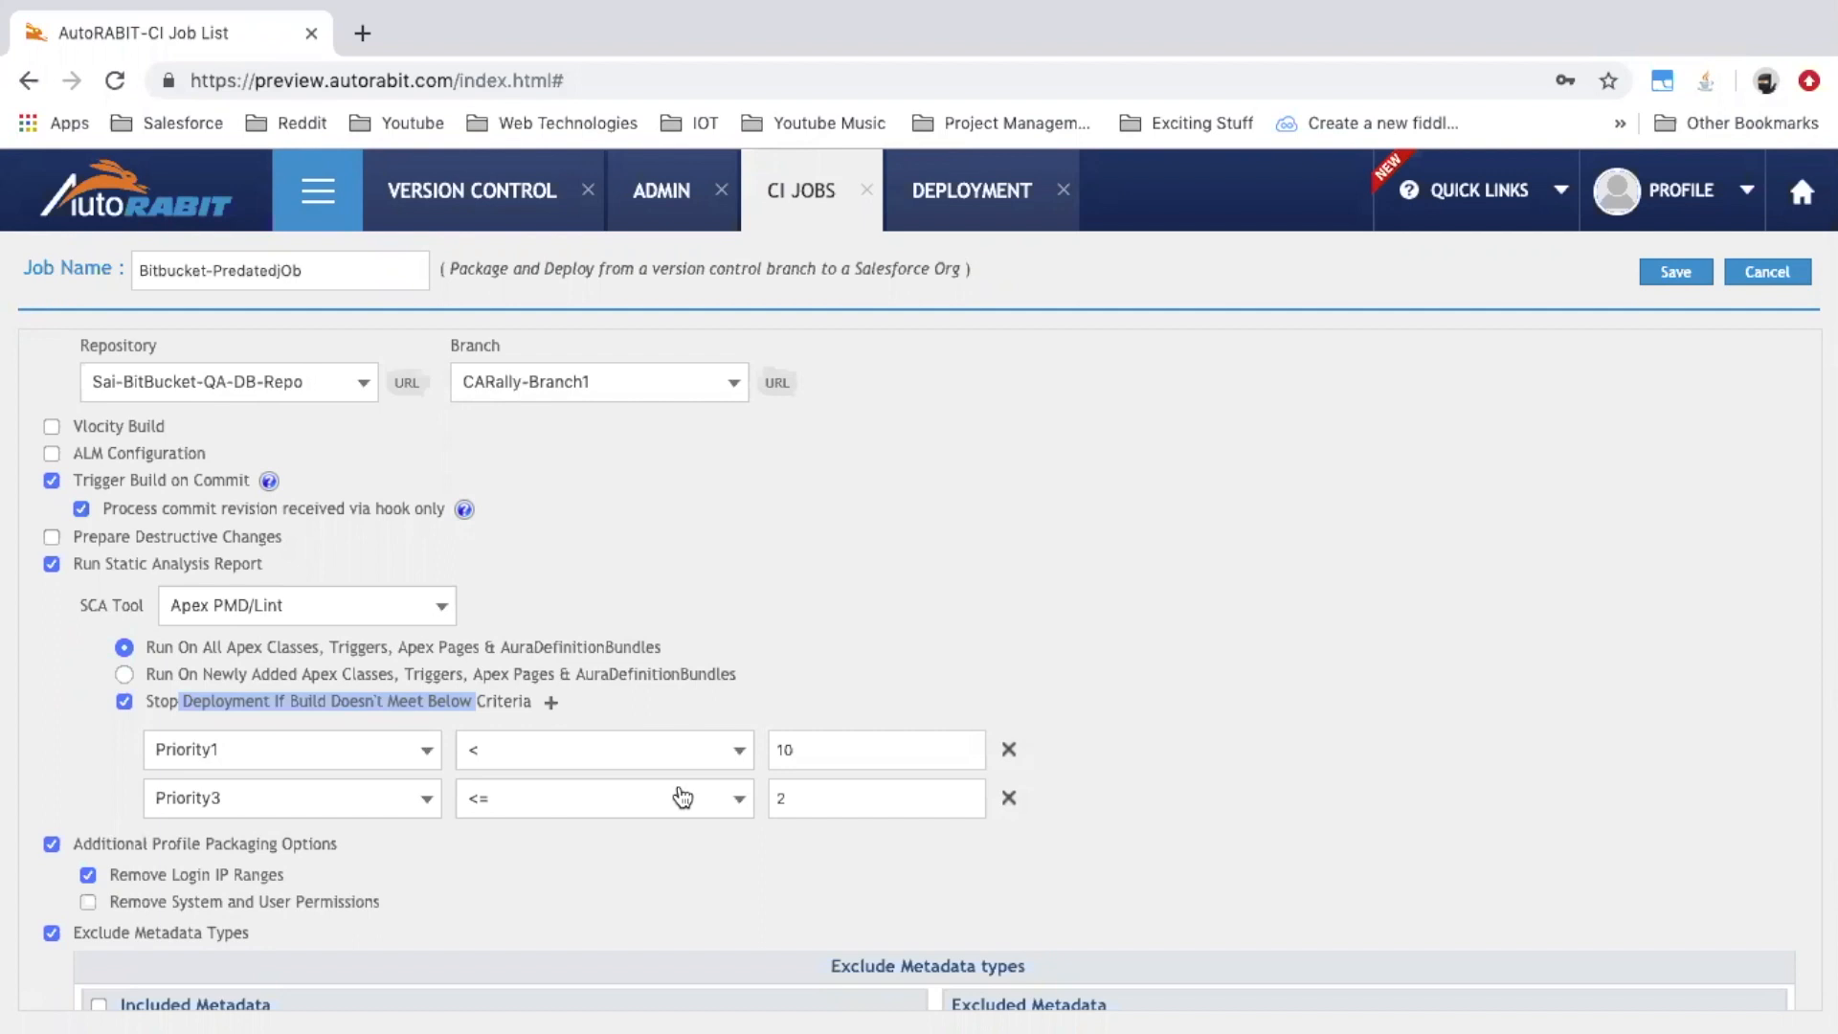
click(325, 204)
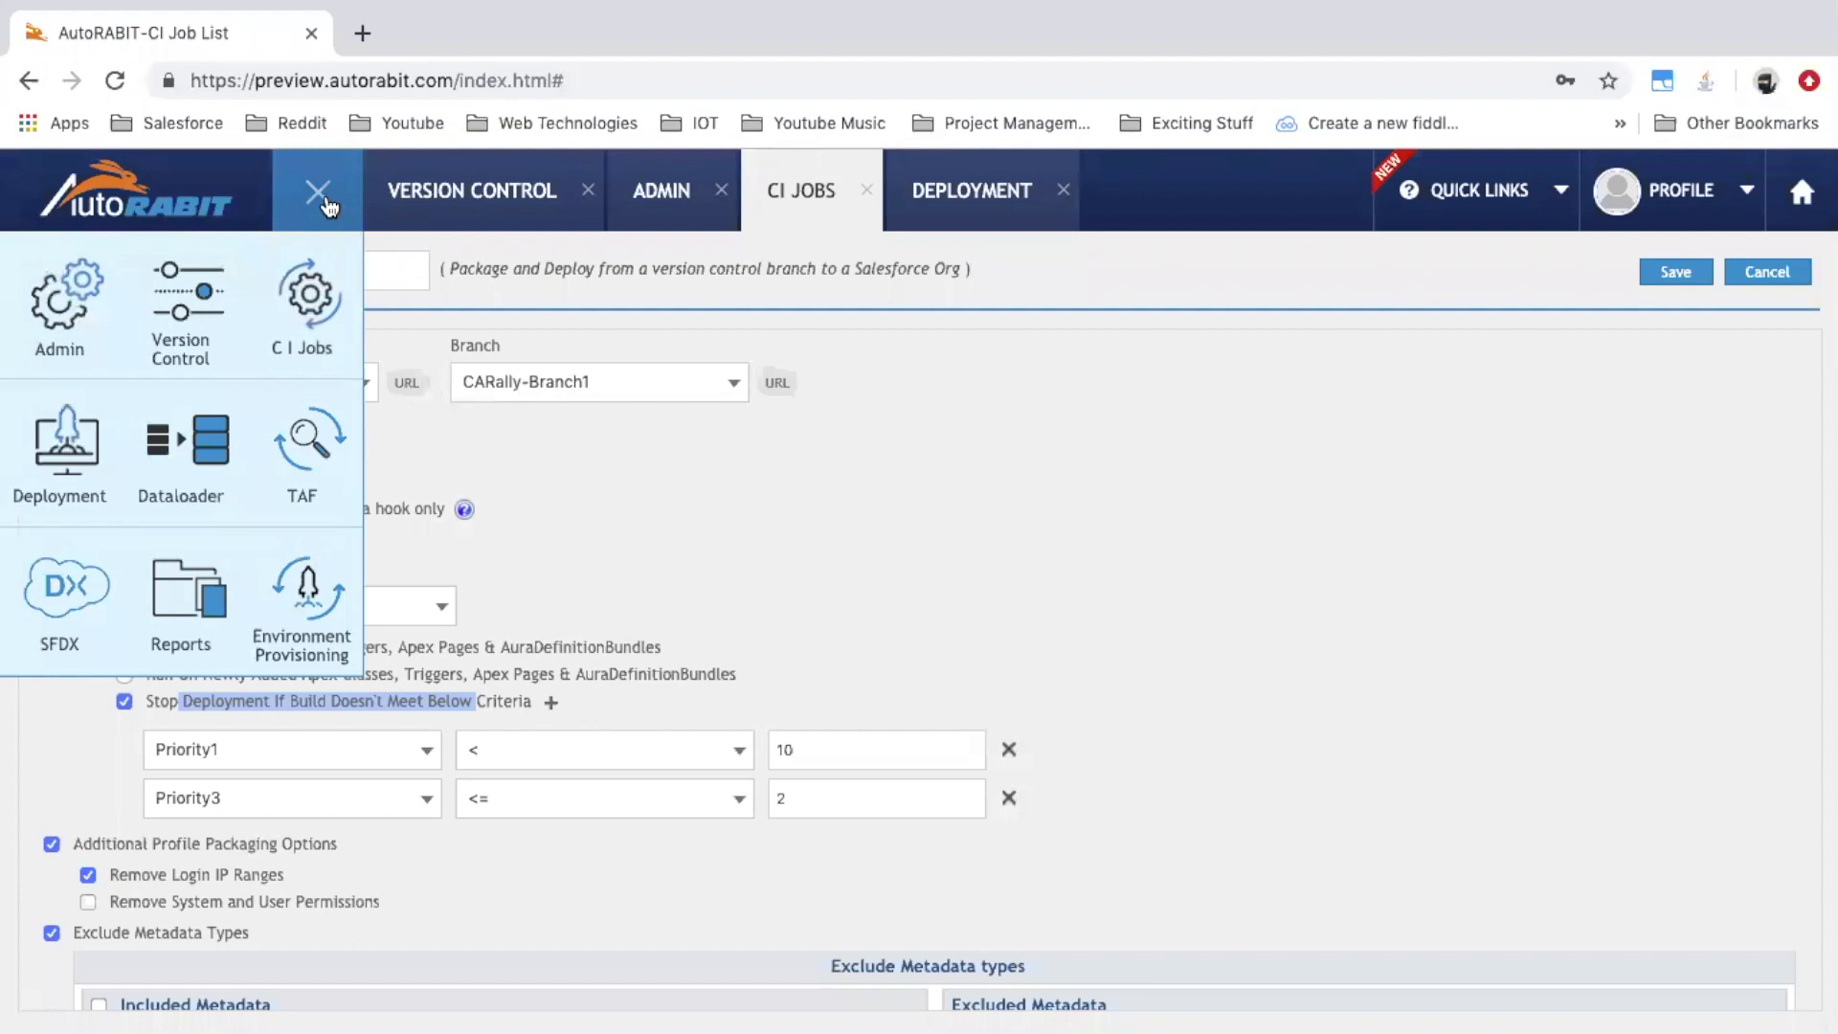
Open the commit's PMD static analysis report from Version Control's Commit Validation History
click(326, 204)
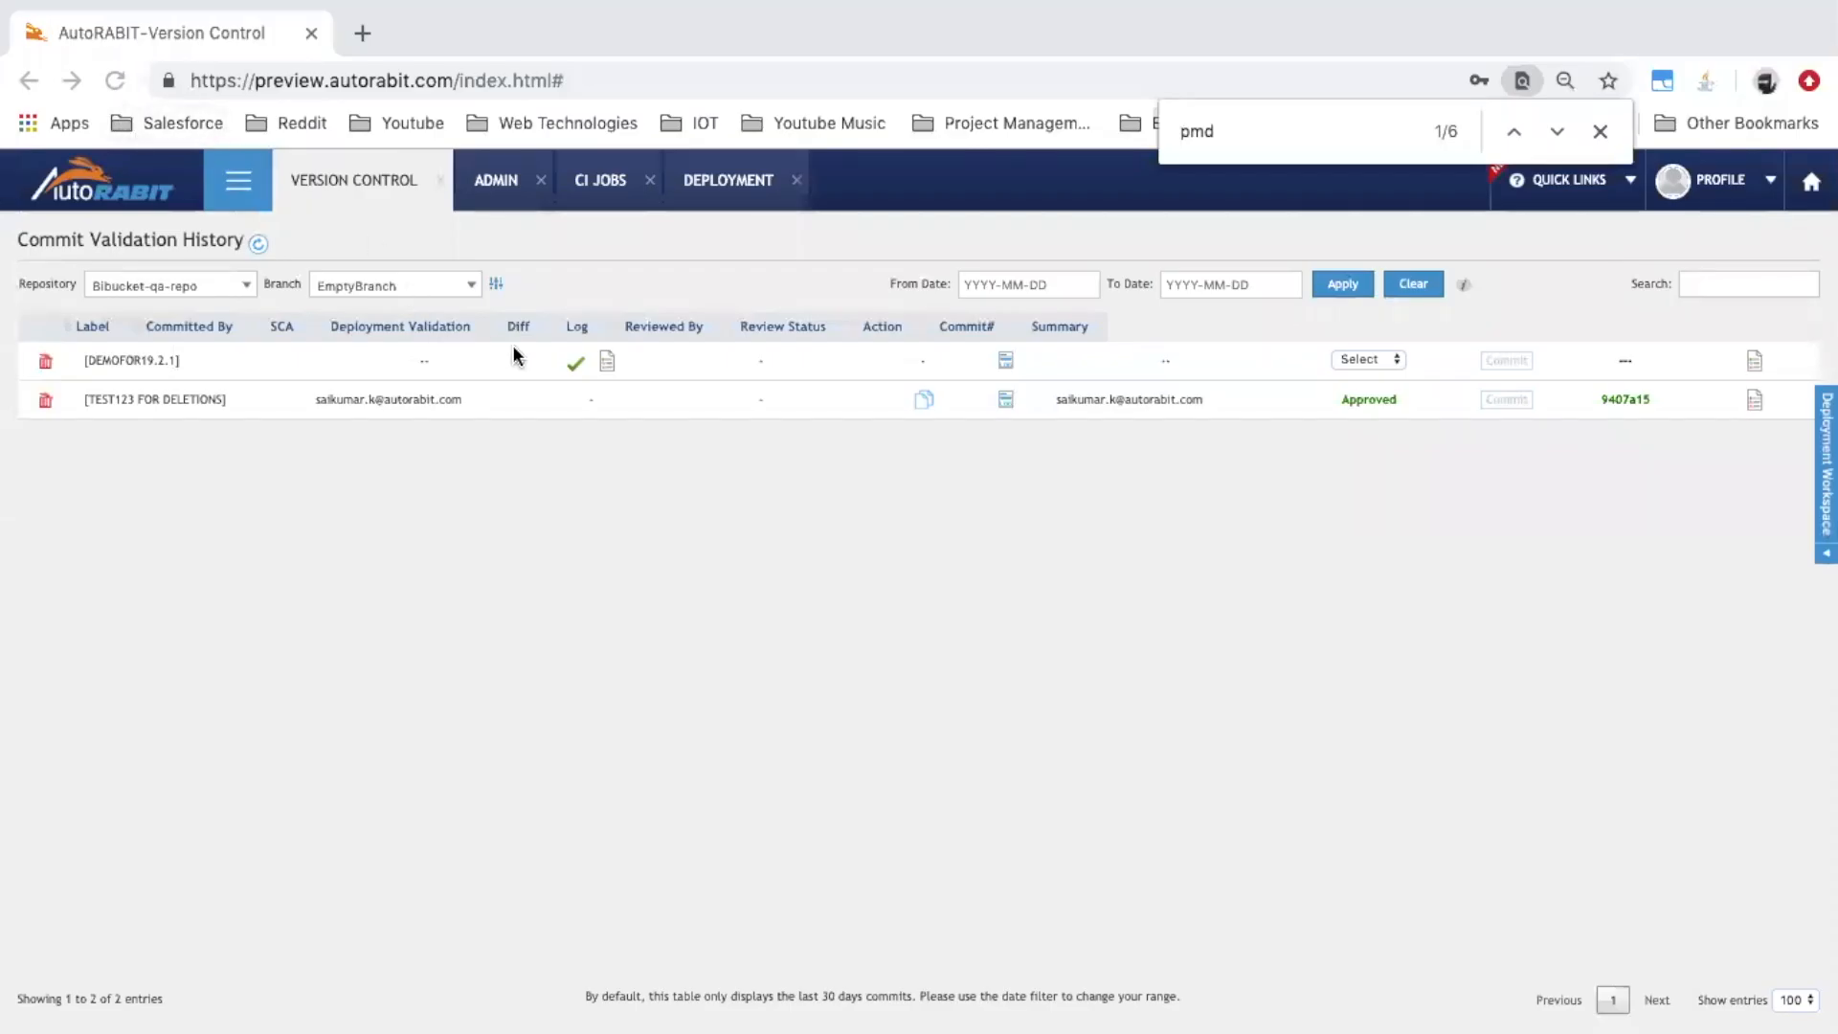
click(607, 361)
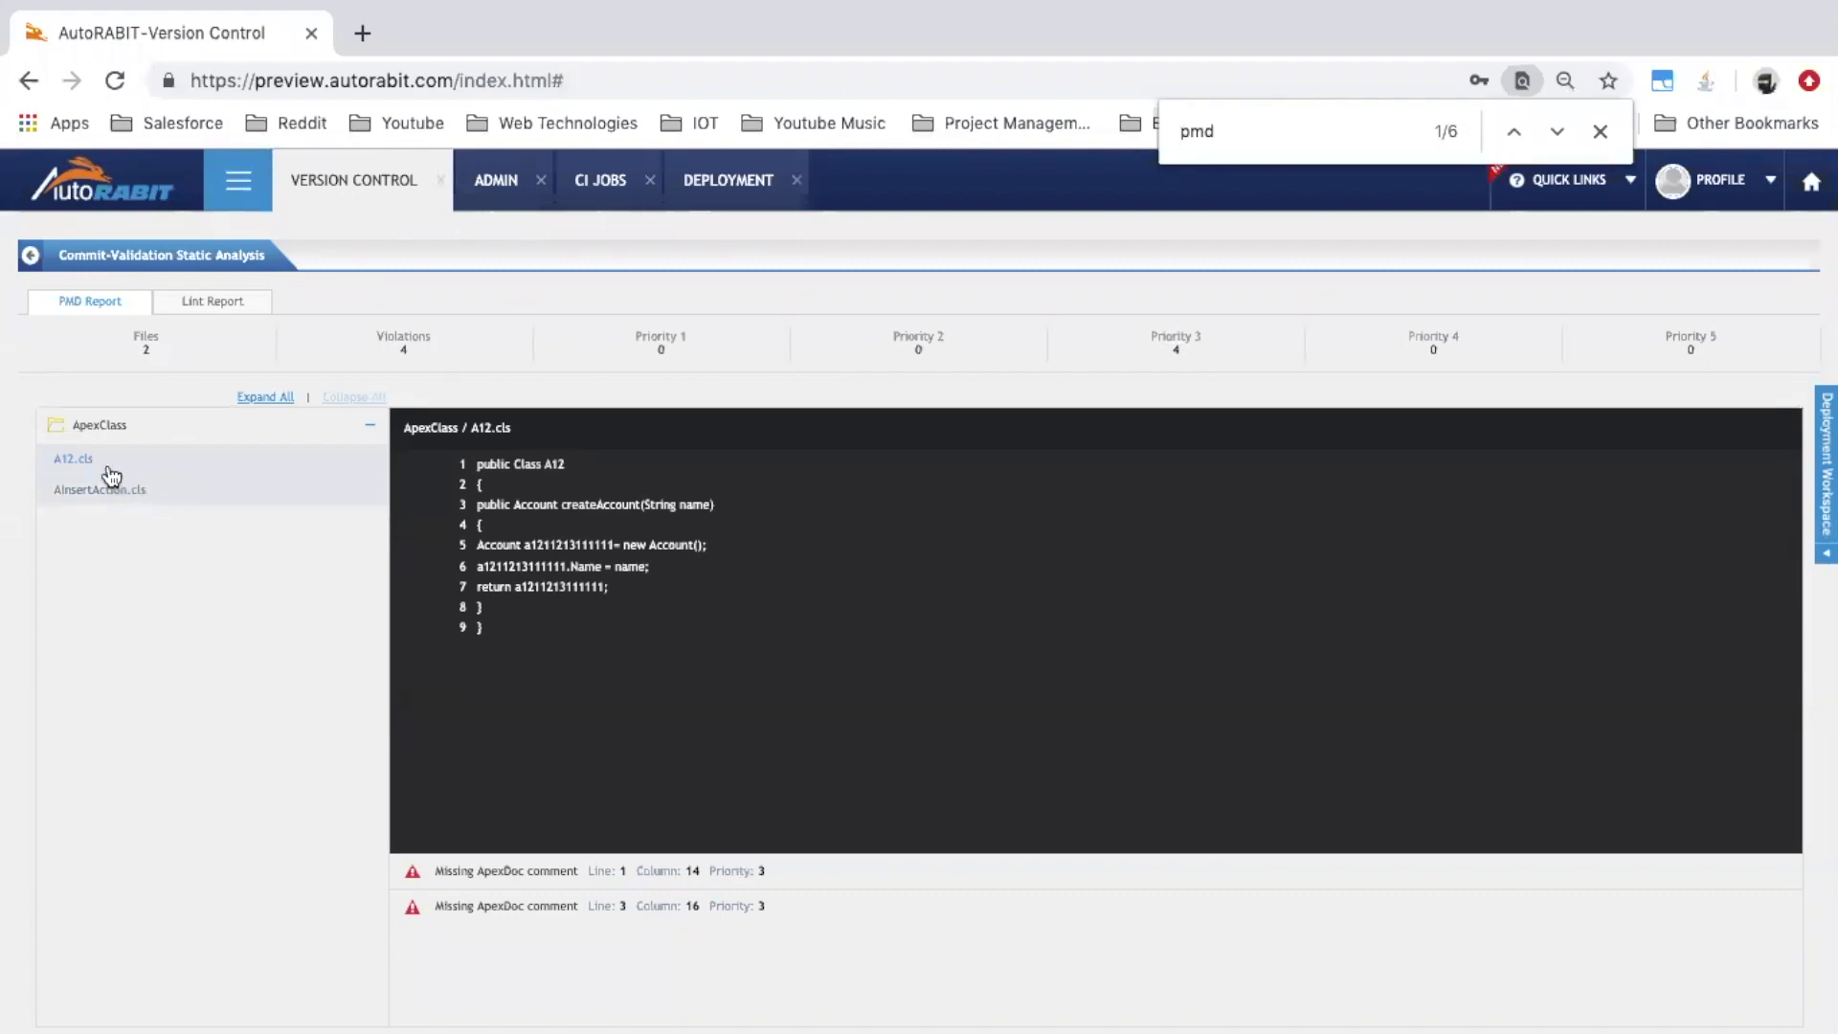
Inspect A12.cls's missing-ApexDoc violations at lines 1 and 3, then open the Lint Report
click(141, 457)
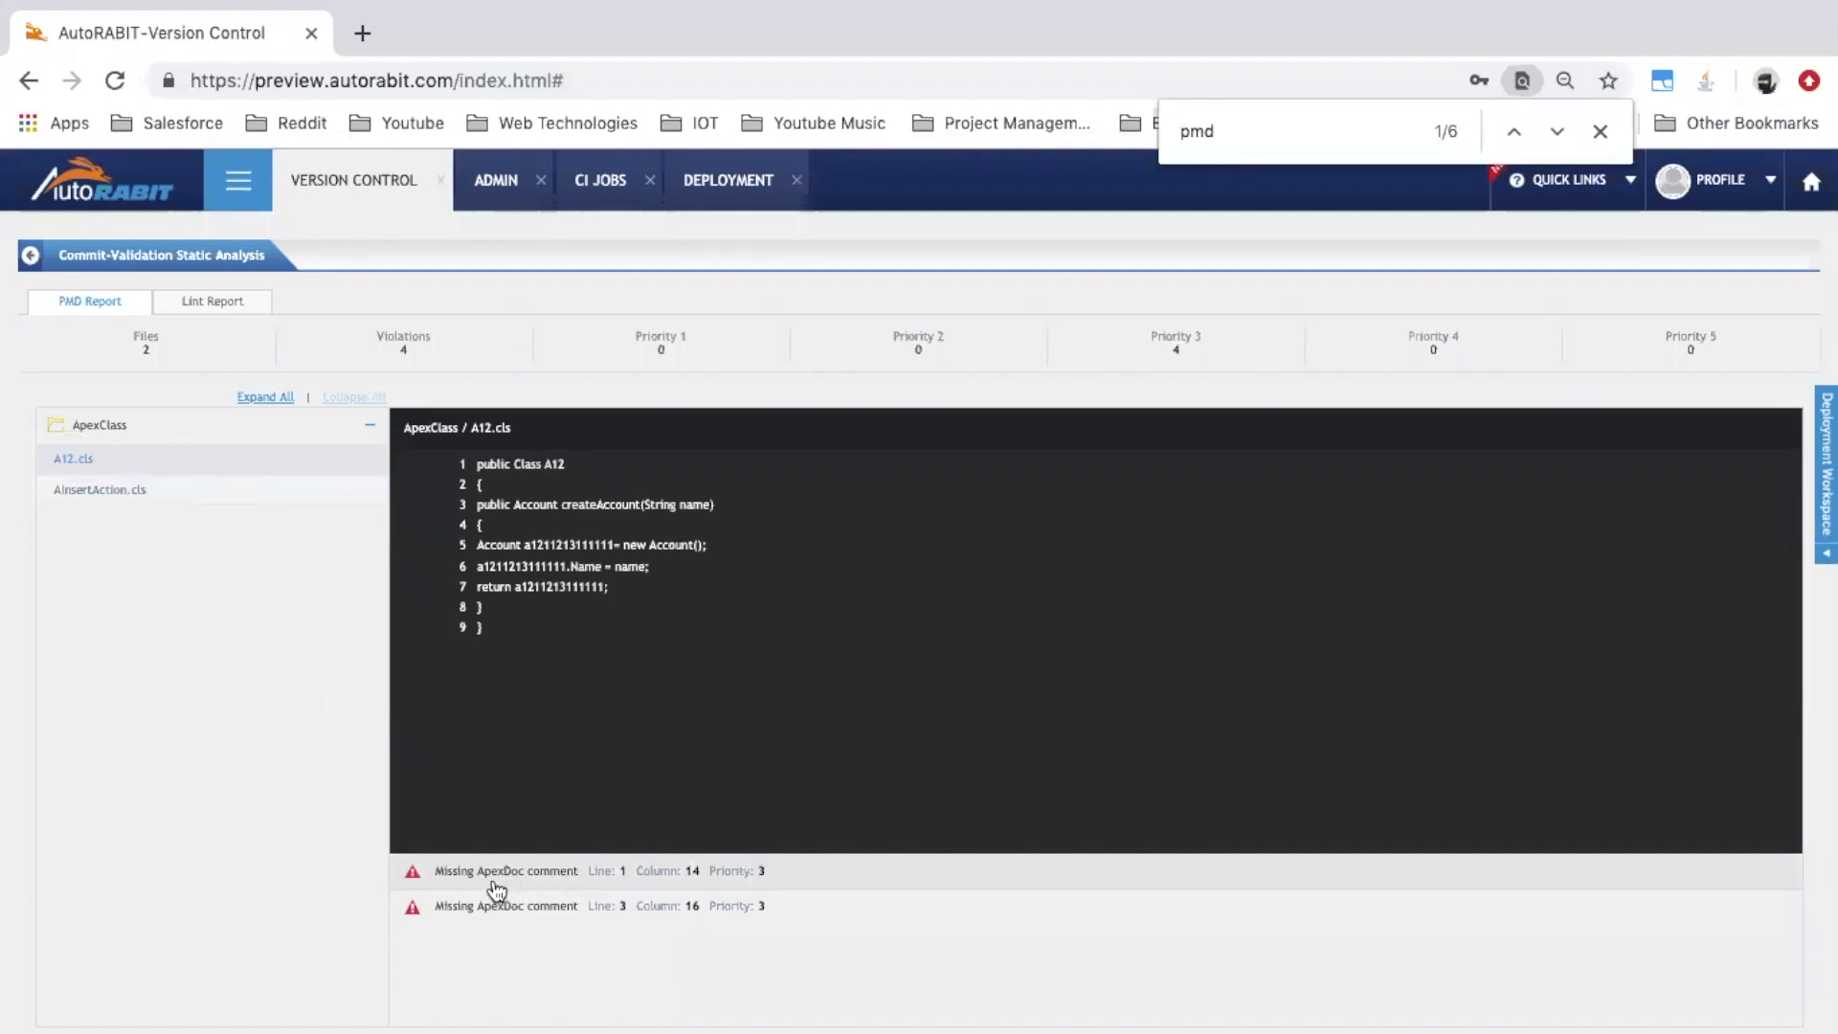
click(725, 879)
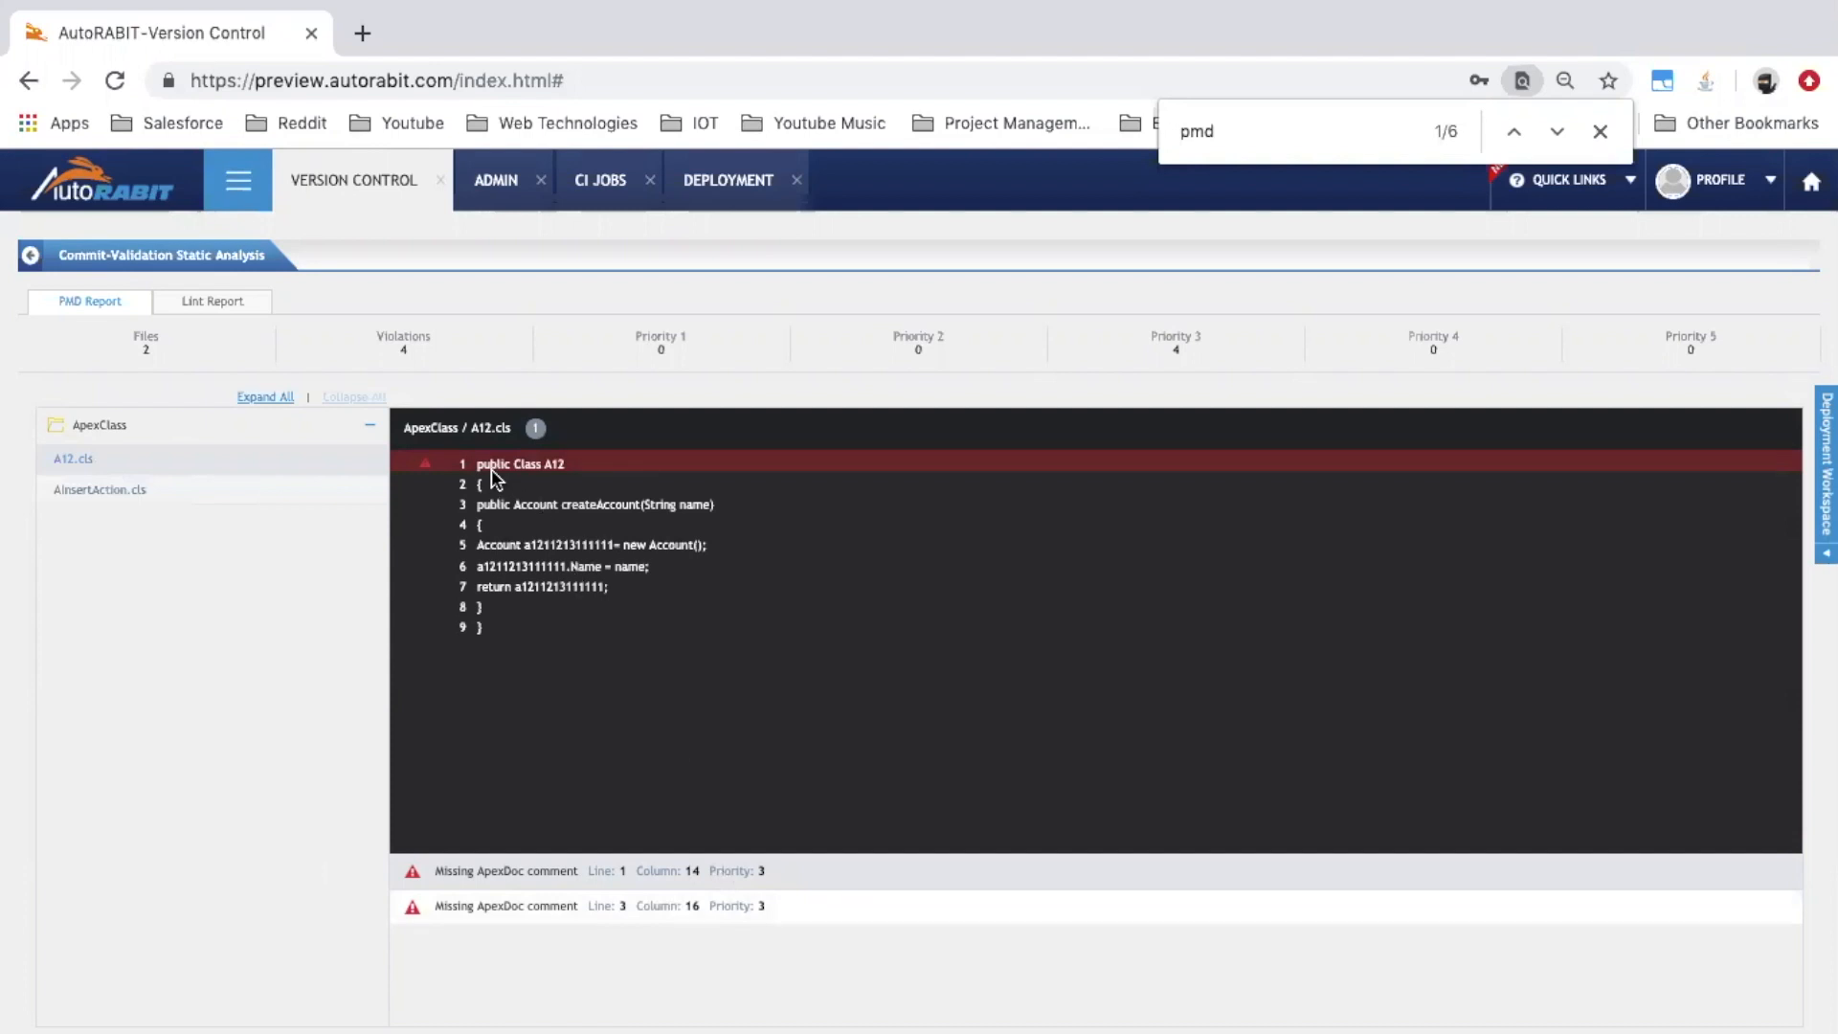
click(588, 914)
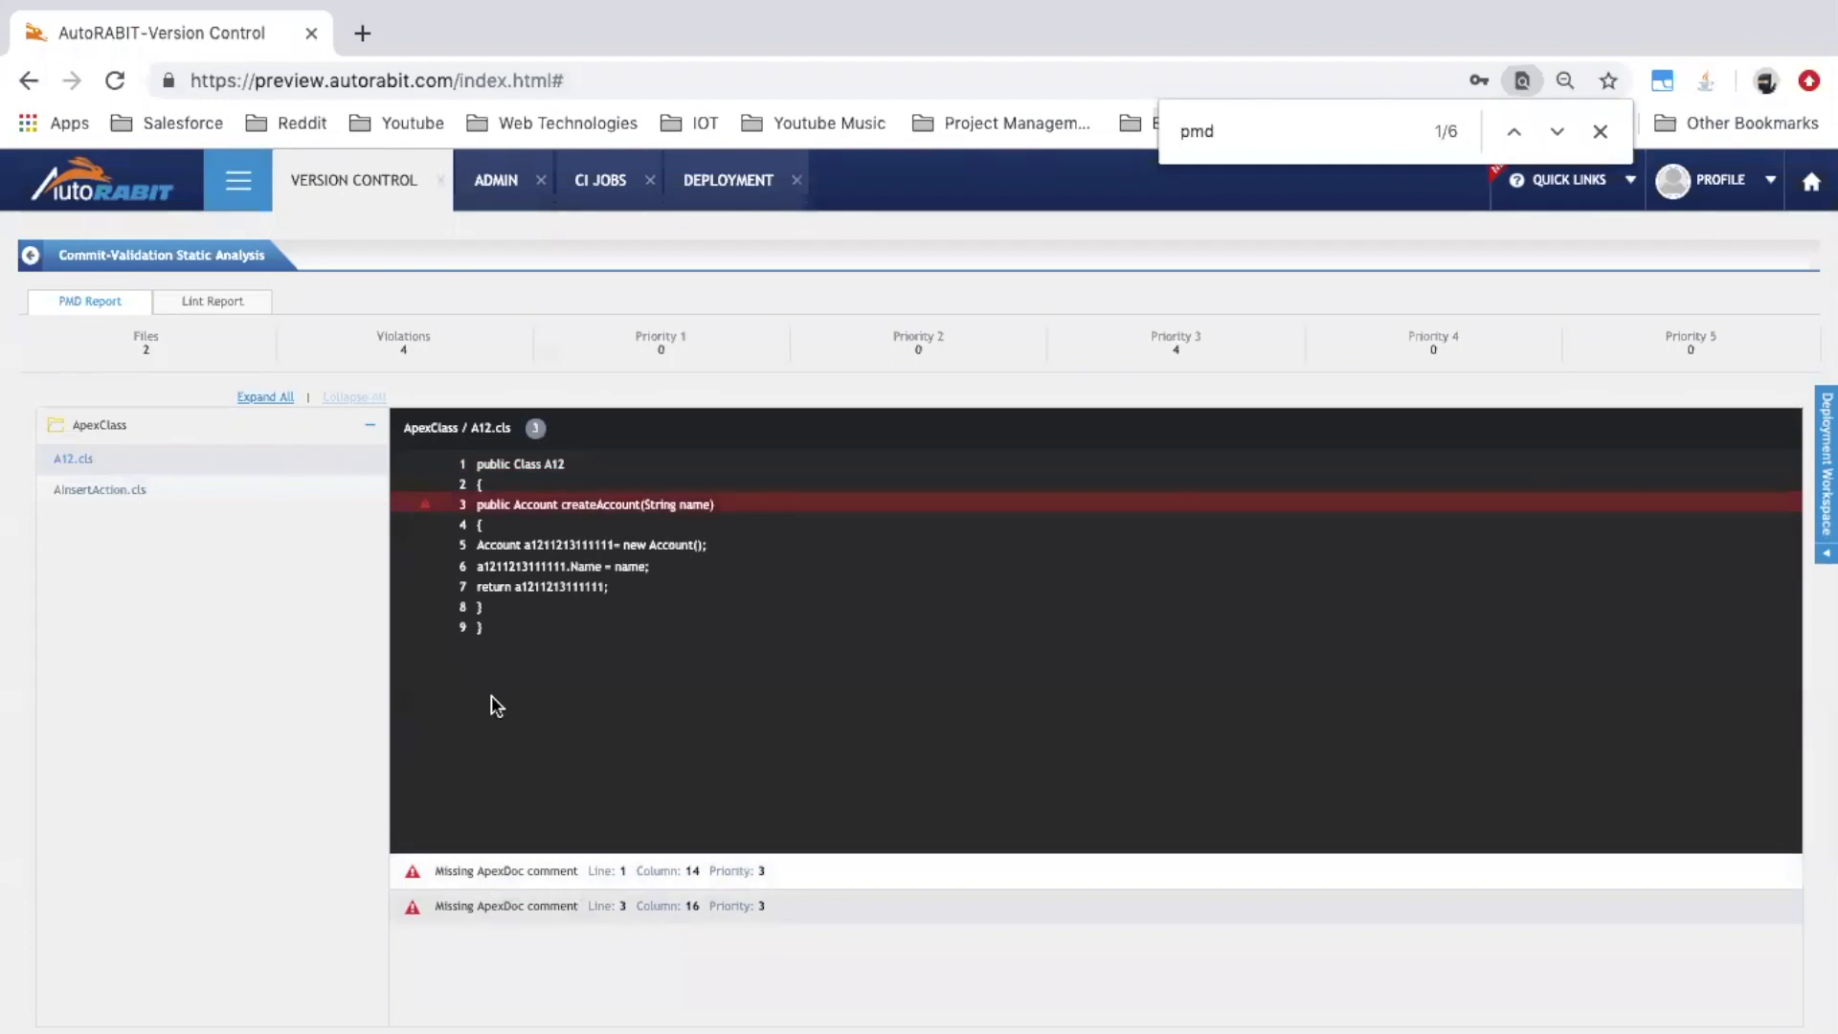
click(215, 303)
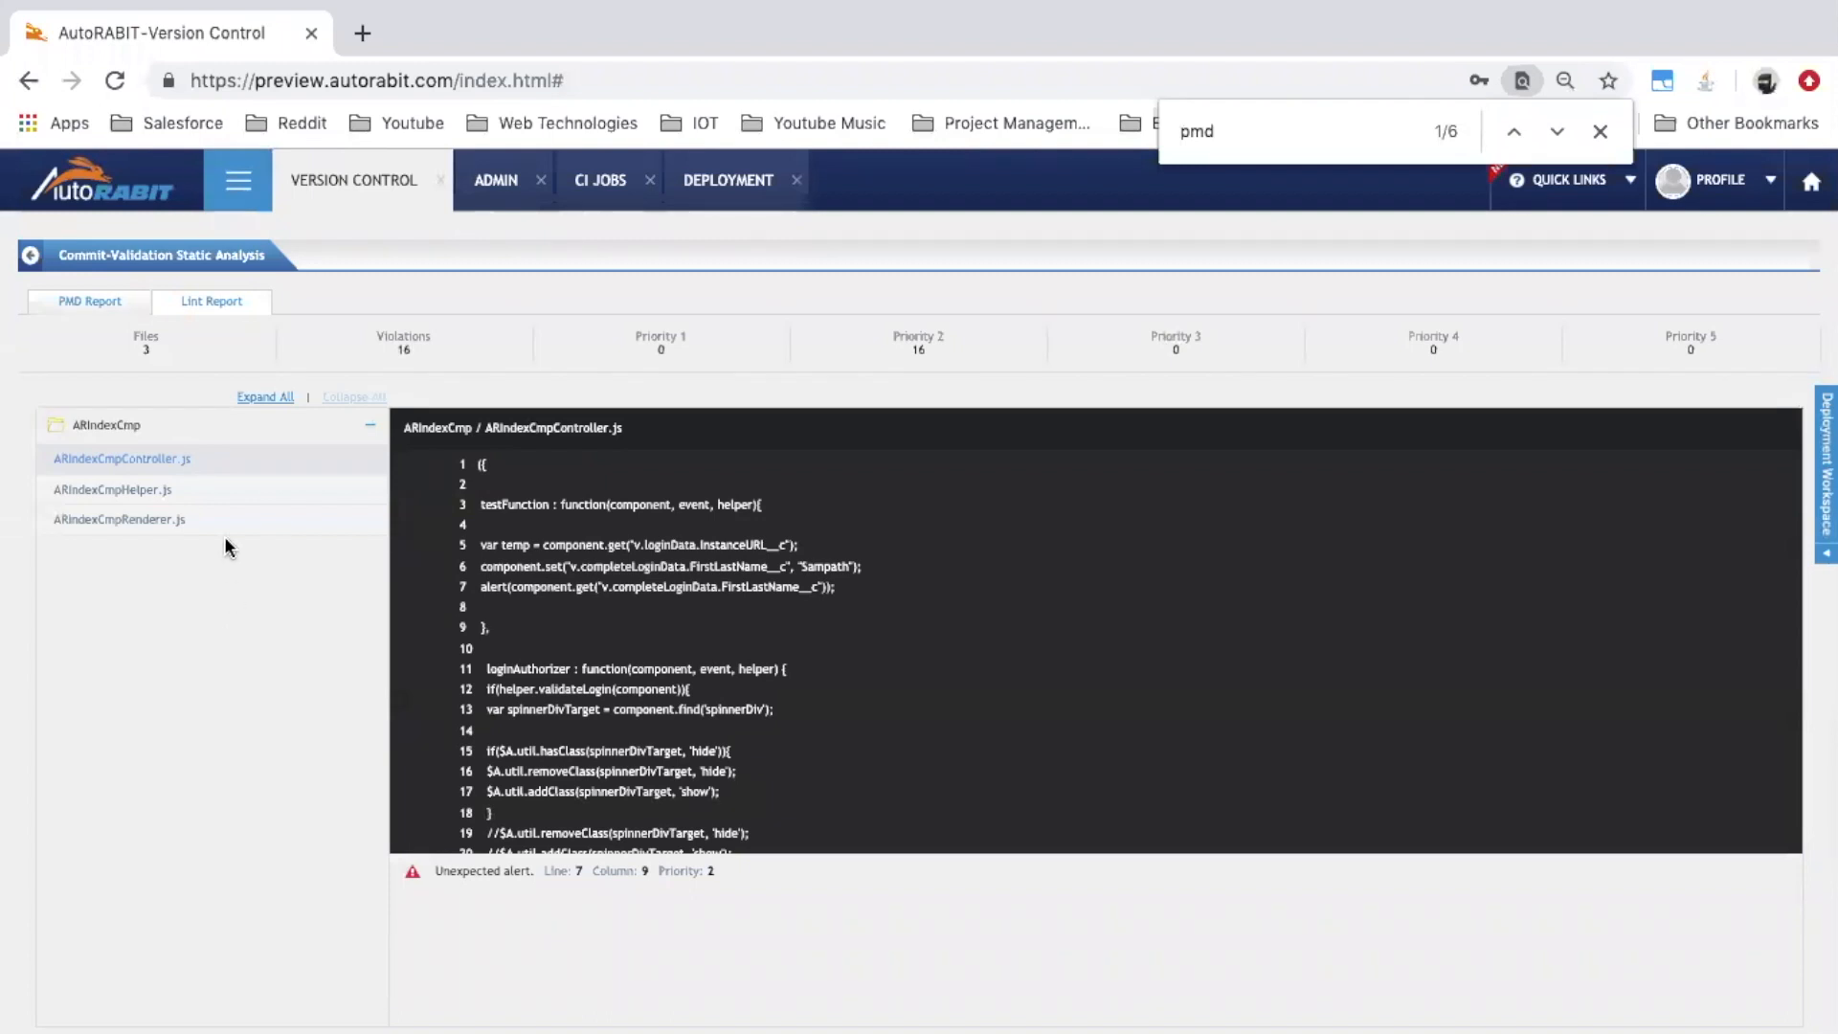
Open ARIndexCmpHelper.js and locate its lint violations at lines 132 and 157
click(164, 488)
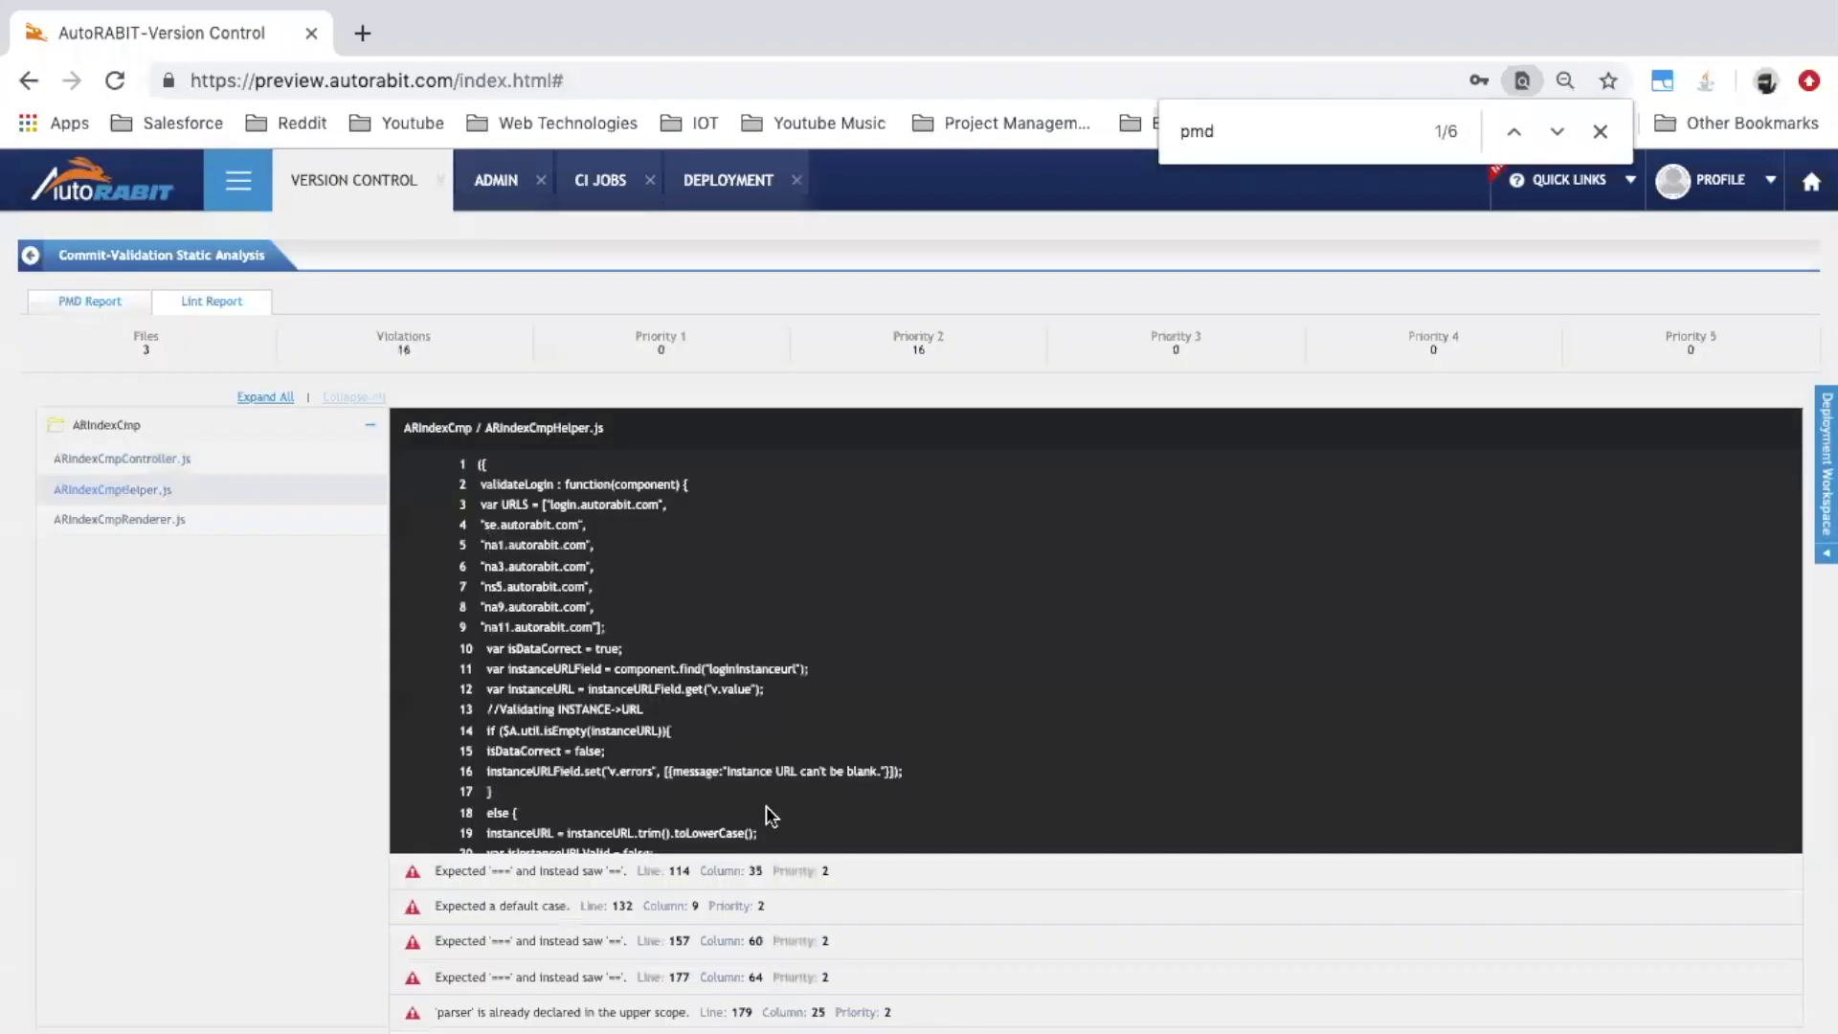
click(570, 910)
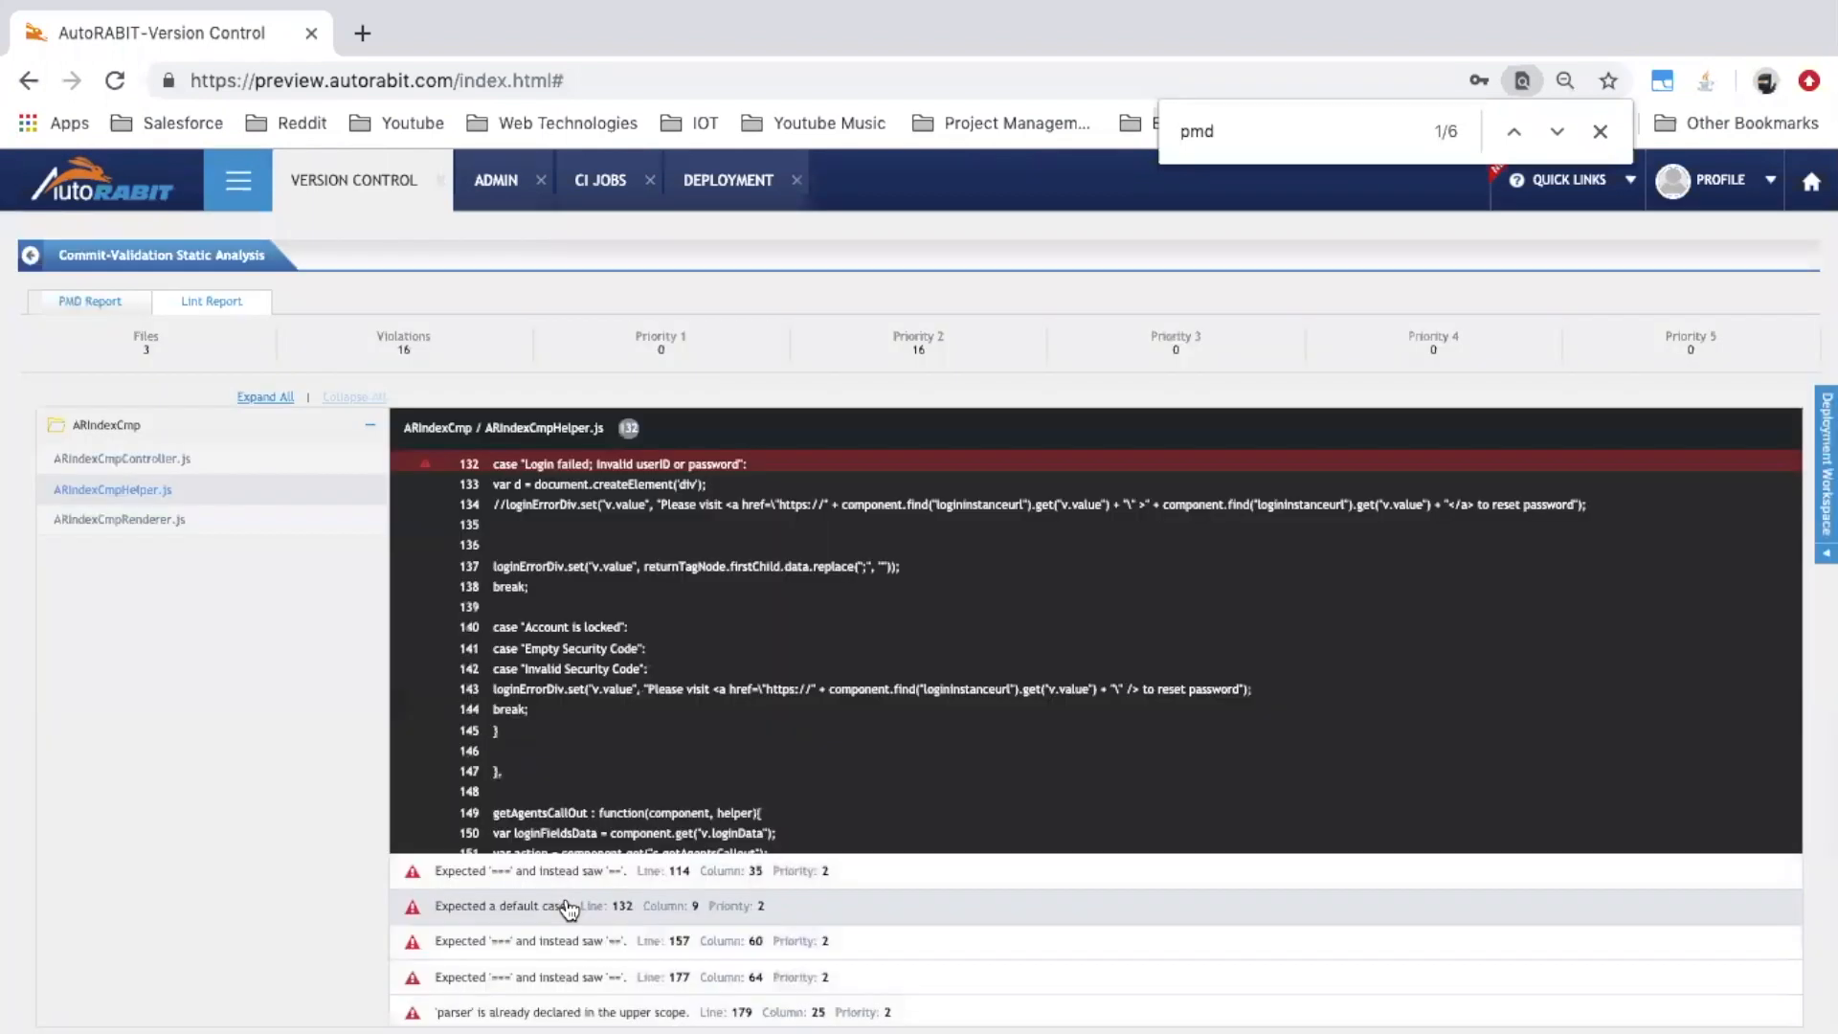
click(561, 953)
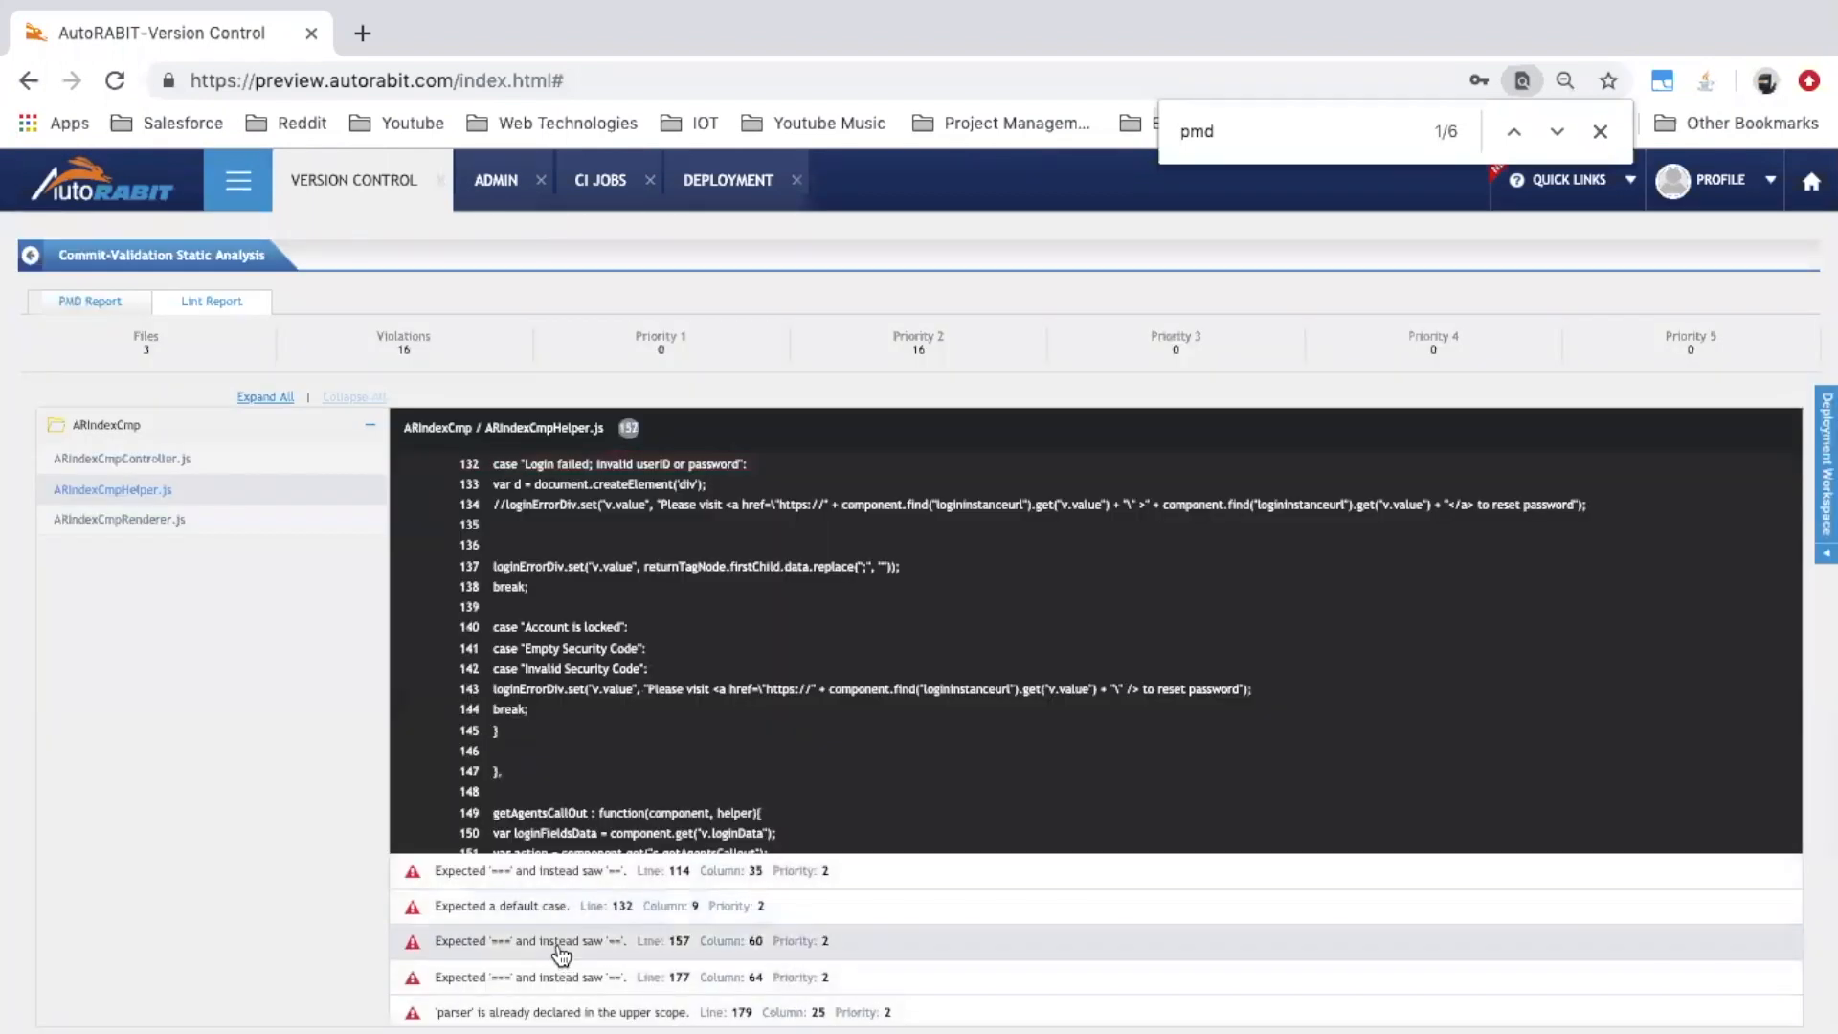
scroll(651, 676, down, 3)
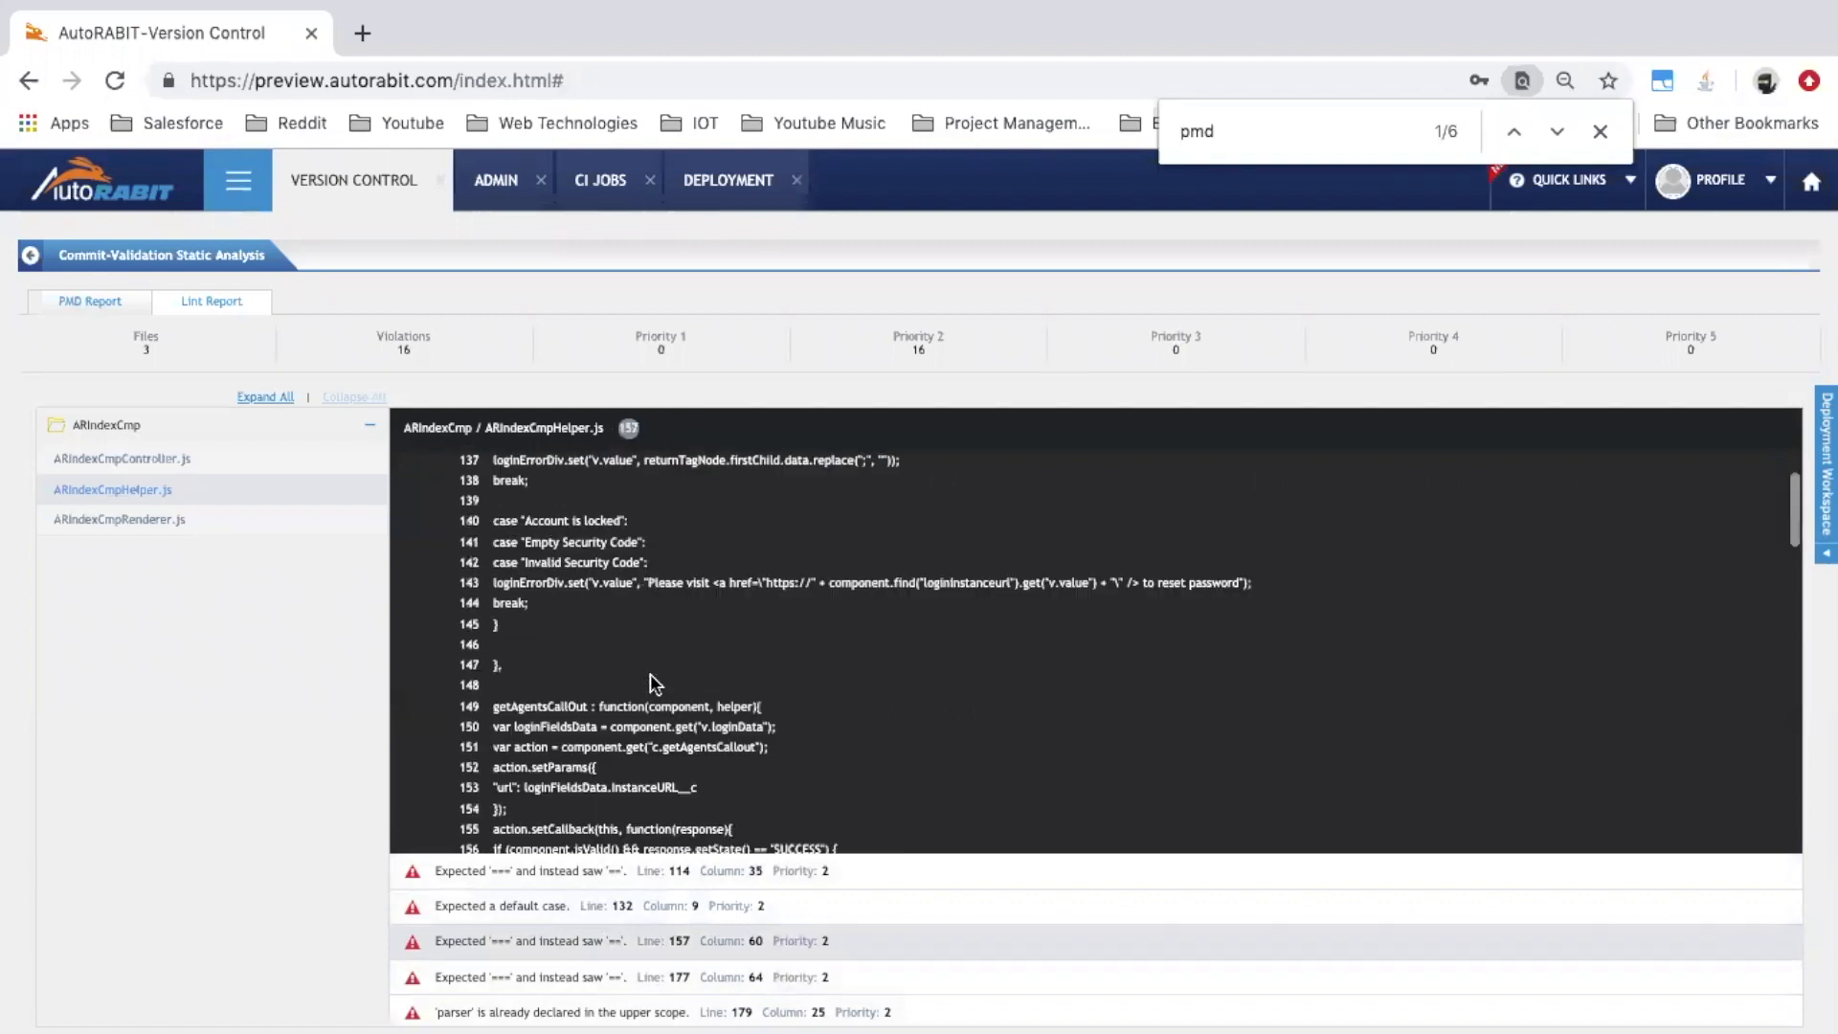
click(574, 910)
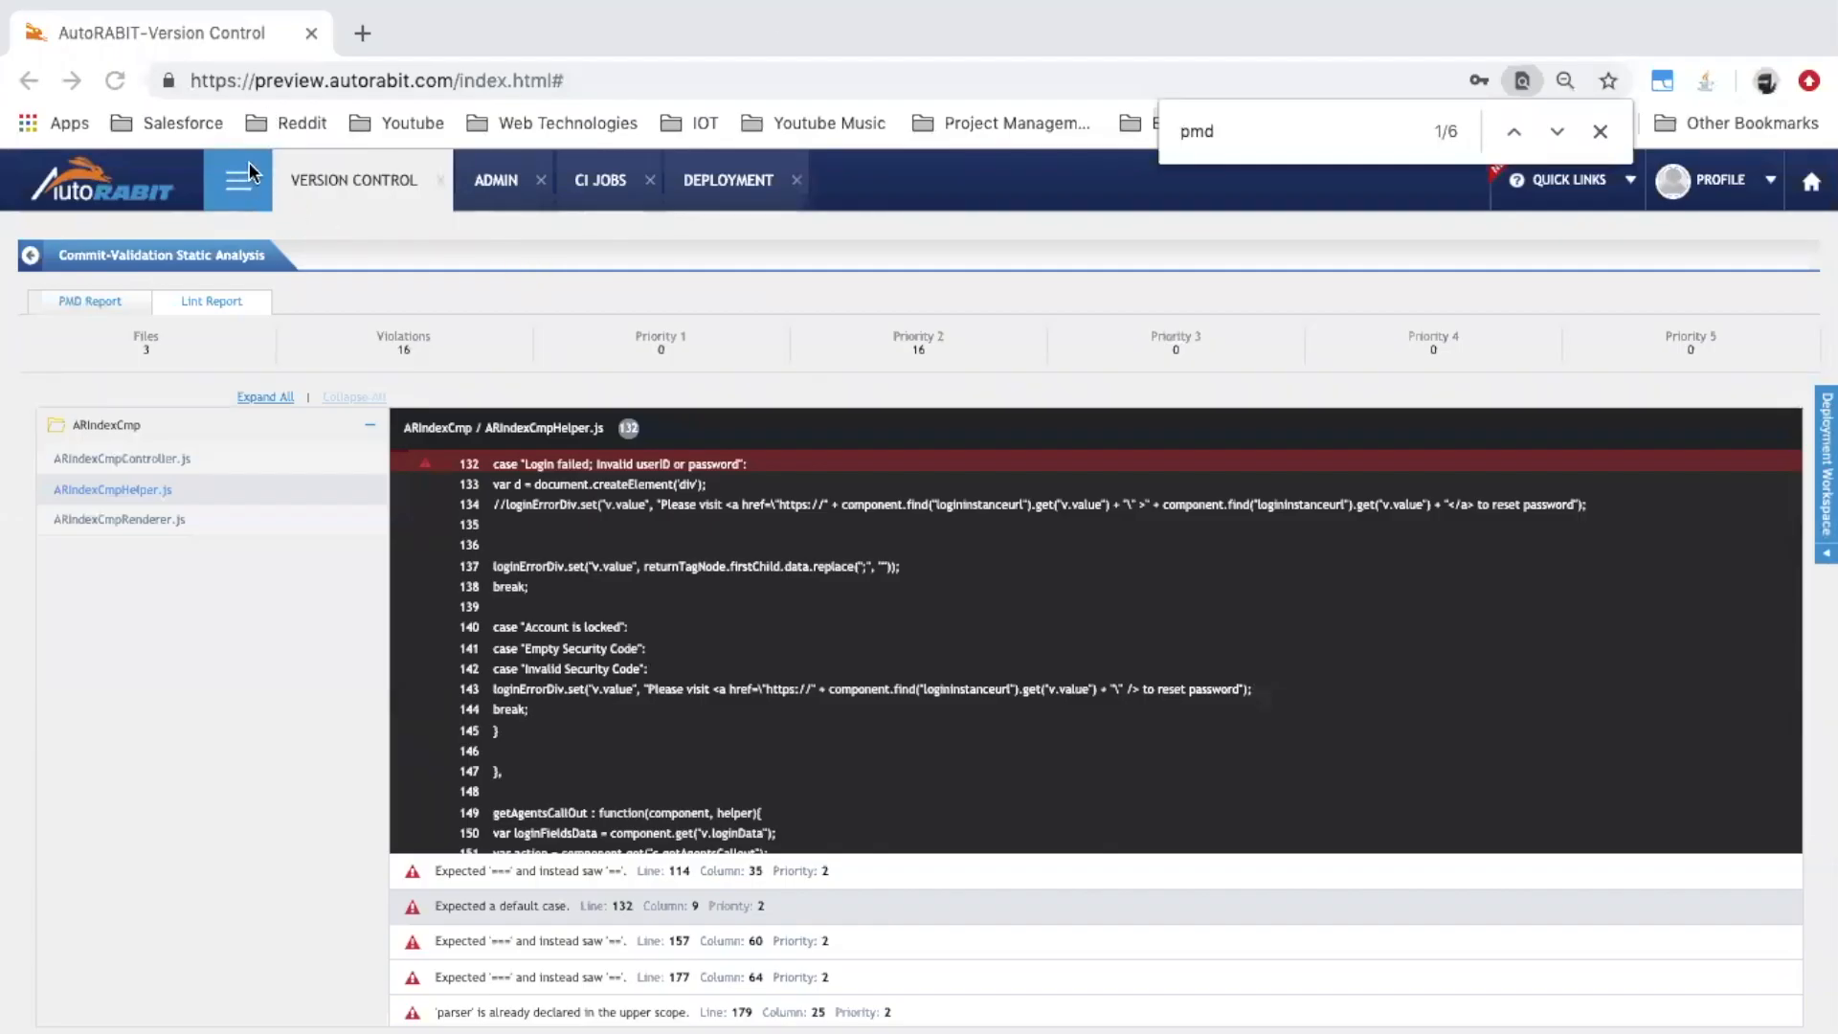
Close the browser's find bar and bring up the module launcher menu
click(1600, 133)
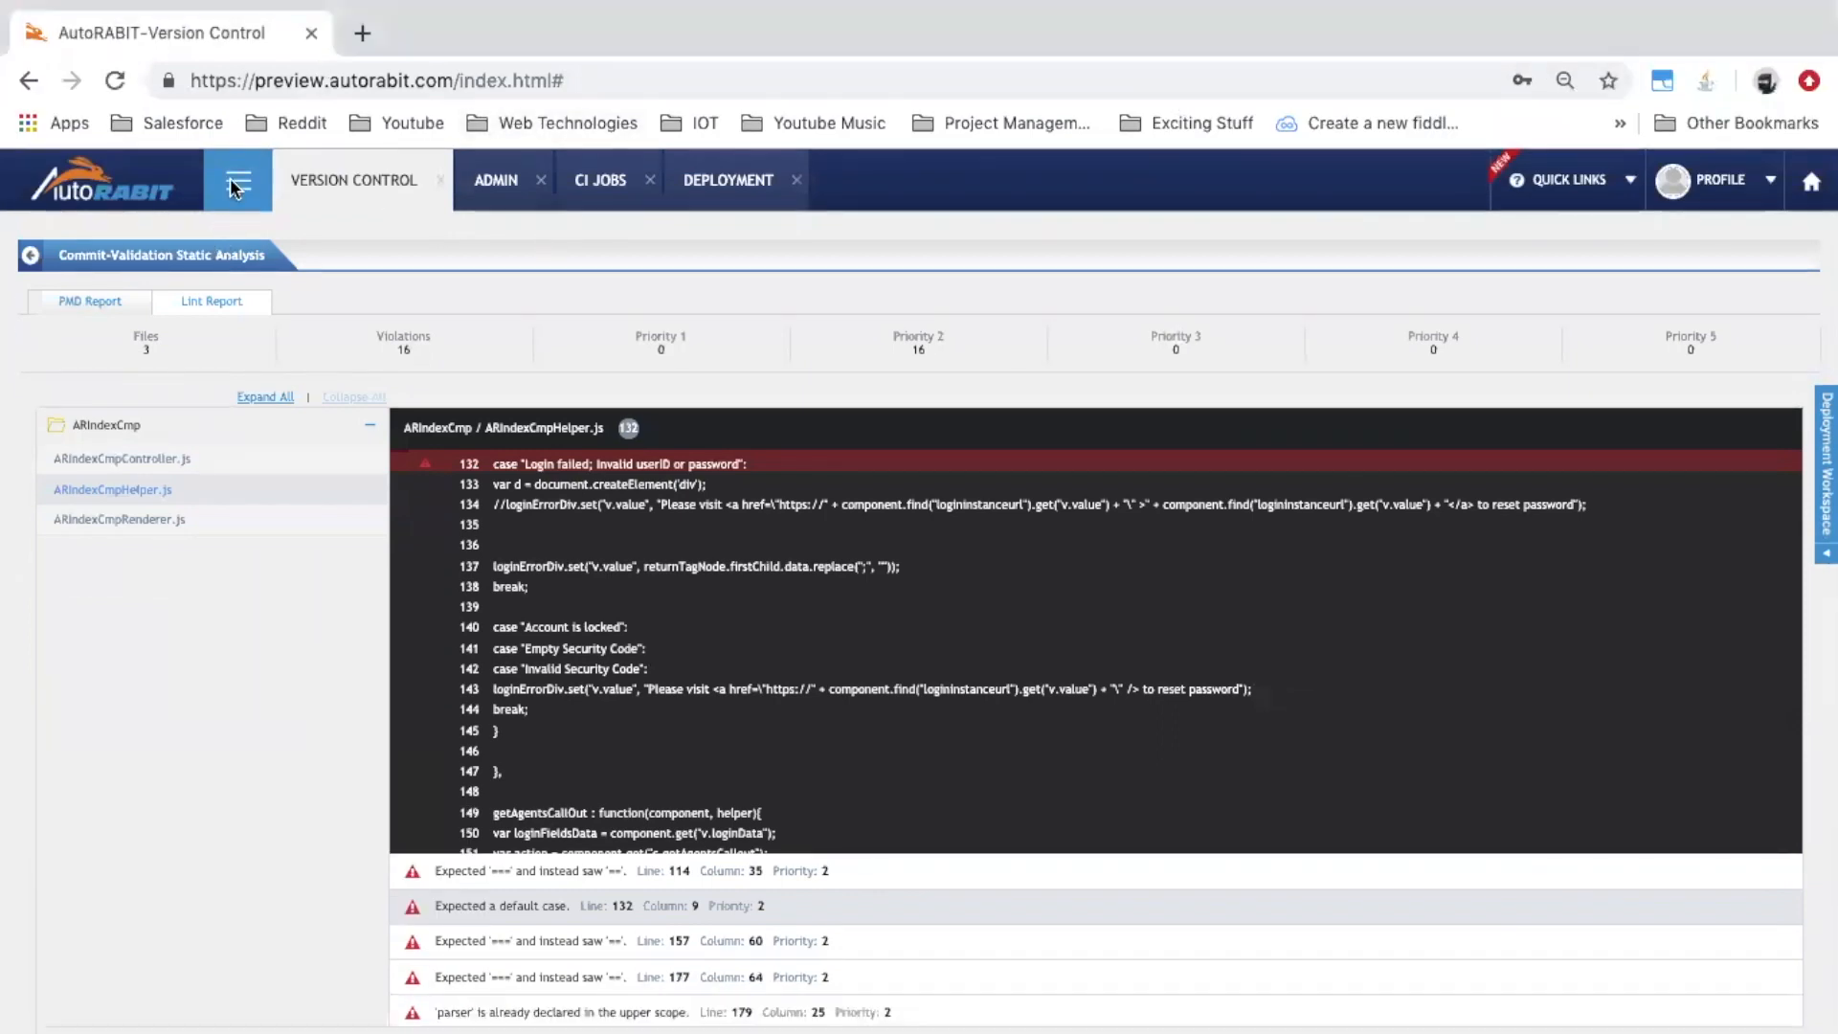
click(230, 179)
click(36, 291)
Go to Admin's Search and Substitute settings page from the module menu
click(239, 201)
click(44, 268)
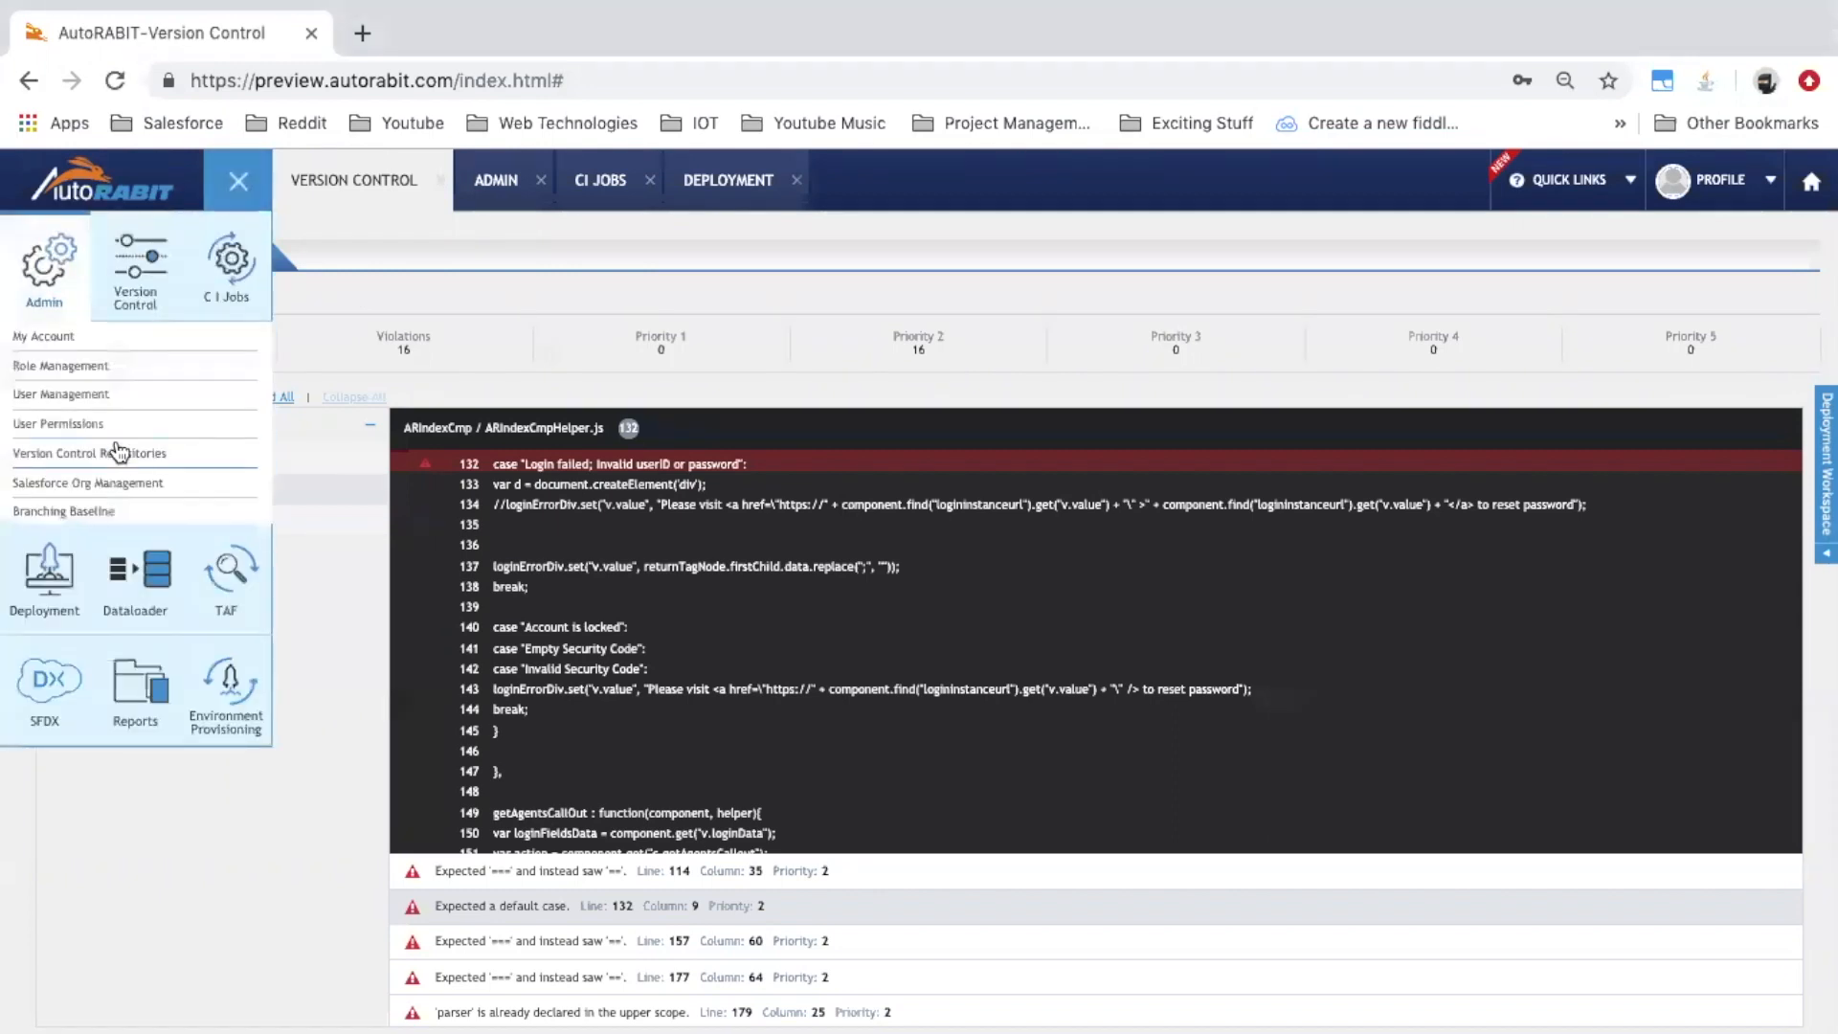
scroll(120, 452, down, 3)
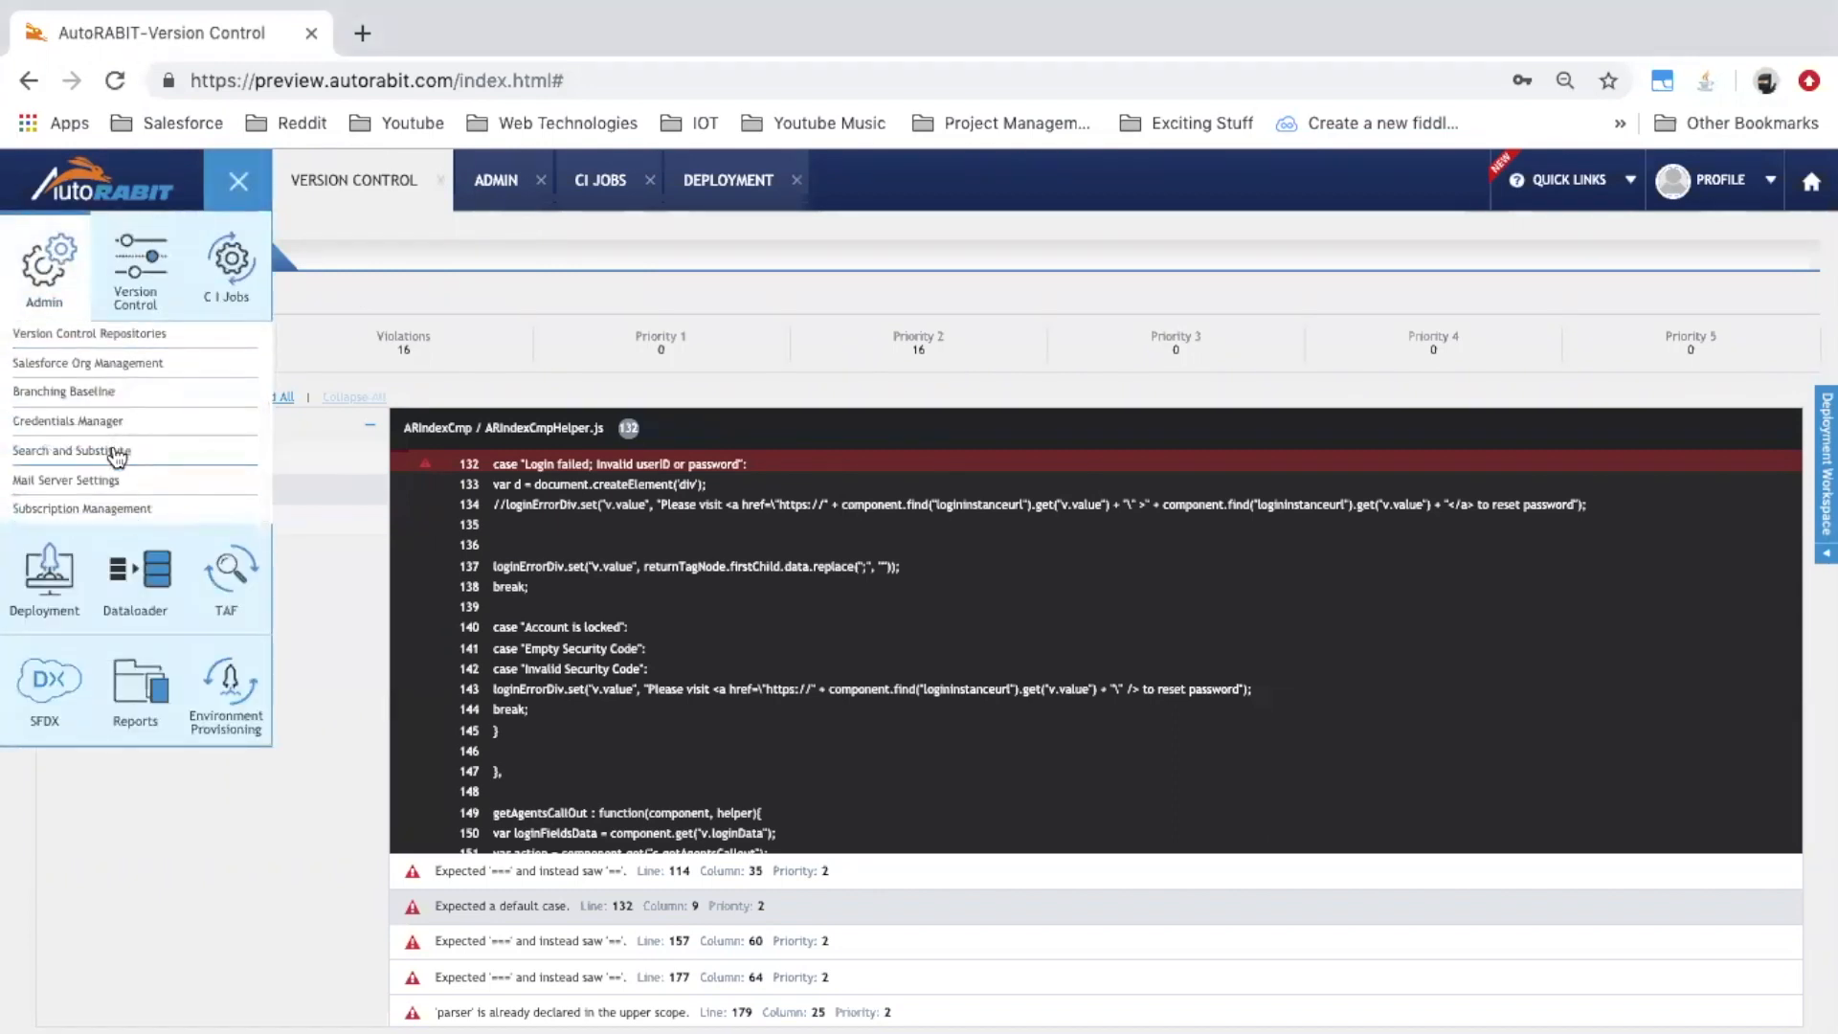
click(153, 451)
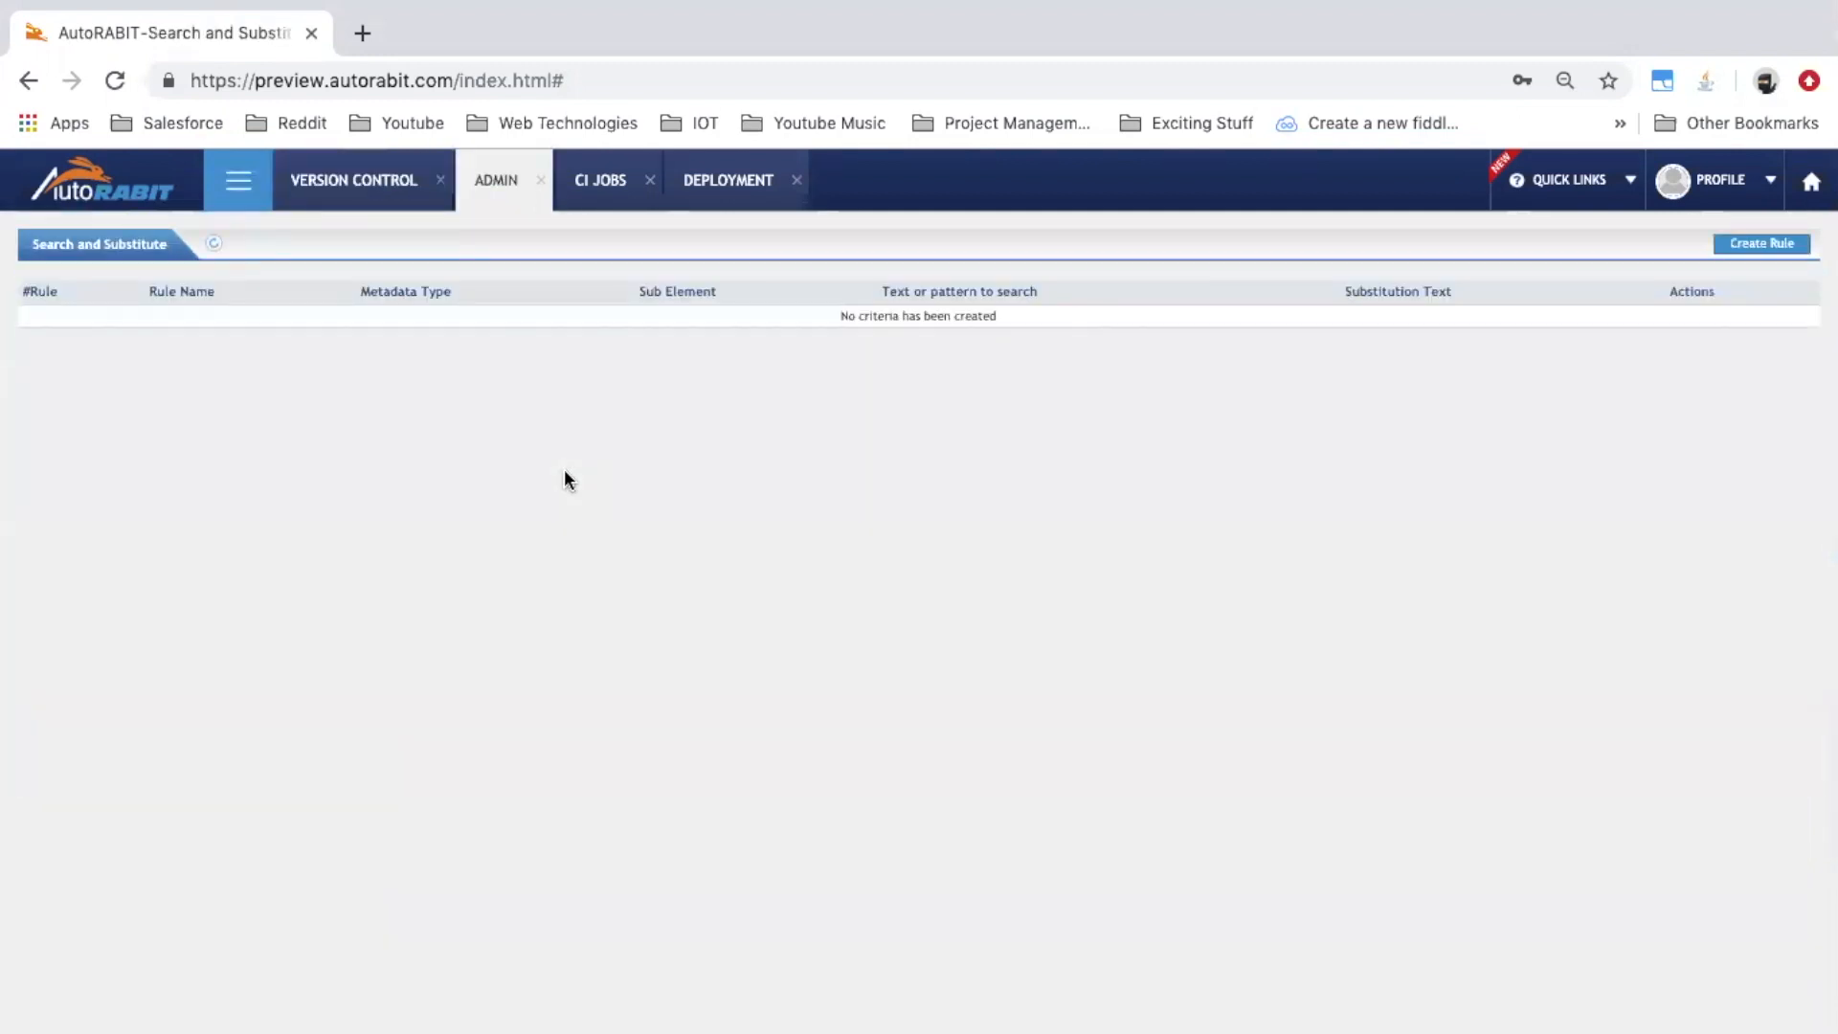
Create rule Demofor19.2.1 targeting CustomObject with sub element fields.description
click(1791, 245)
click(614, 341)
text(Demofor19.2.1)
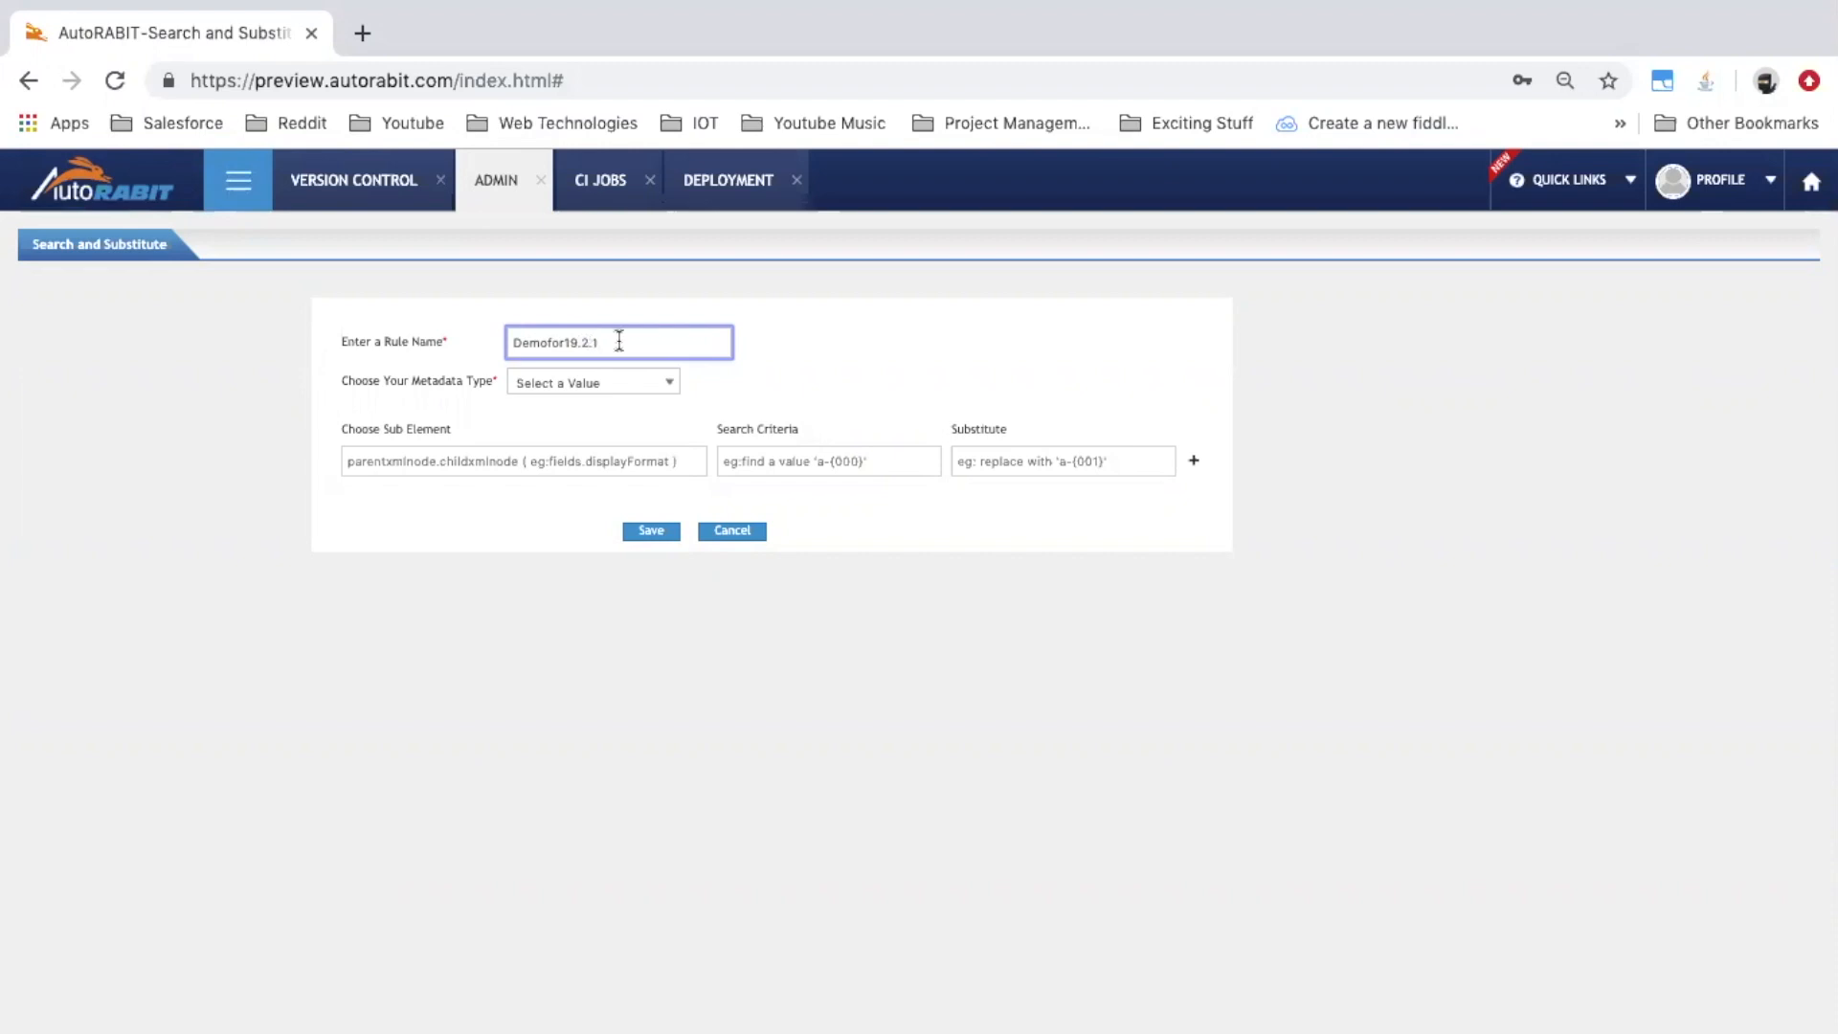
click(666, 385)
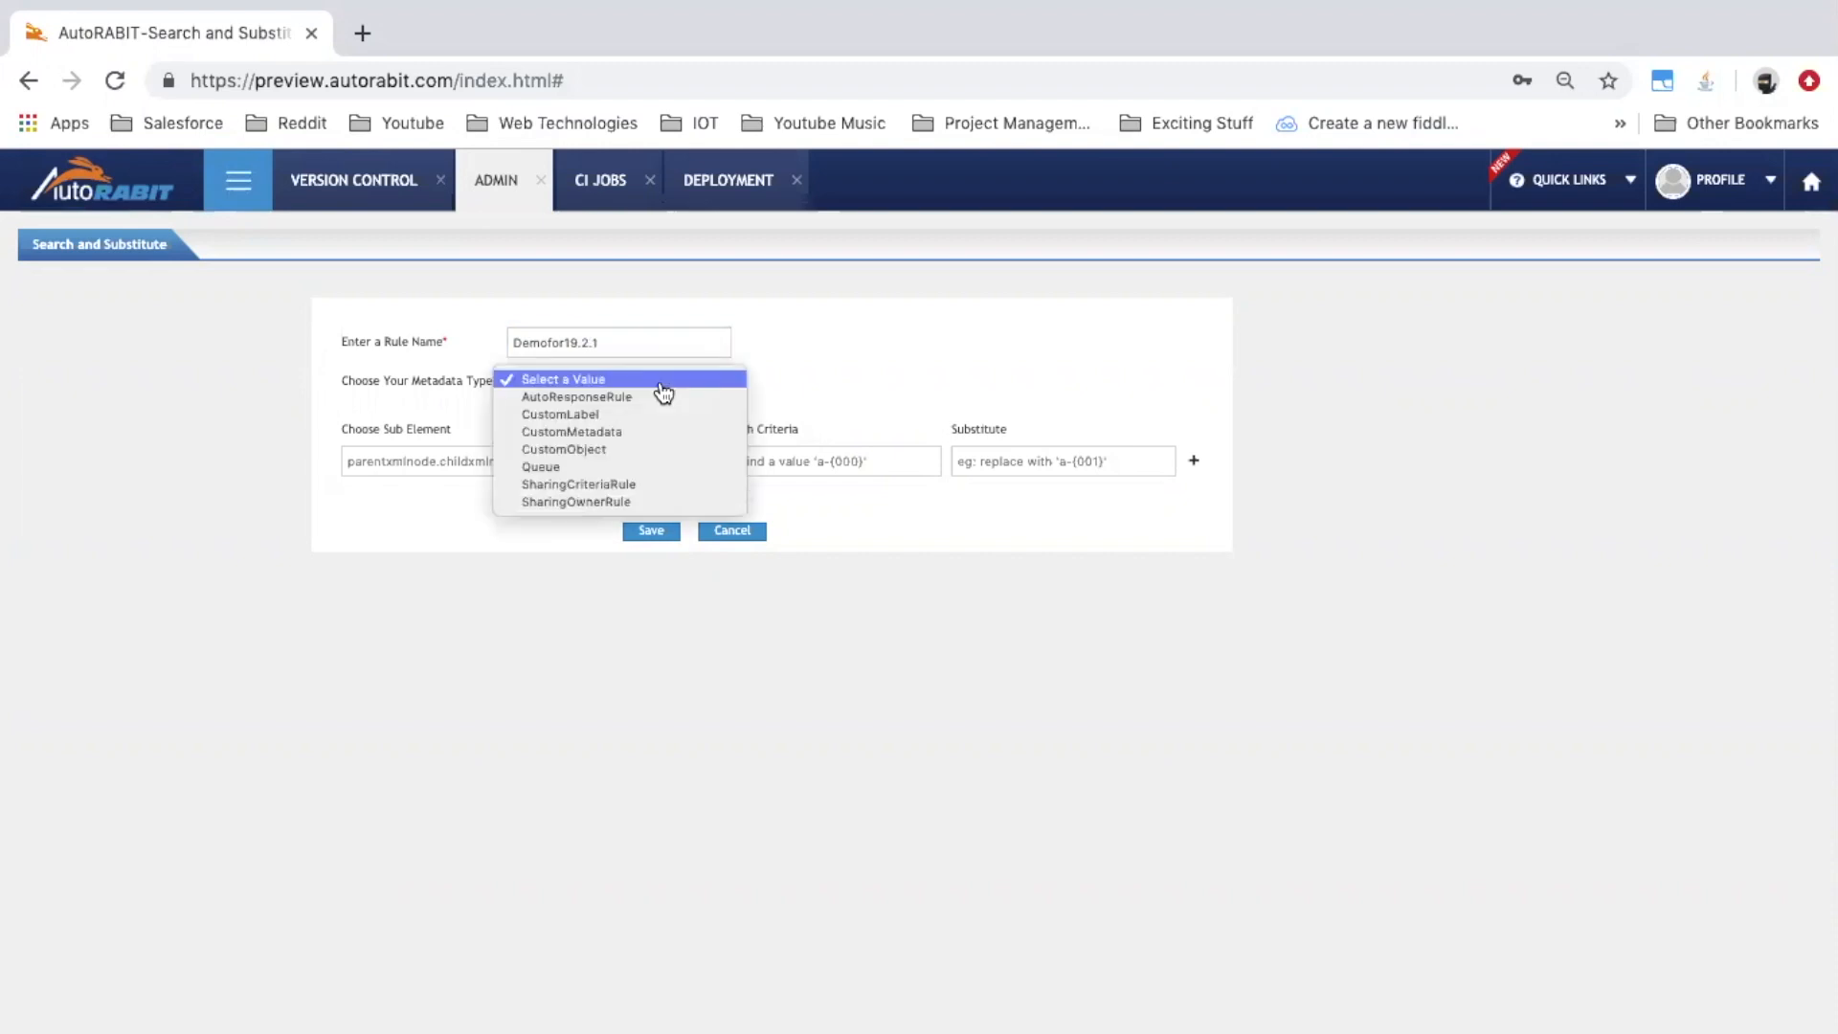
click(646, 452)
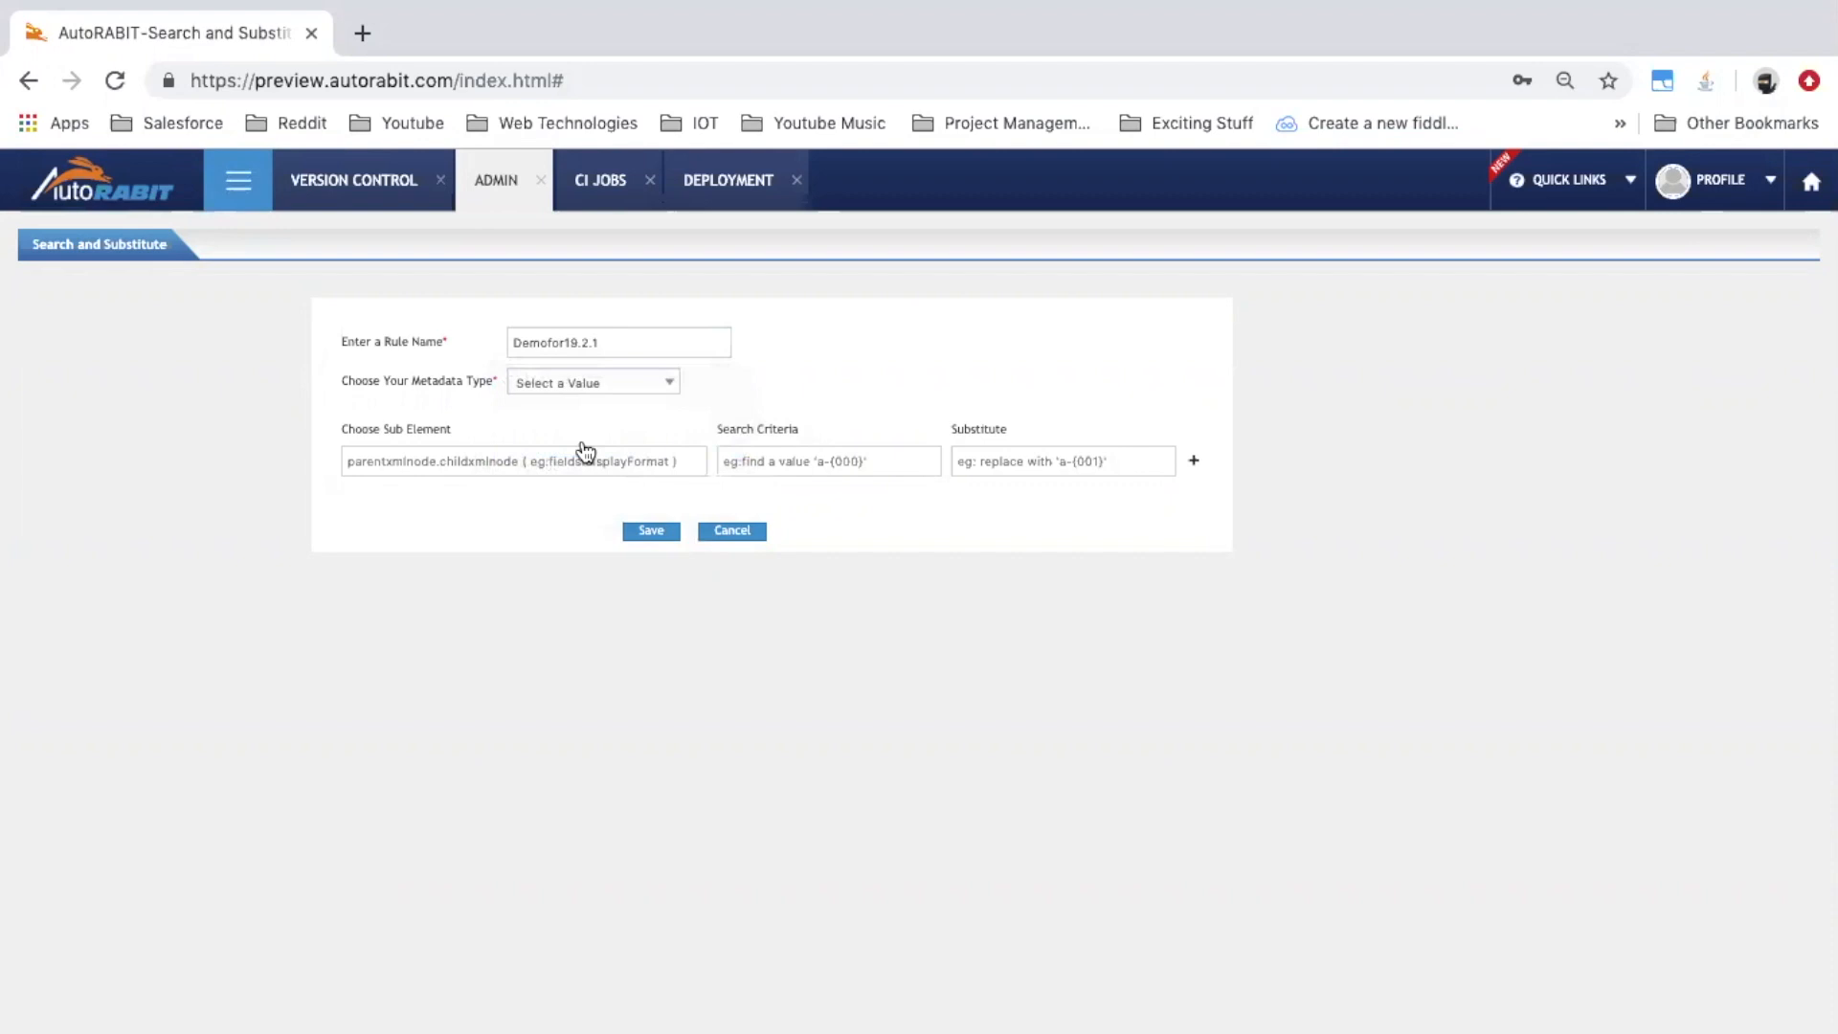
click(524, 466)
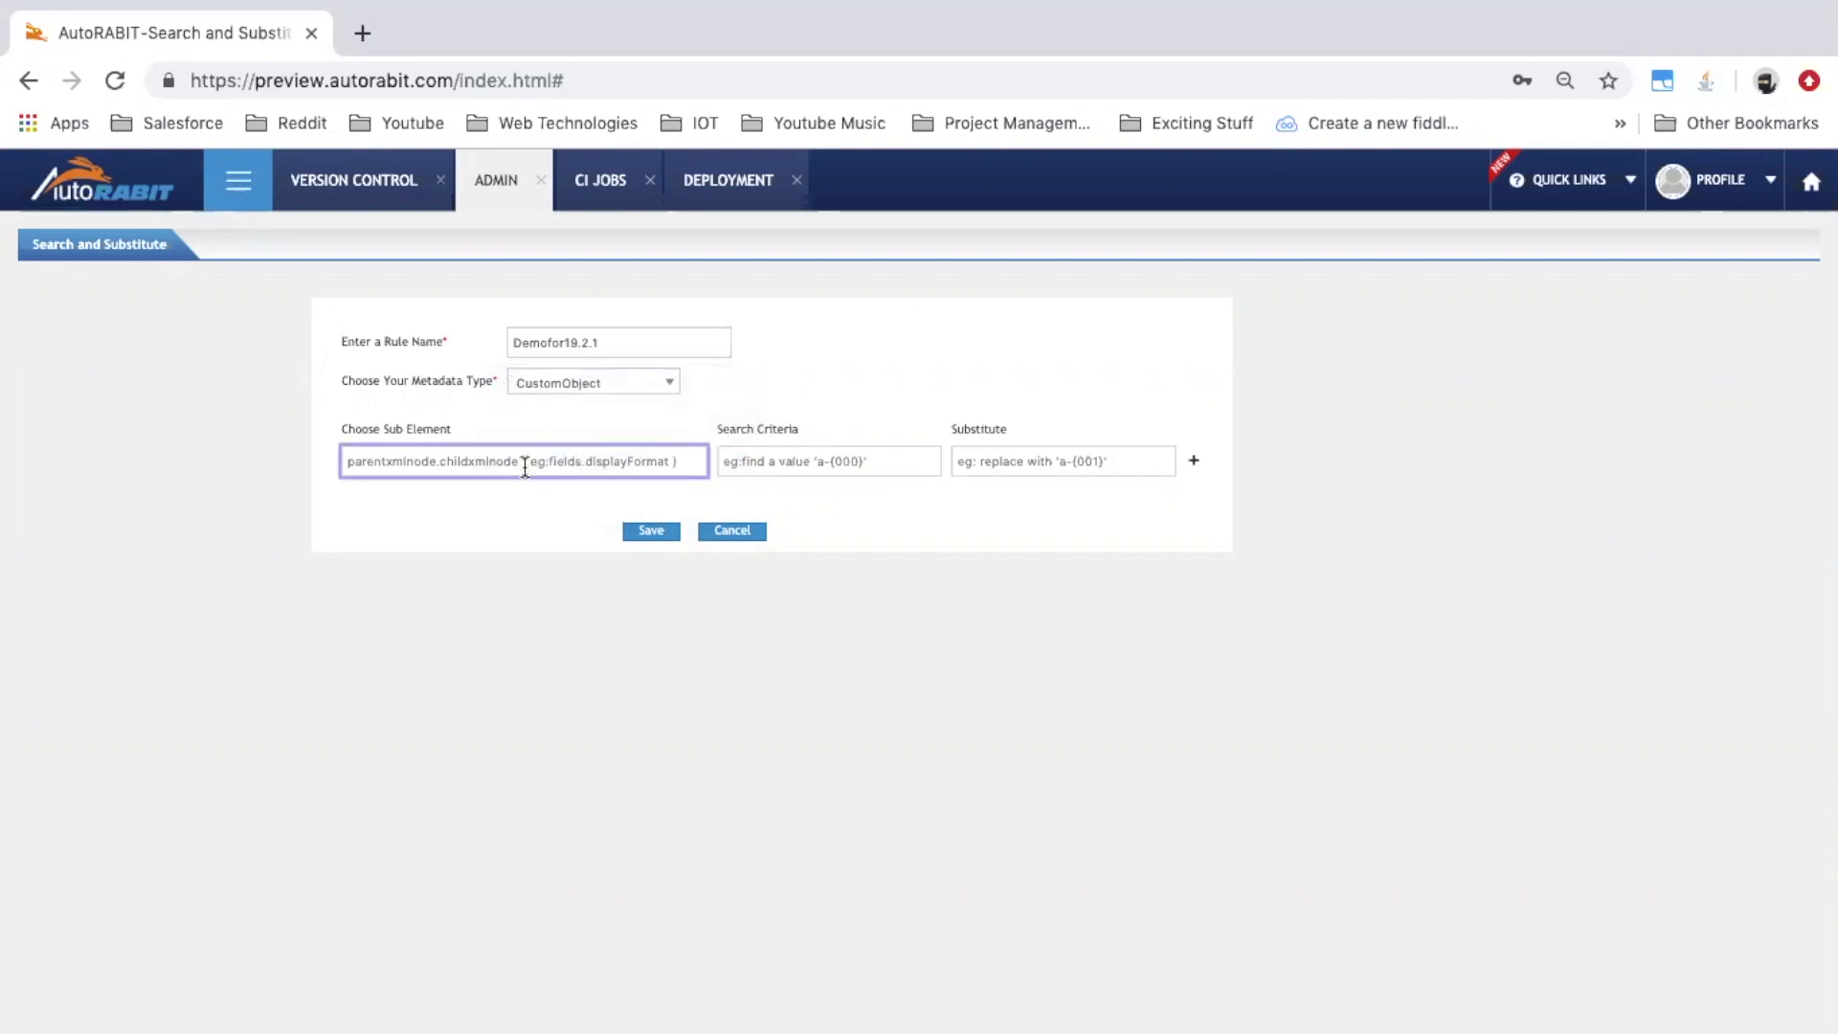
text(des)
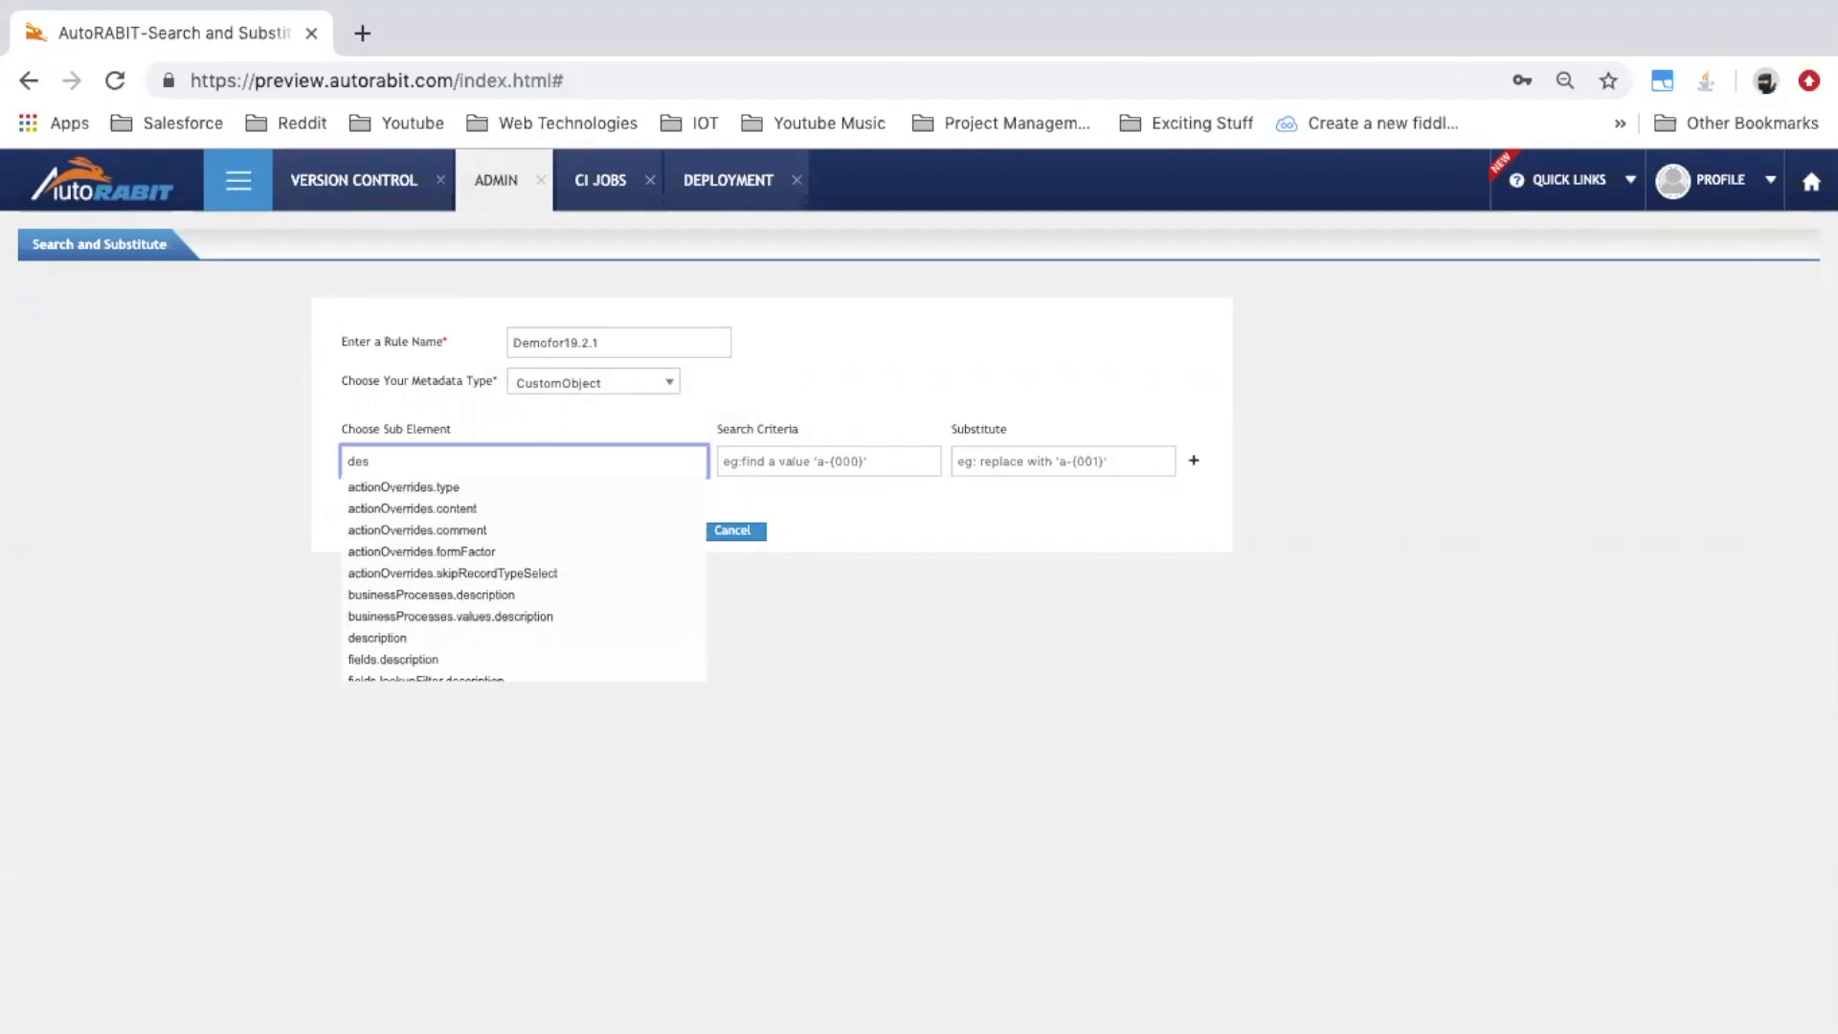
text(cript)
key(BackSpace)
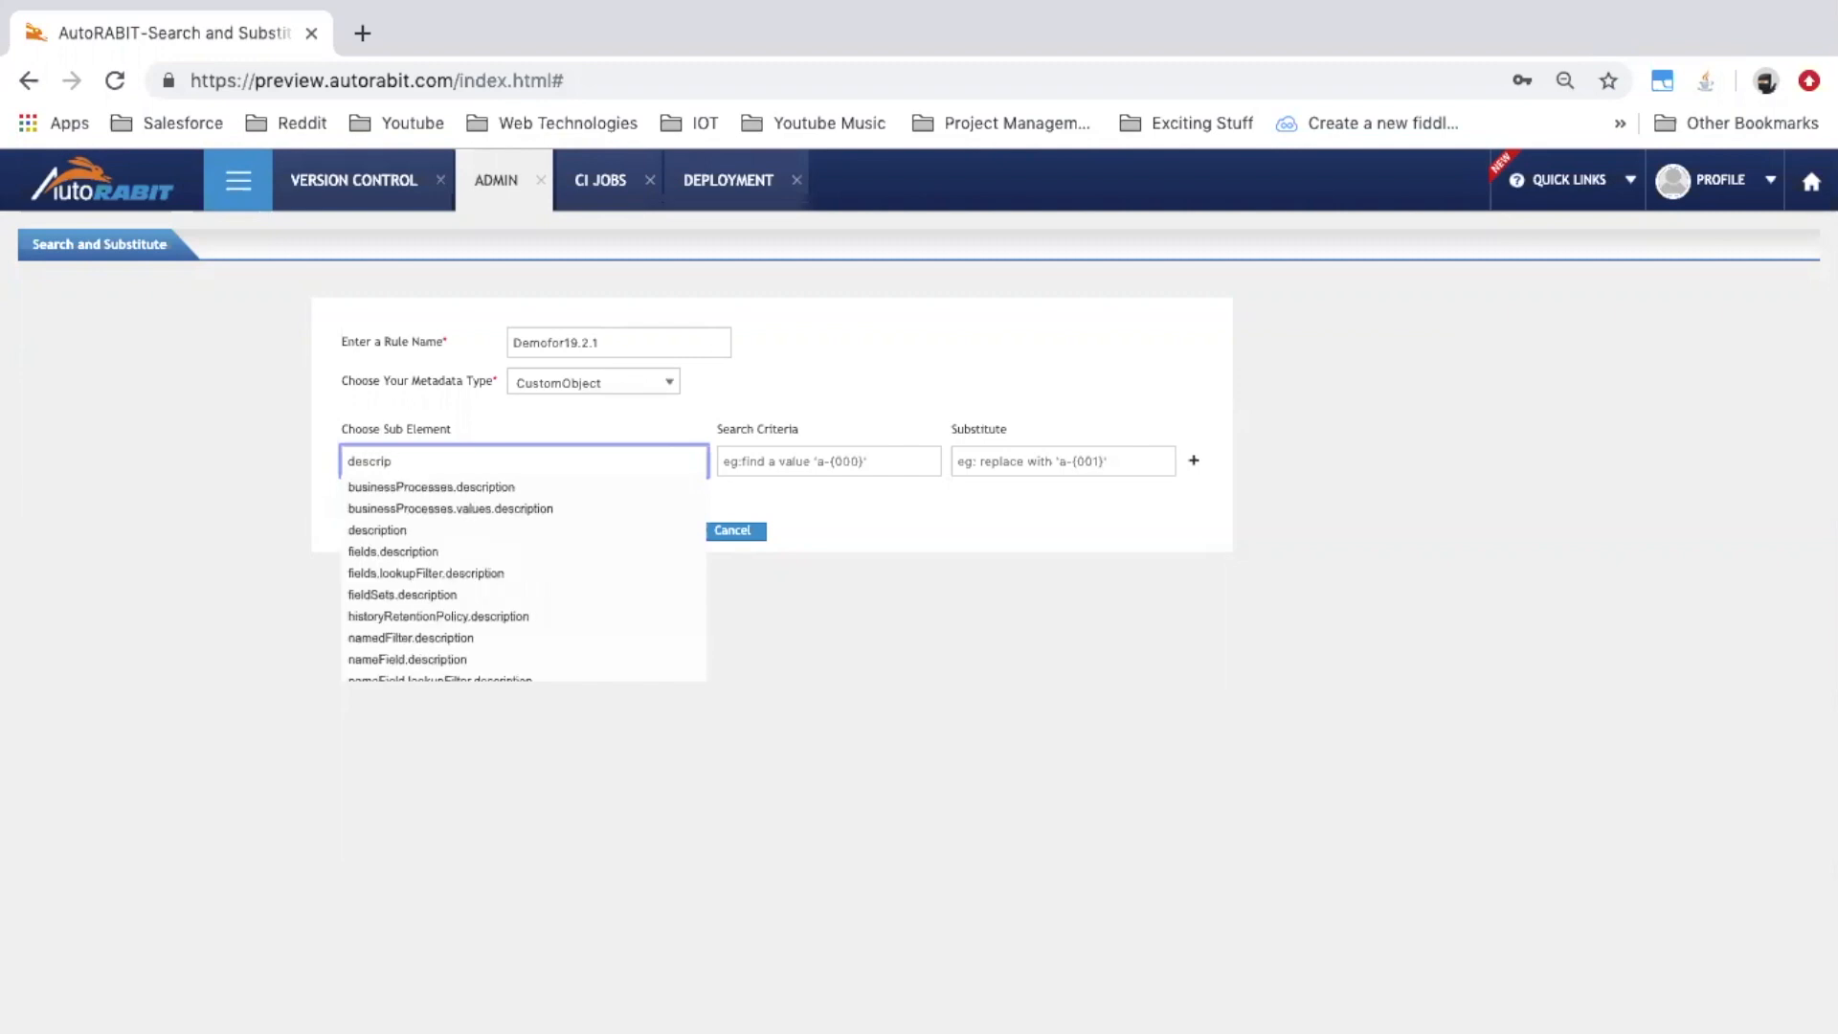
text(tion)
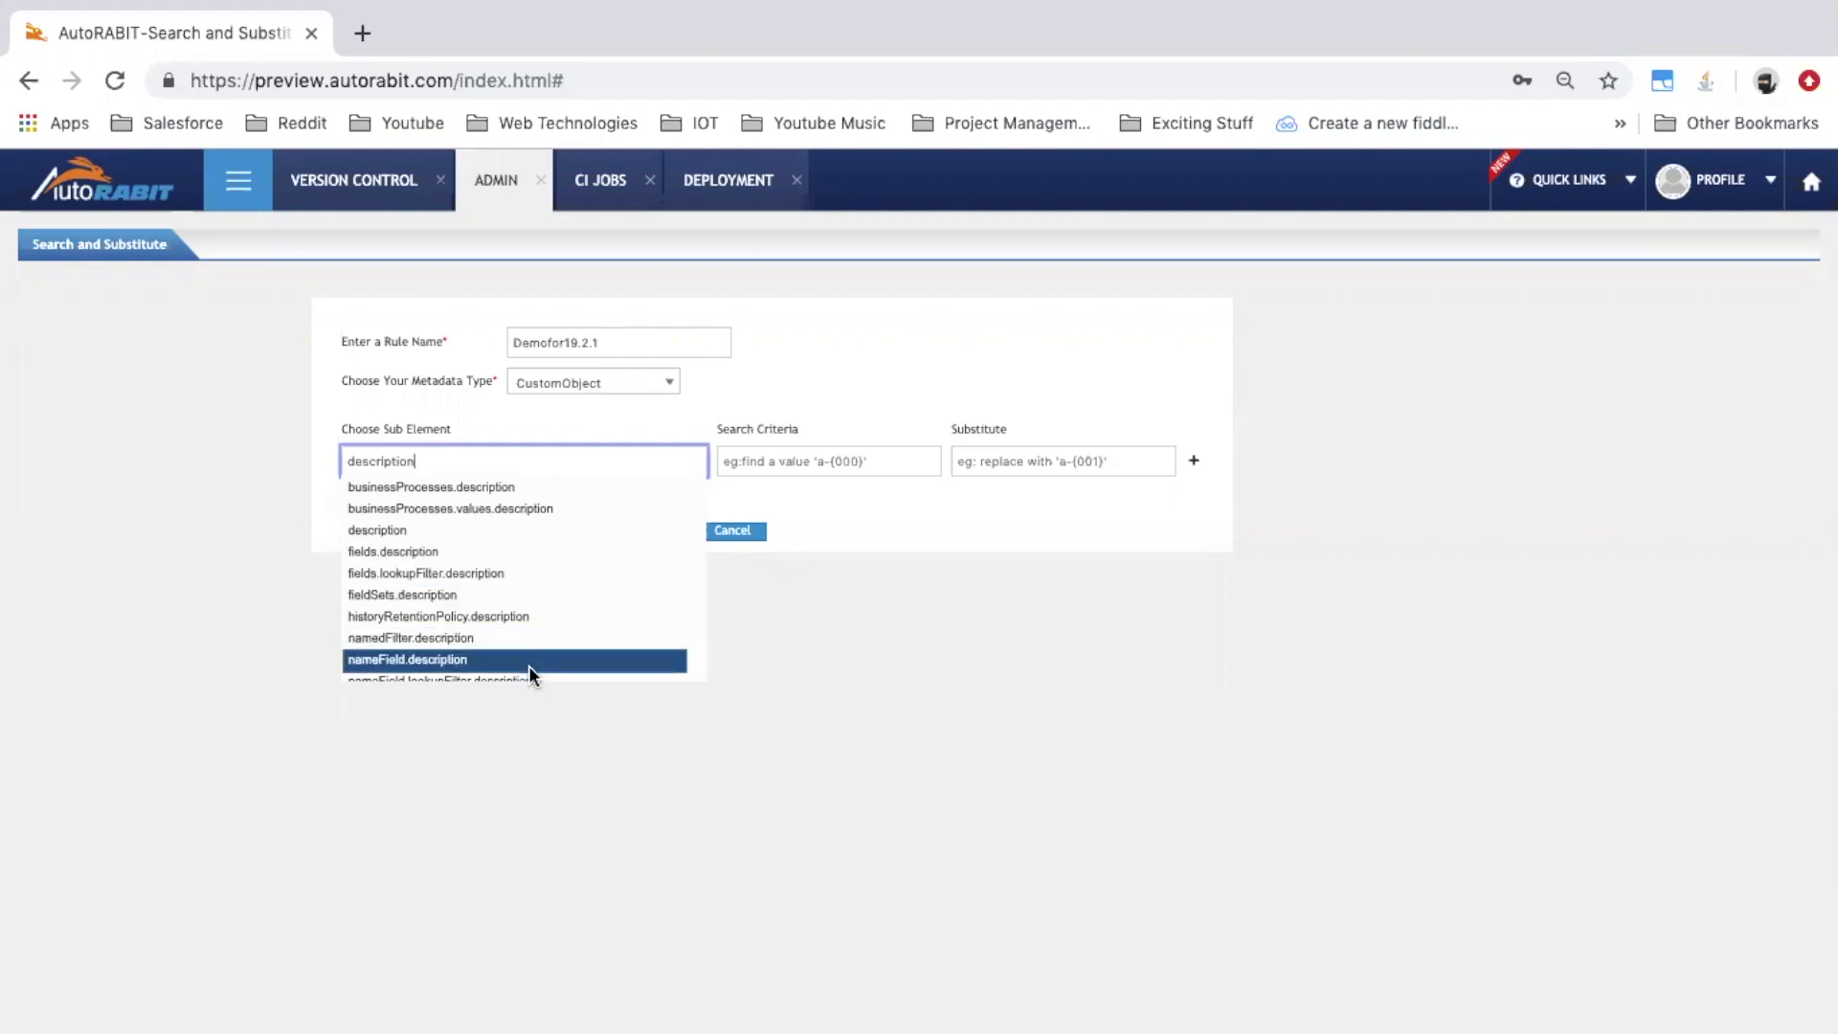
scroll(527, 651, down, 1)
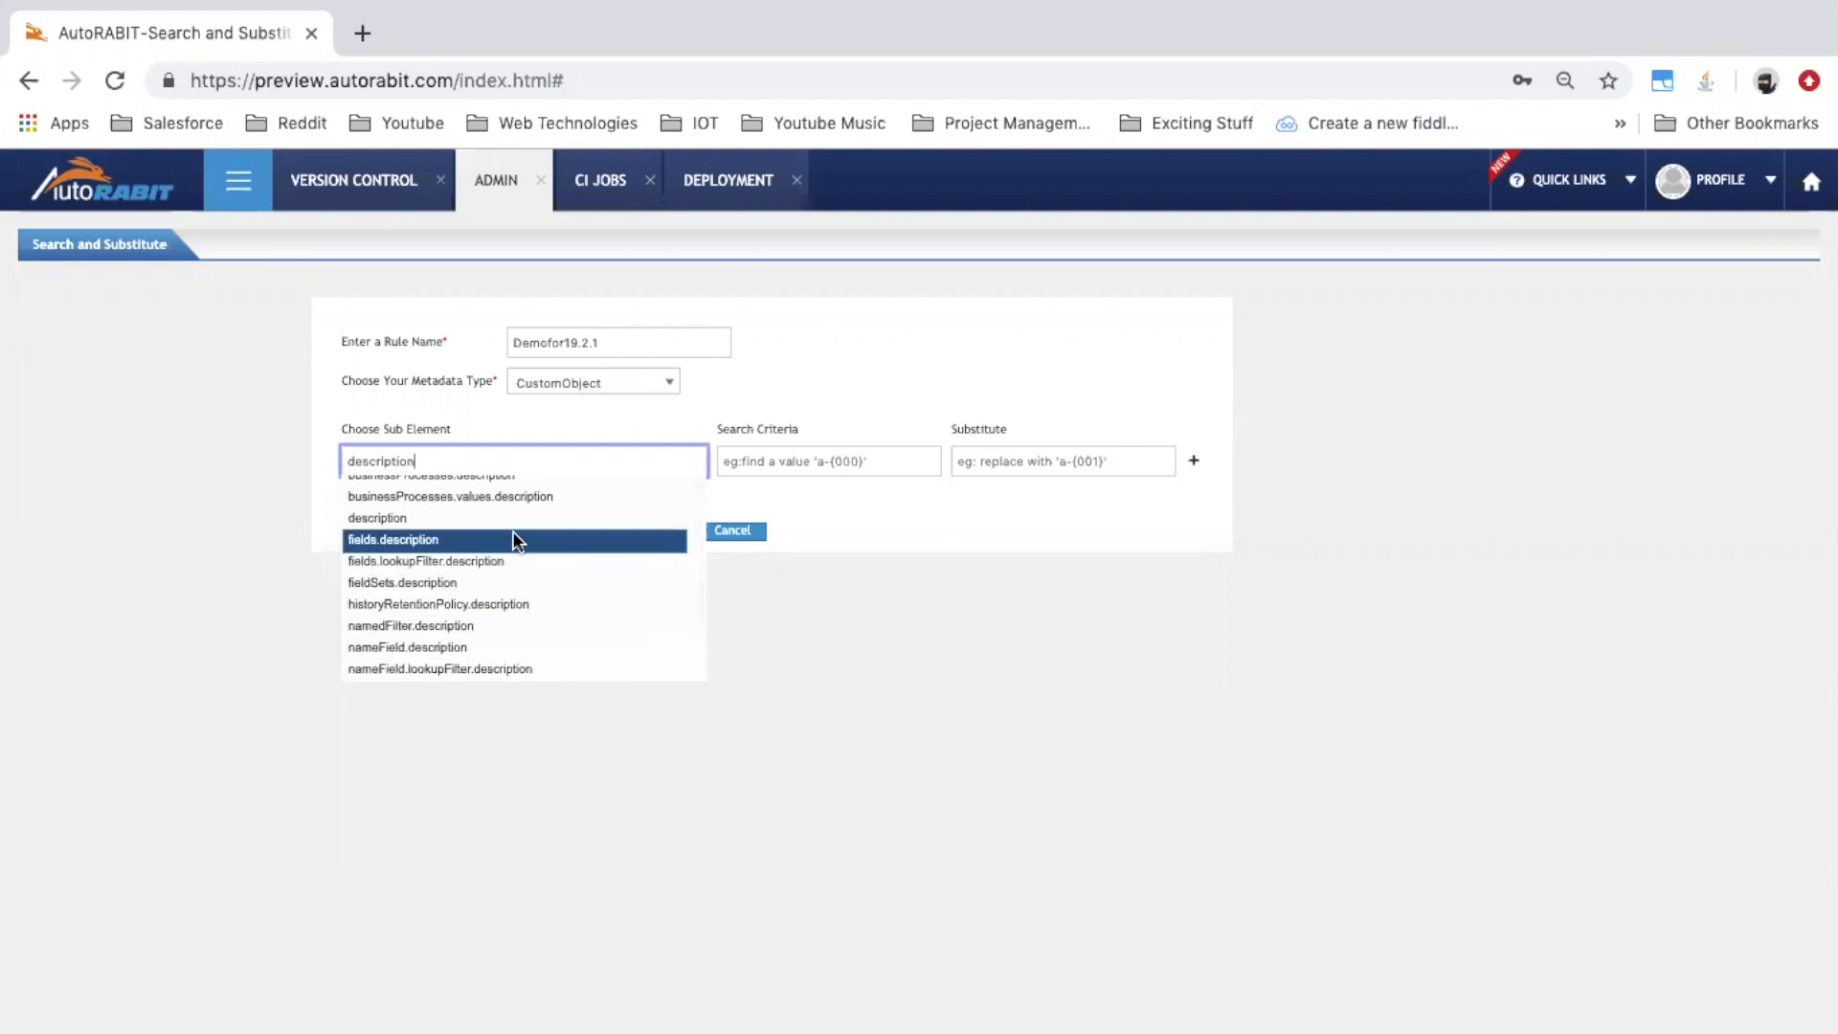
click(502, 539)
Set search text 'one plus one equals two', substitute 'yeah, thats true.', and save the rule
click(797, 462)
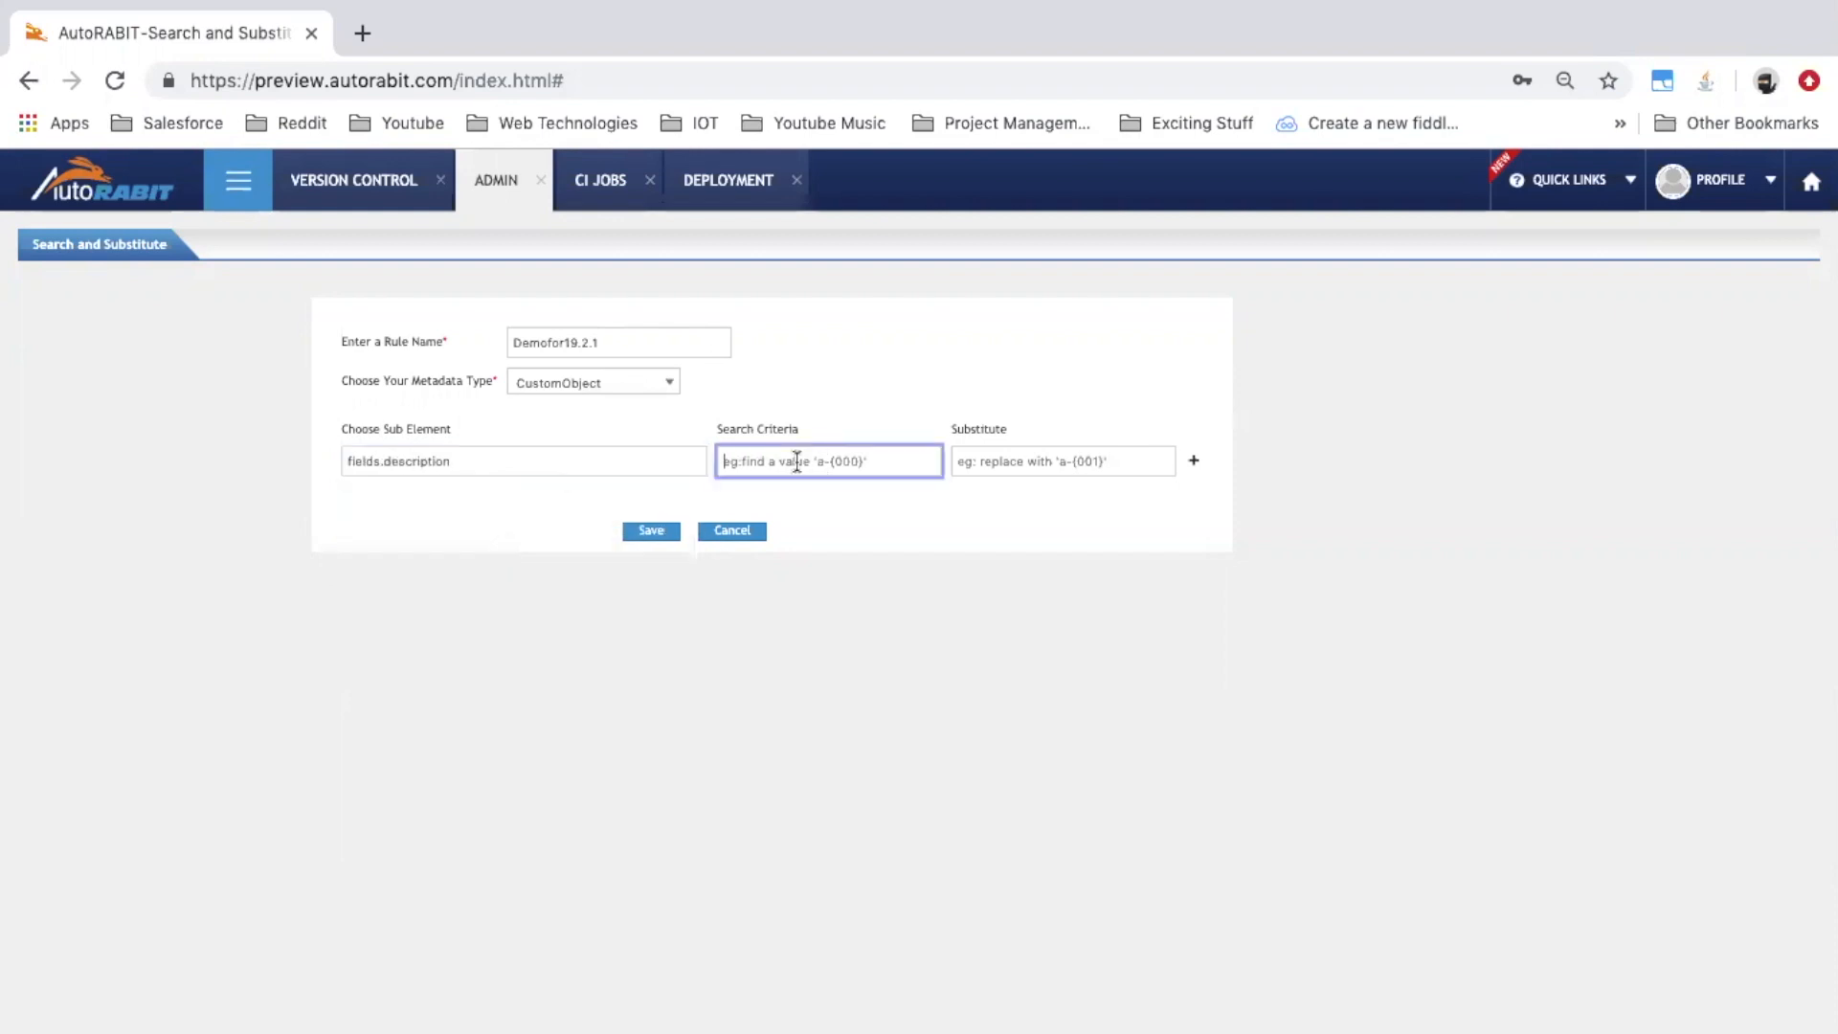
text(The)
key(BackSpace)
key(BackSpace)
key(BackSpace)
text(1111)
key(BackSpace)
key(BackSpace)
text(o)
key(BackSpace)
text(oimne)
key(BackSpace)
key(BackSpace)
key(BackSpace)
key(BackSpace)
key(BackSpace)
key(BackSpace)
text(one plus one equals two)
key(Tab)
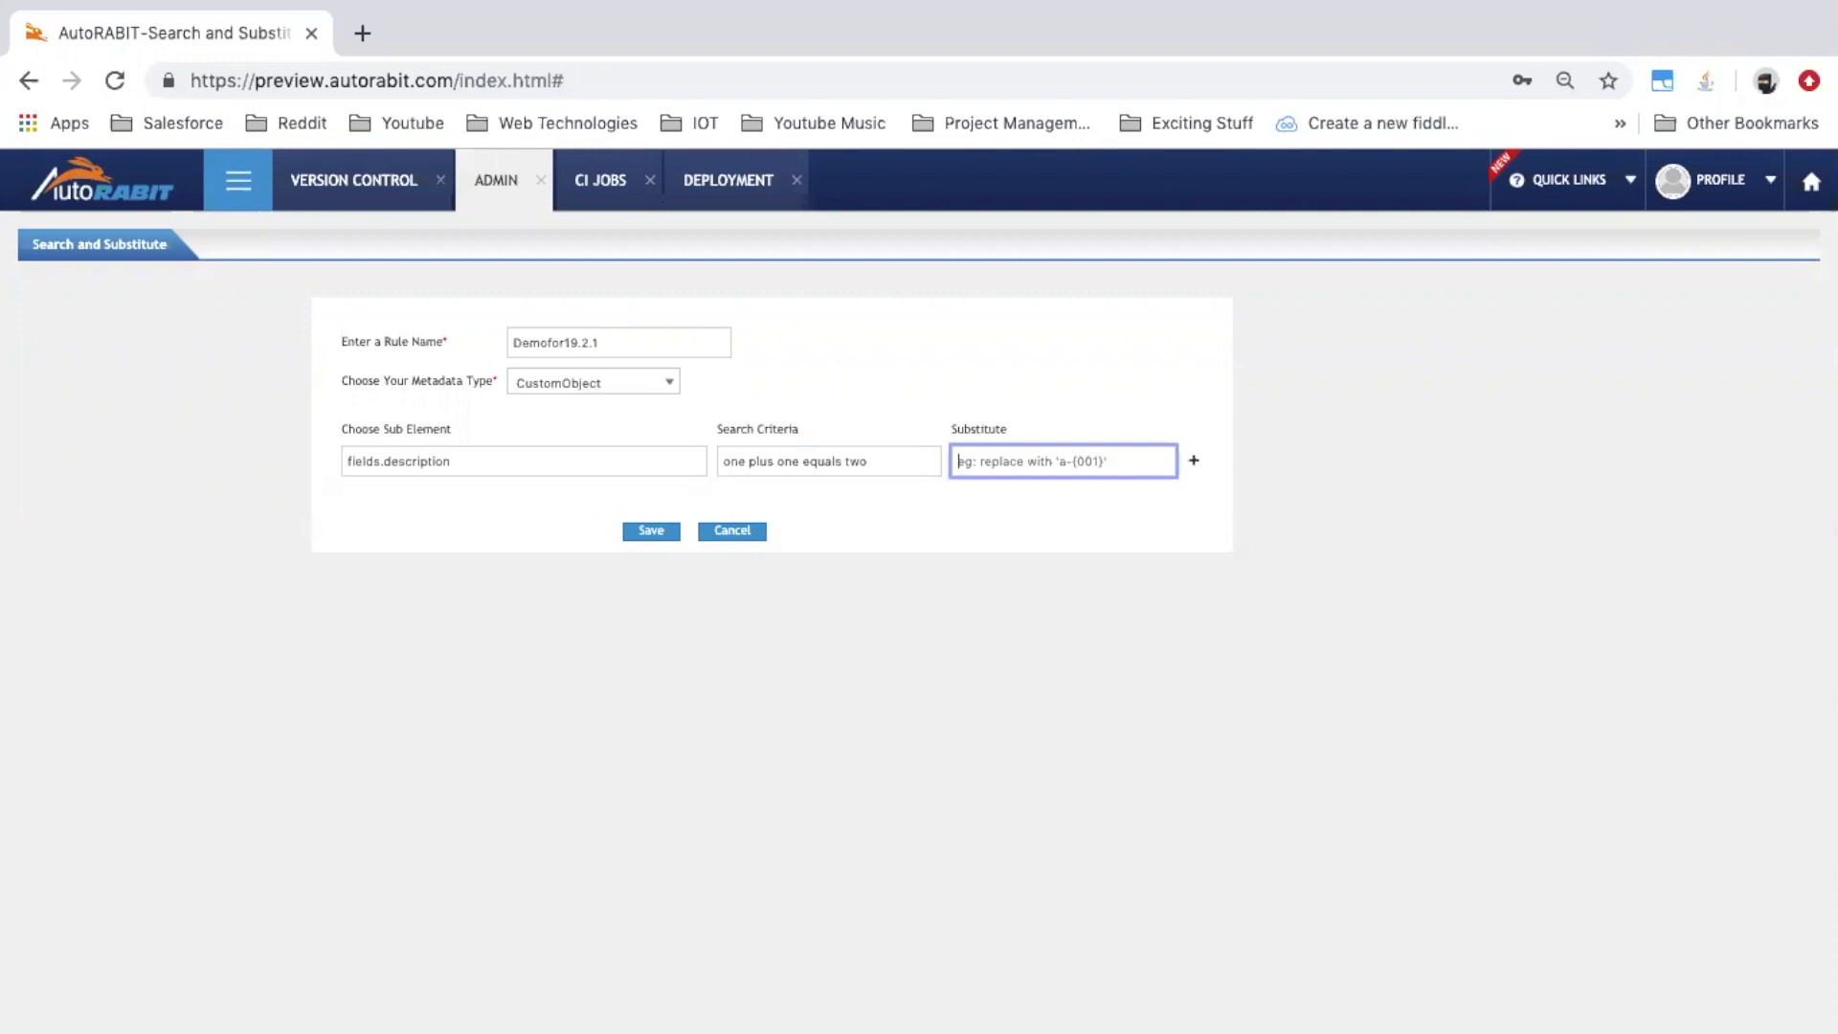
text(yeahs)
key(BackSpace)
text(, thats true.)
click(663, 537)
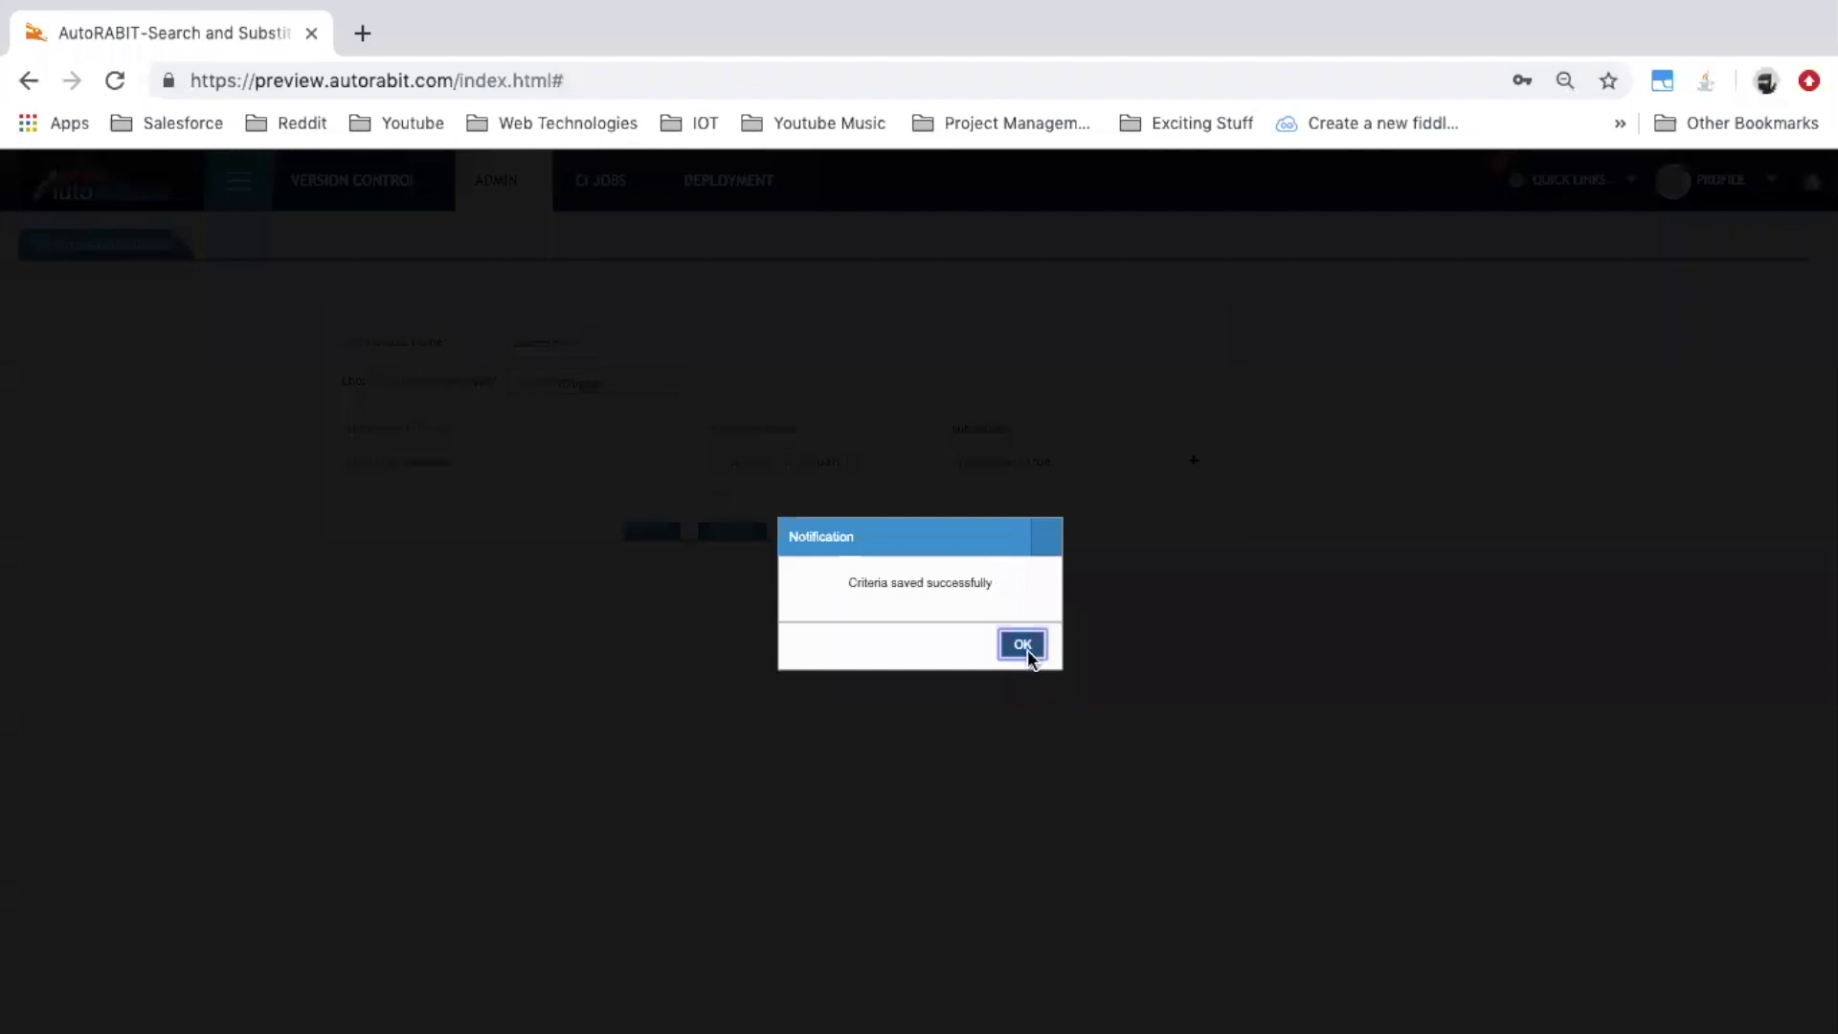
Dismiss the rule's save notification and open the Deployment workspace from the module menu
click(1022, 646)
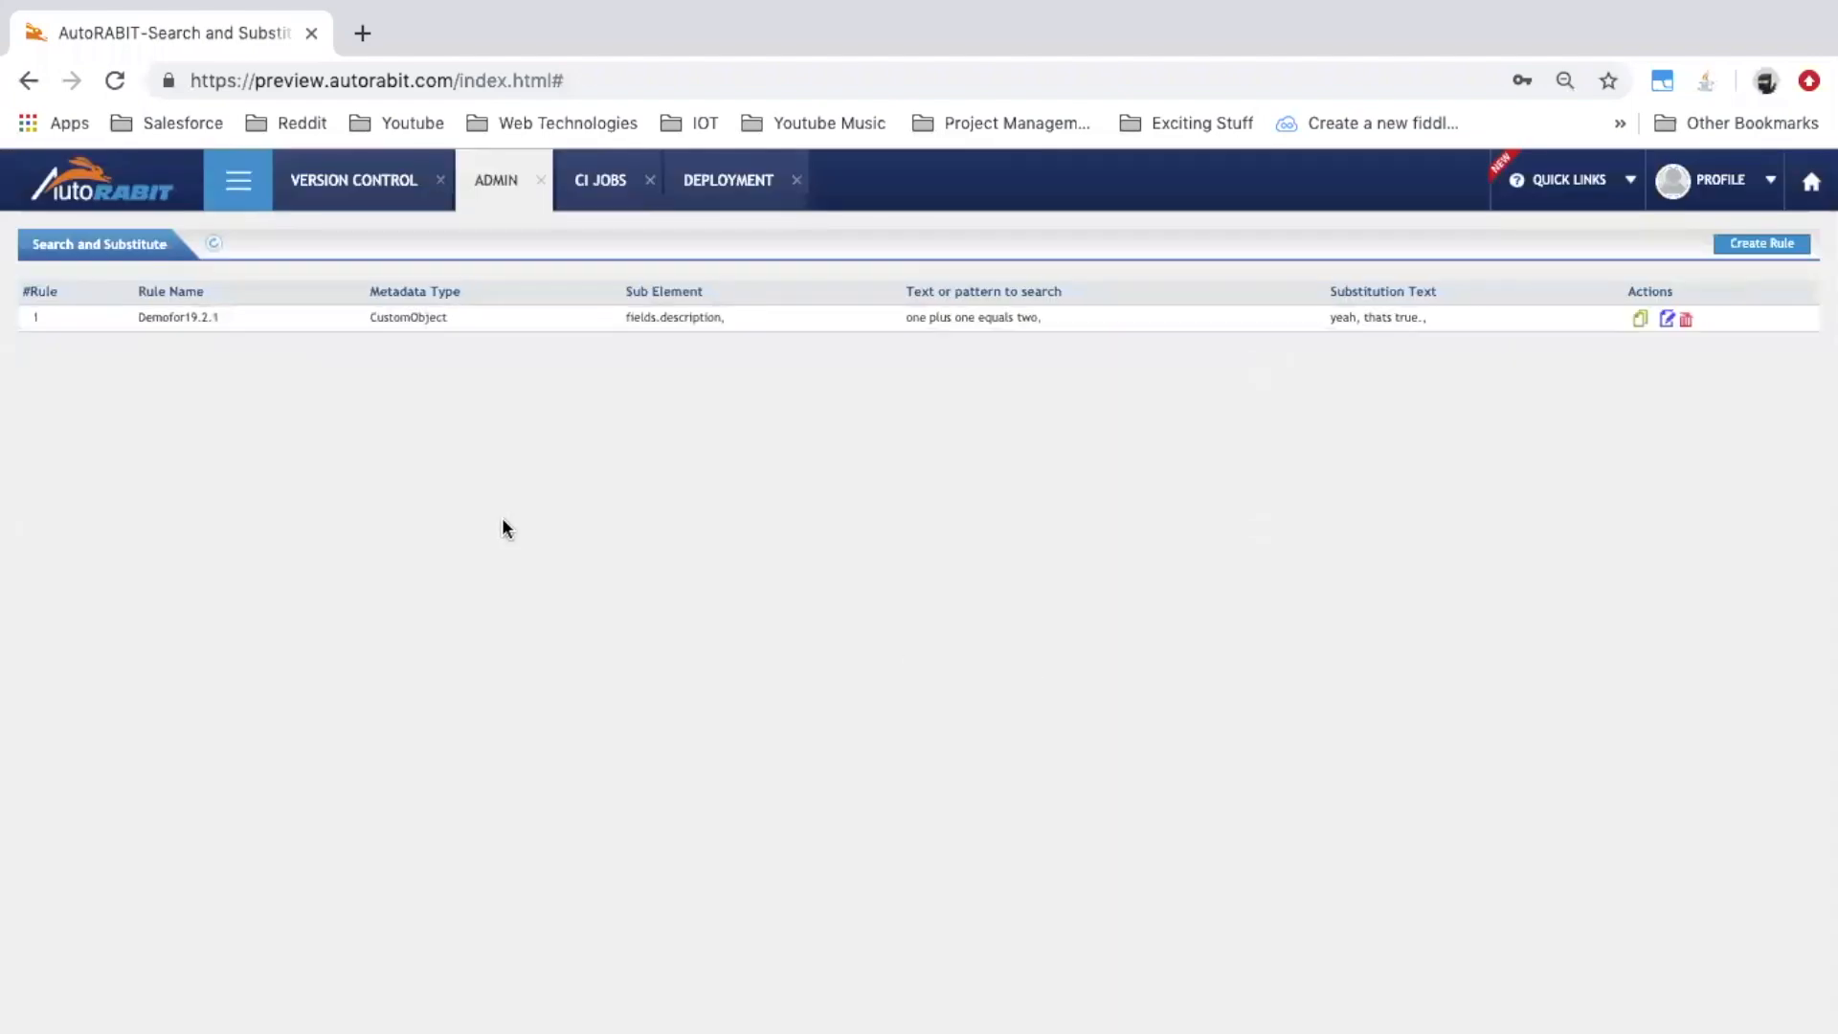
click(343, 195)
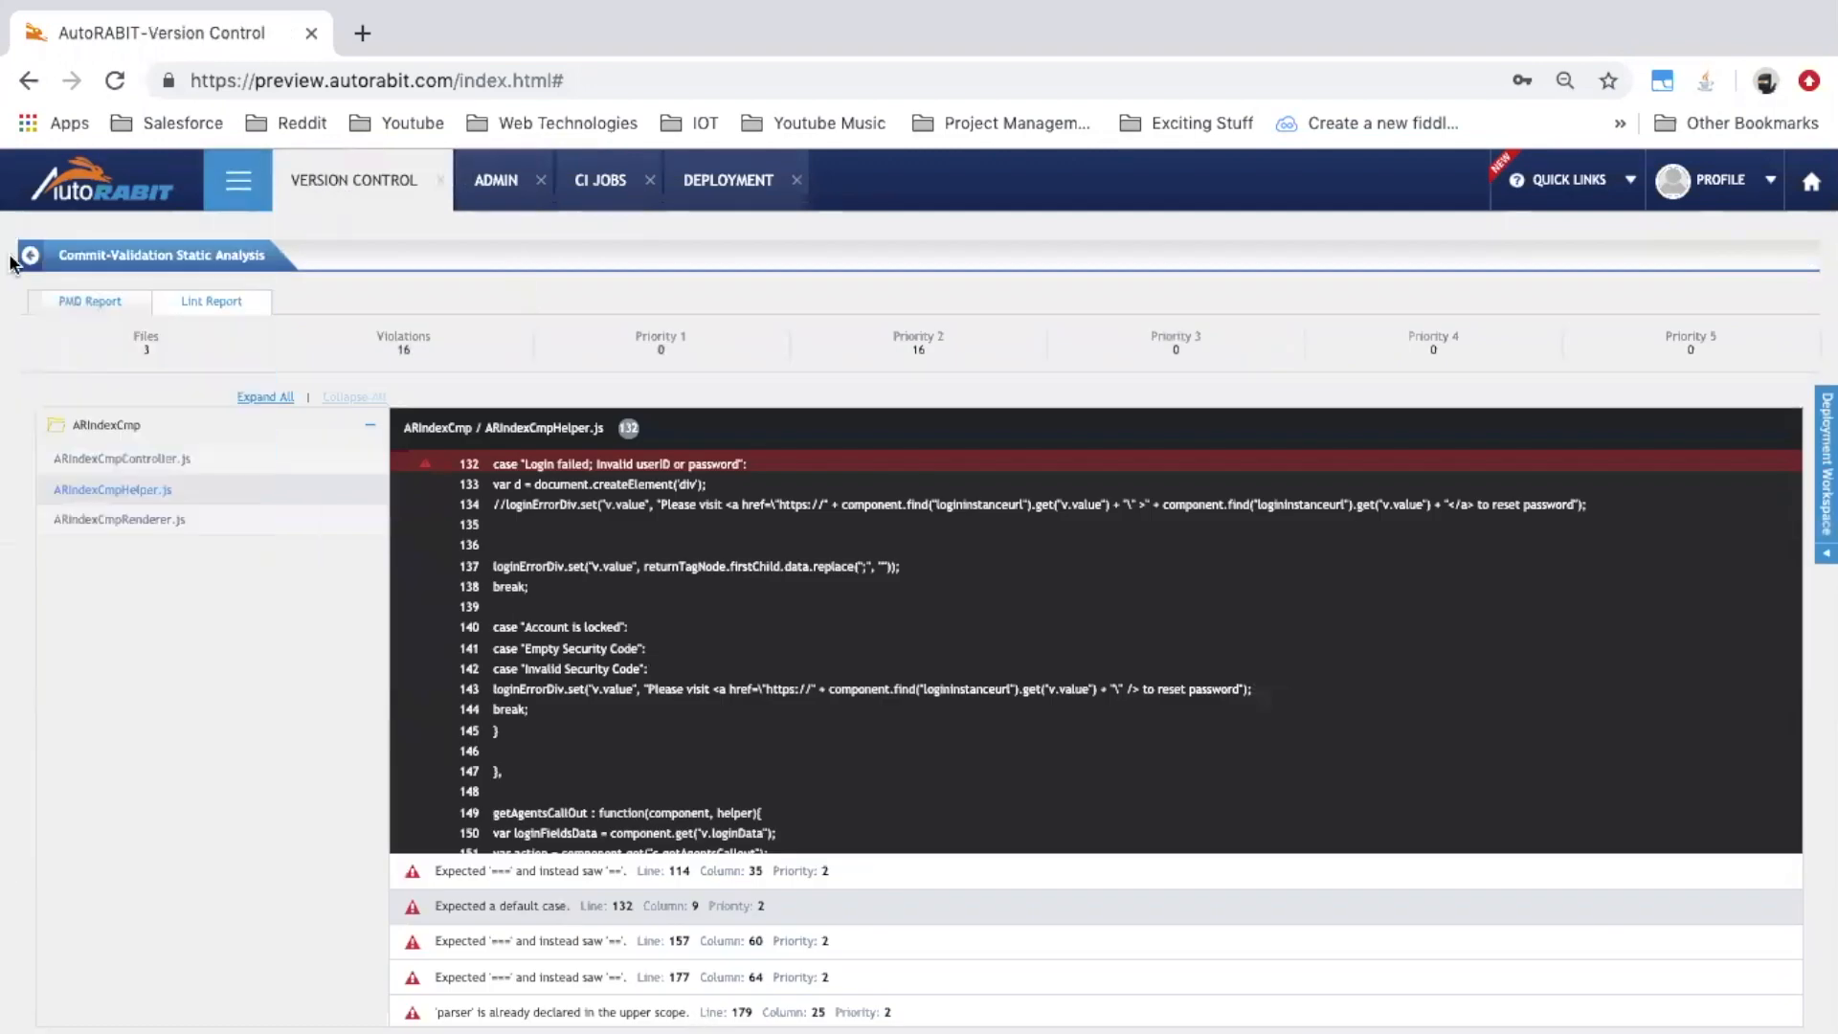
click(238, 180)
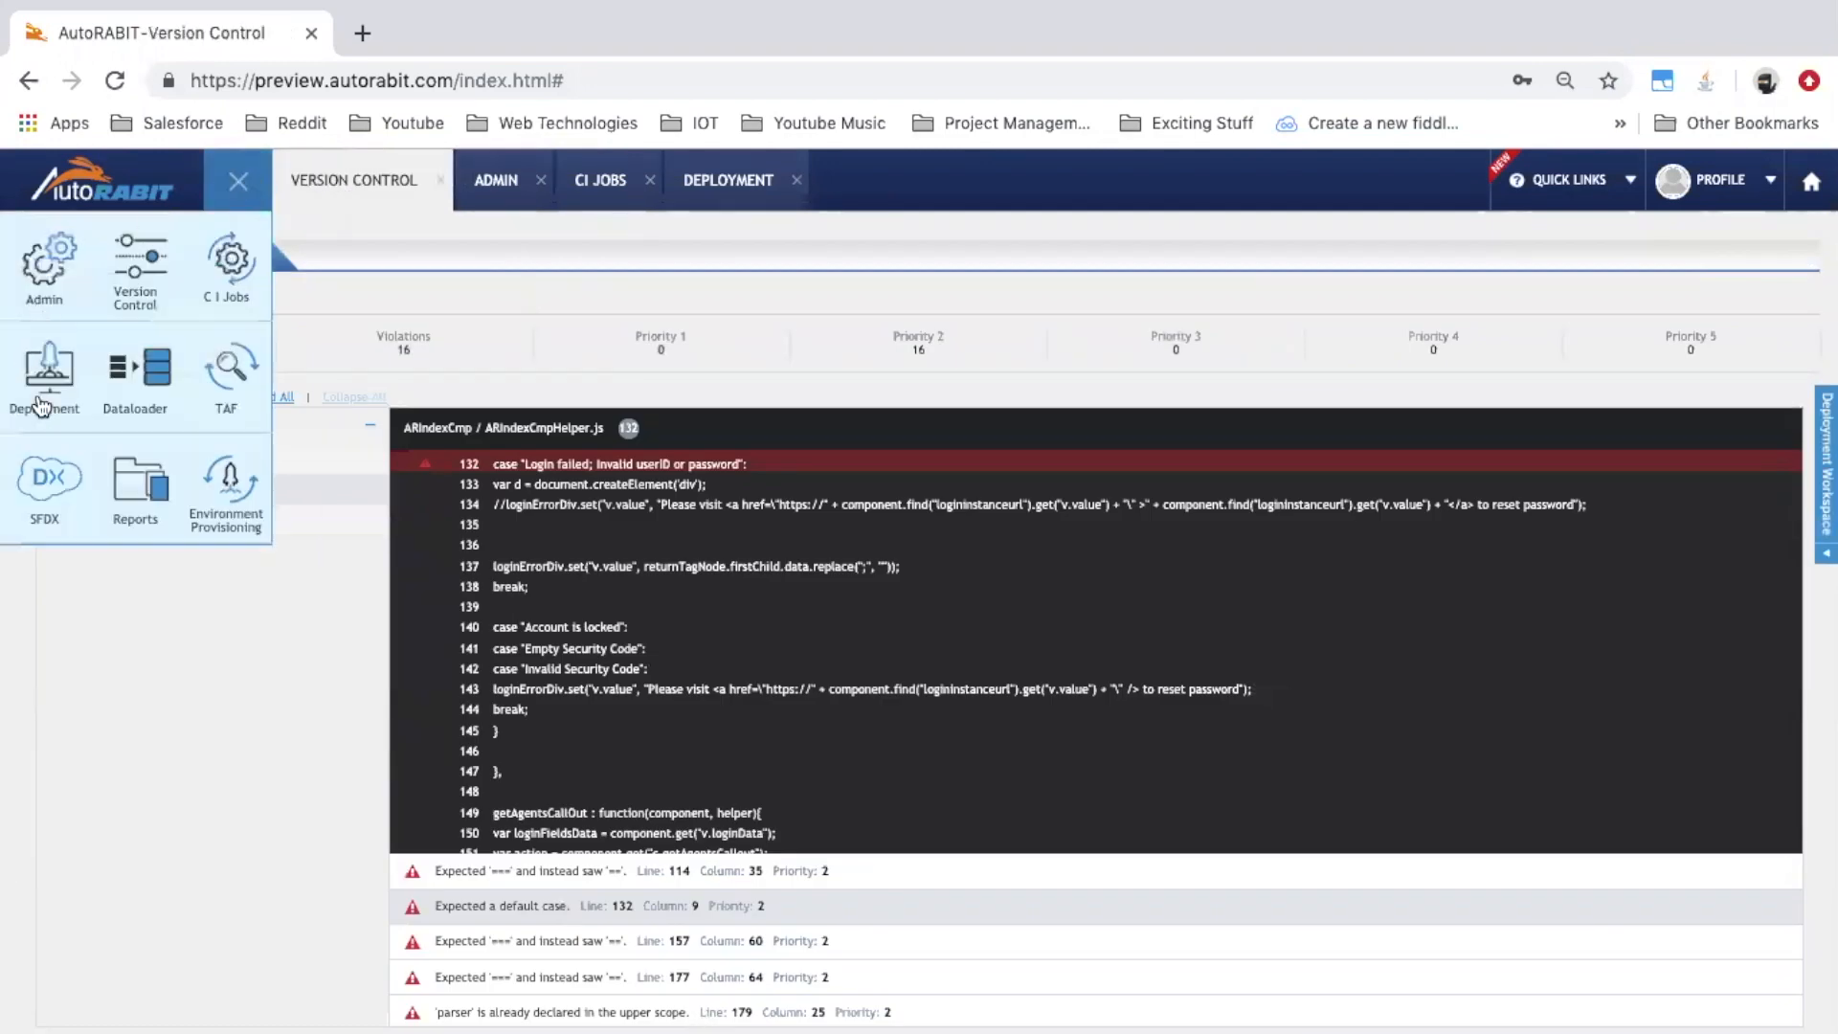
click(40, 403)
click(239, 180)
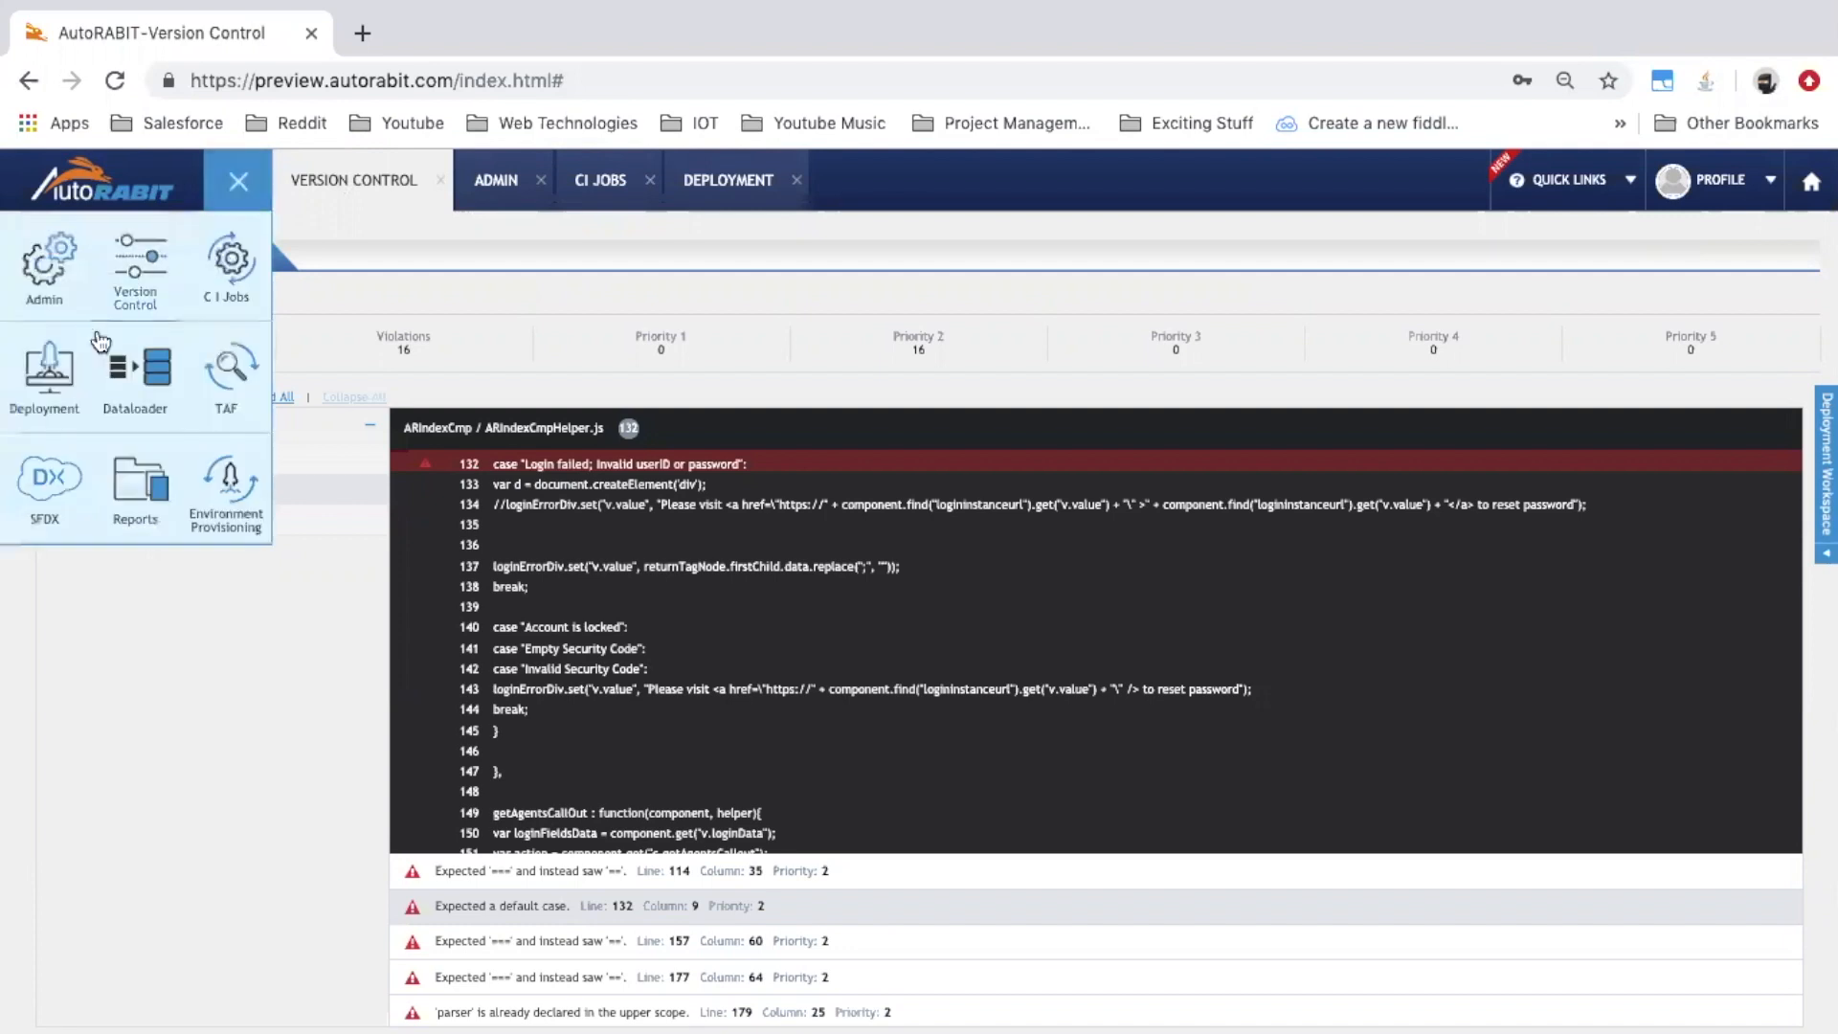
click(48, 369)
click(75, 477)
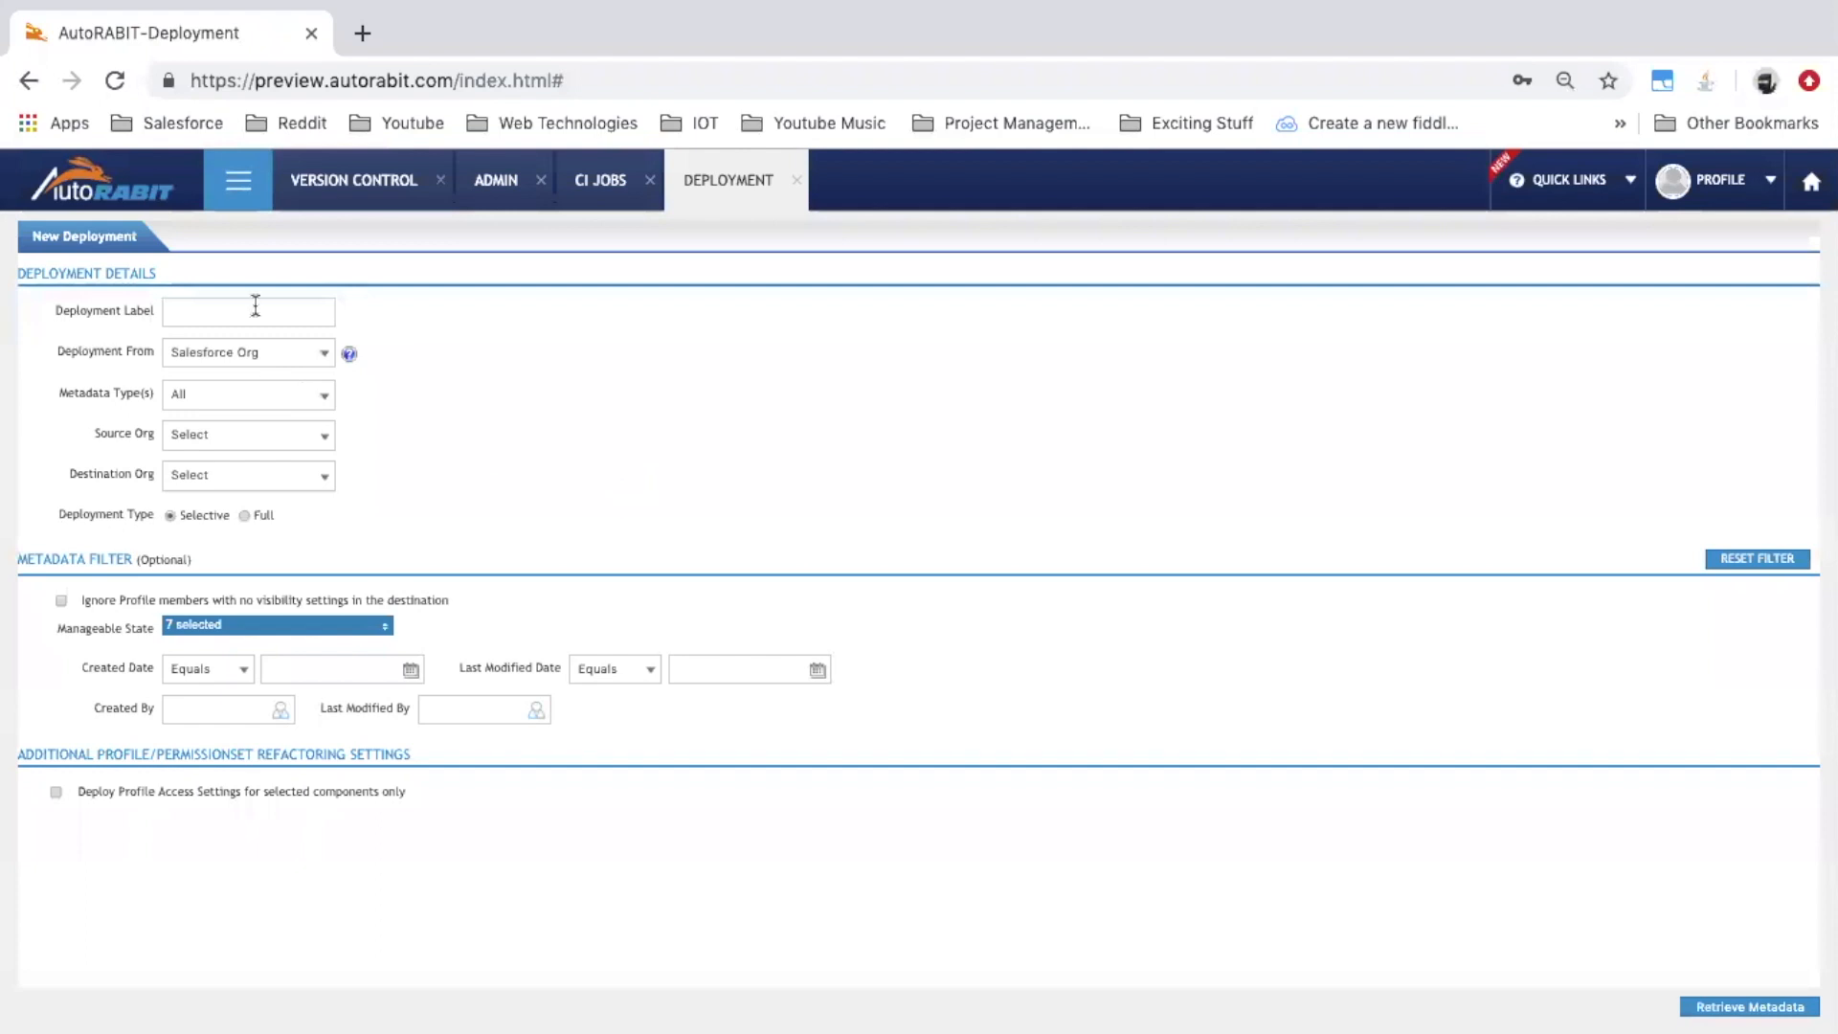
Label the new deployment Demofor19.2.1, choose source and destination orgs, and retrieve metadata
click(255, 308)
text(De)
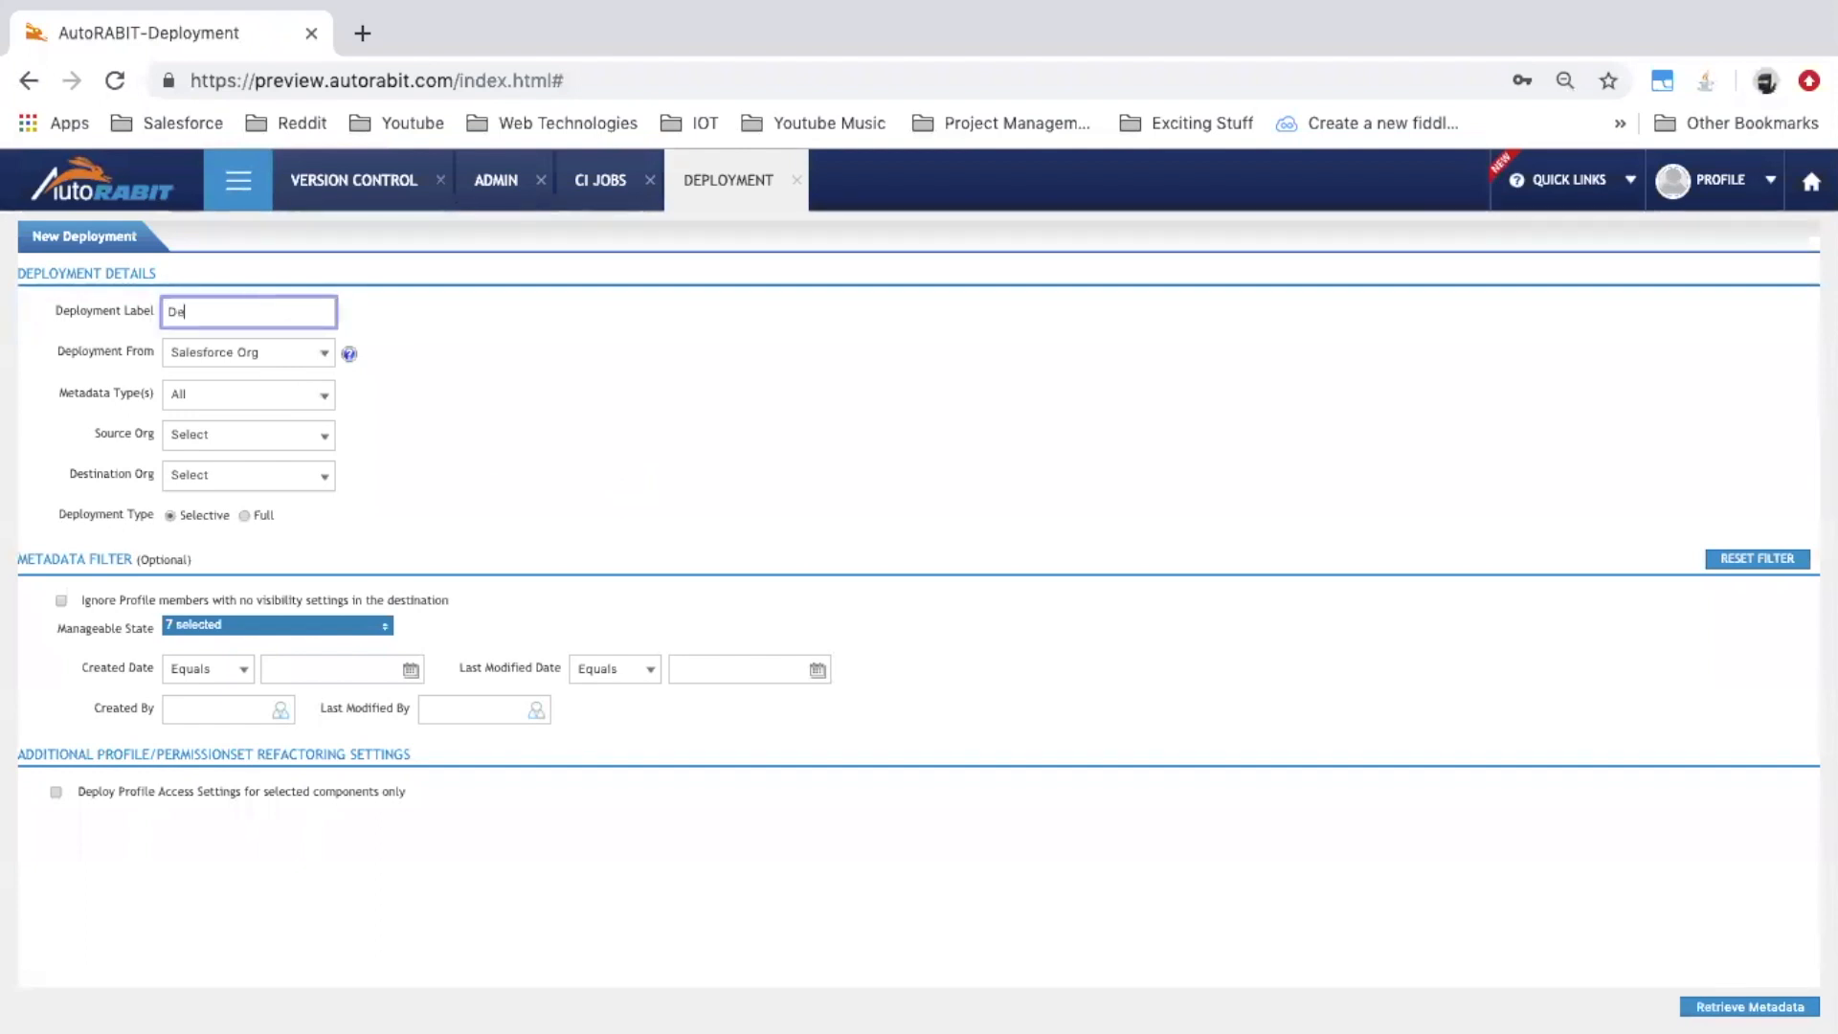
text(mofor19.2.1)
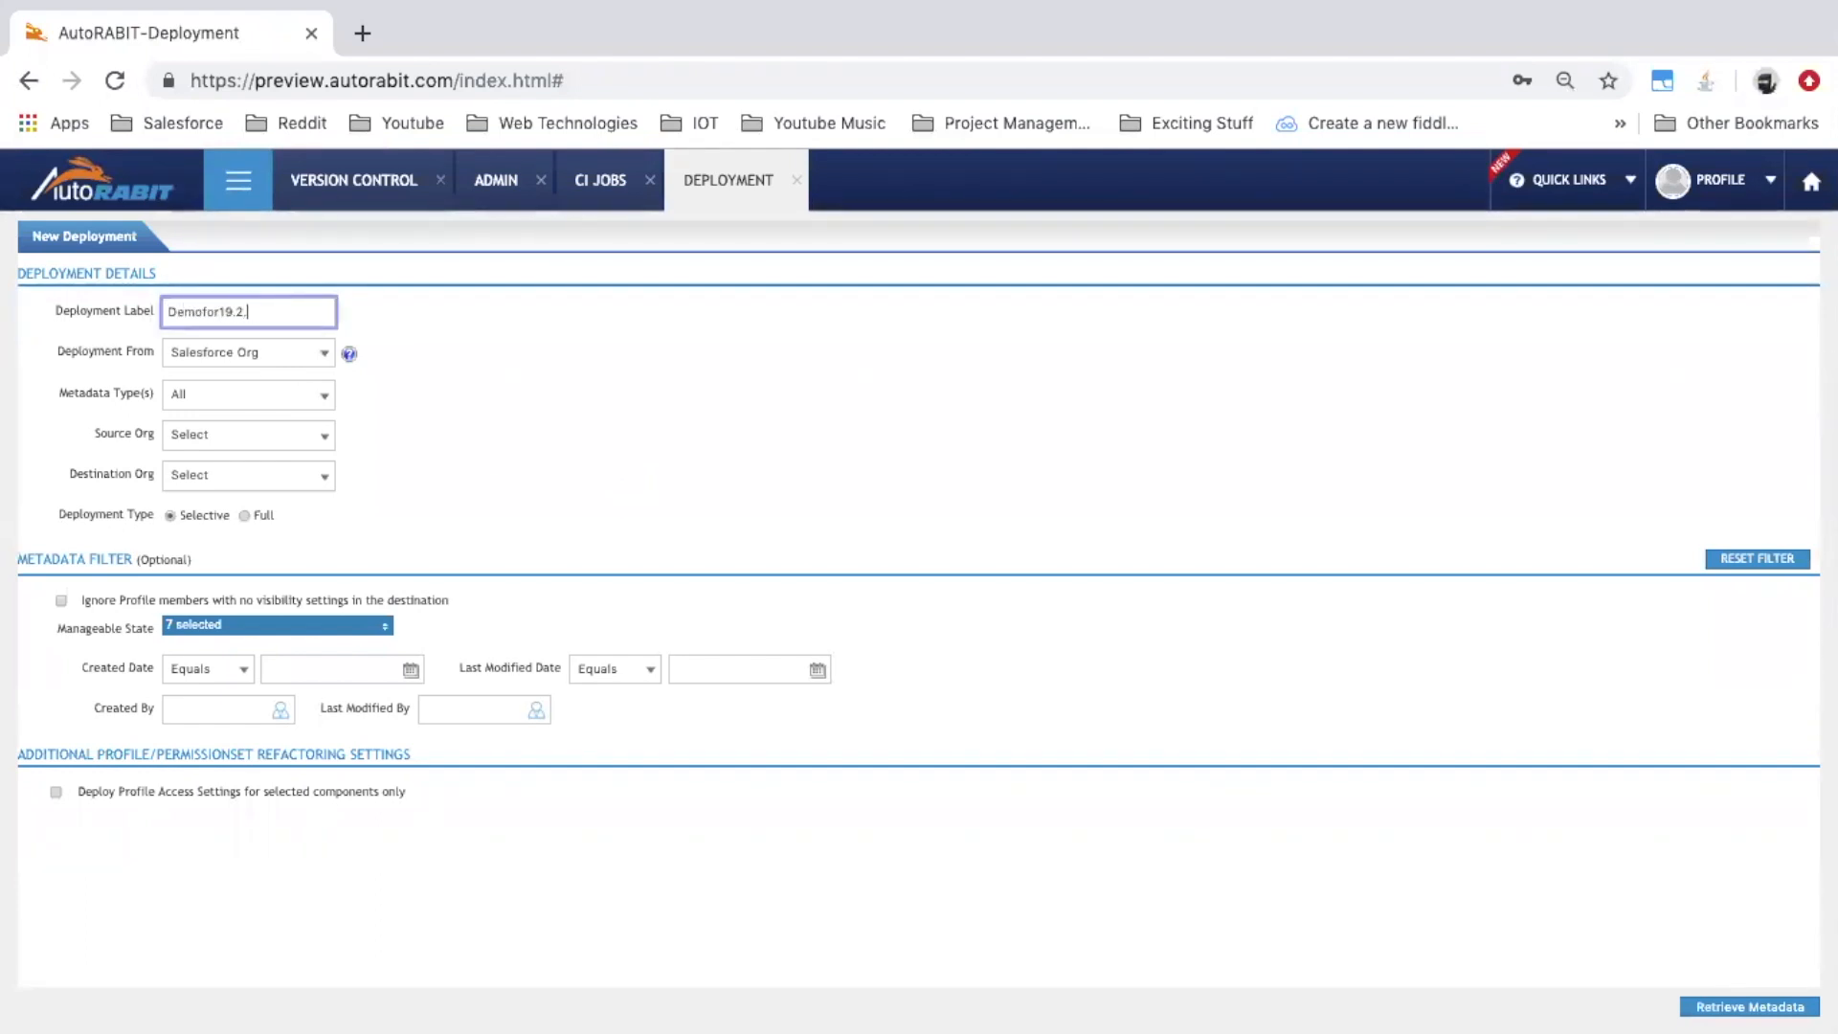
click(268, 436)
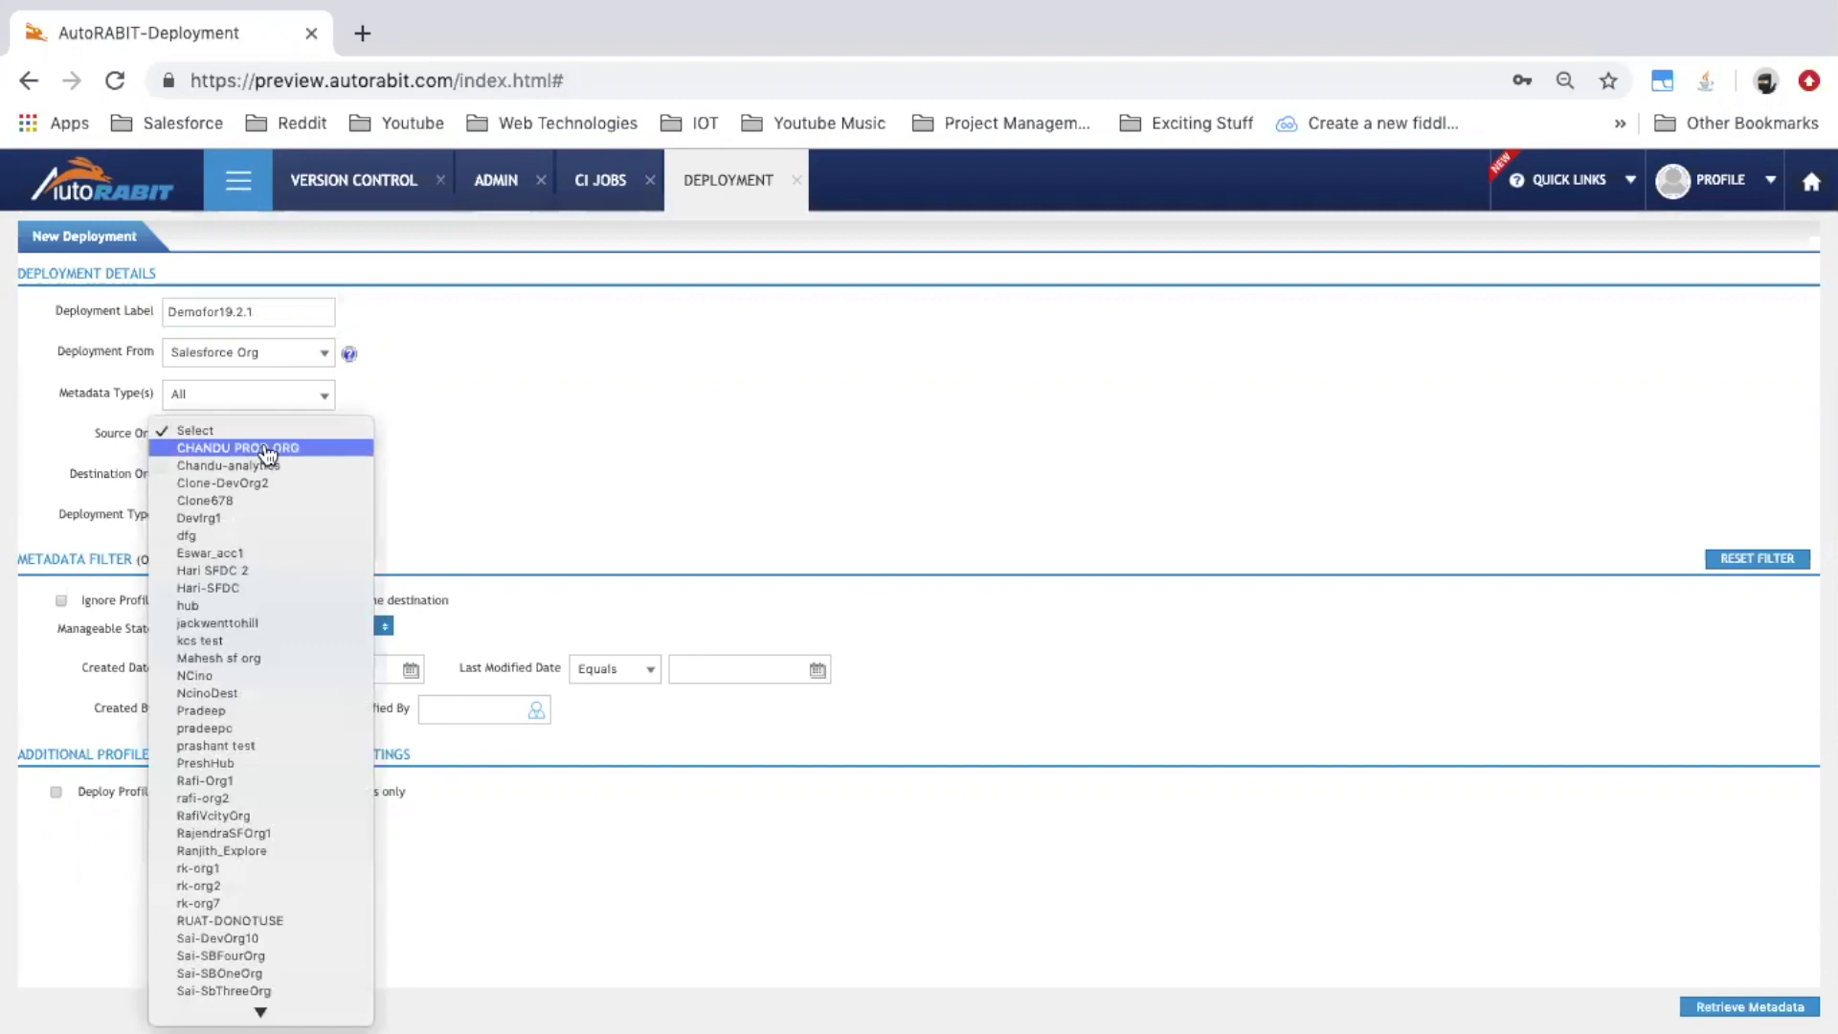
click(269, 450)
click(260, 476)
click(262, 491)
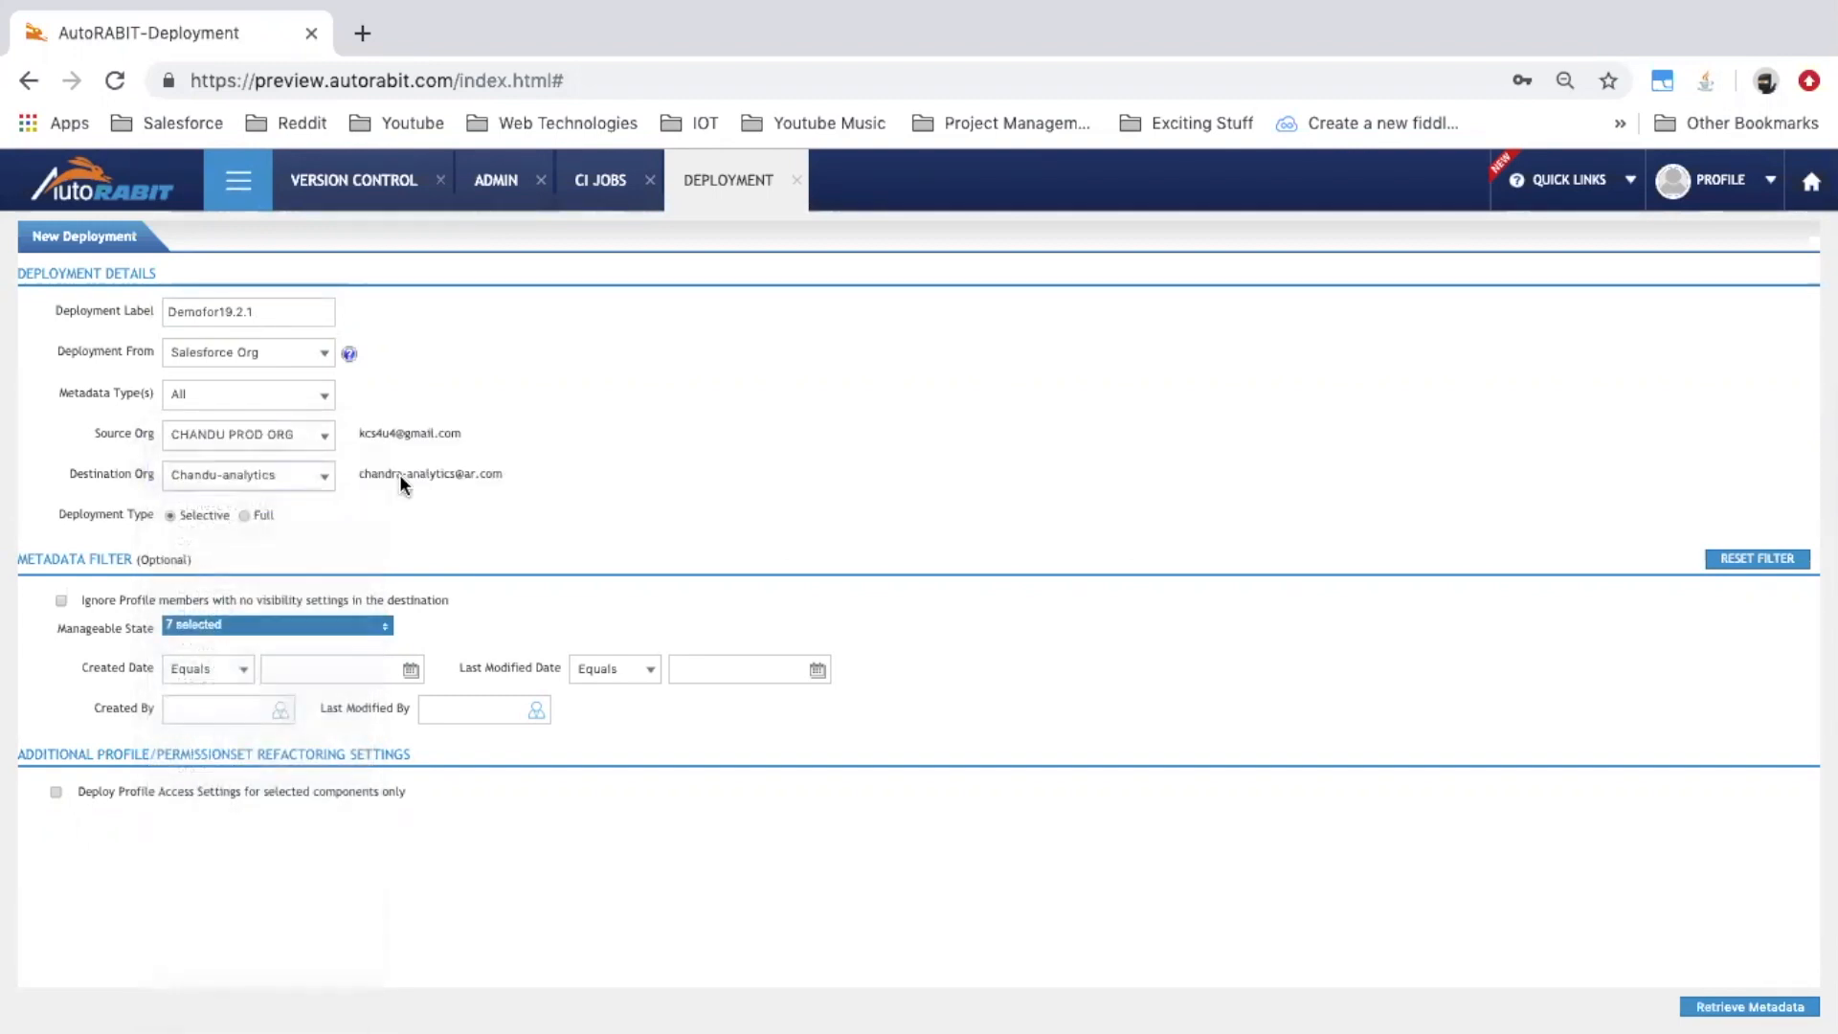
click(1760, 1008)
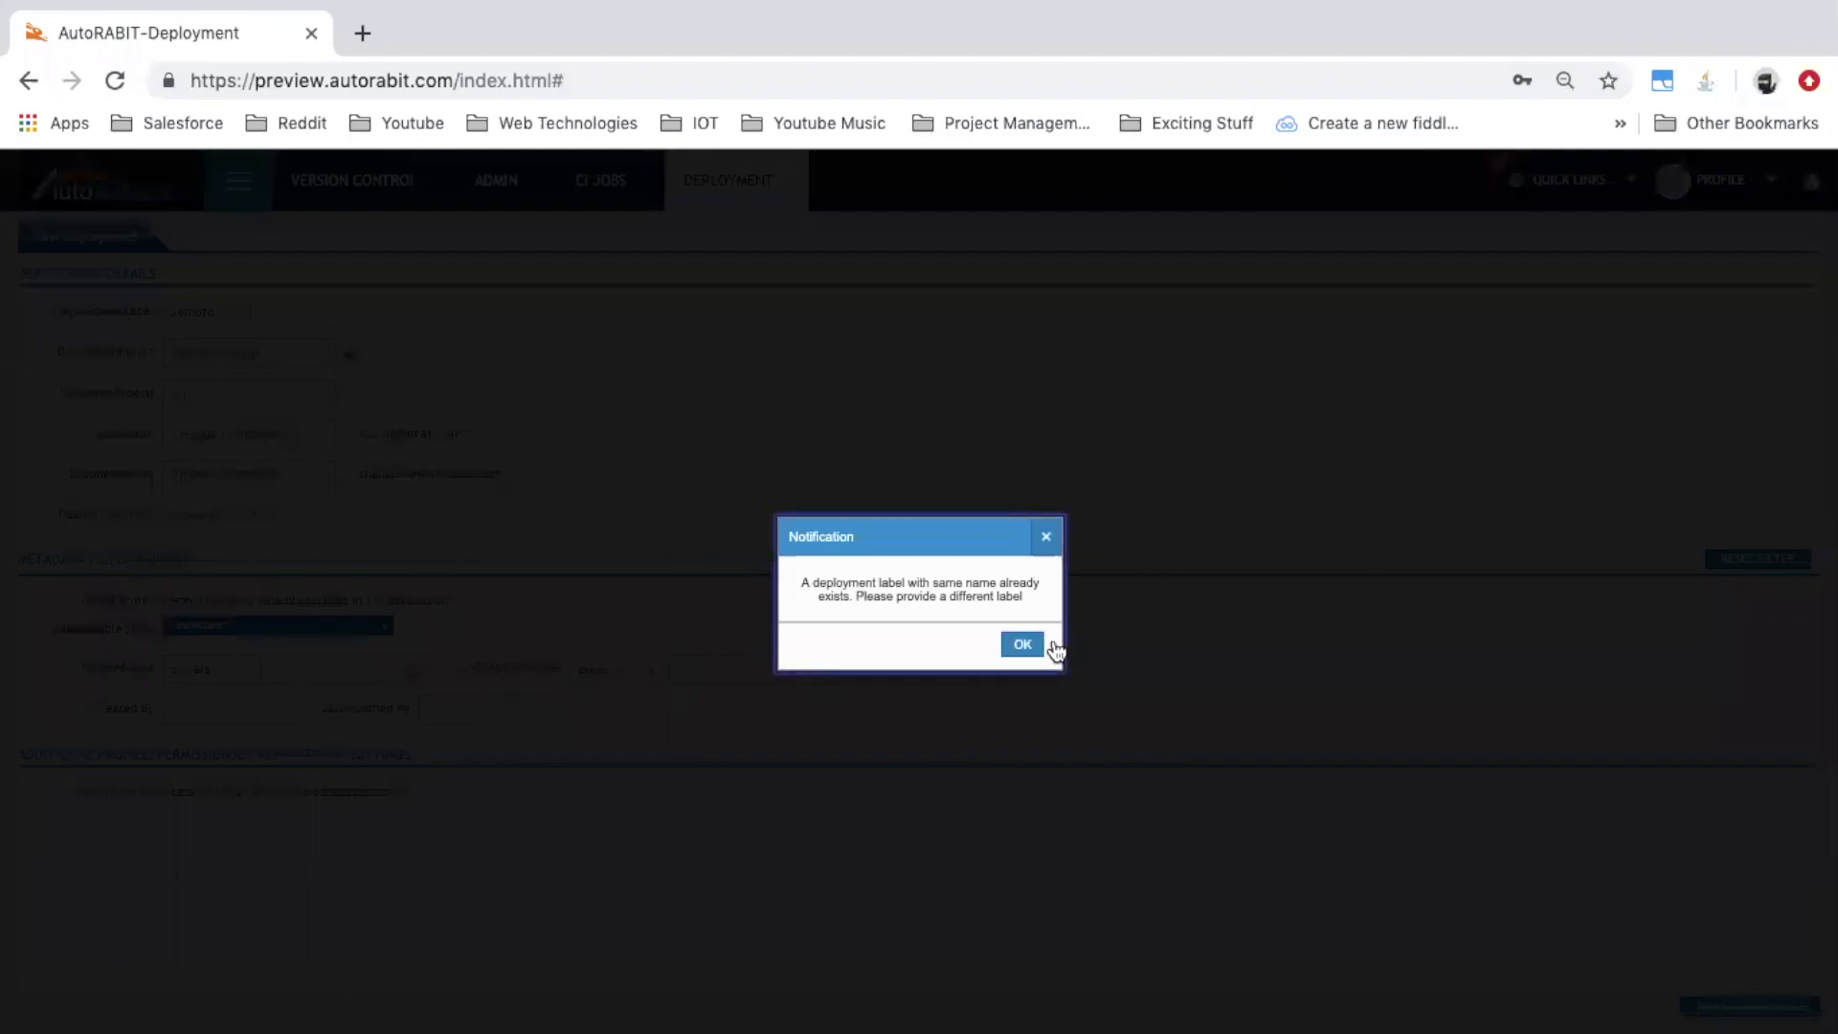
Append '.1' to the duplicate label to make it unique and retrieve metadata again
click(1029, 647)
click(315, 310)
text(.1)
click(1758, 1008)
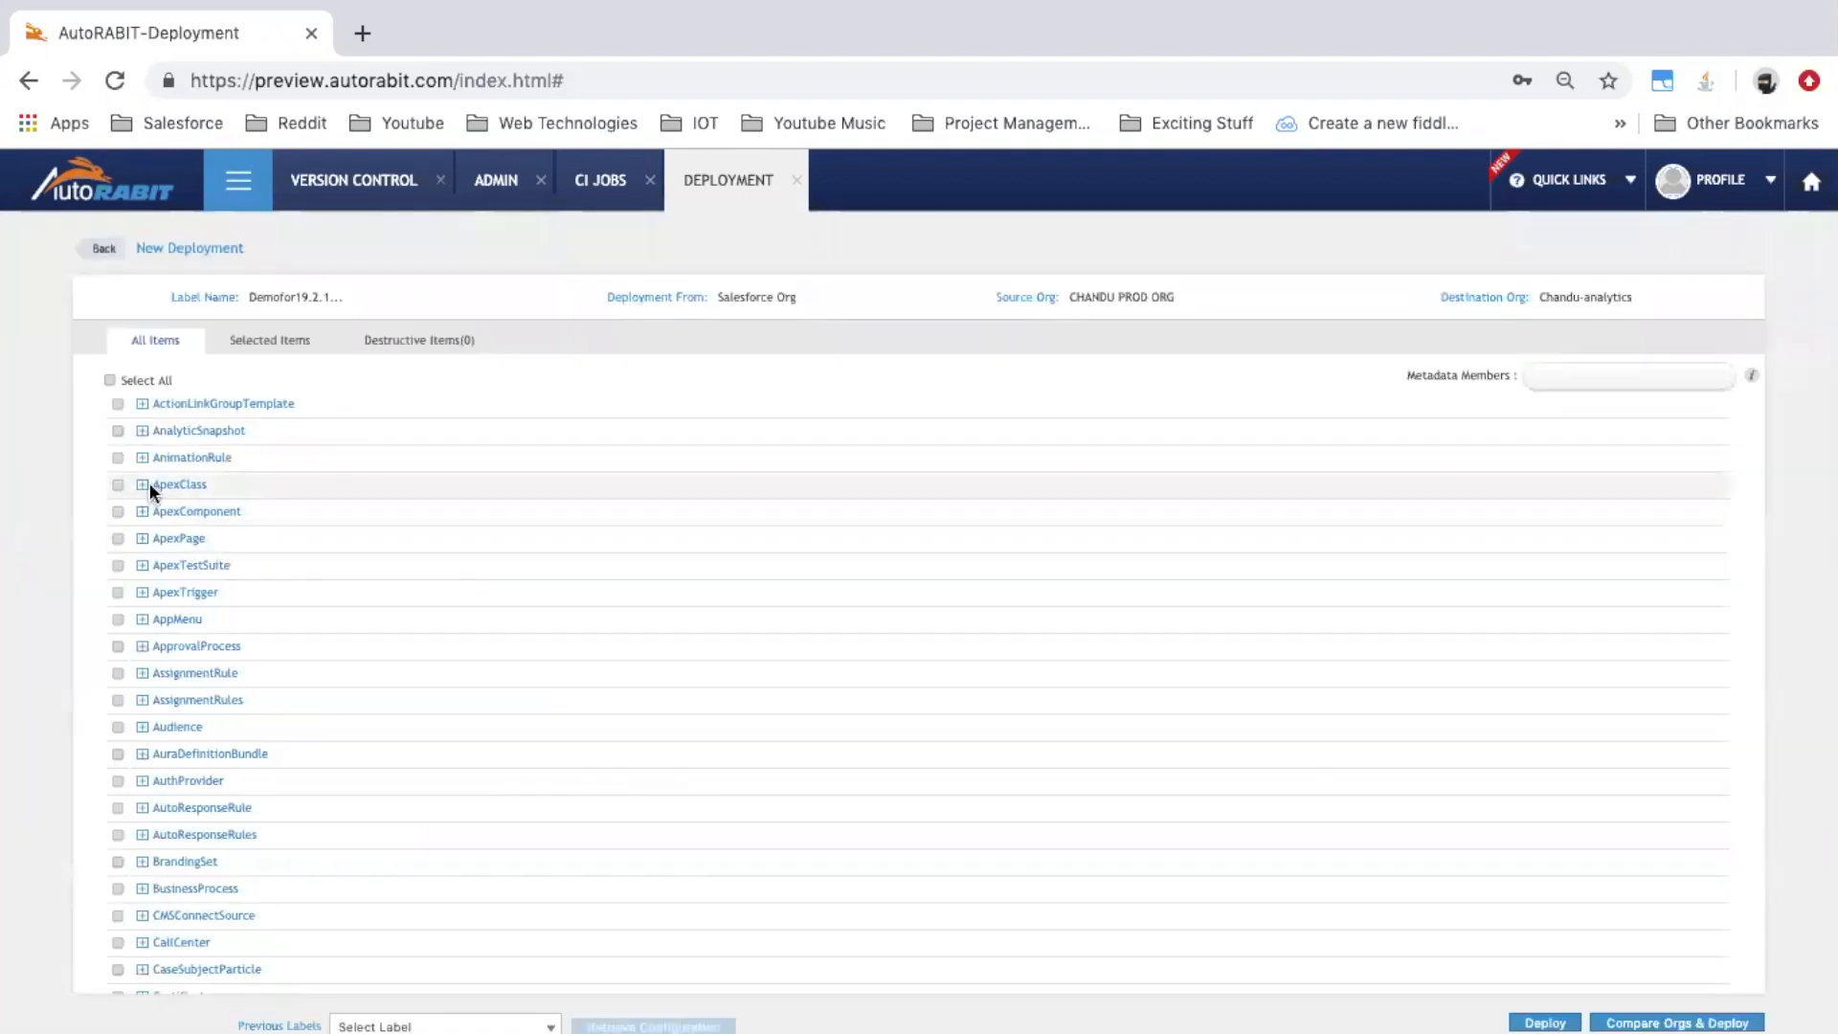
Find the CustomField entries, select Account.abc__c, and start the deployment
key(ctrl+f)
text(custom)
click(144, 773)
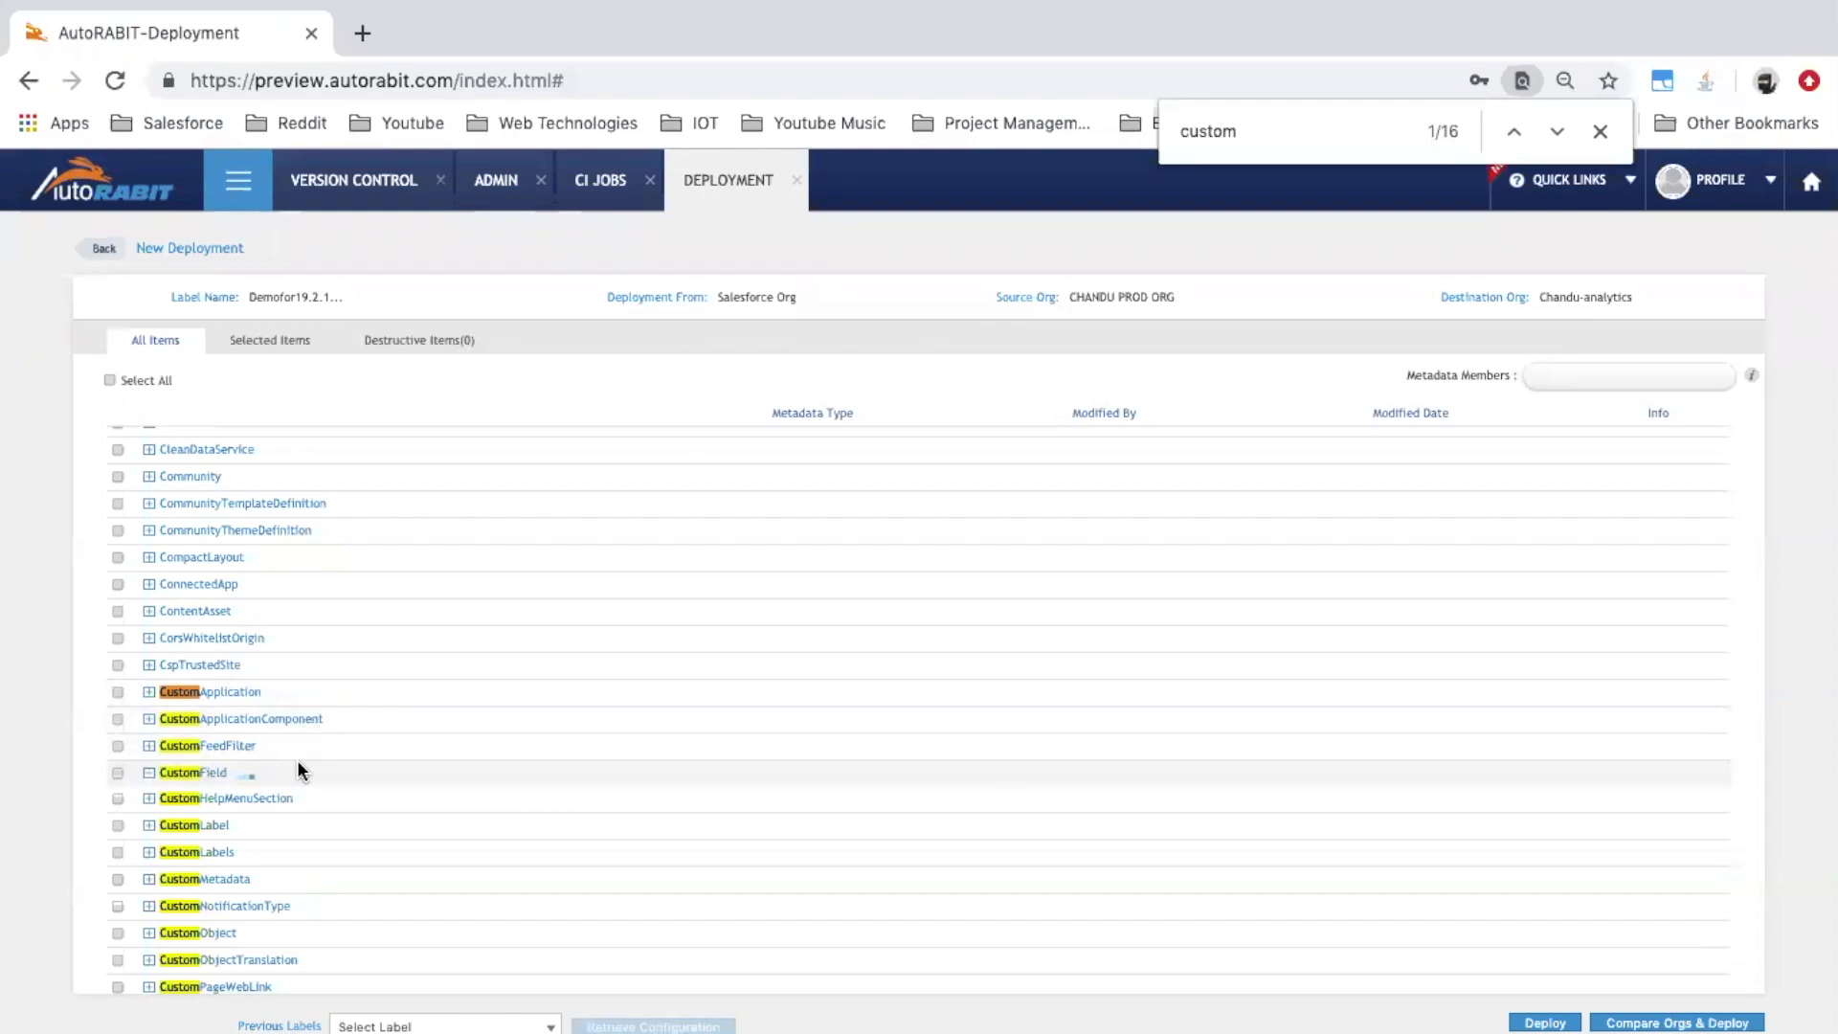
click(118, 799)
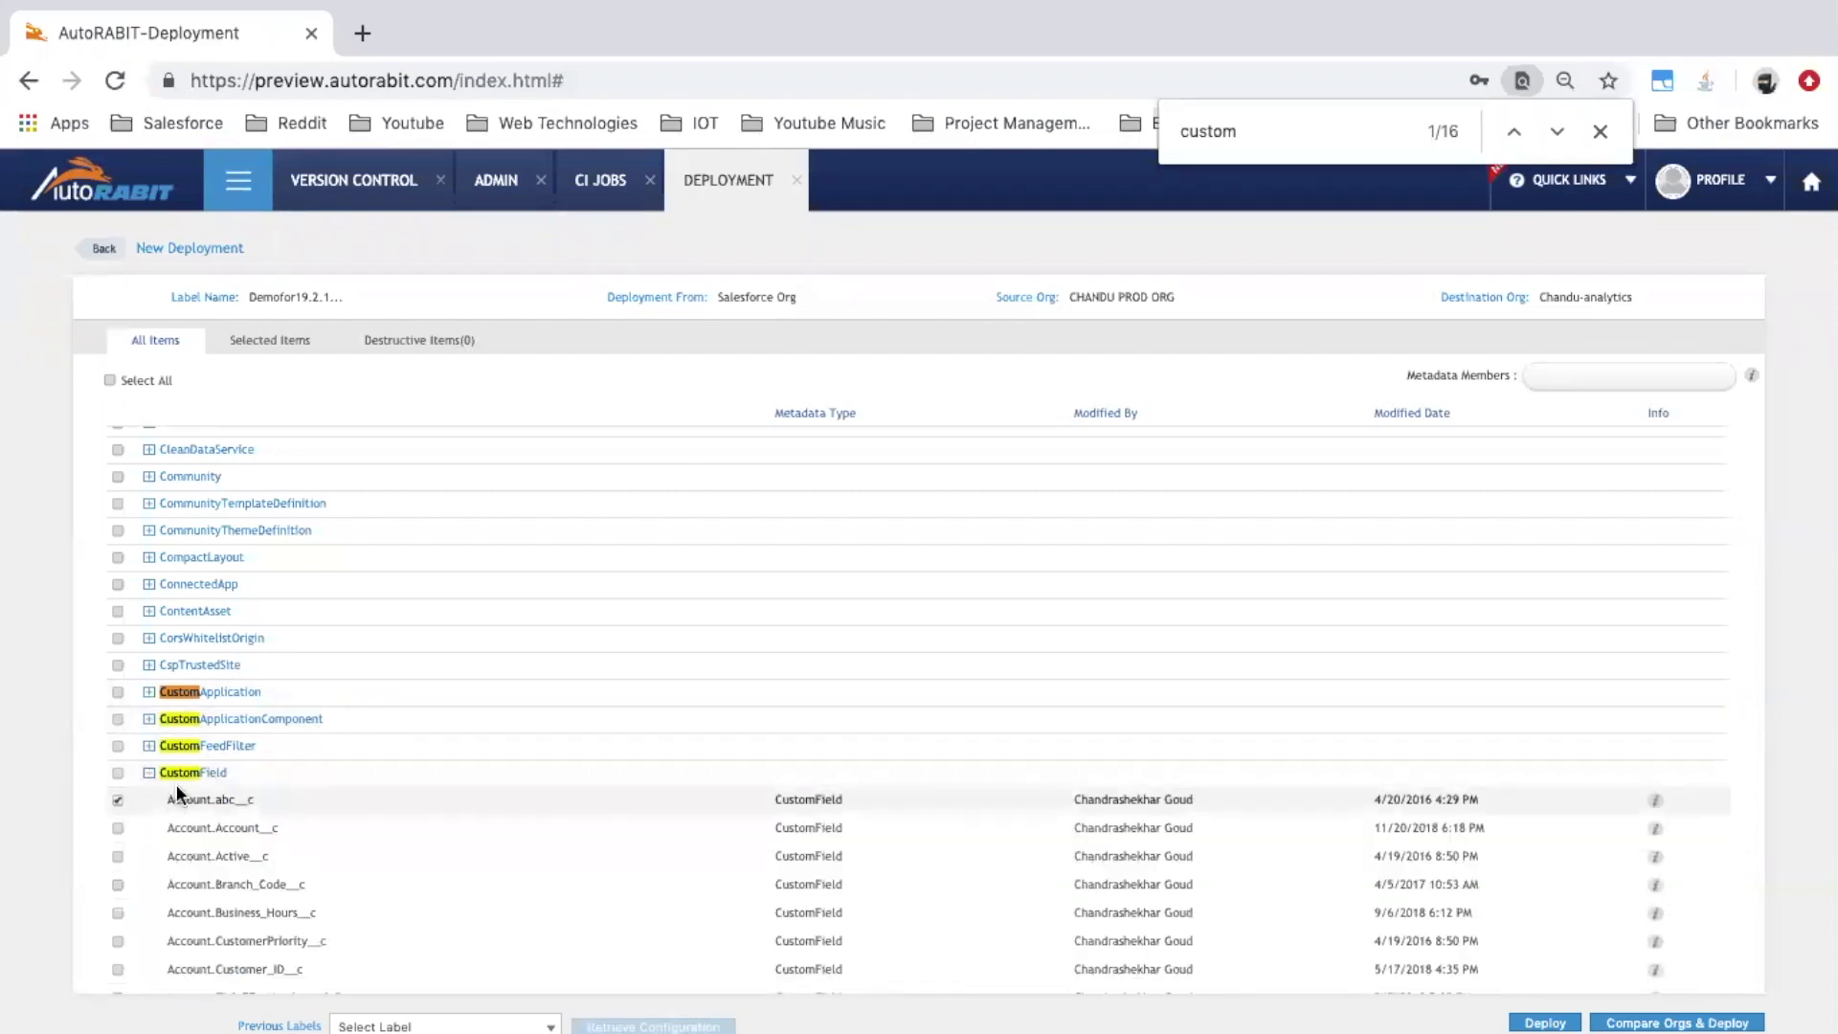
click(1513, 1015)
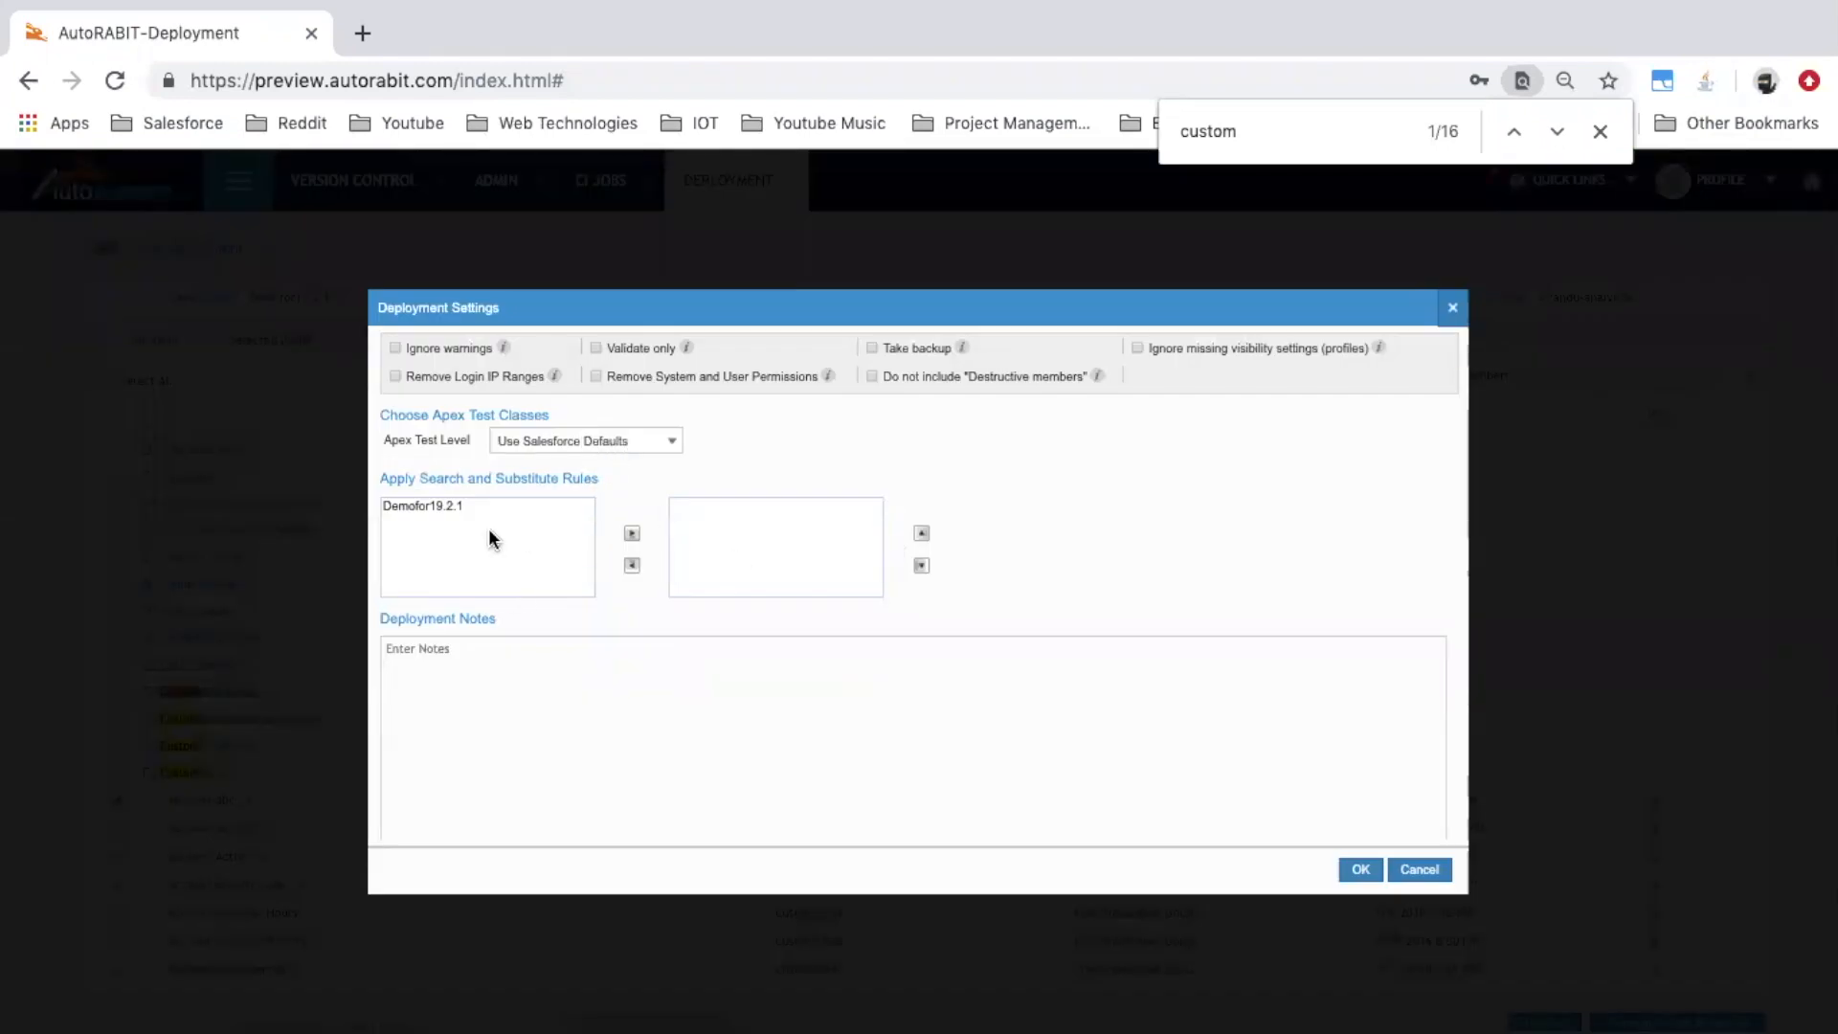
Move the Demofor19.2.1 substitute rule into the applied list, confirm settings, and deploy
click(448, 512)
click(442, 508)
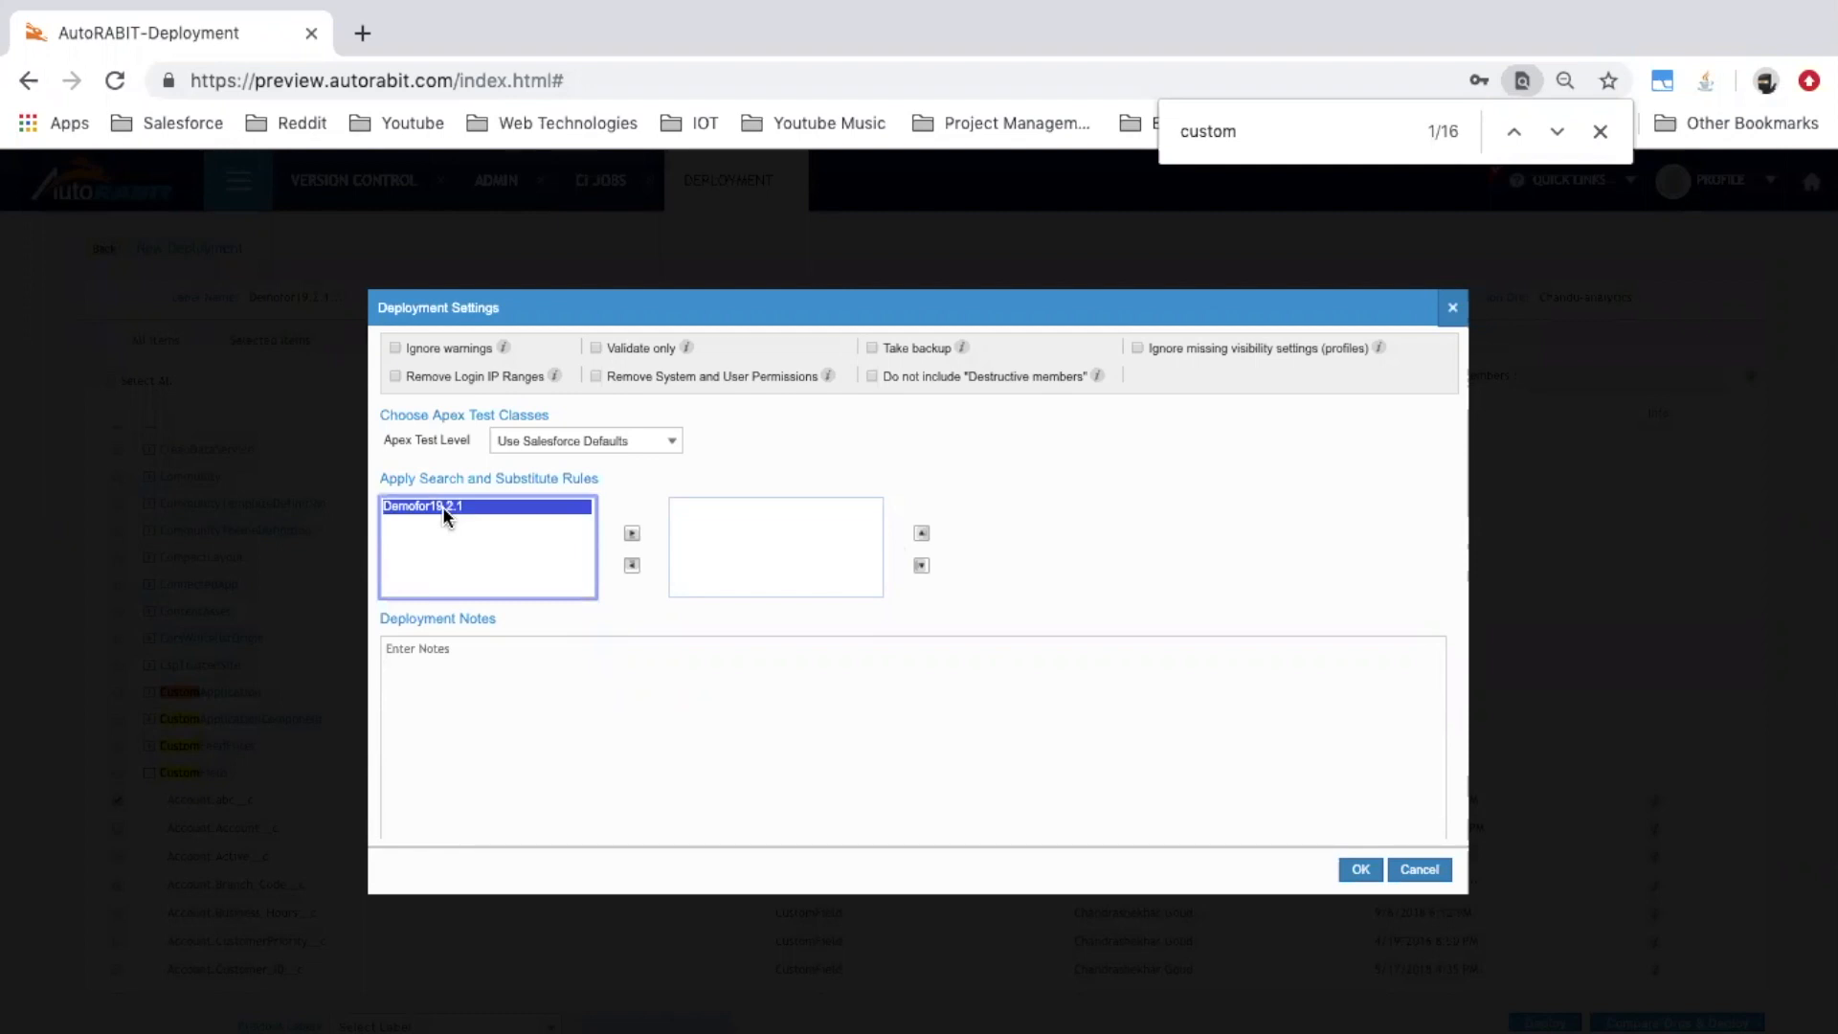
click(632, 533)
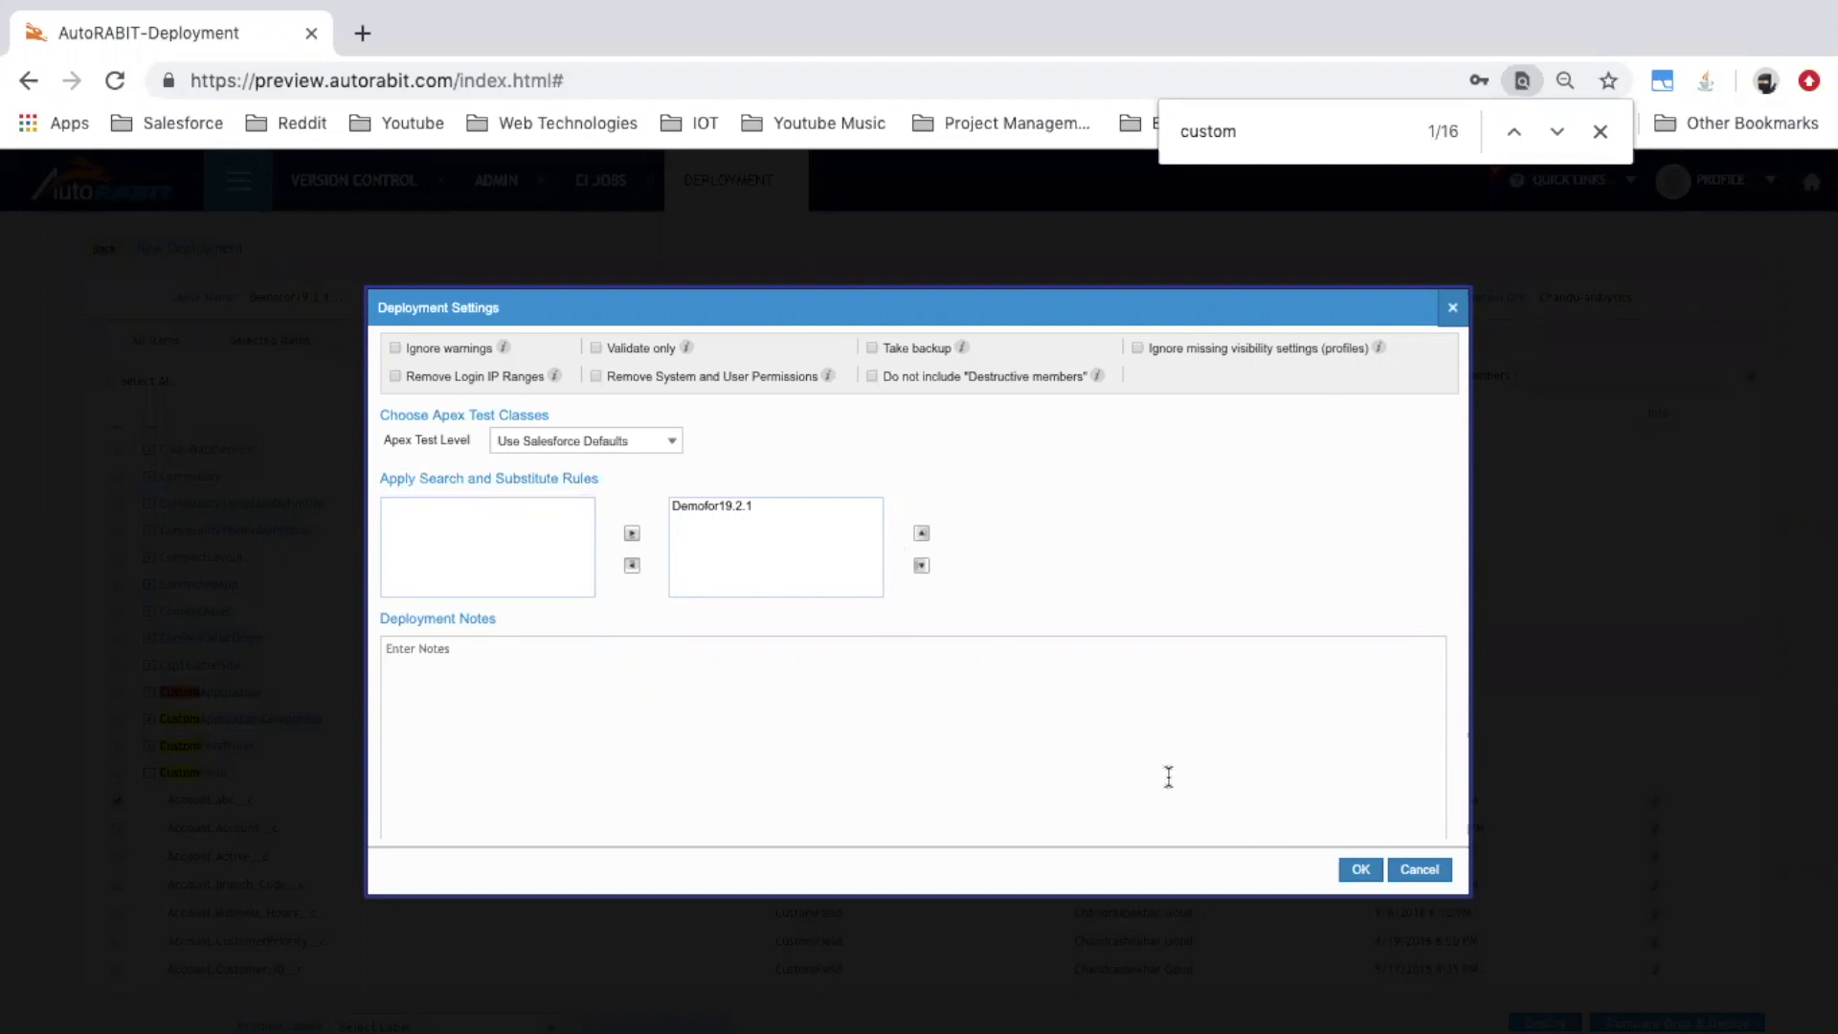
click(1364, 871)
click(1312, 869)
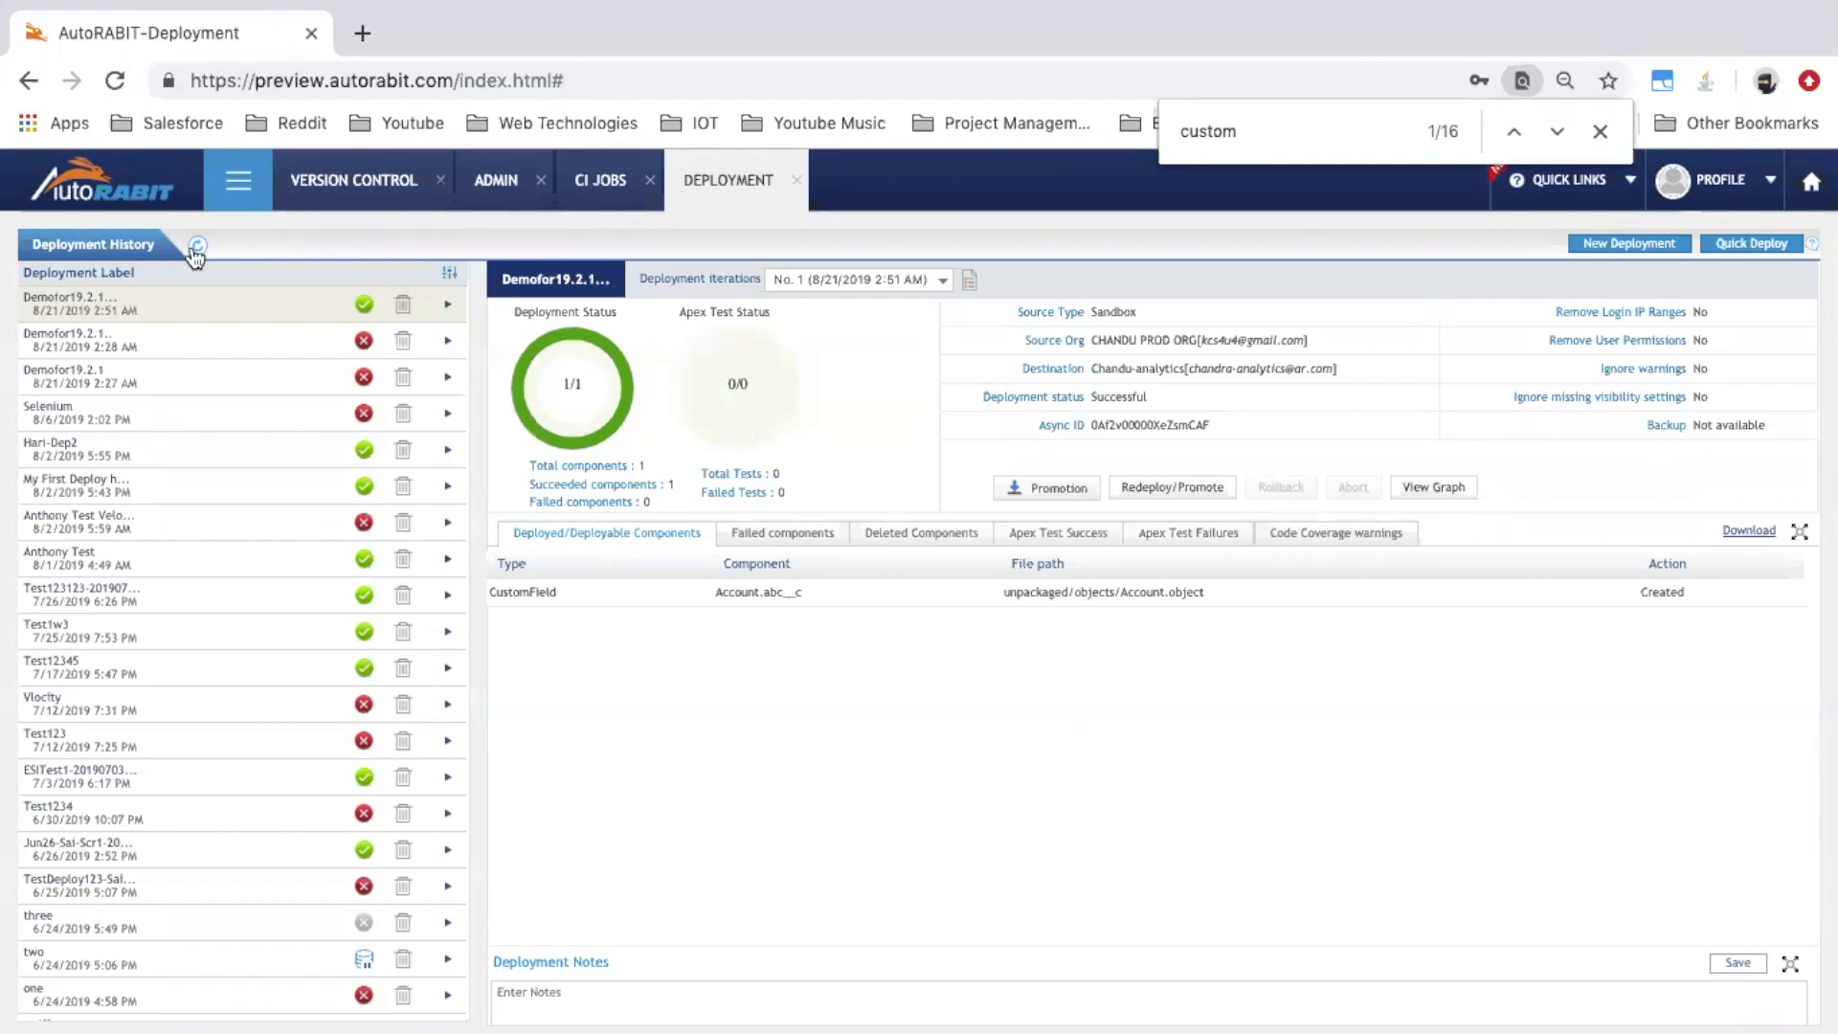
Open Dataloader Pro from the Dataloader menu, accepting closure of the oldest tab
click(231, 188)
click(141, 371)
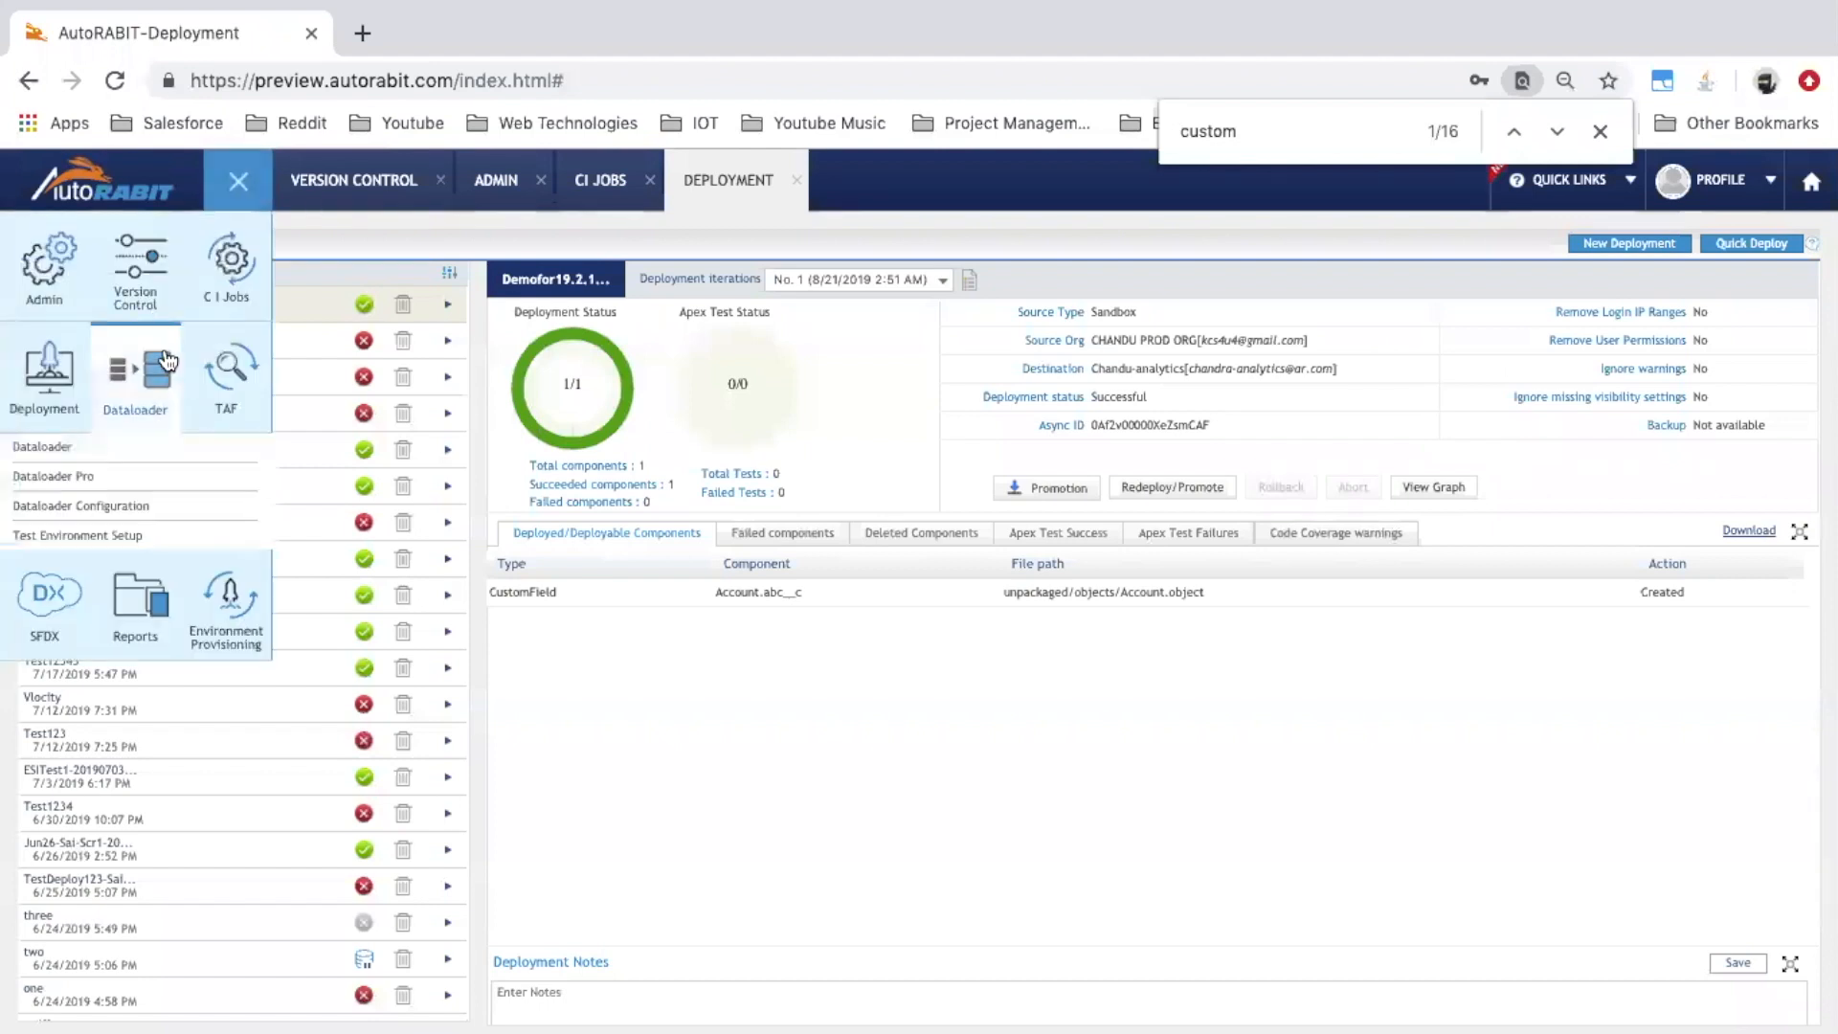
click(128, 481)
click(964, 645)
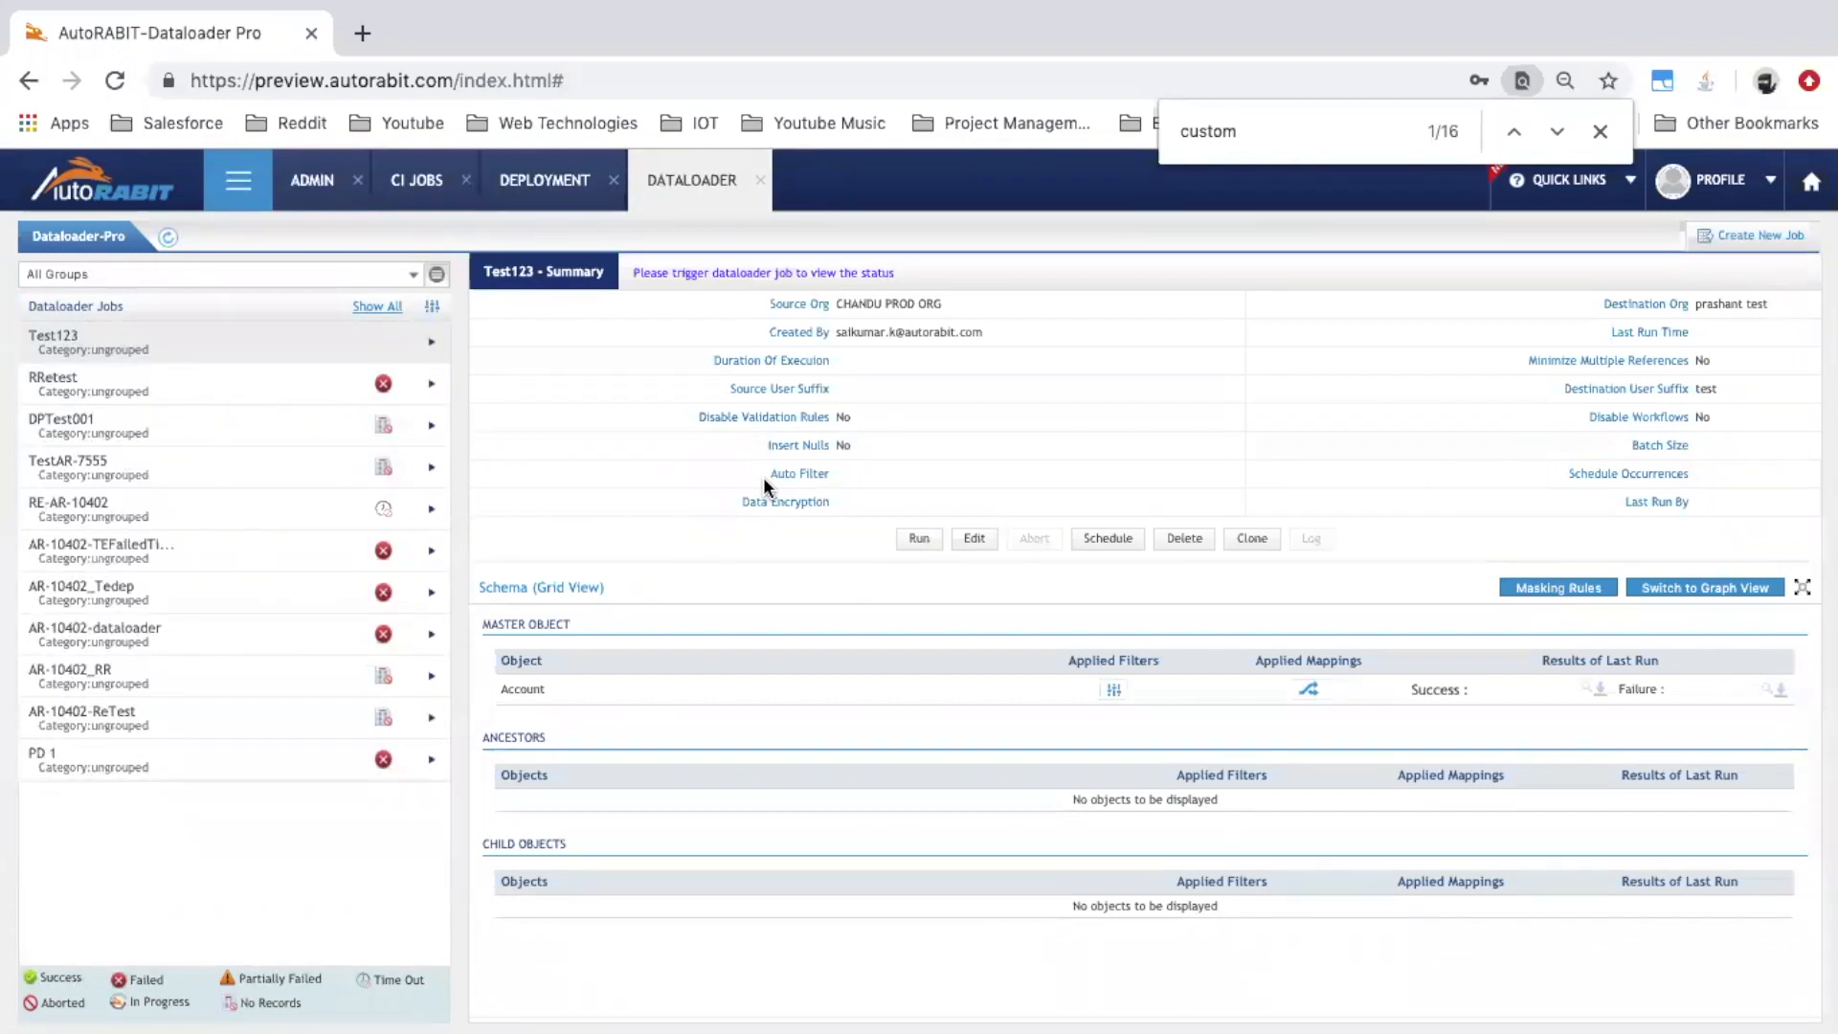
Look over the Test123 and DPTest001 Dataloader jobs, dismissing token-expiry errors, then begin a blank new job
click(1113, 699)
click(1039, 647)
click(289, 433)
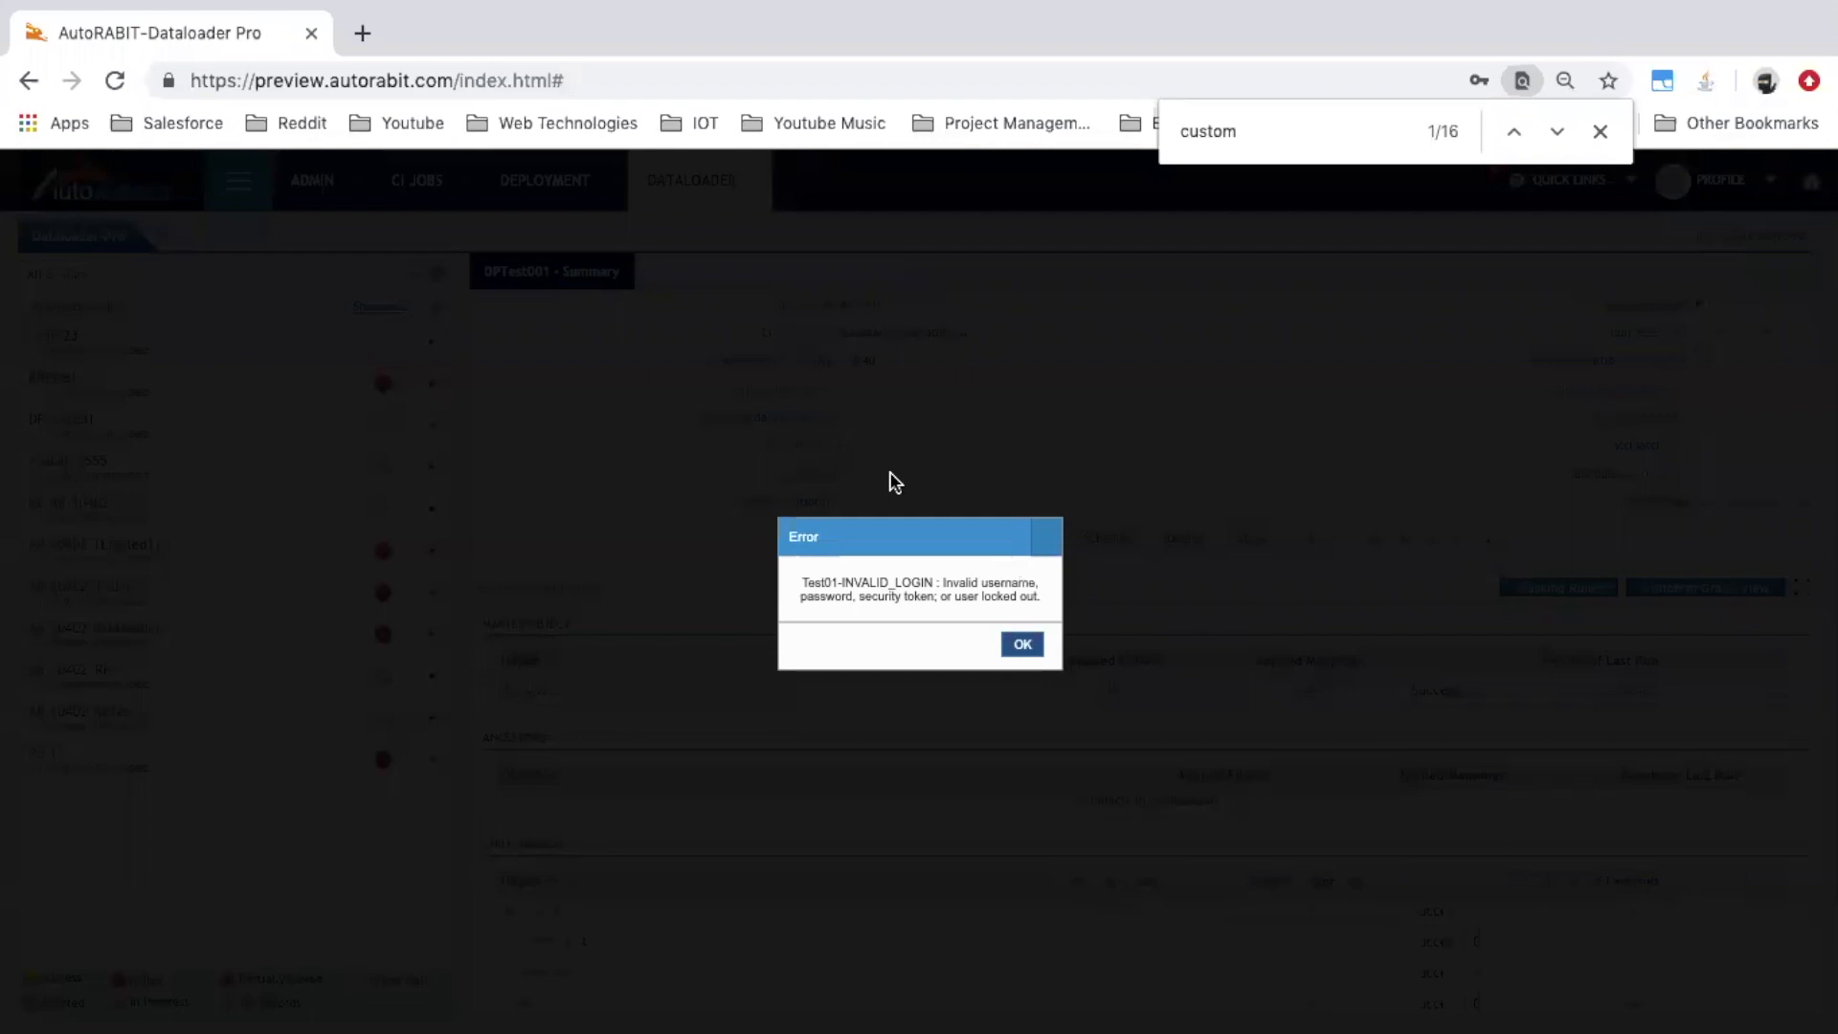
click(1022, 644)
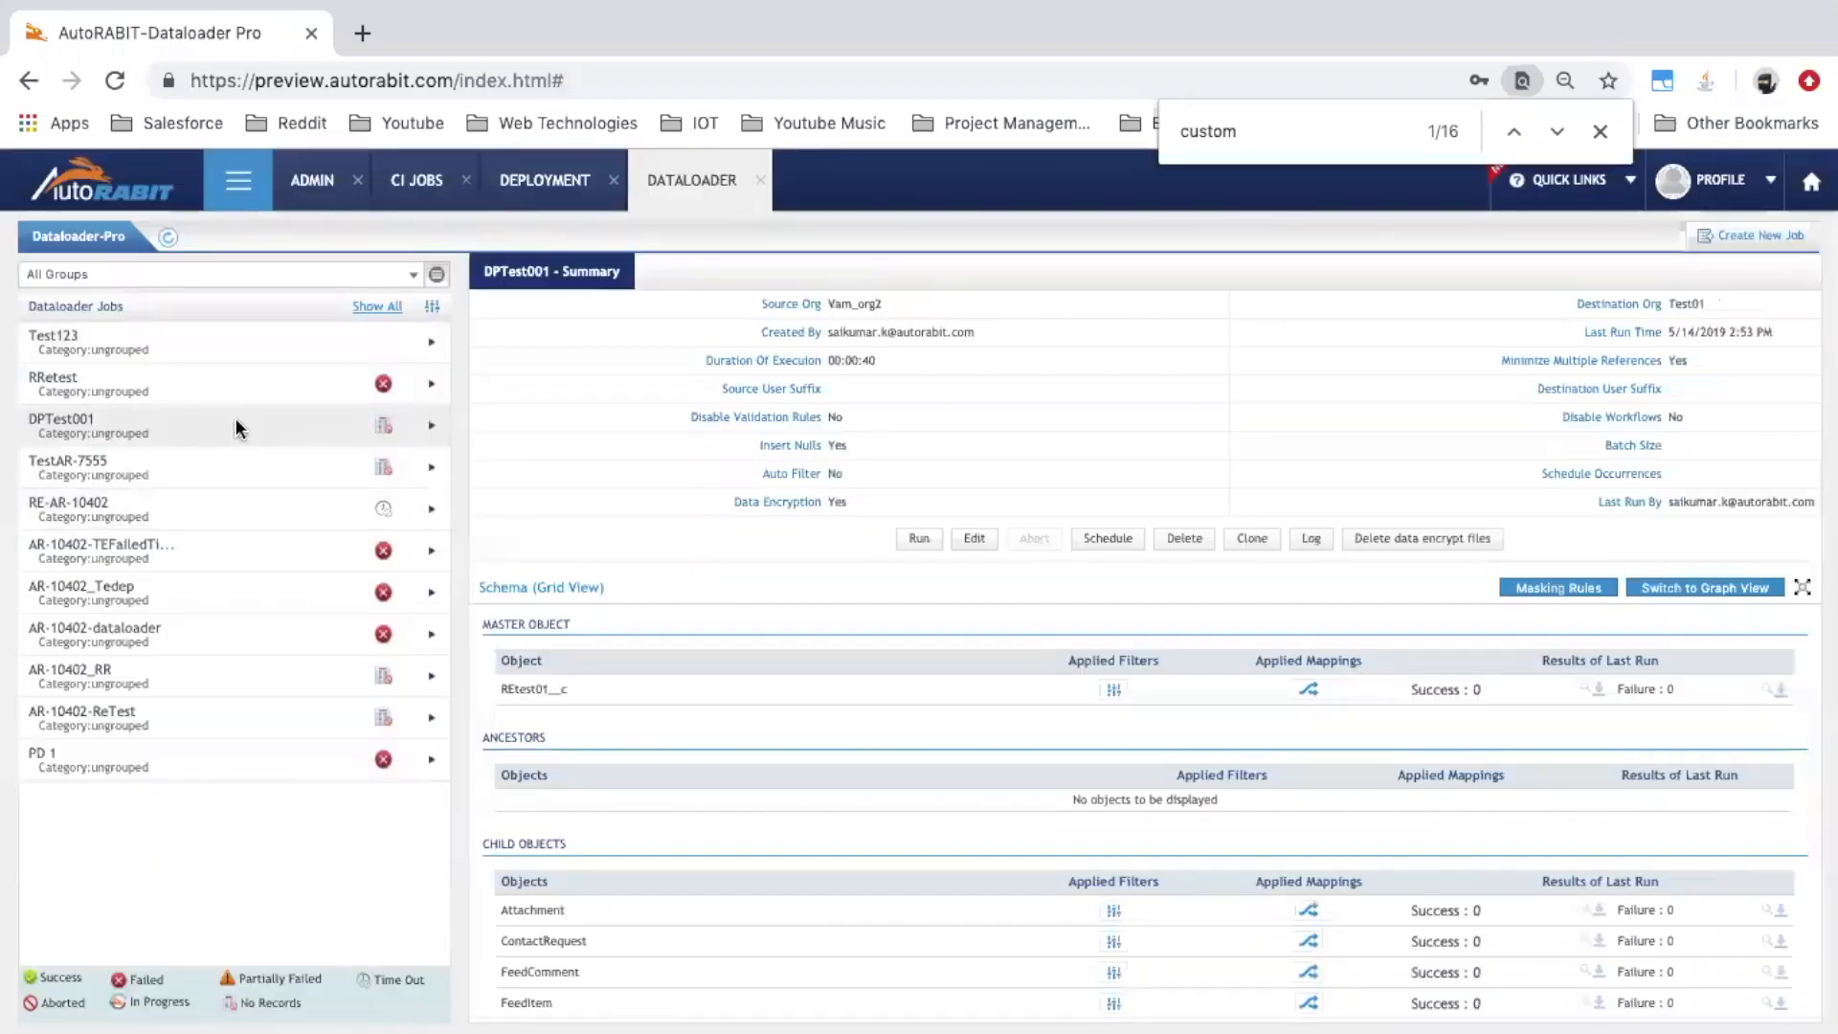
click(429, 339)
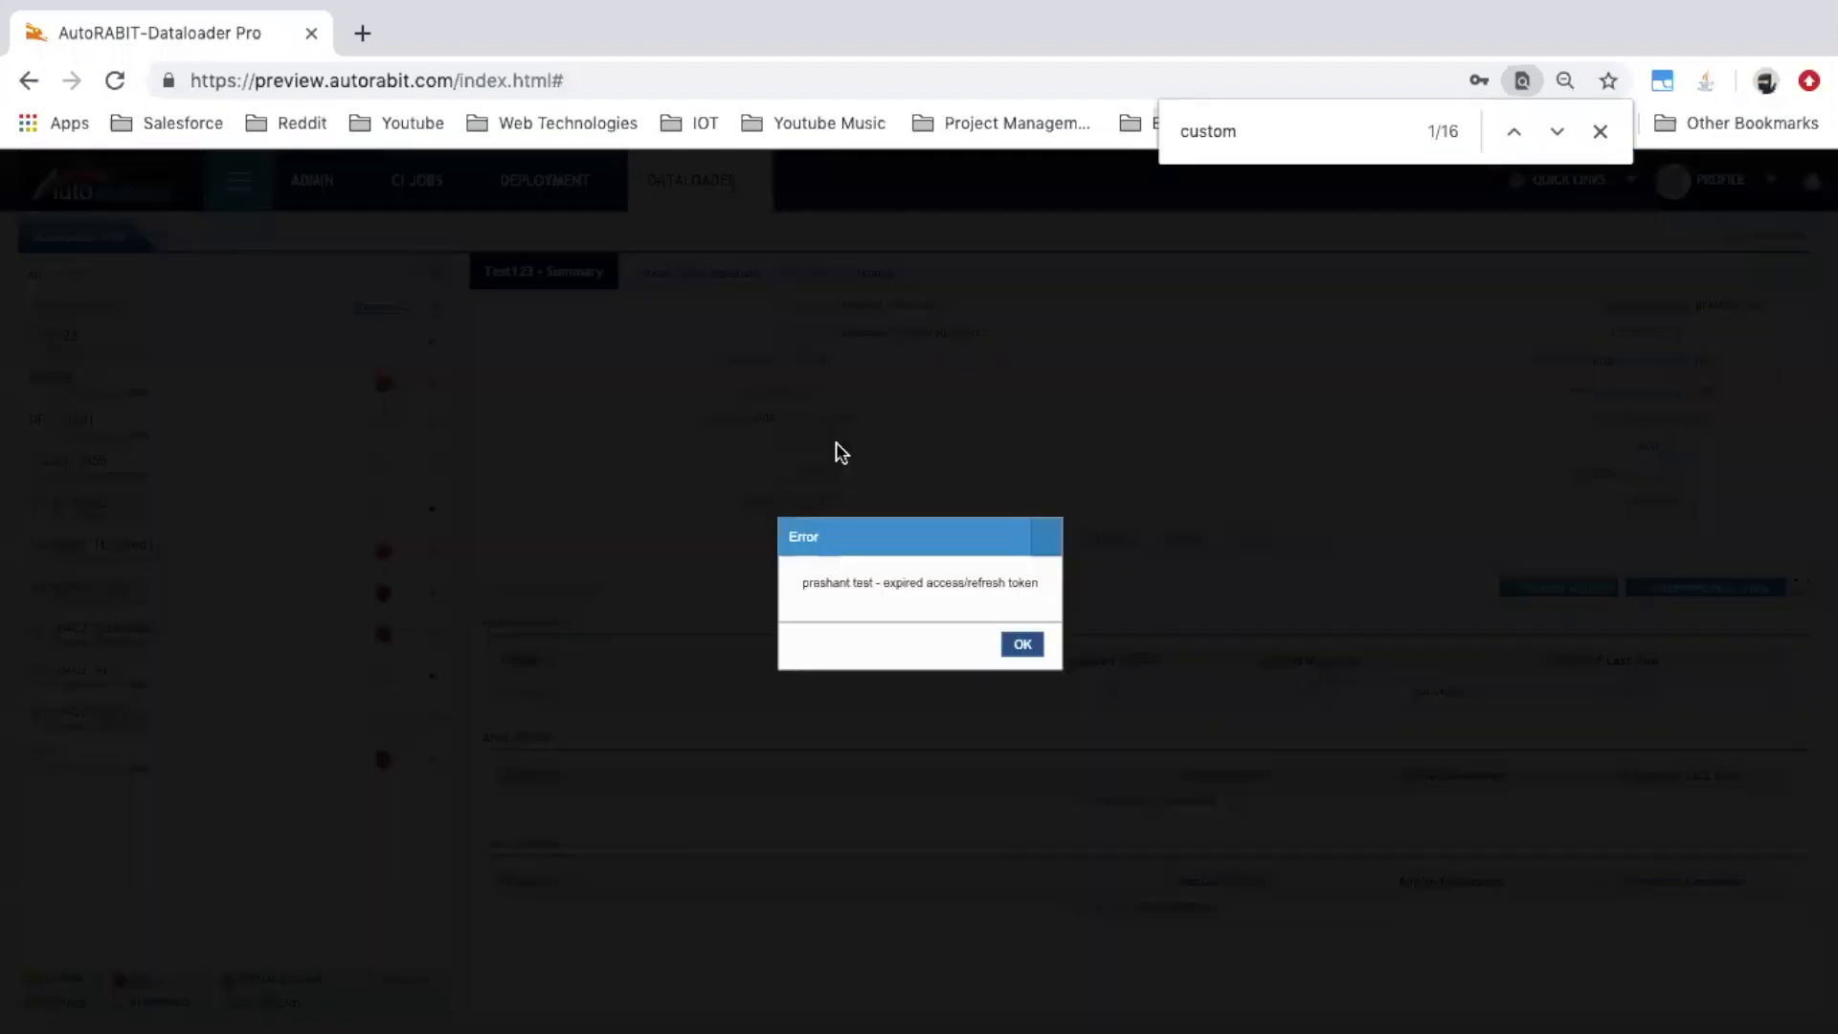
click(1022, 643)
click(1757, 236)
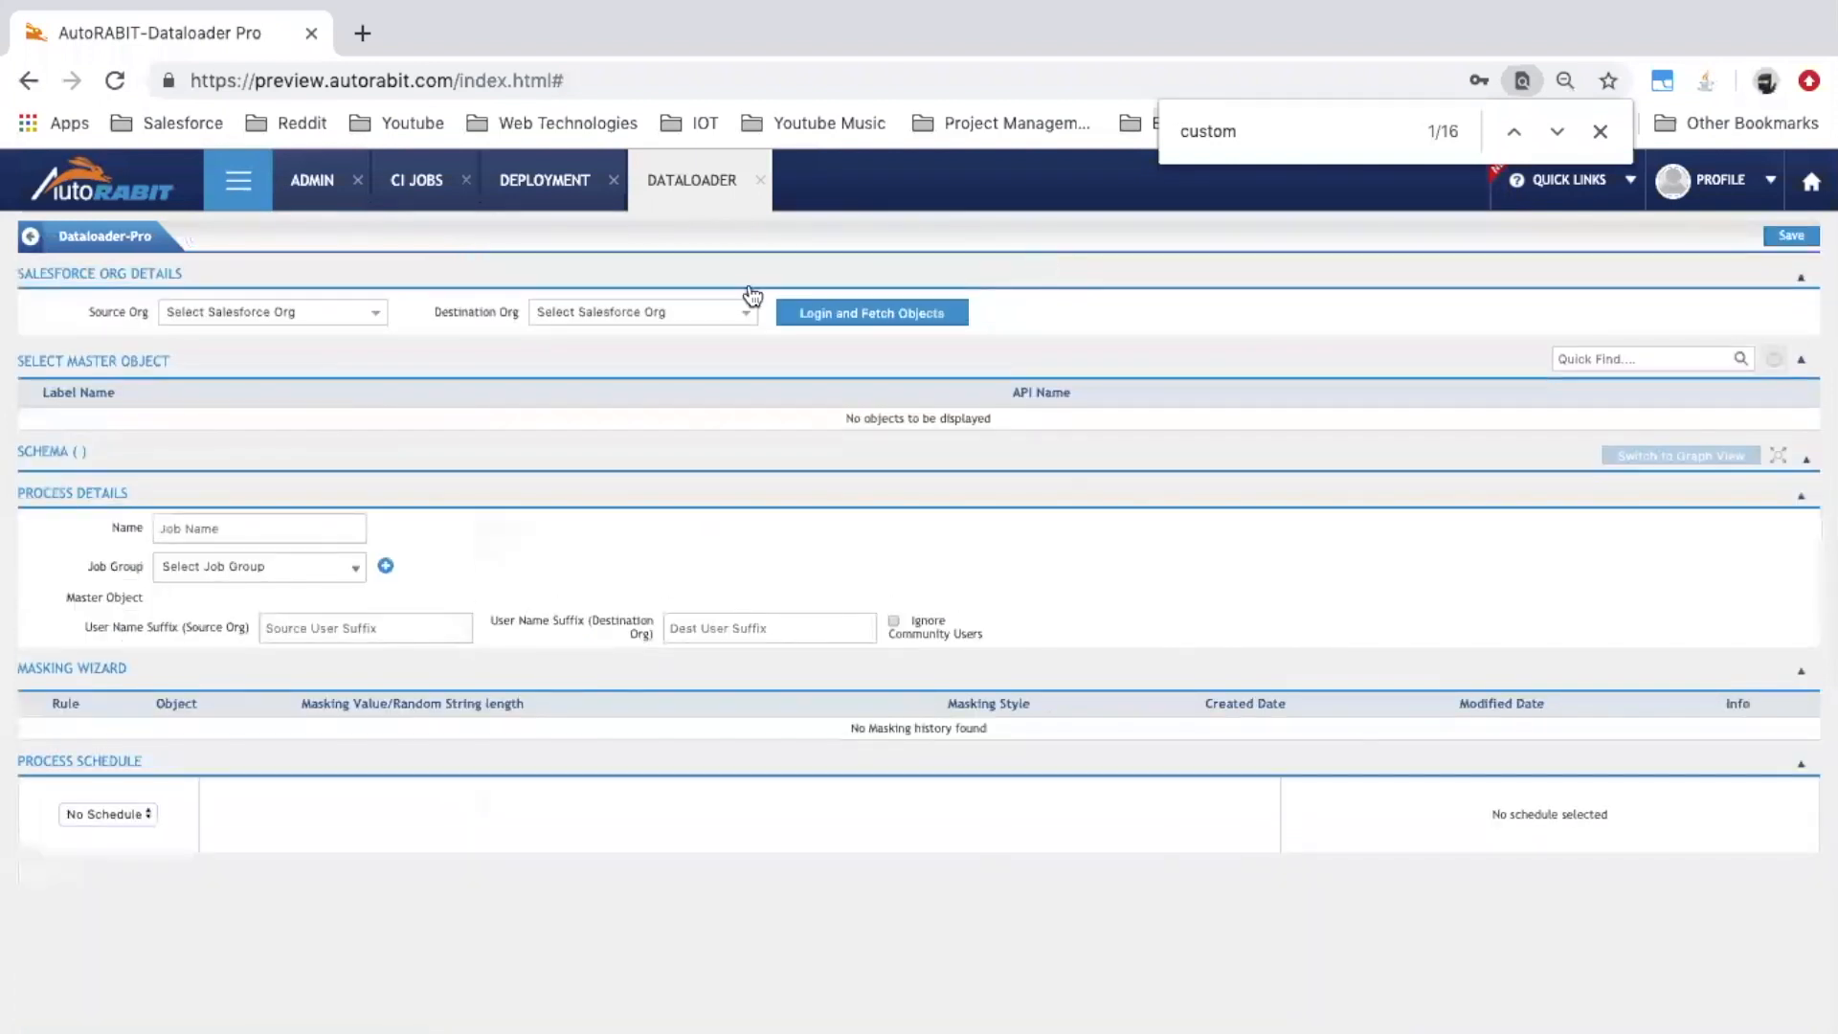
Set production as source and analytics as destination org, fetch objects, and make Account the master object
click(373, 313)
click(372, 327)
click(594, 311)
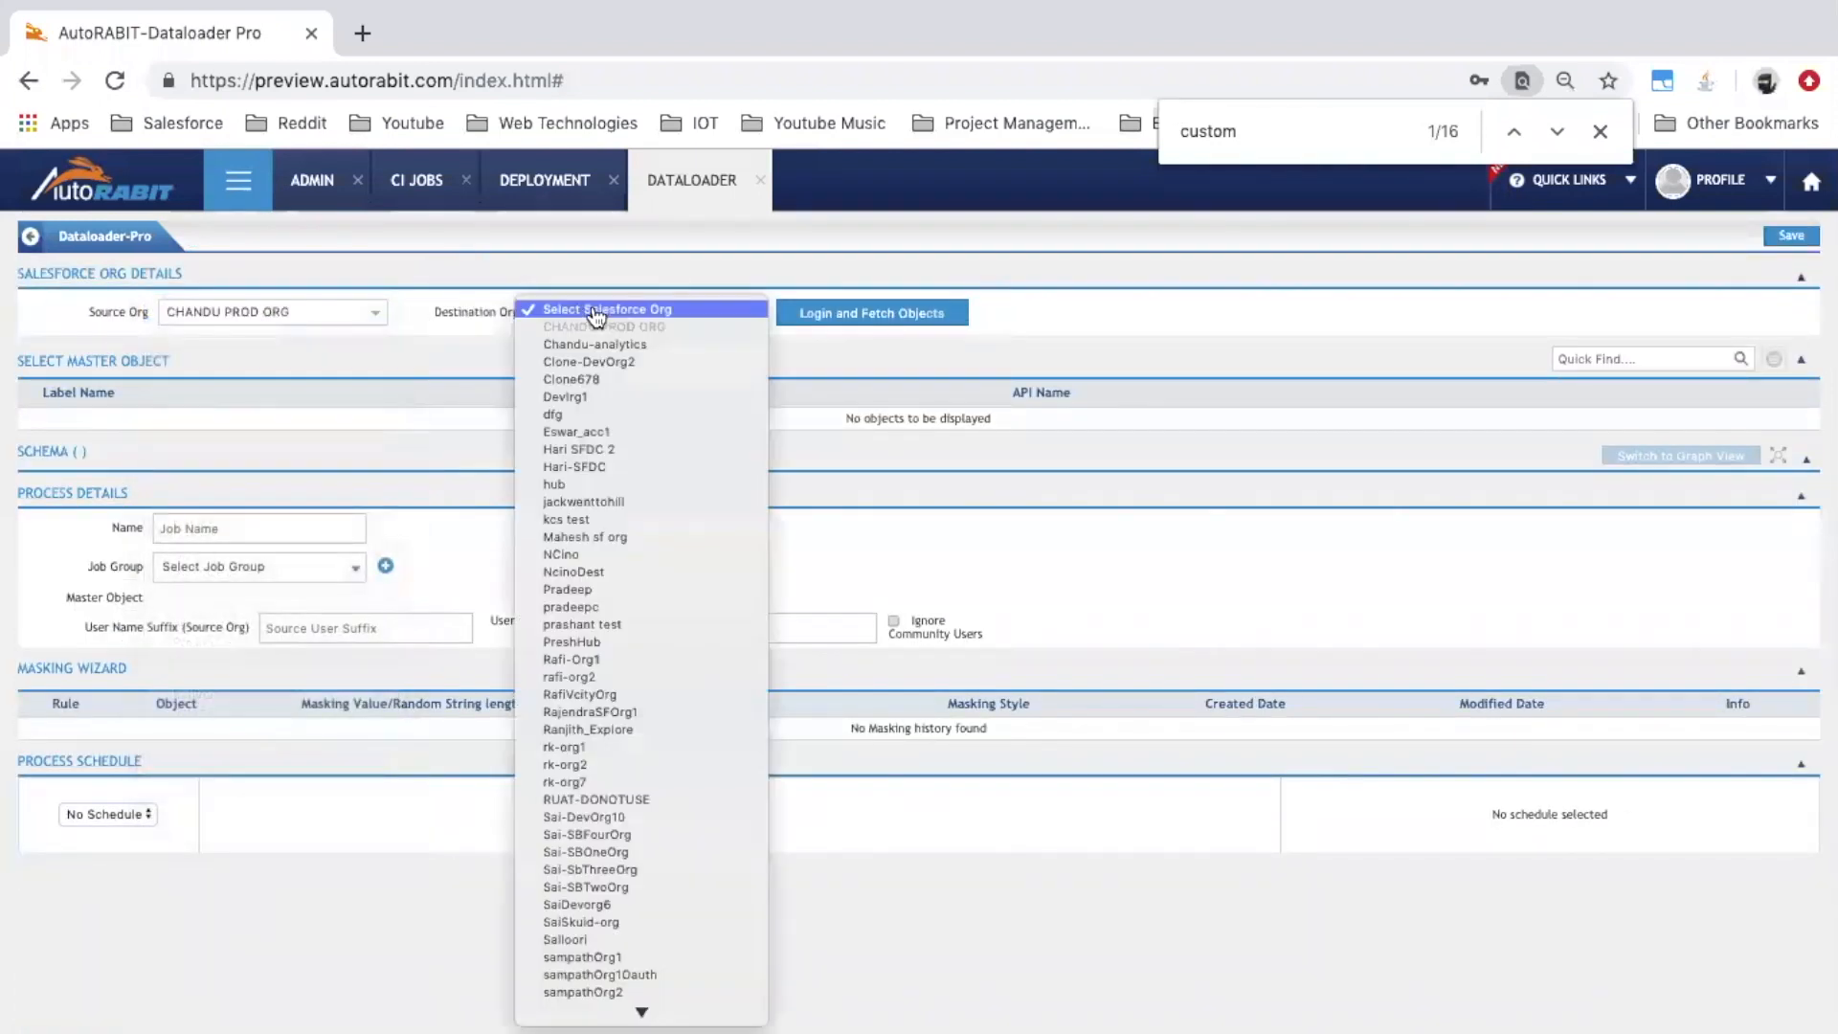
click(595, 345)
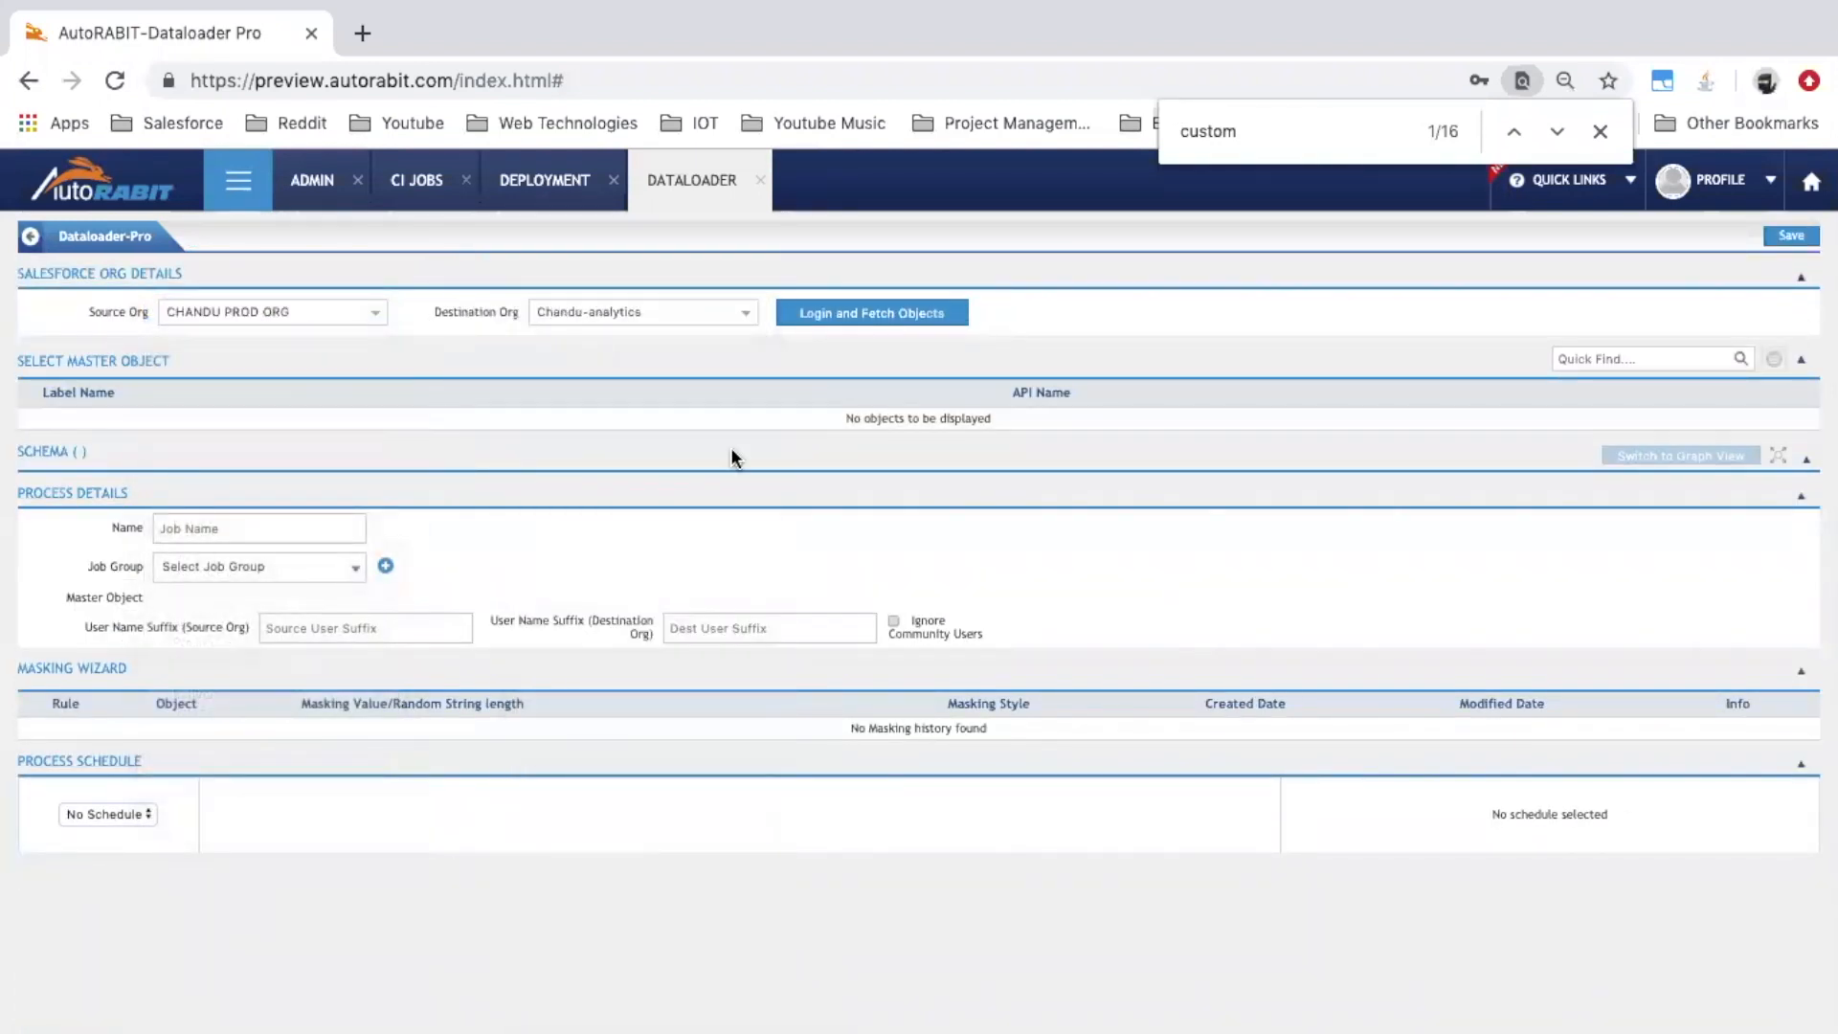
click(894, 313)
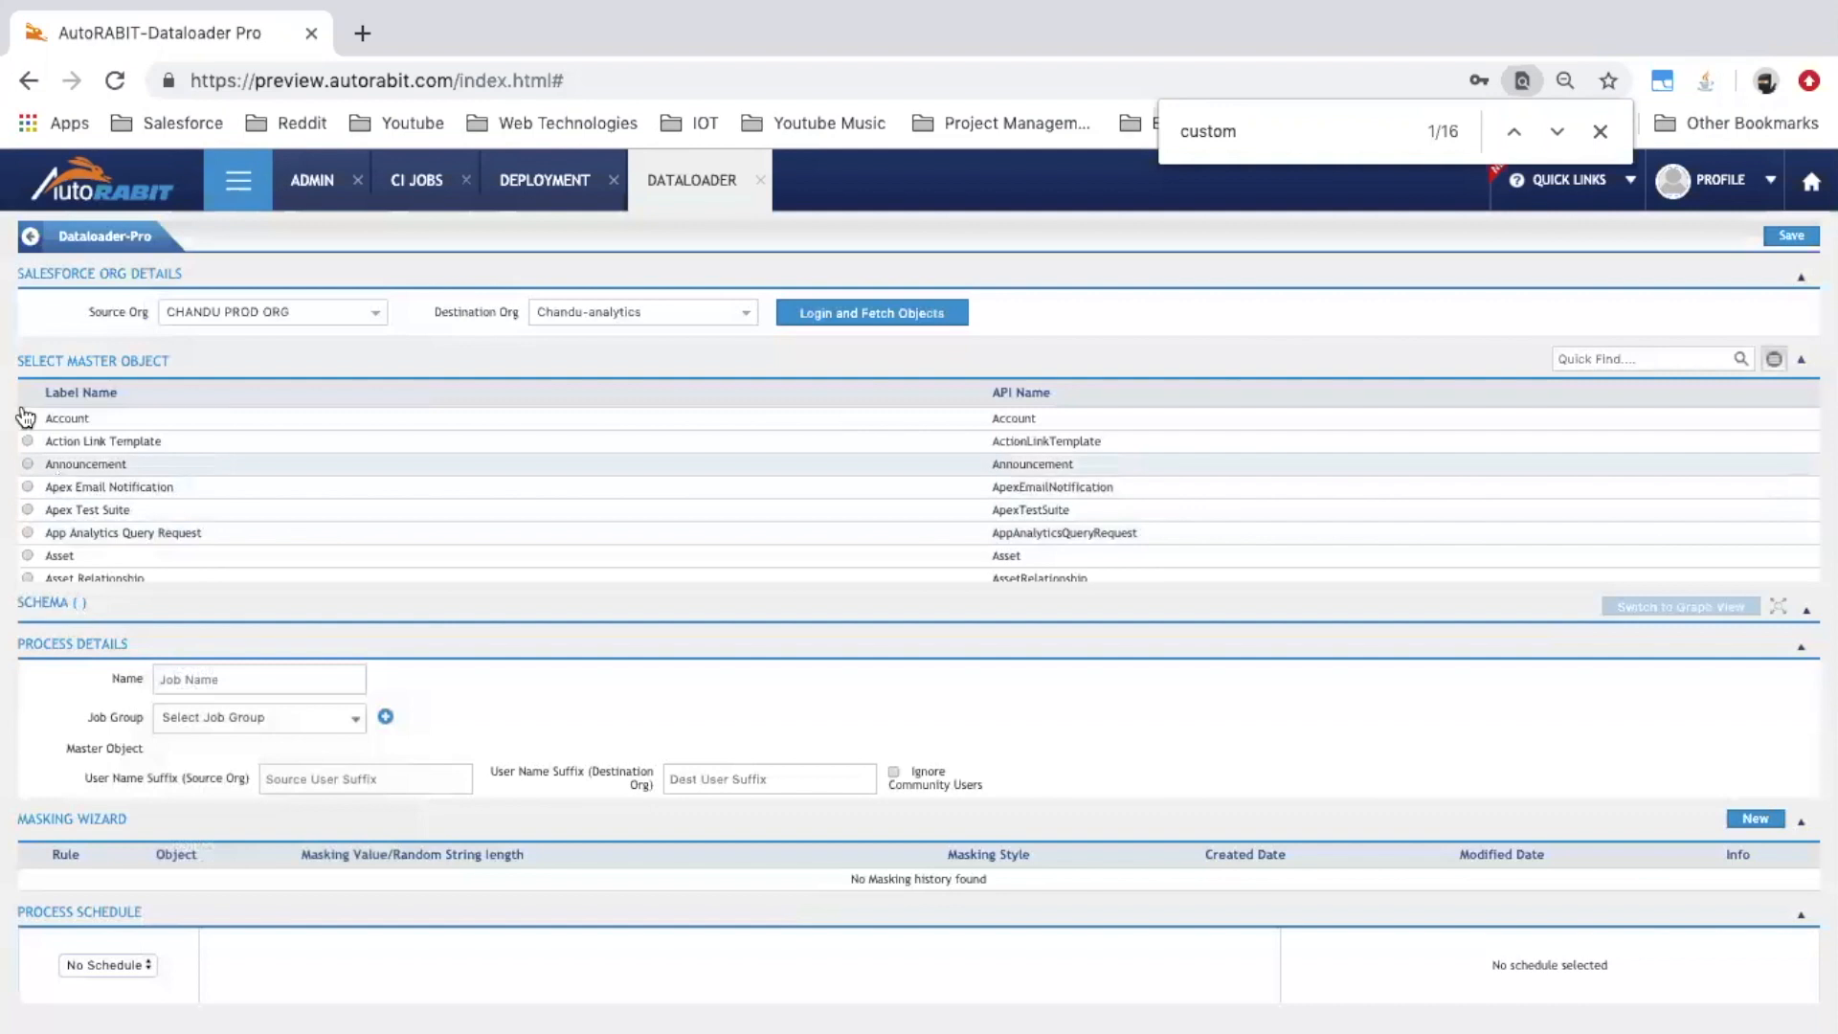
click(27, 418)
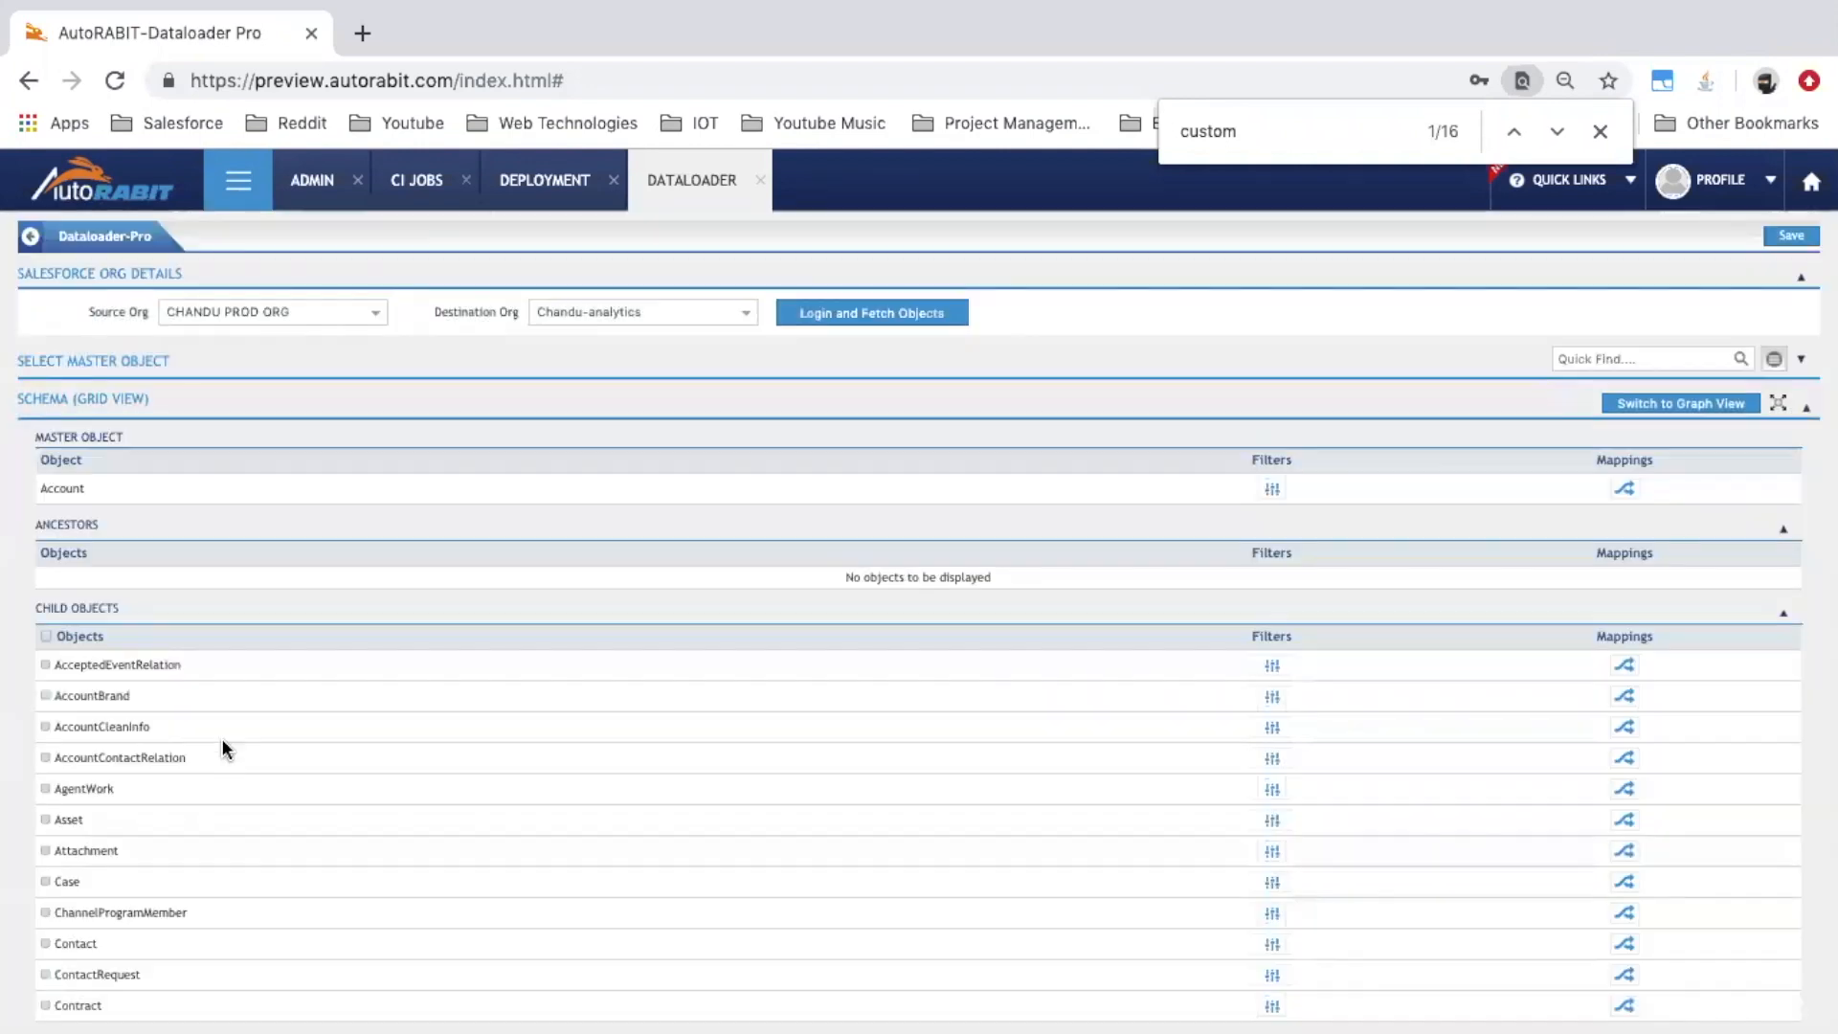
Name the job 'Demofor19.2.1' and save it, acknowledging the saved notification
scroll(222, 746, down, 7)
scroll(222, 760, down, 6)
click(212, 698)
text(Demofor19.2.1)
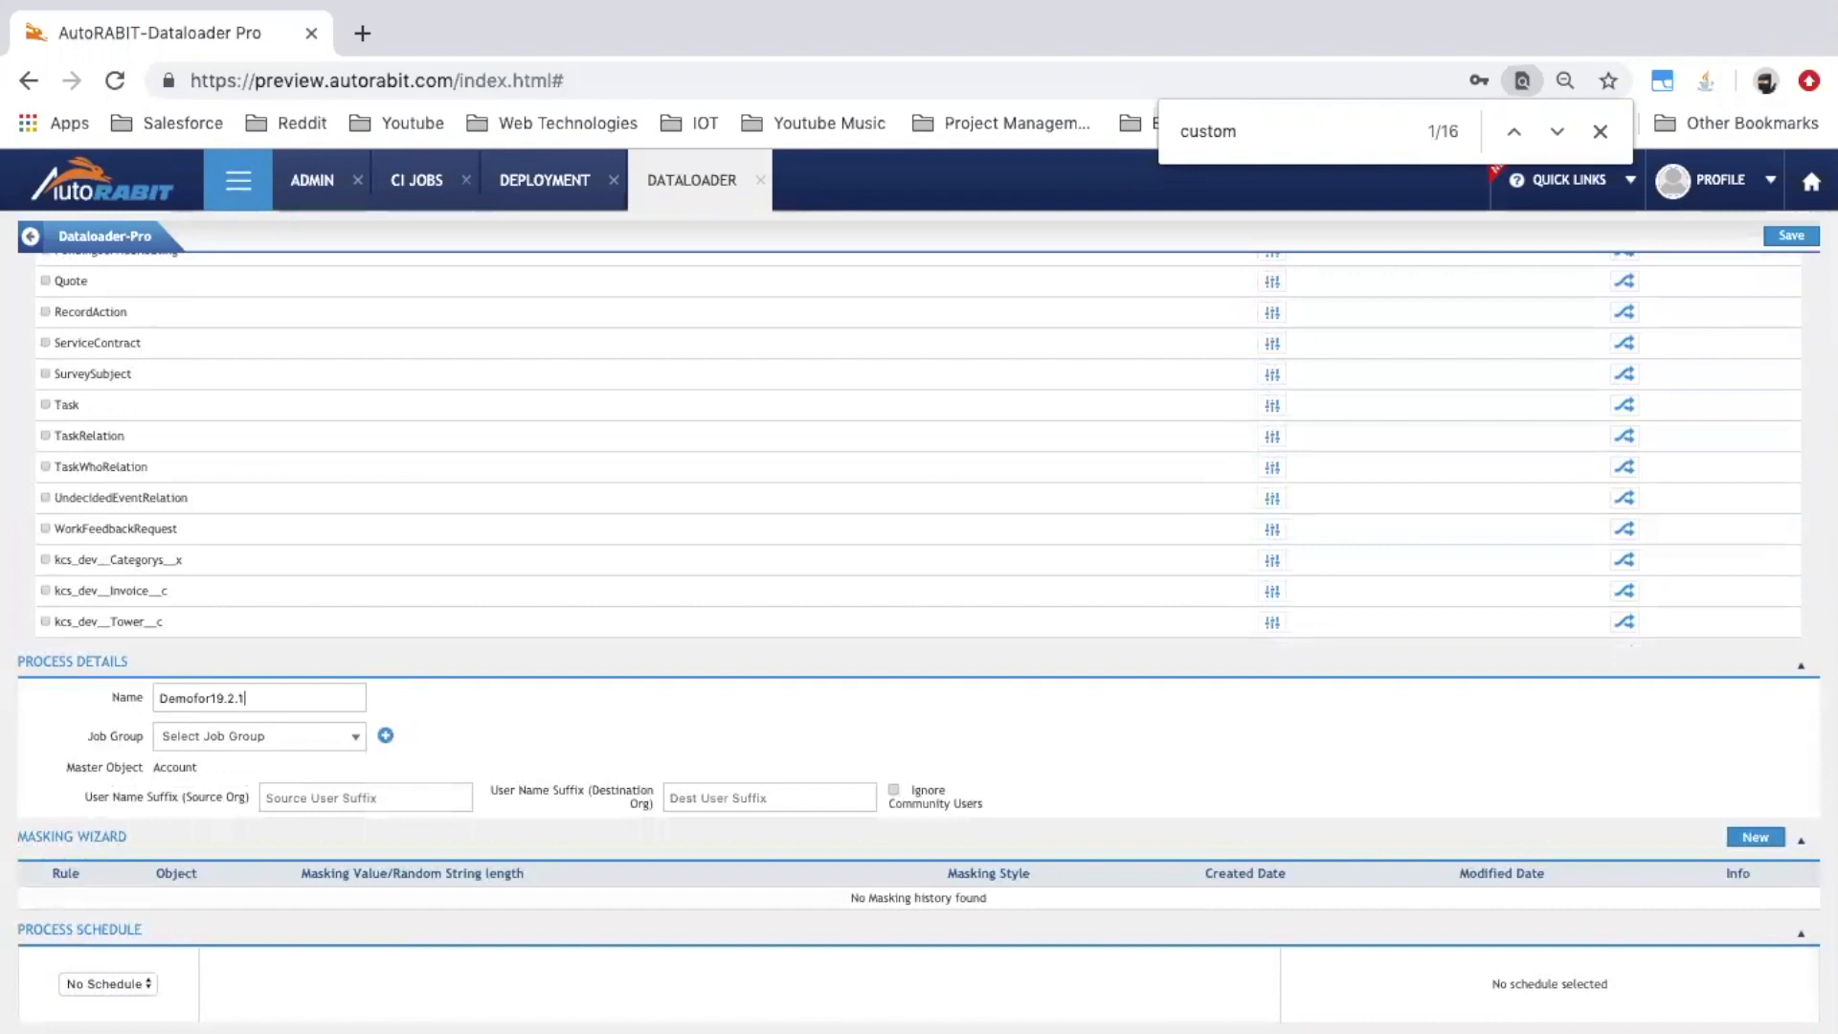
click(1789, 235)
click(1612, 134)
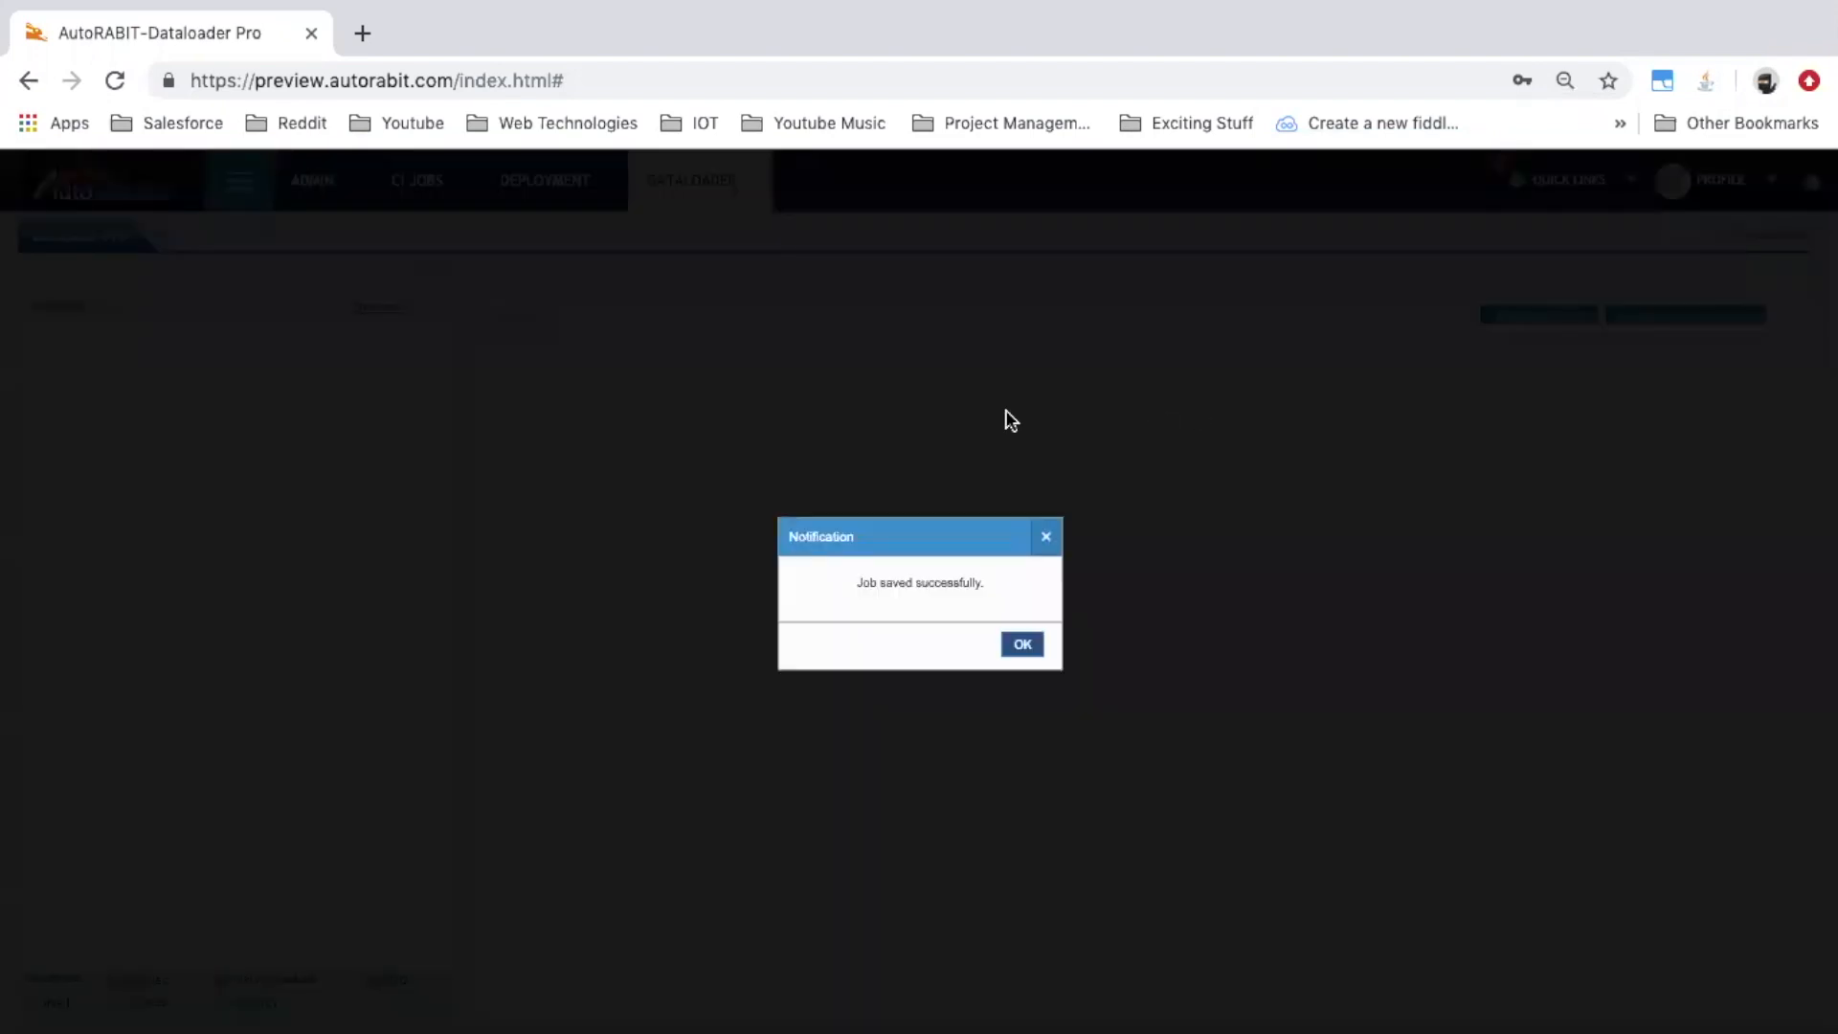
click(1021, 645)
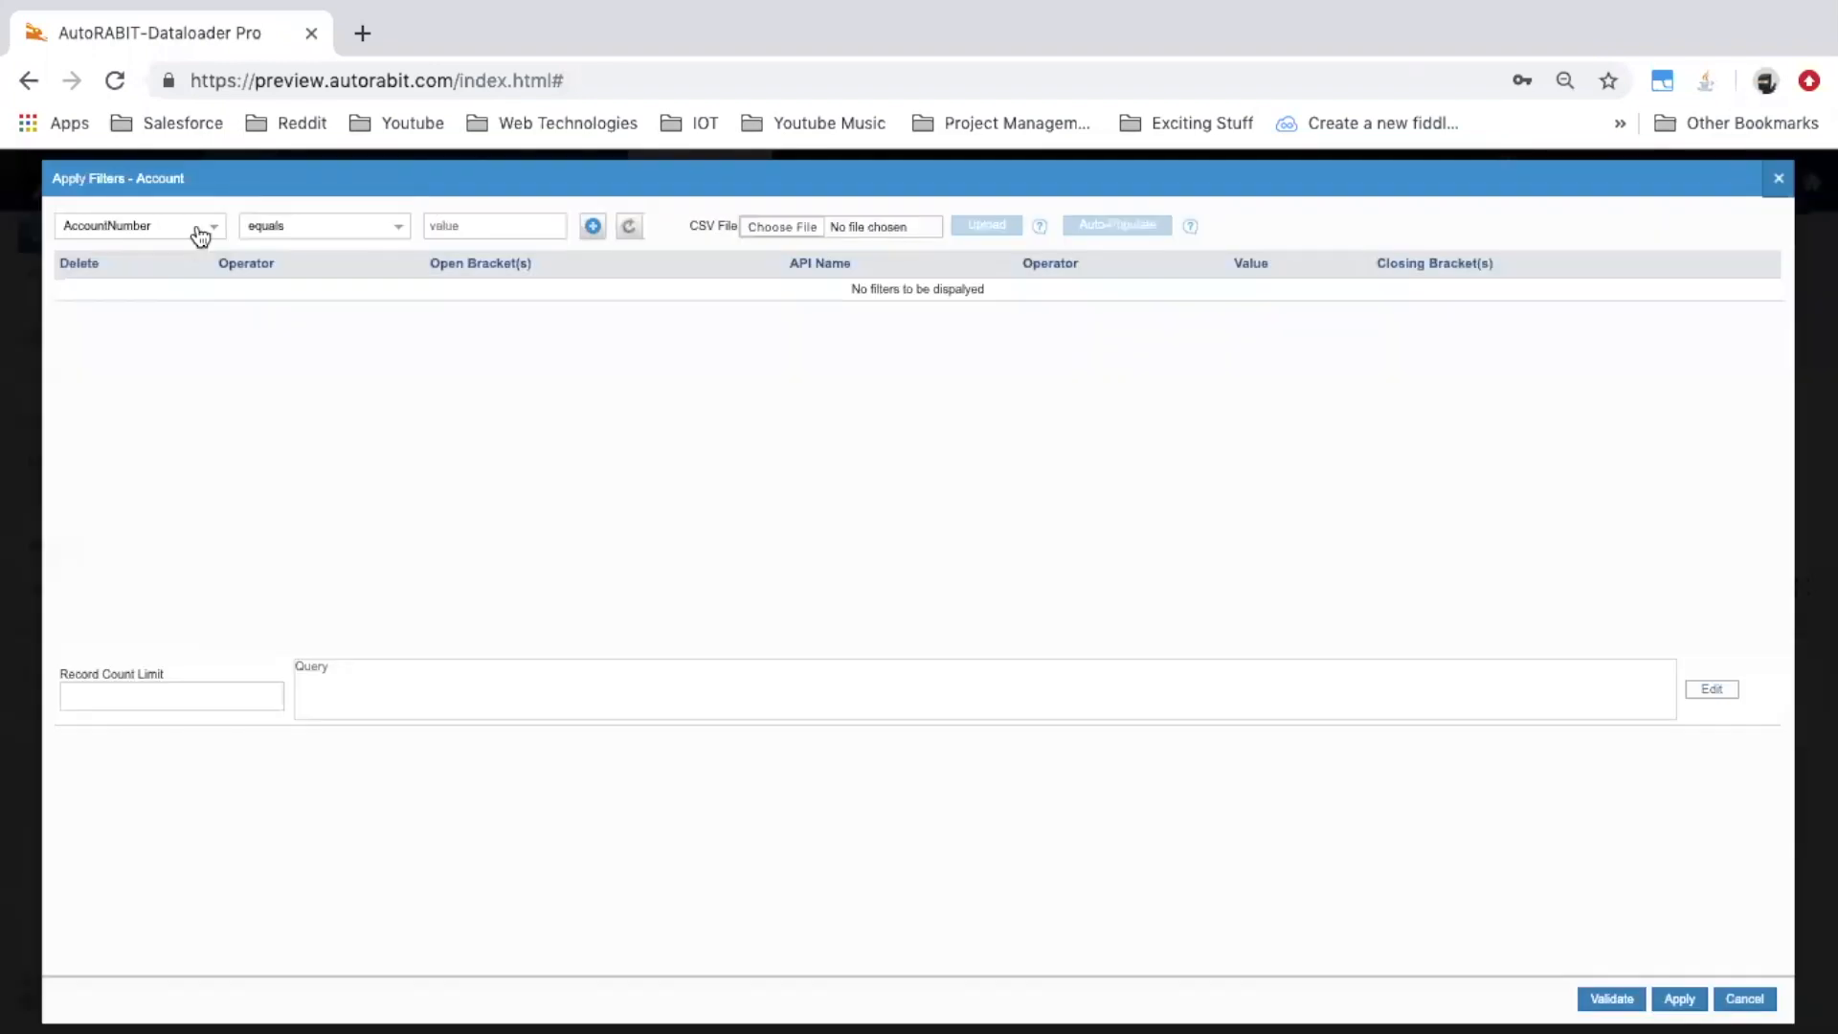
Choose CreatedDate as the Account filter field with a Date Literals value type
click(194, 234)
text(cr)
key(Down)
key(Down)
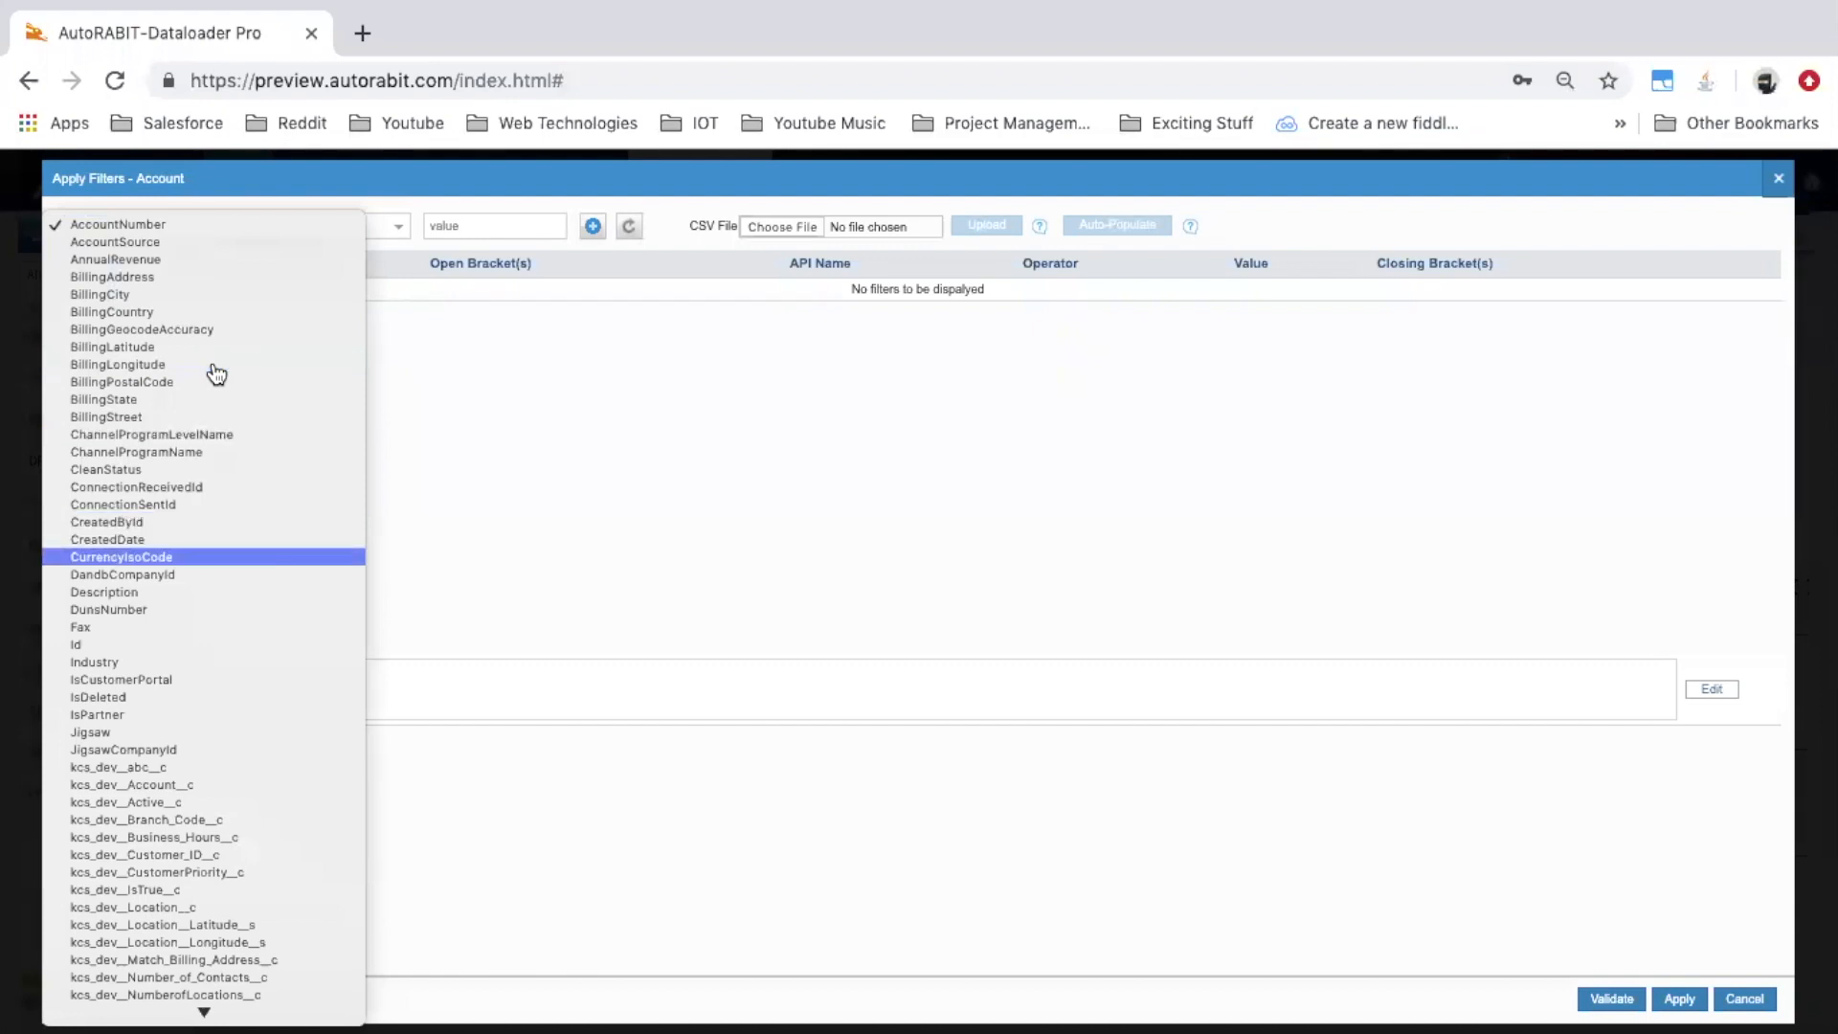
key(Up)
key(Return)
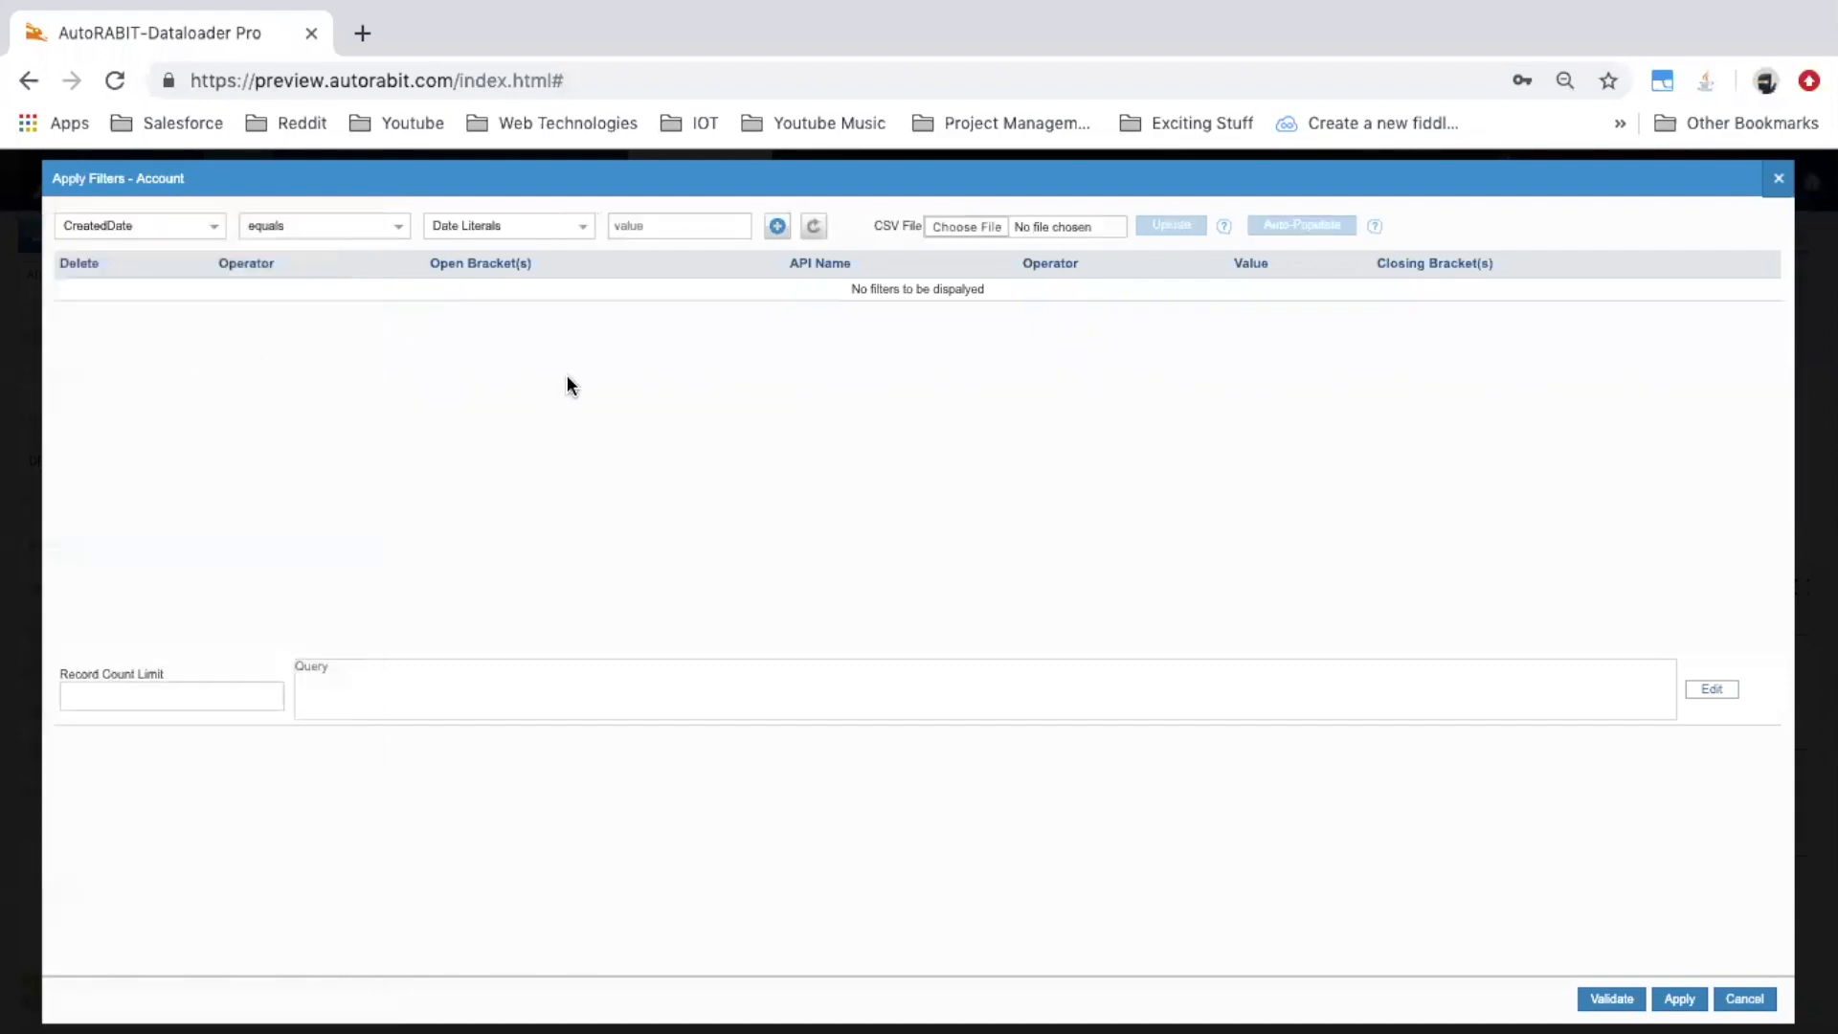
click(485, 230)
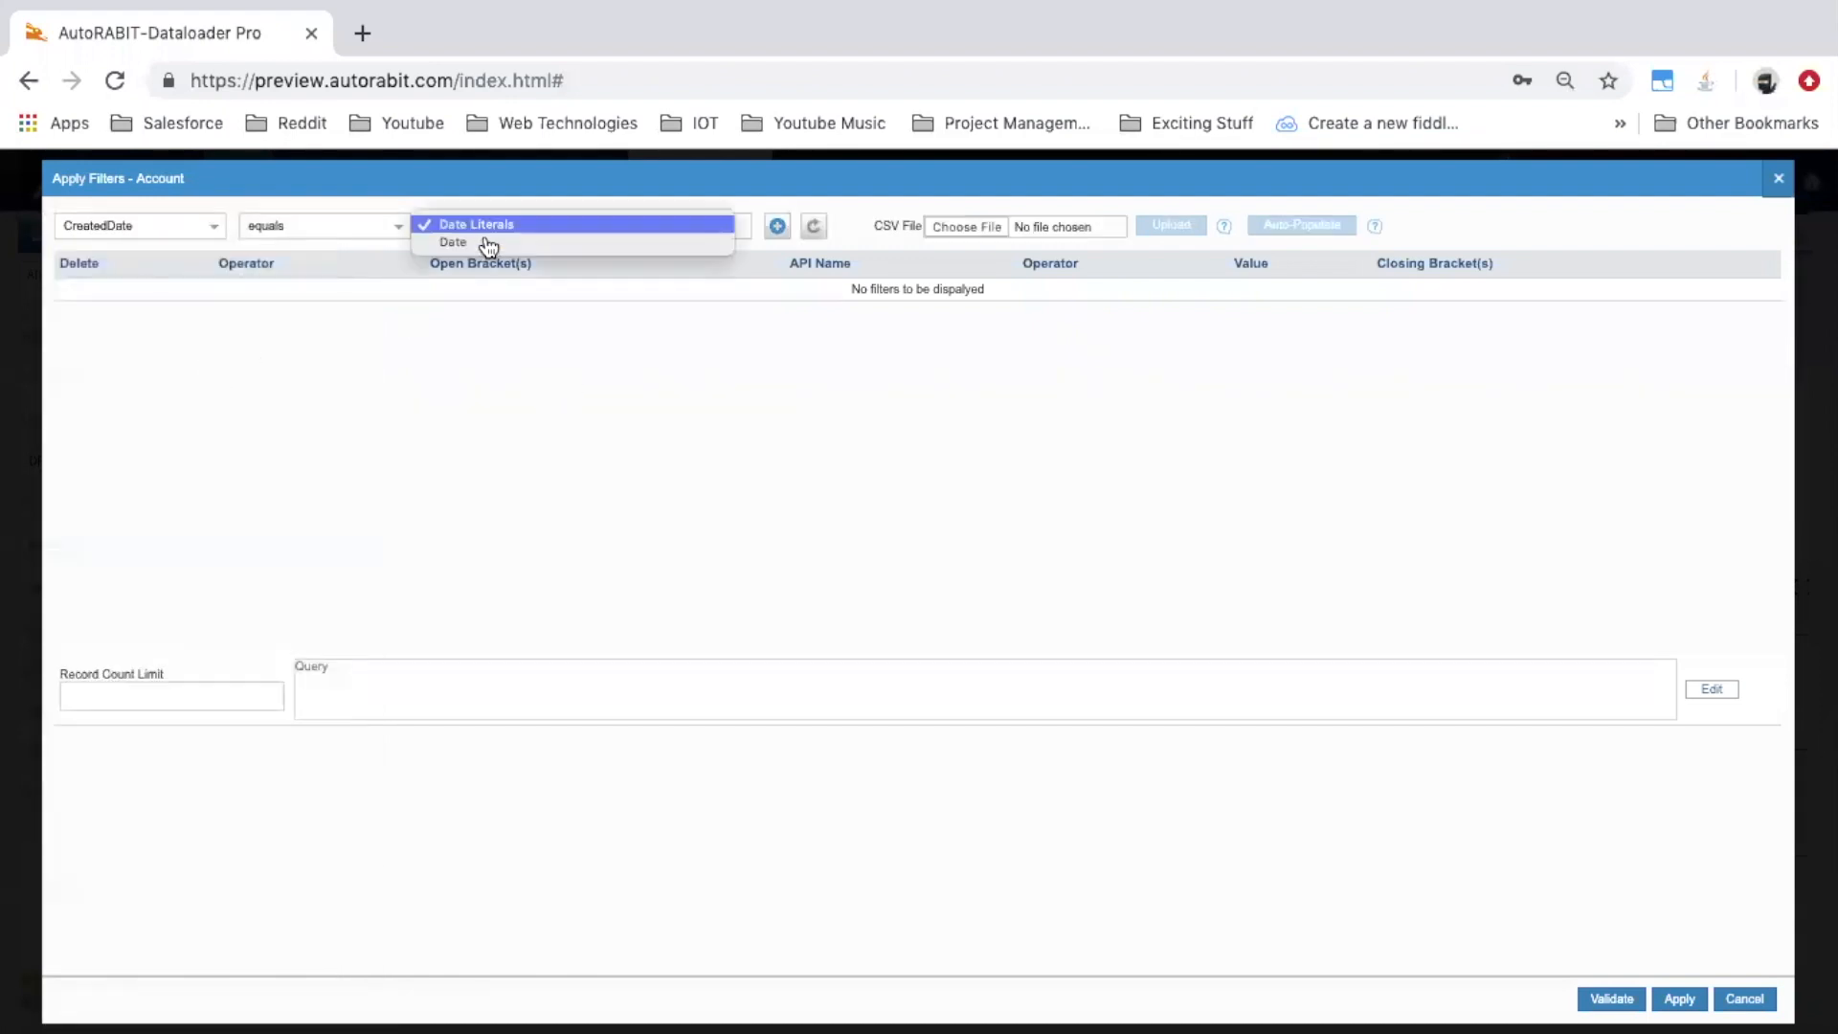
click(485, 243)
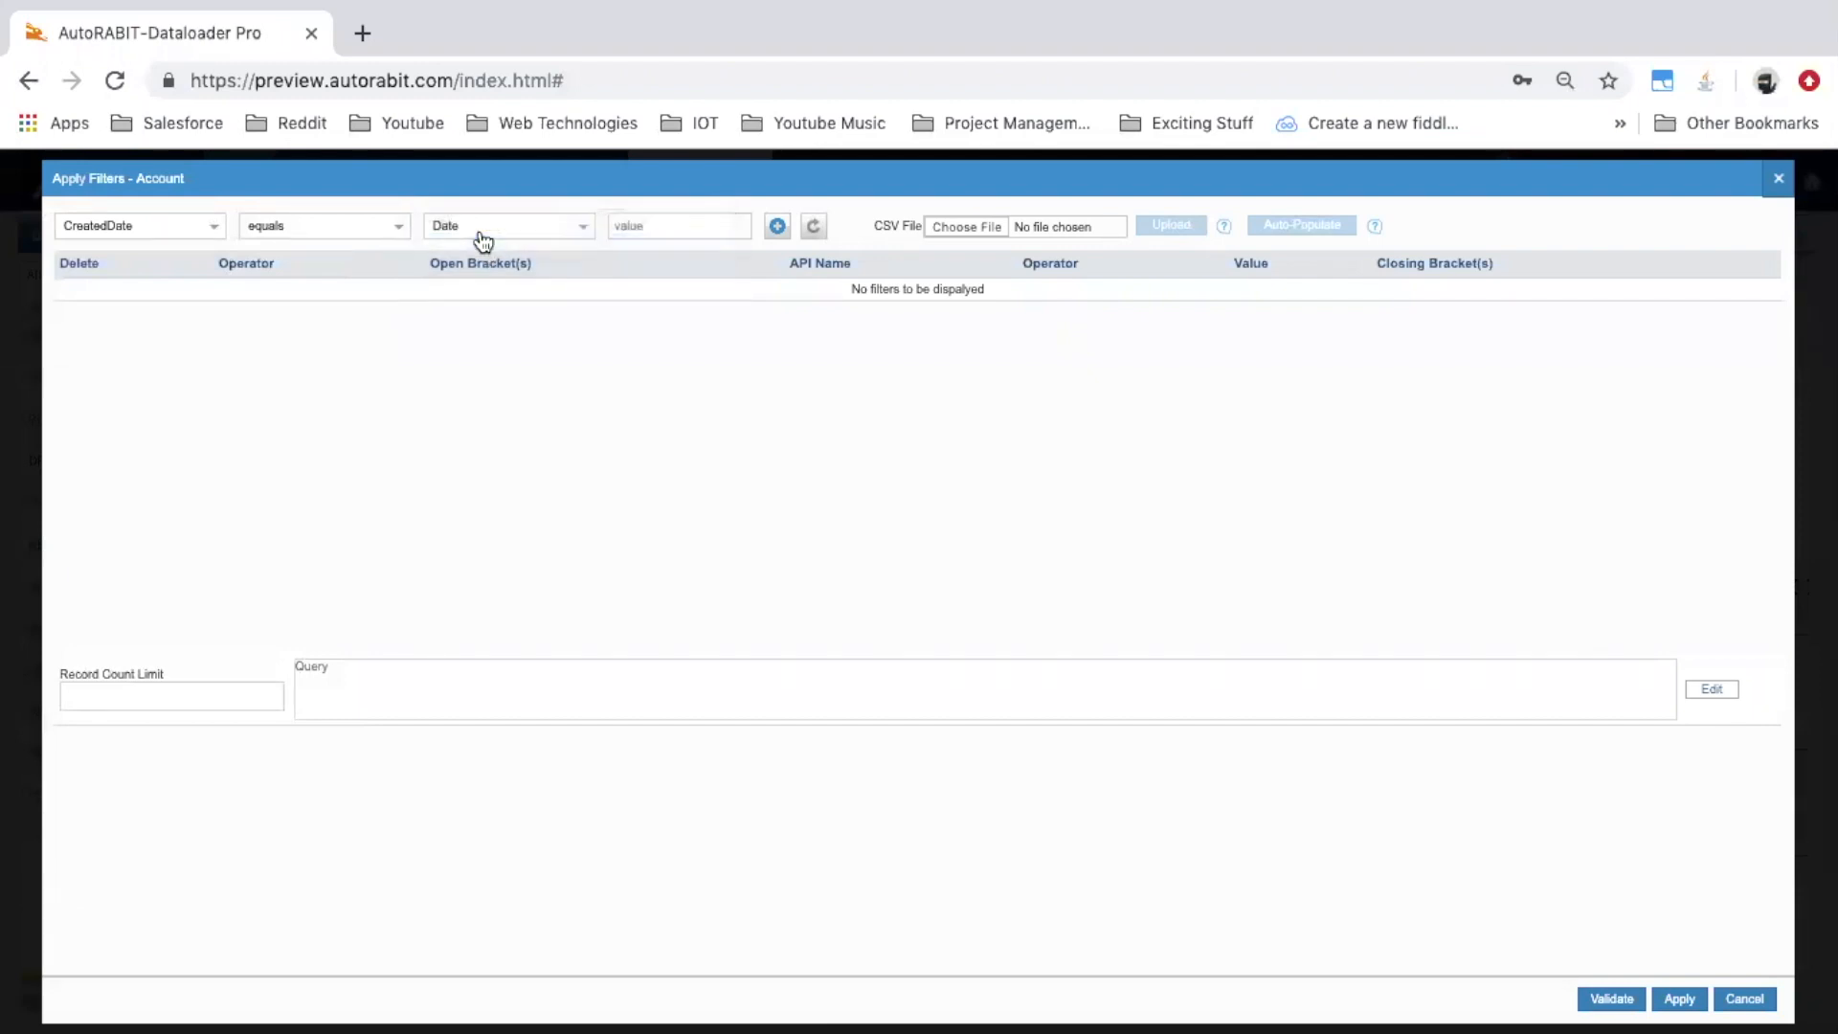
click(484, 238)
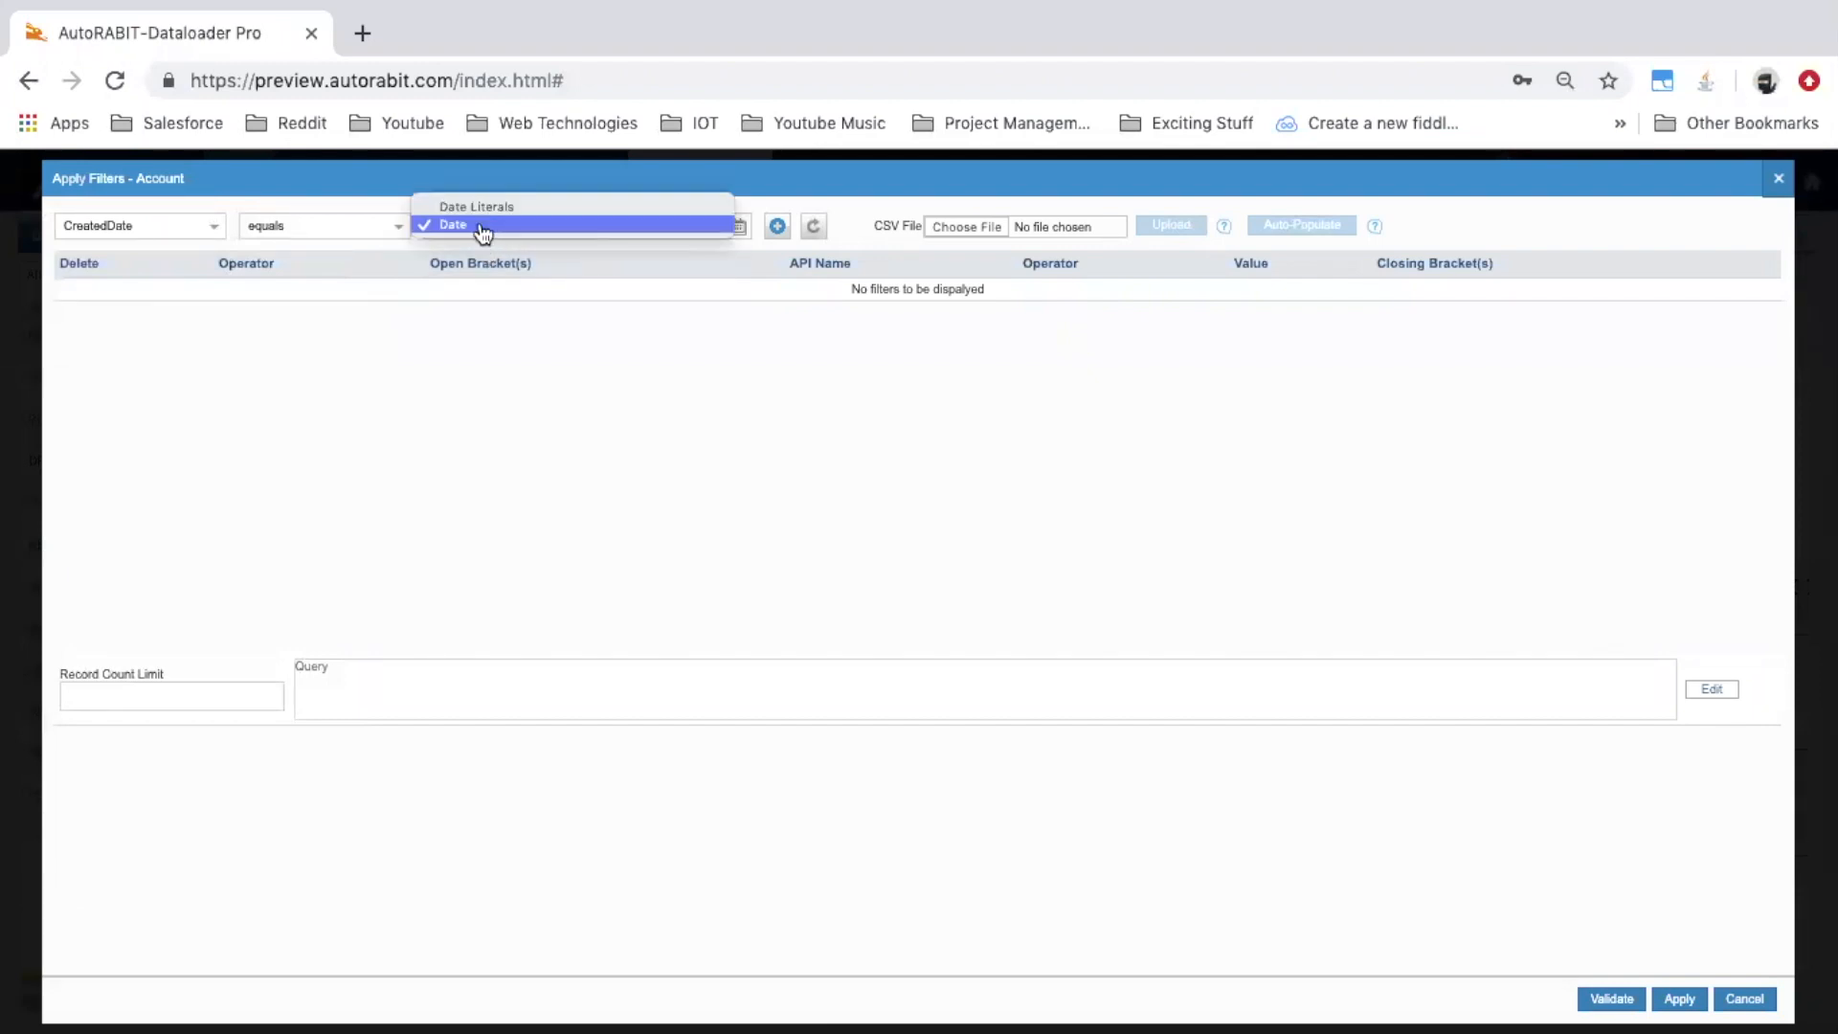
click(484, 205)
Set the value to YESTERDAY, add the filter, and apply it to Account
click(662, 230)
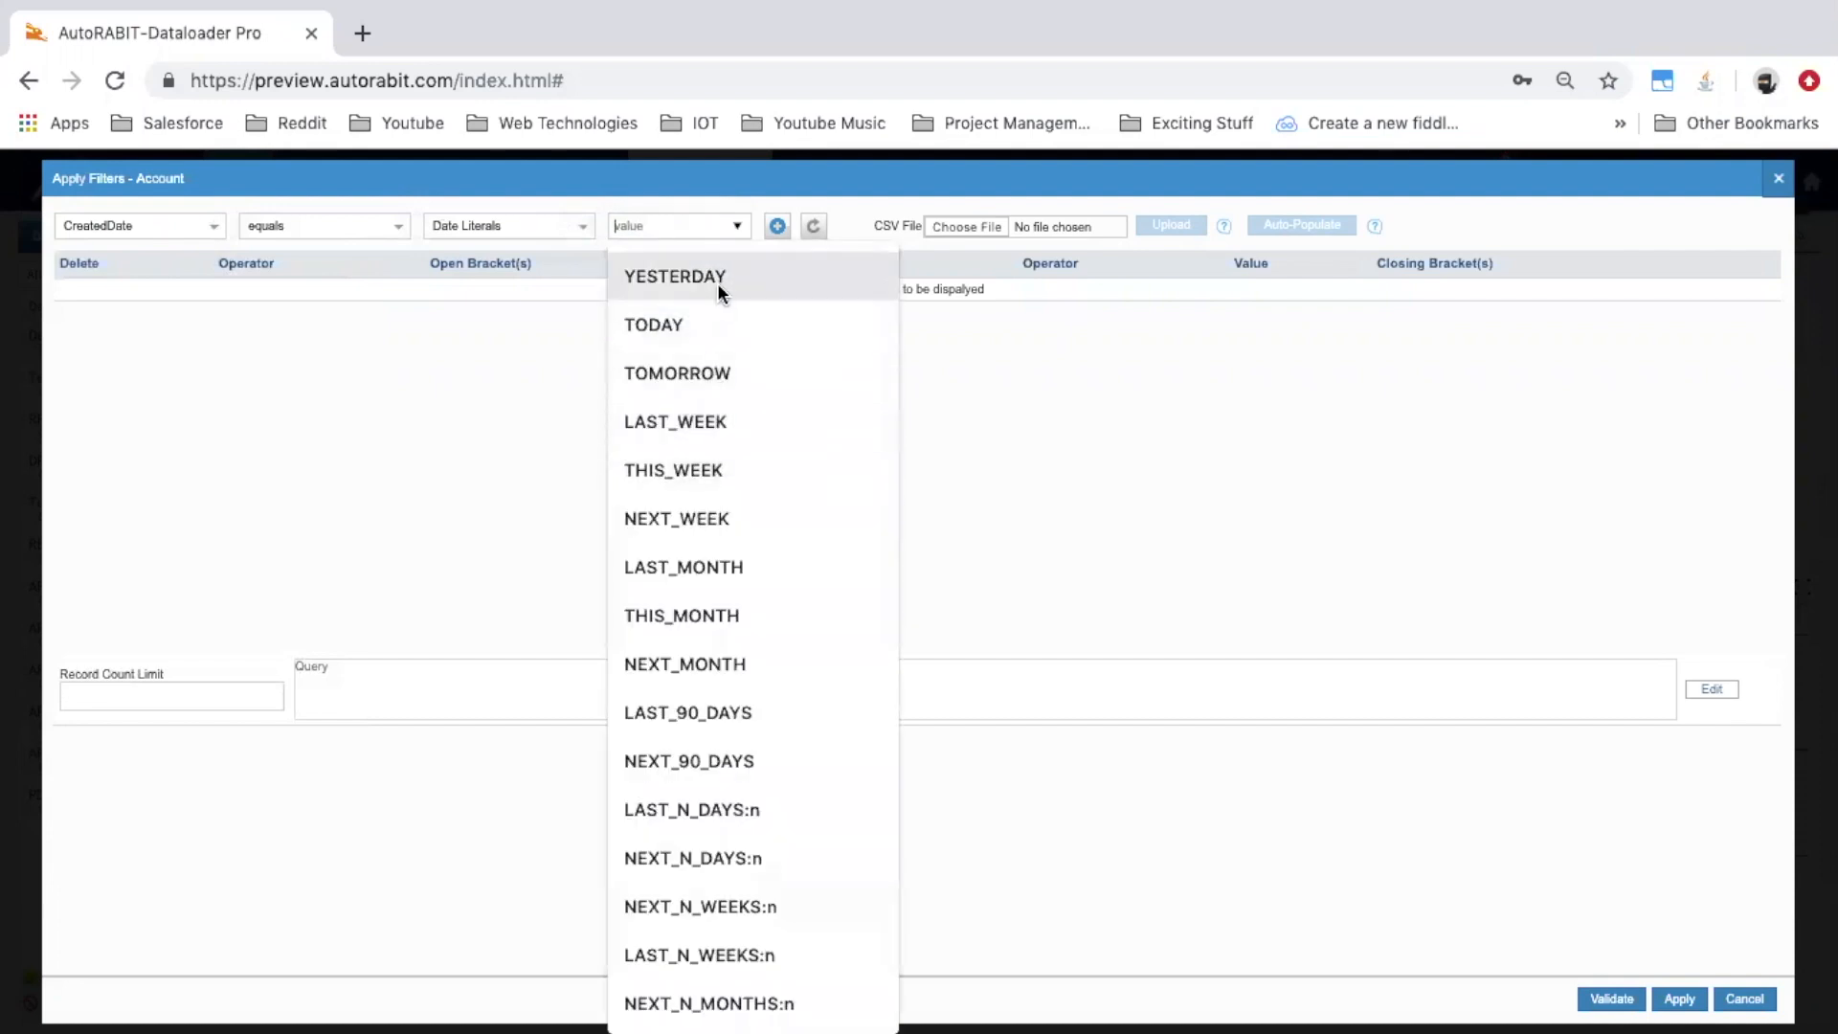
scroll(760, 450, down, 10)
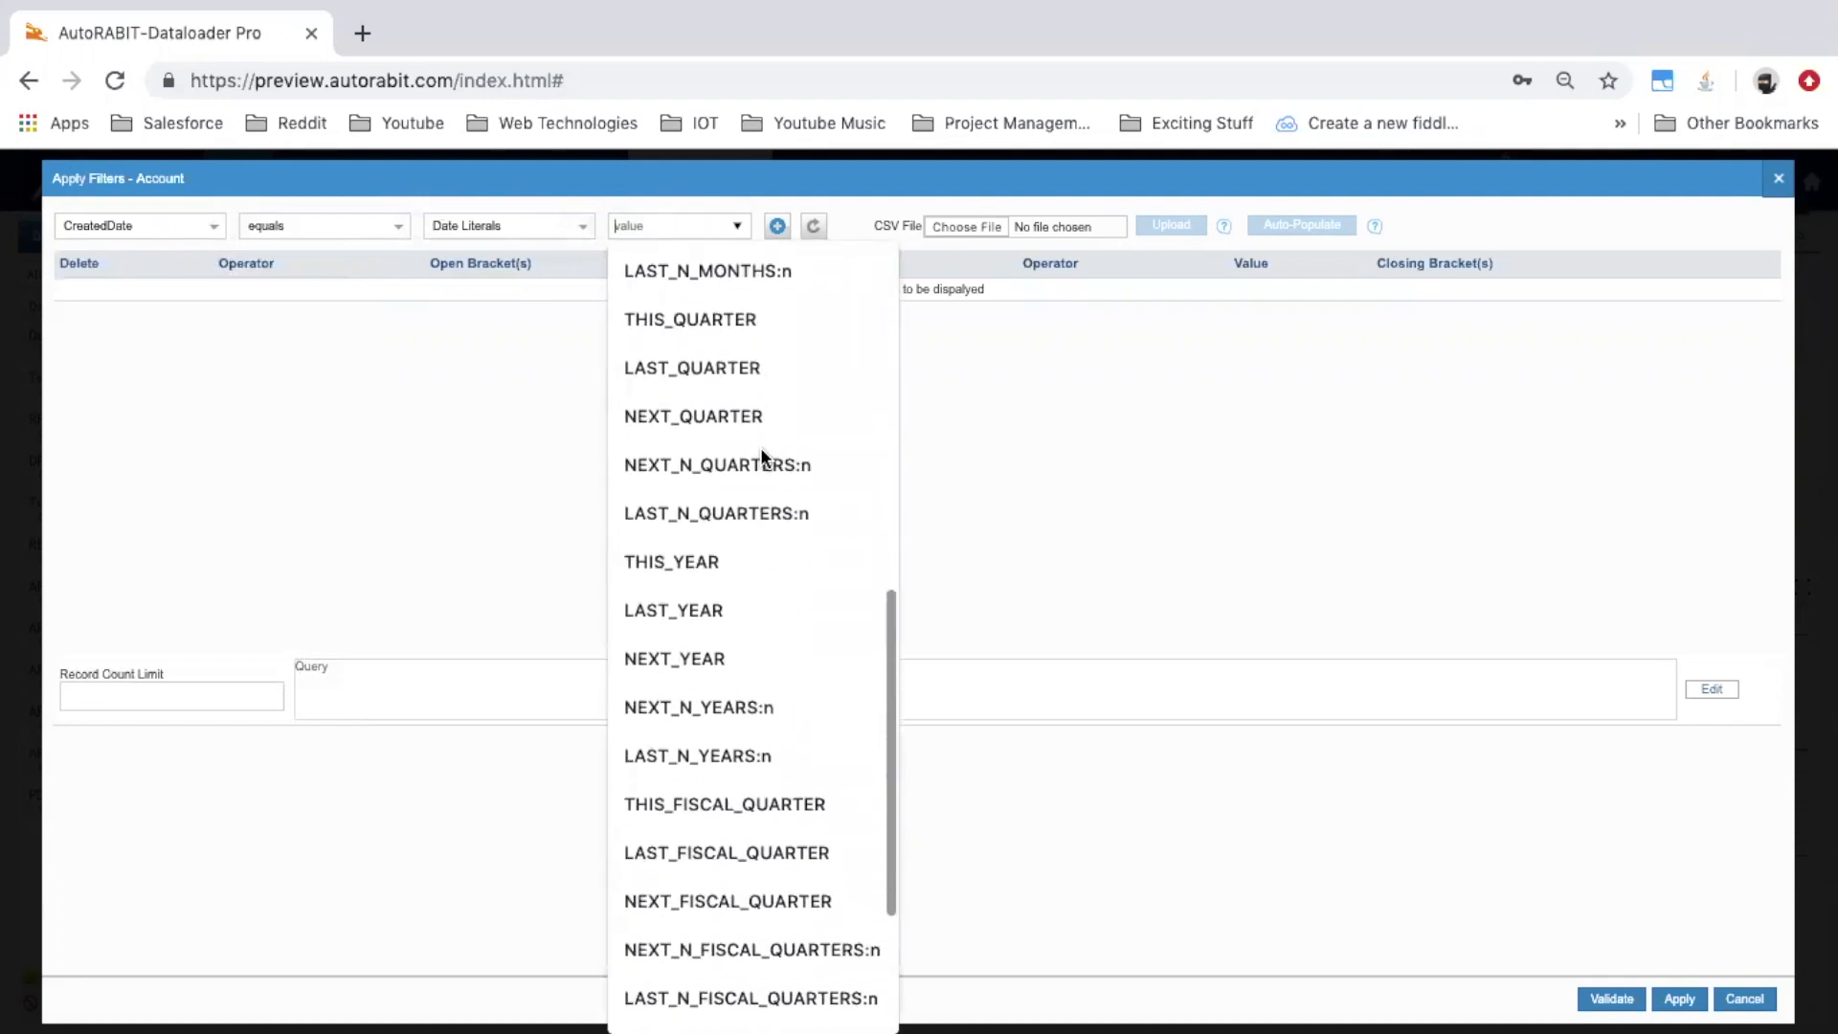
scroll(760, 446, up, 10)
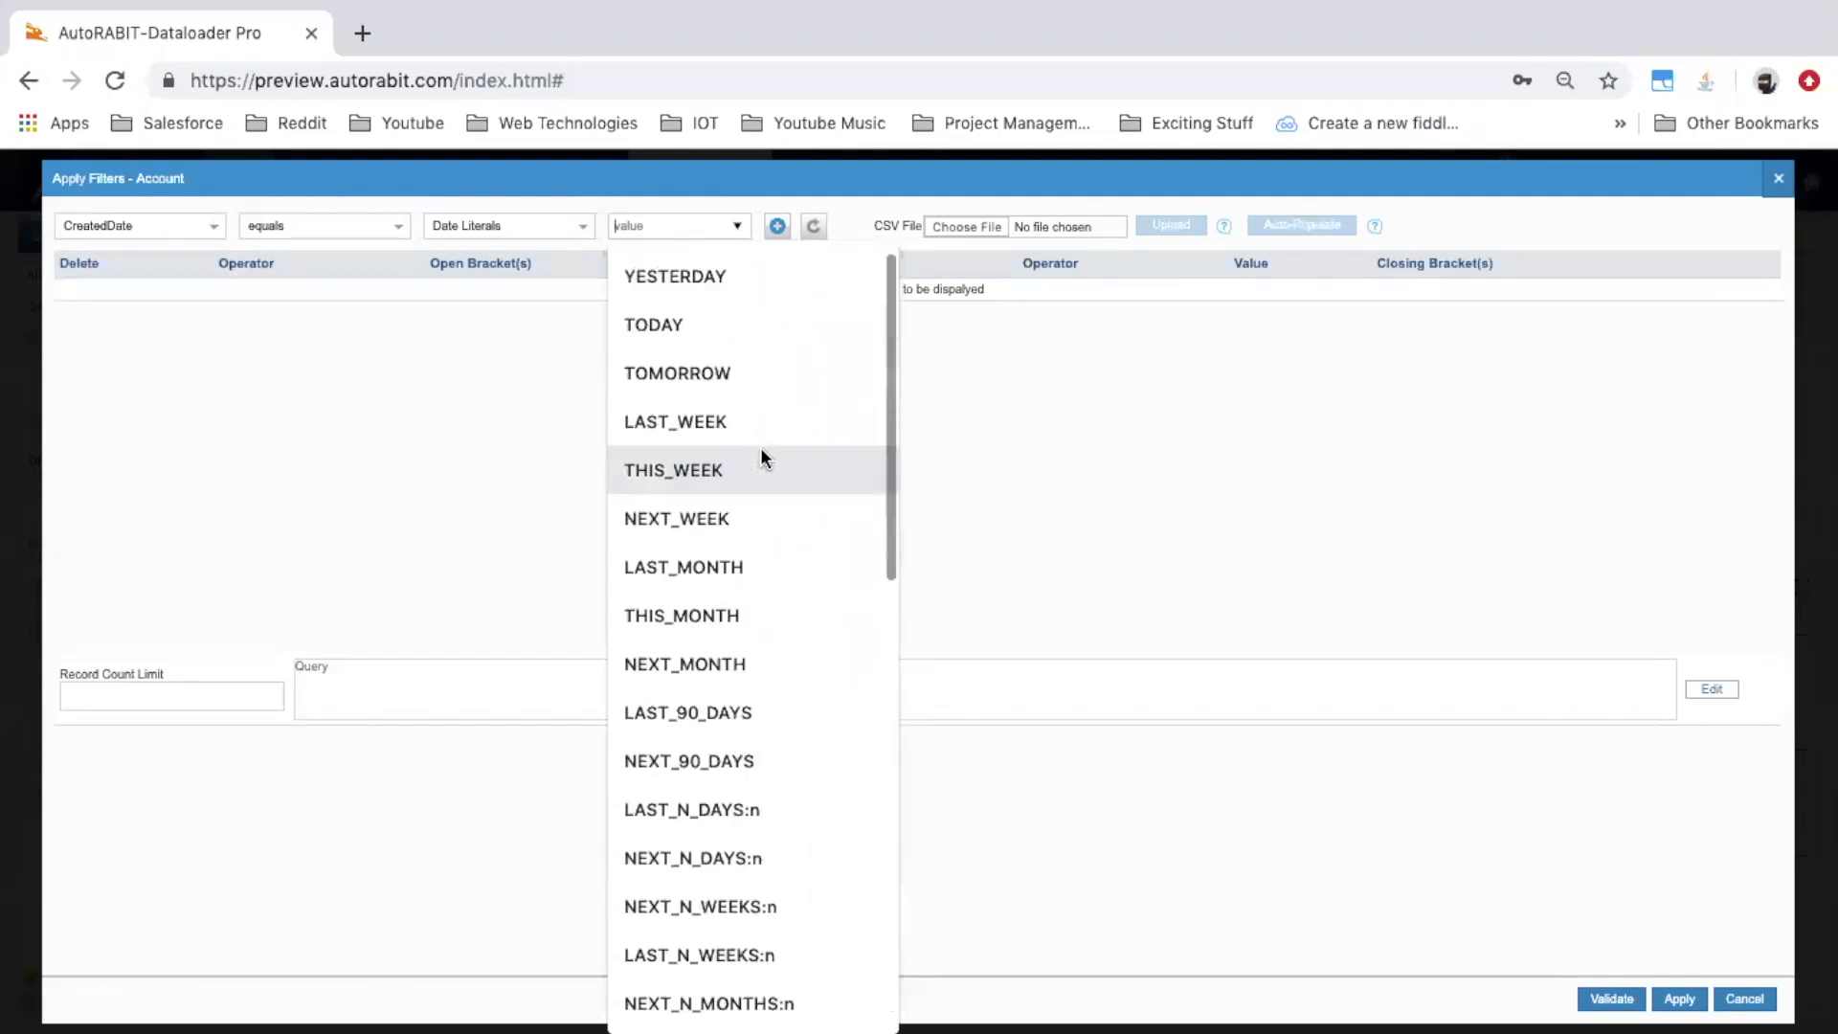
click(706, 275)
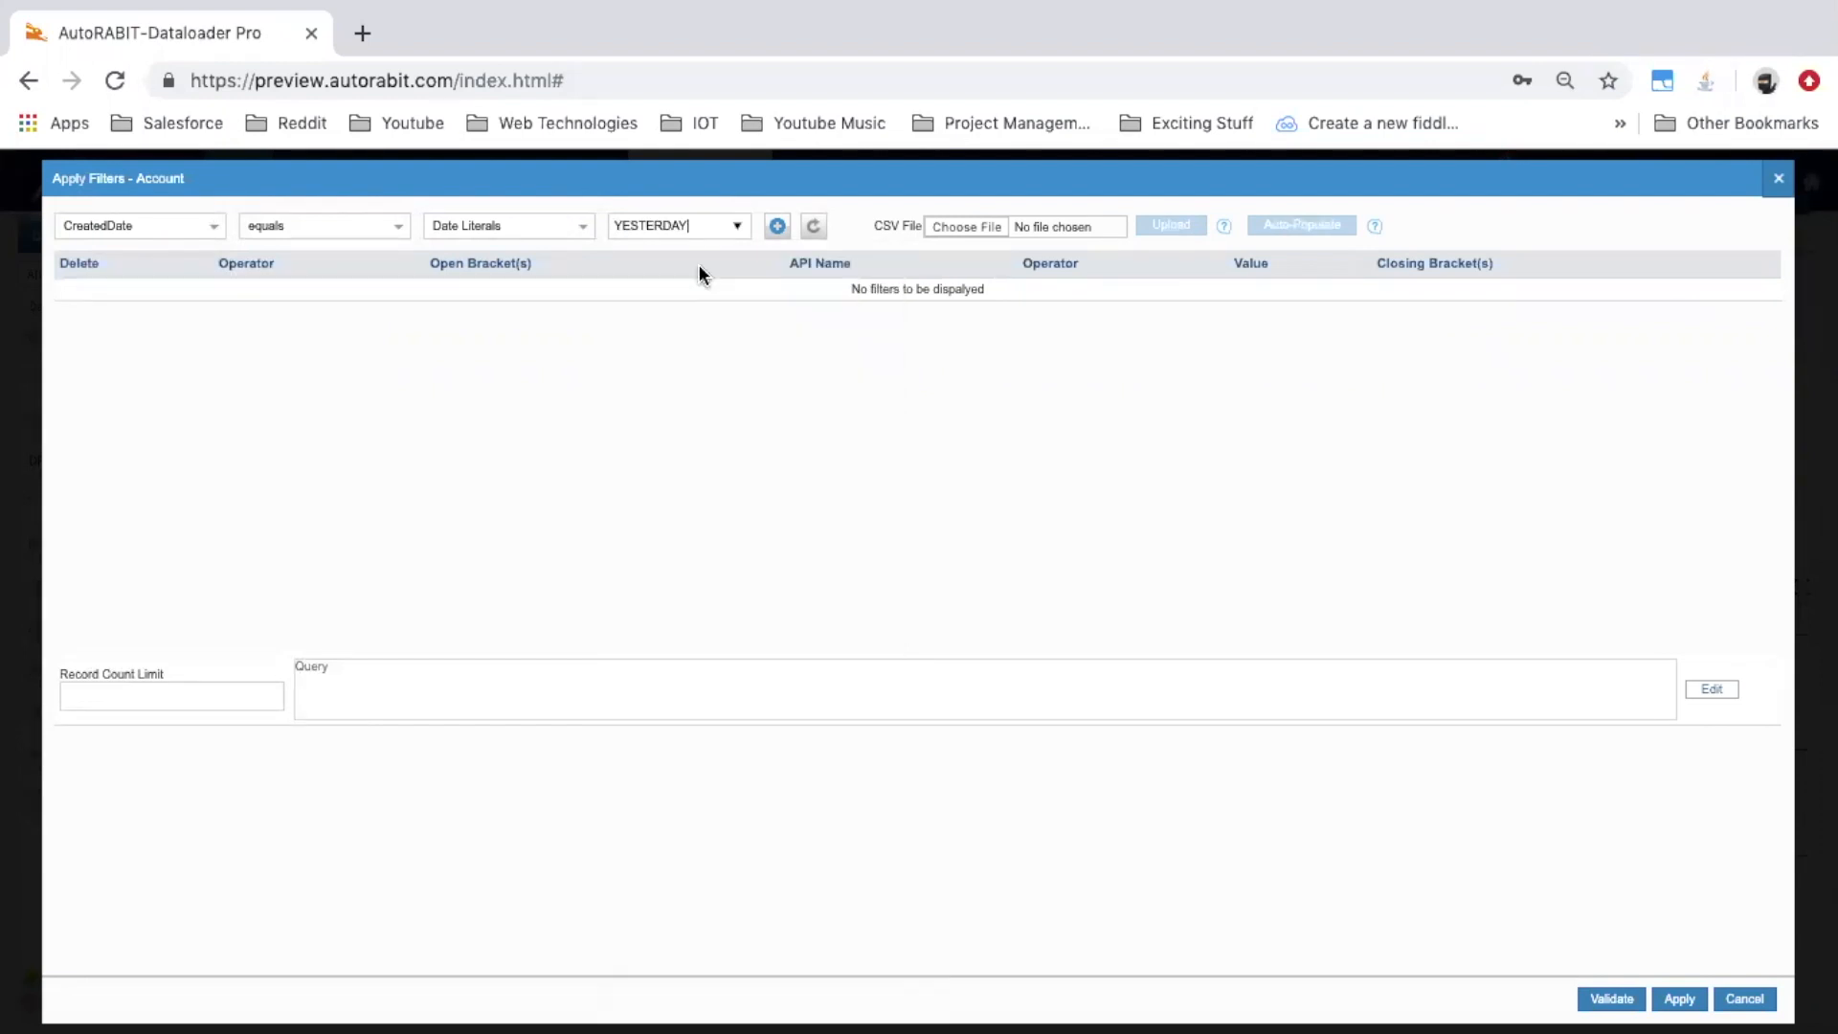
click(777, 227)
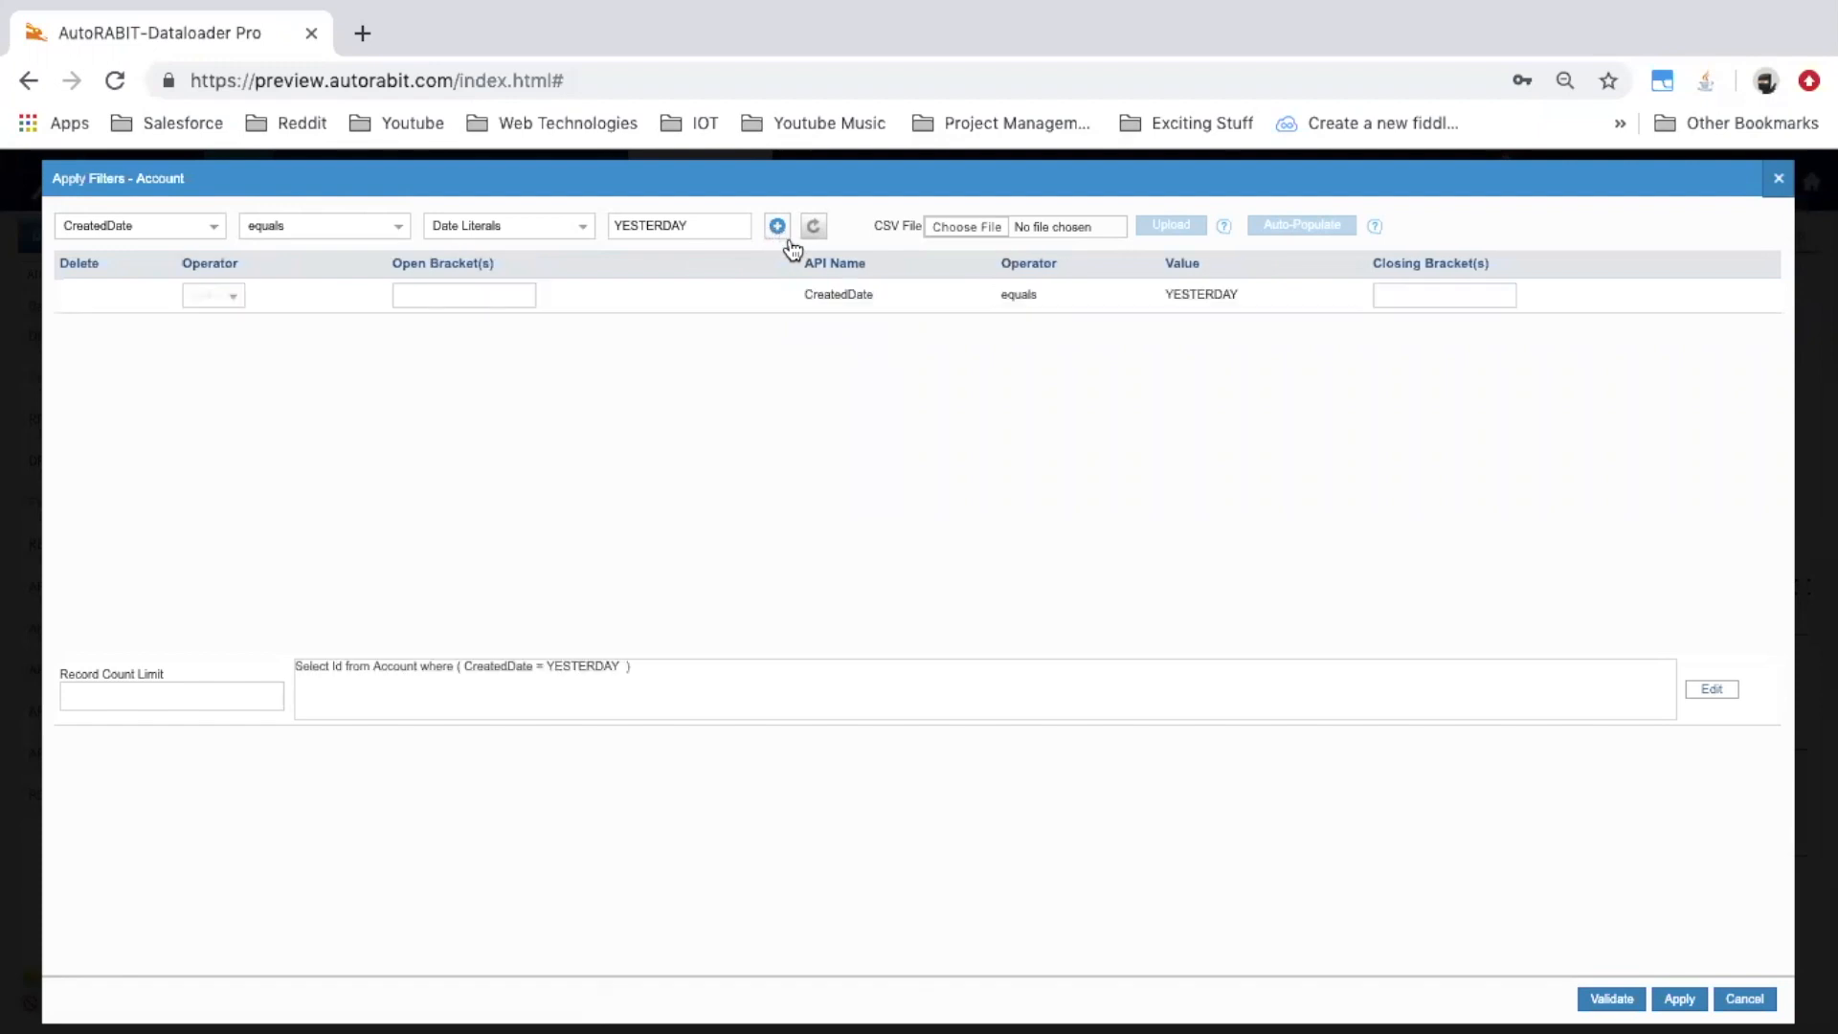
click(1681, 1000)
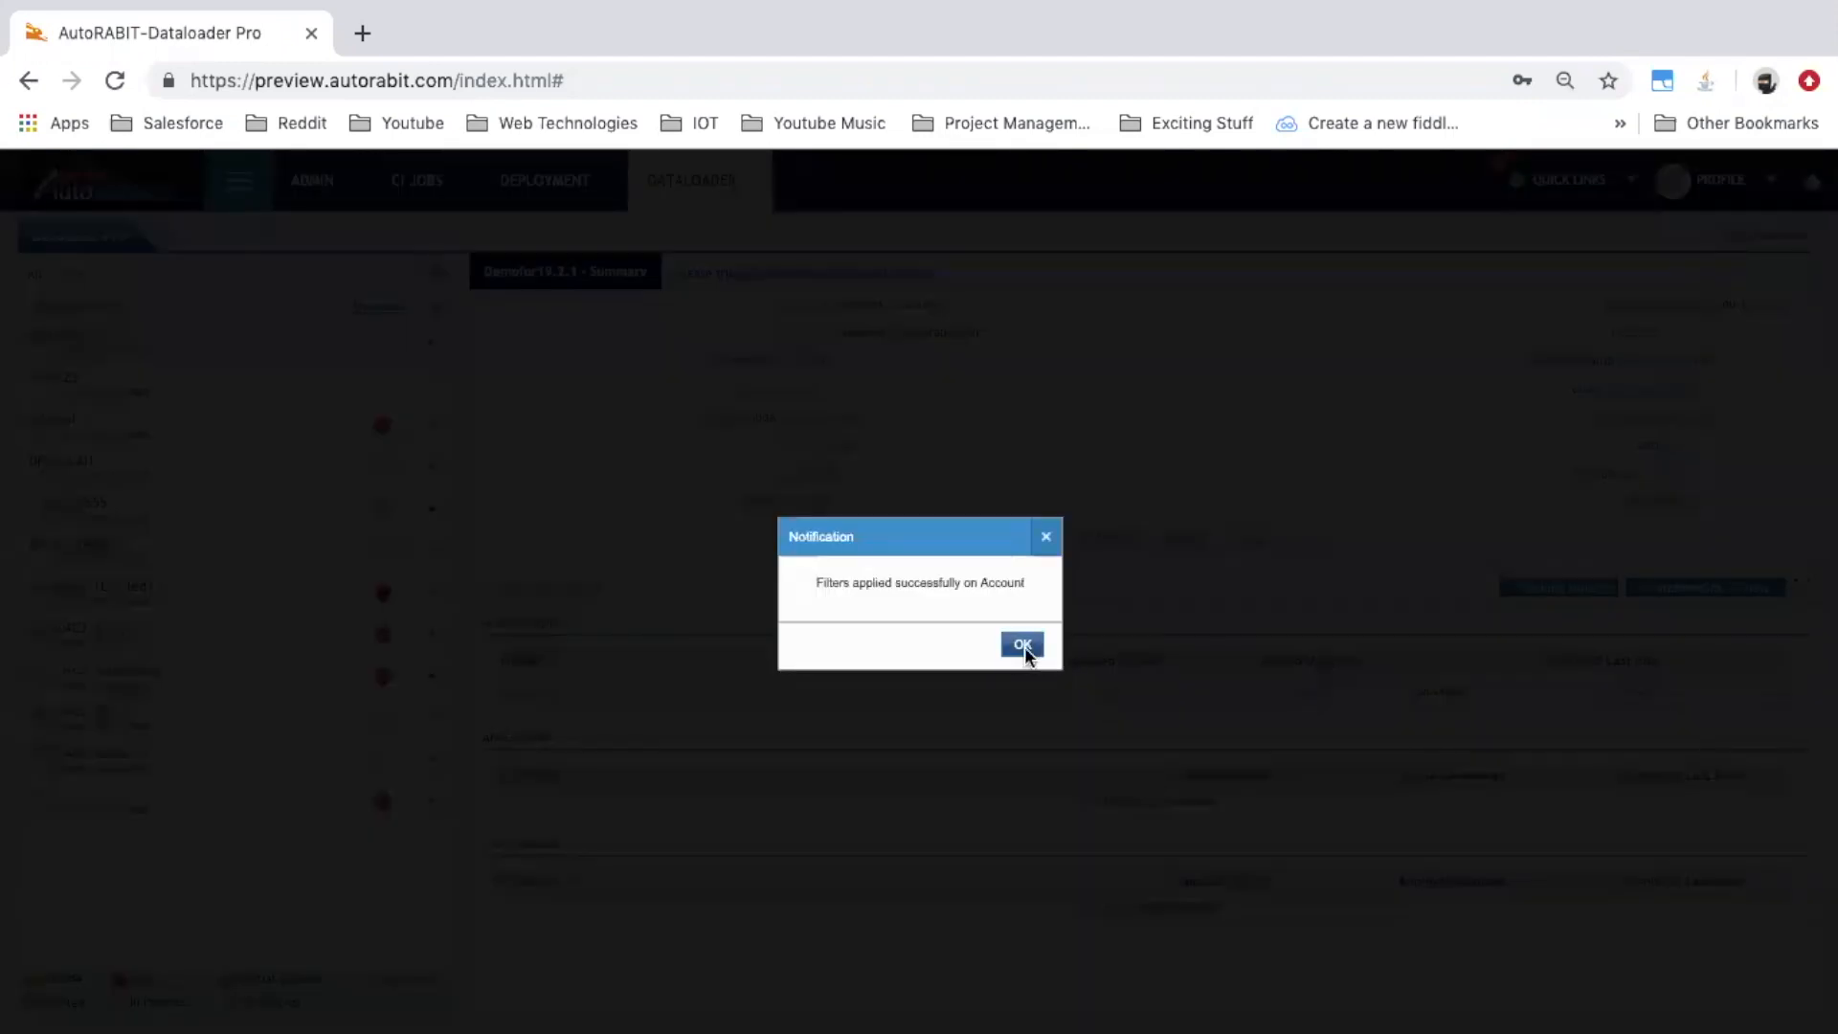
click(1024, 646)
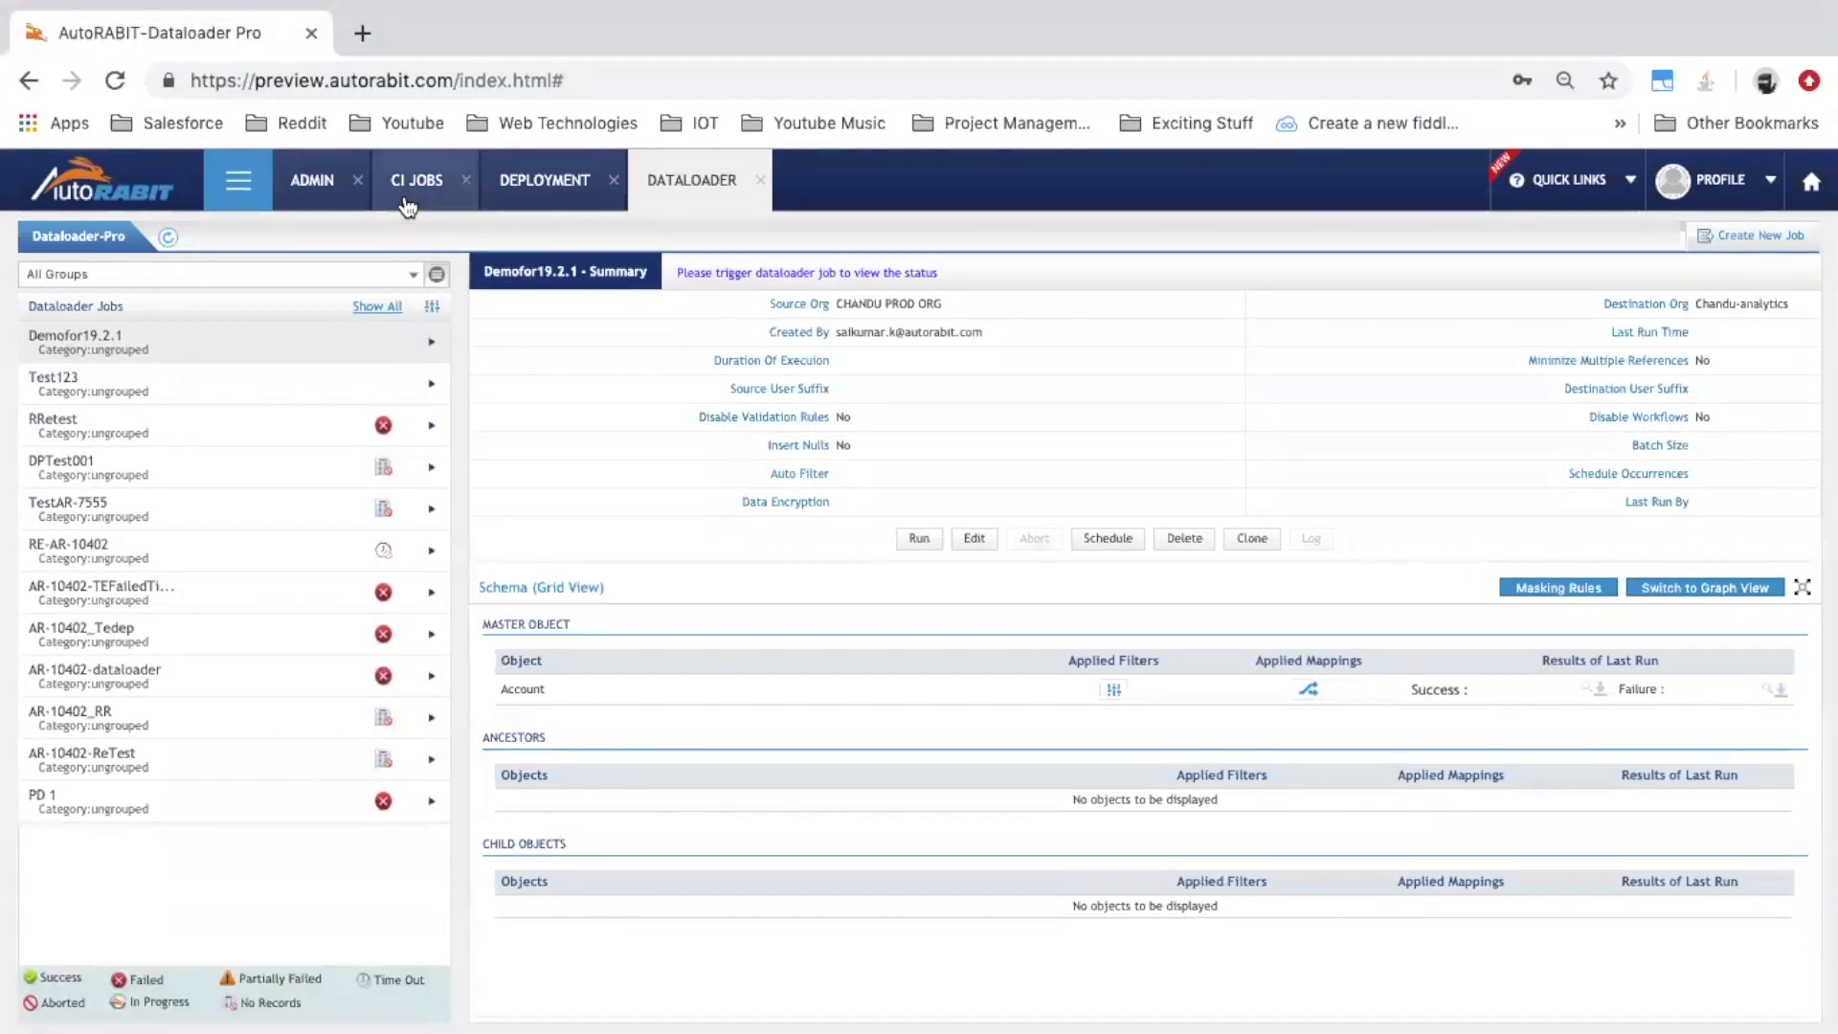
In the CI JOBS section, view the build history in CI Job Results
click(408, 201)
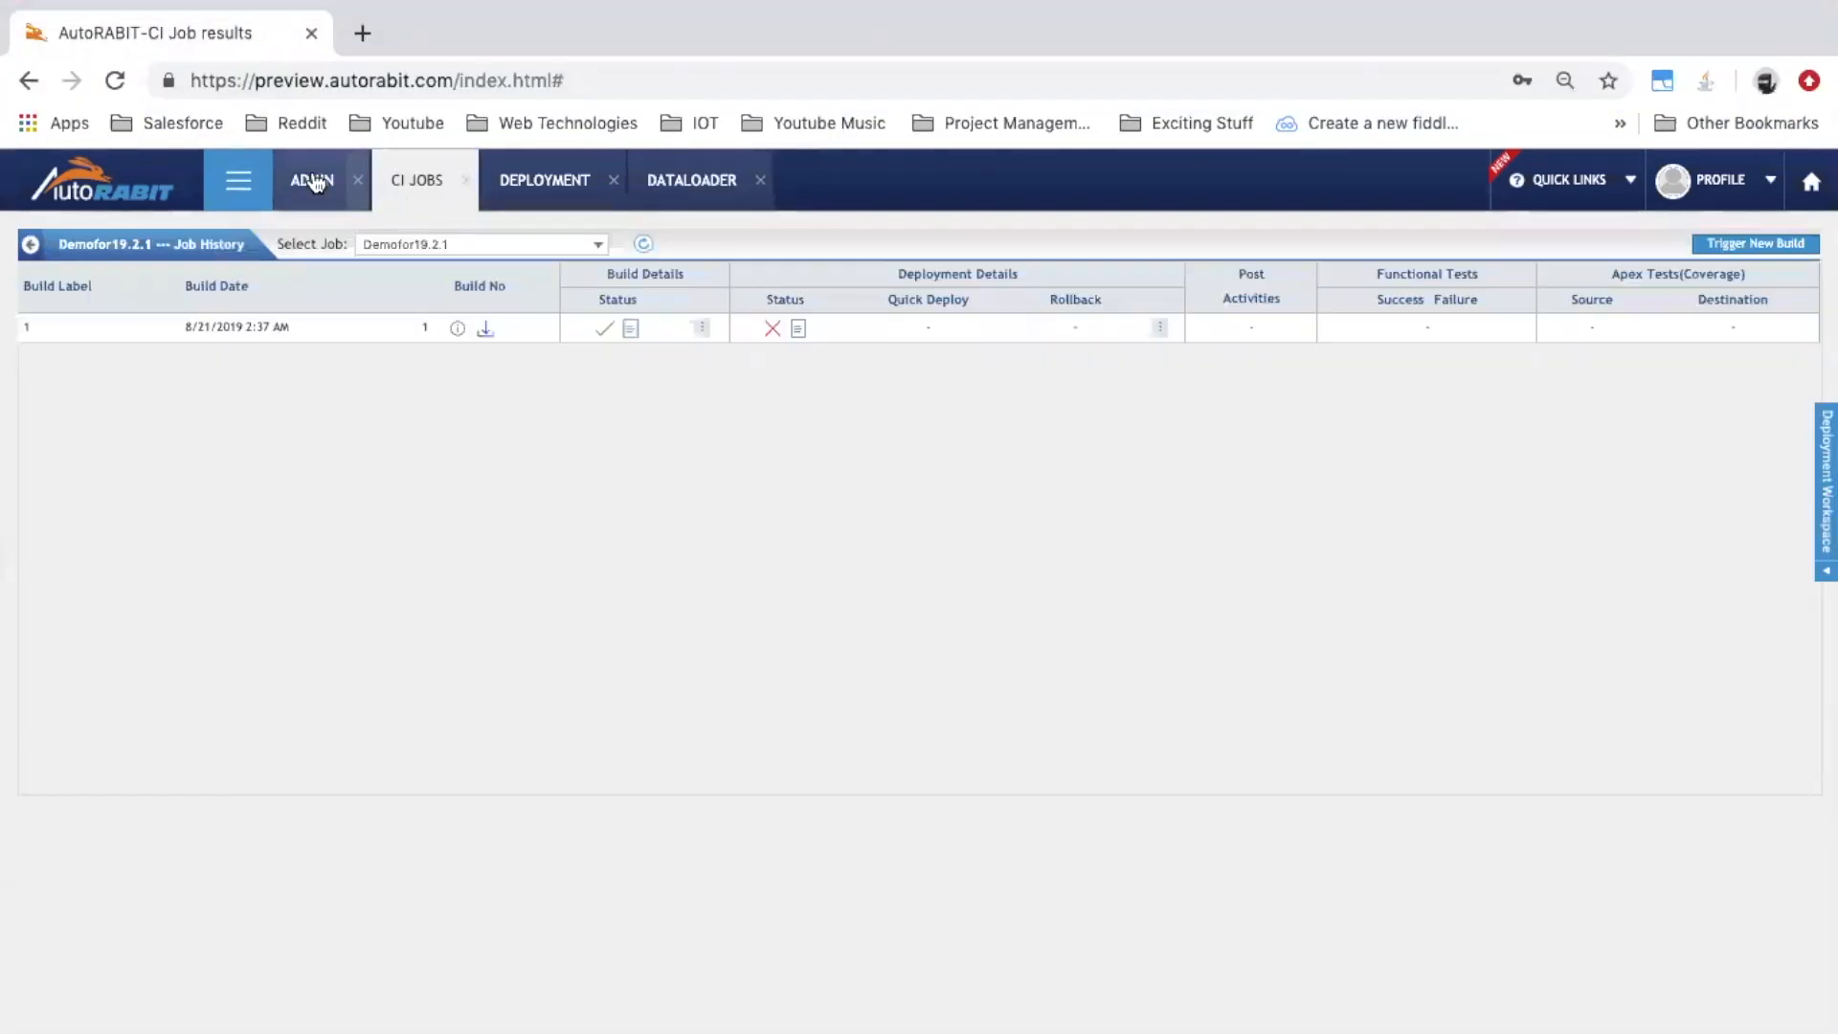
click(242, 180)
click(247, 277)
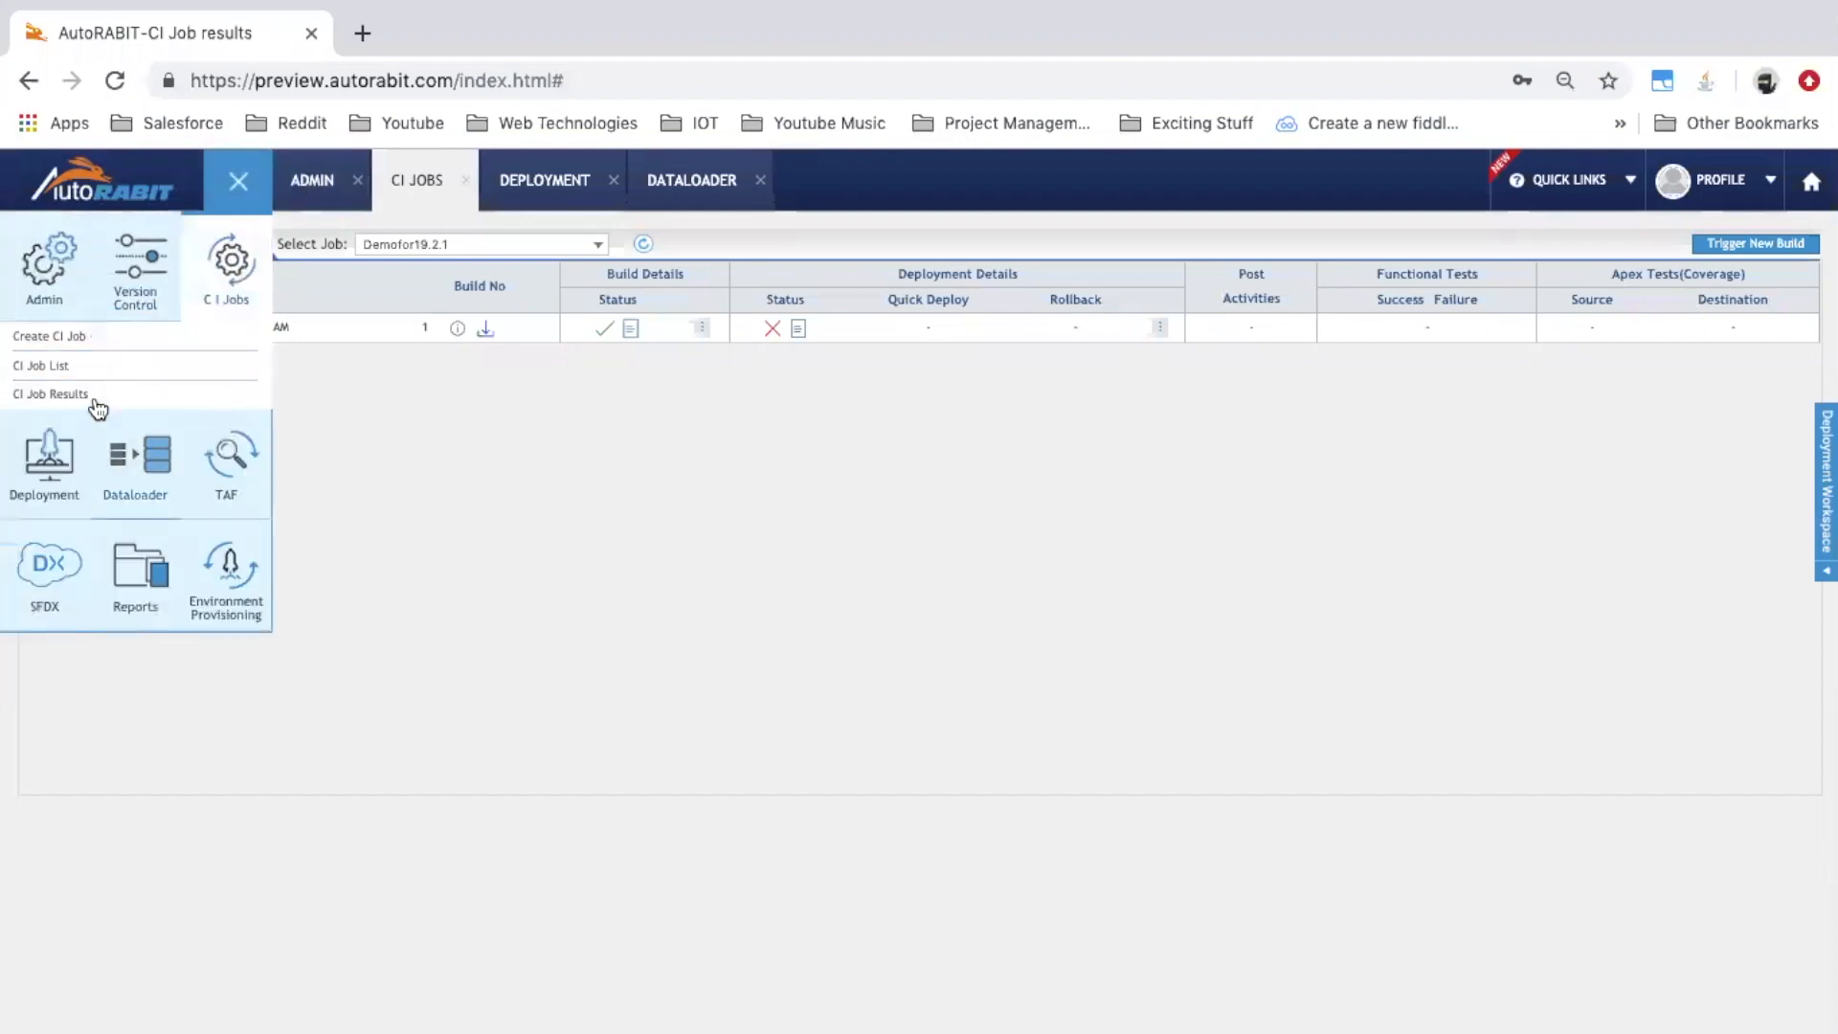
click(99, 393)
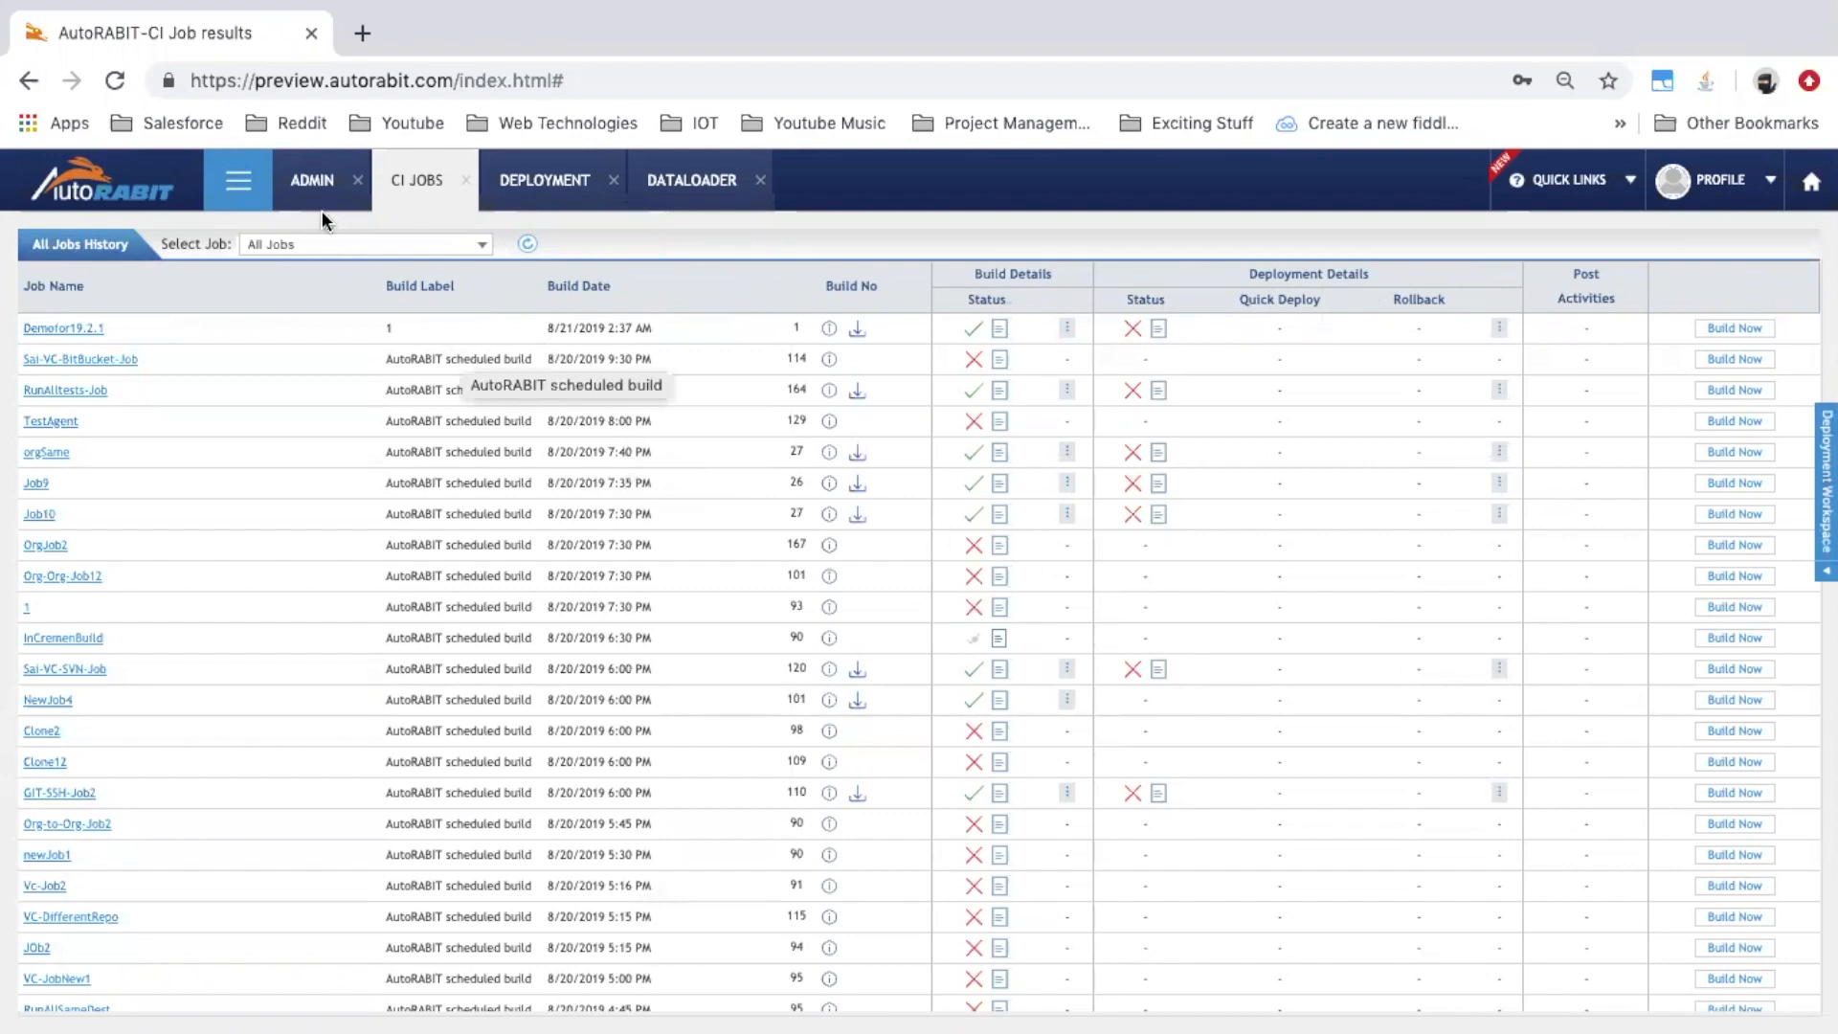
Switch from CI Job Results to the CI Job List showing jobs like Demofor19.2.1
click(247, 188)
click(232, 284)
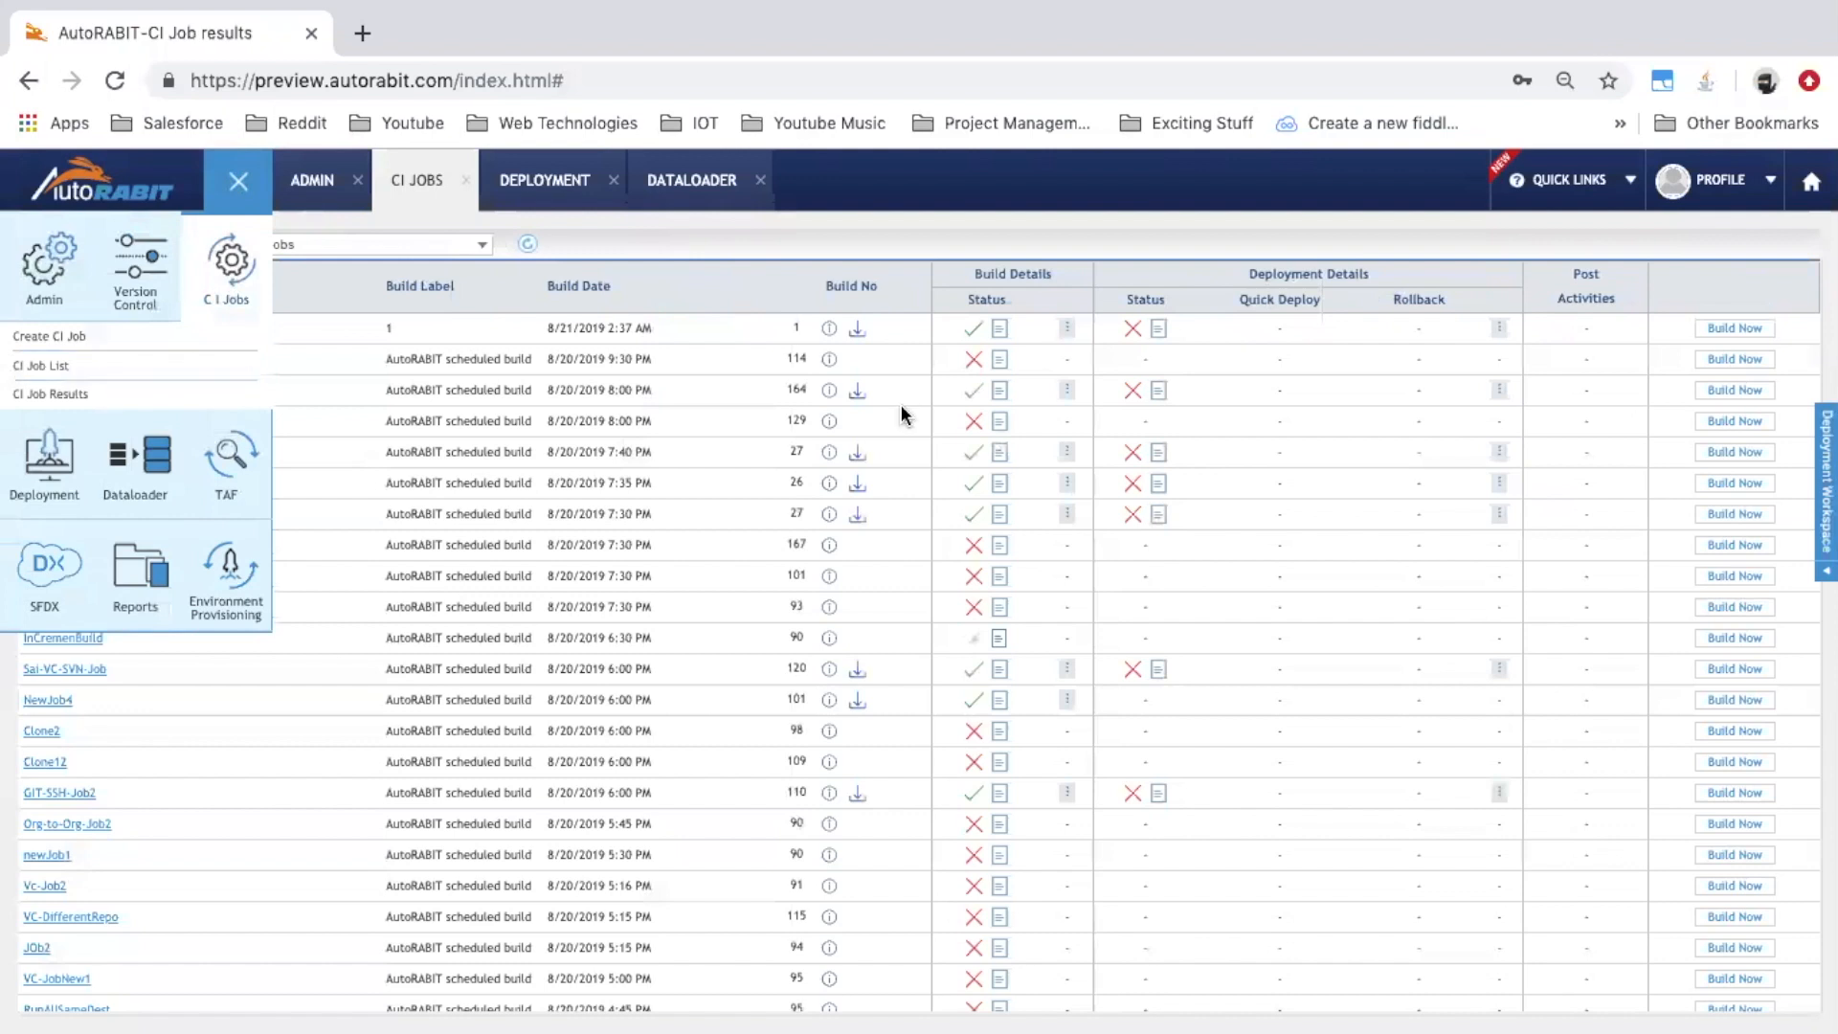
click(168, 368)
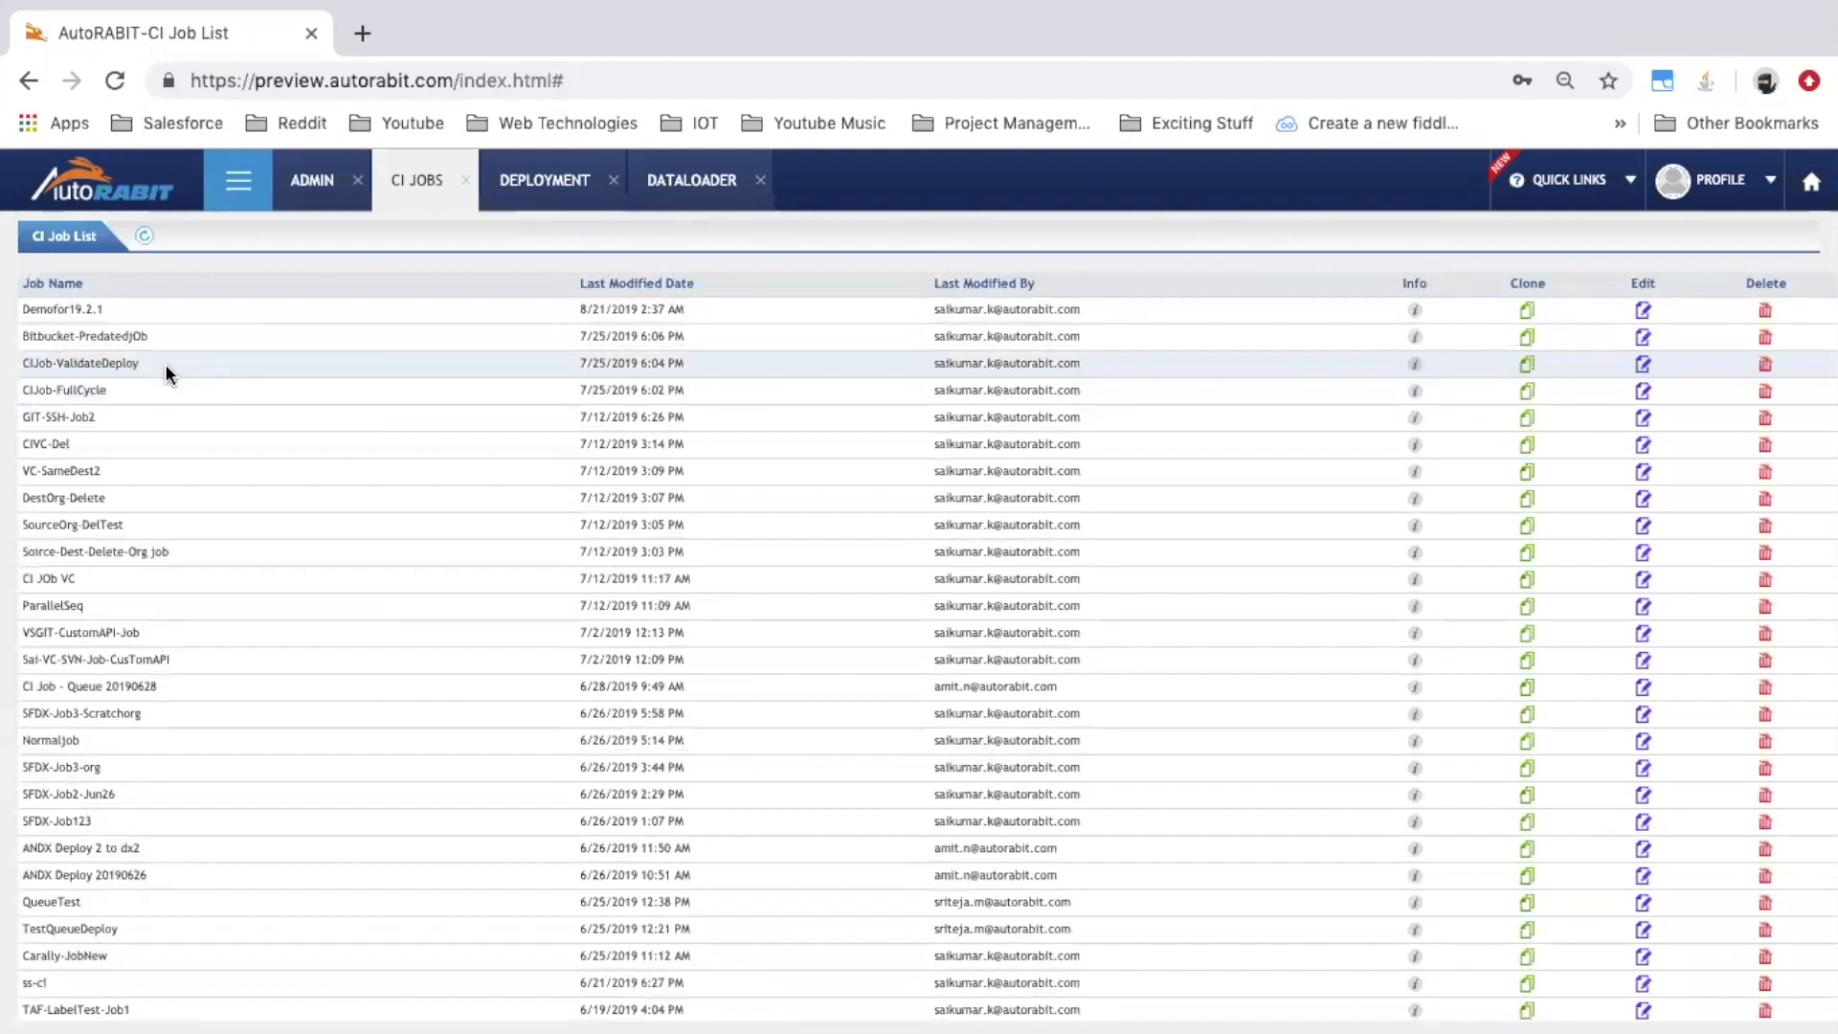
Edit the Demofor19.2.1 CI job so a successful deployment runs the Demofor19.2.1 - [Pro] dataloader process
click(1643, 312)
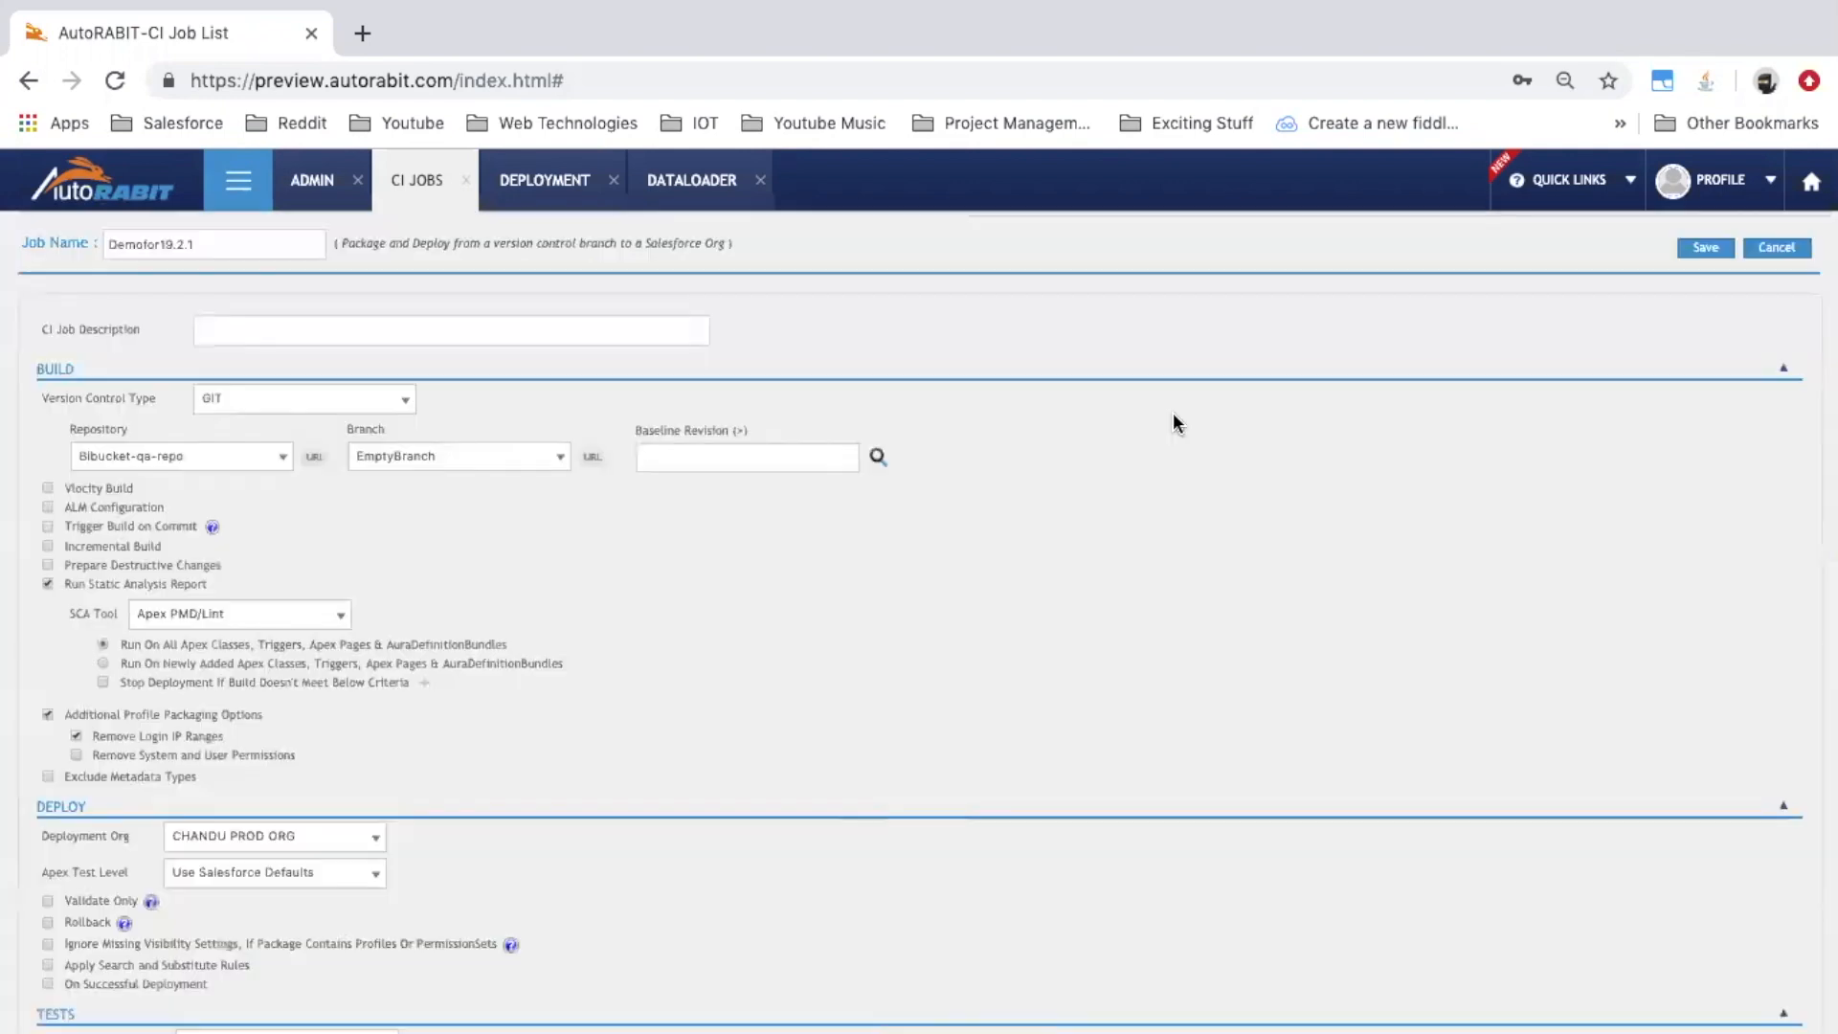
scroll(571, 676, down, 5)
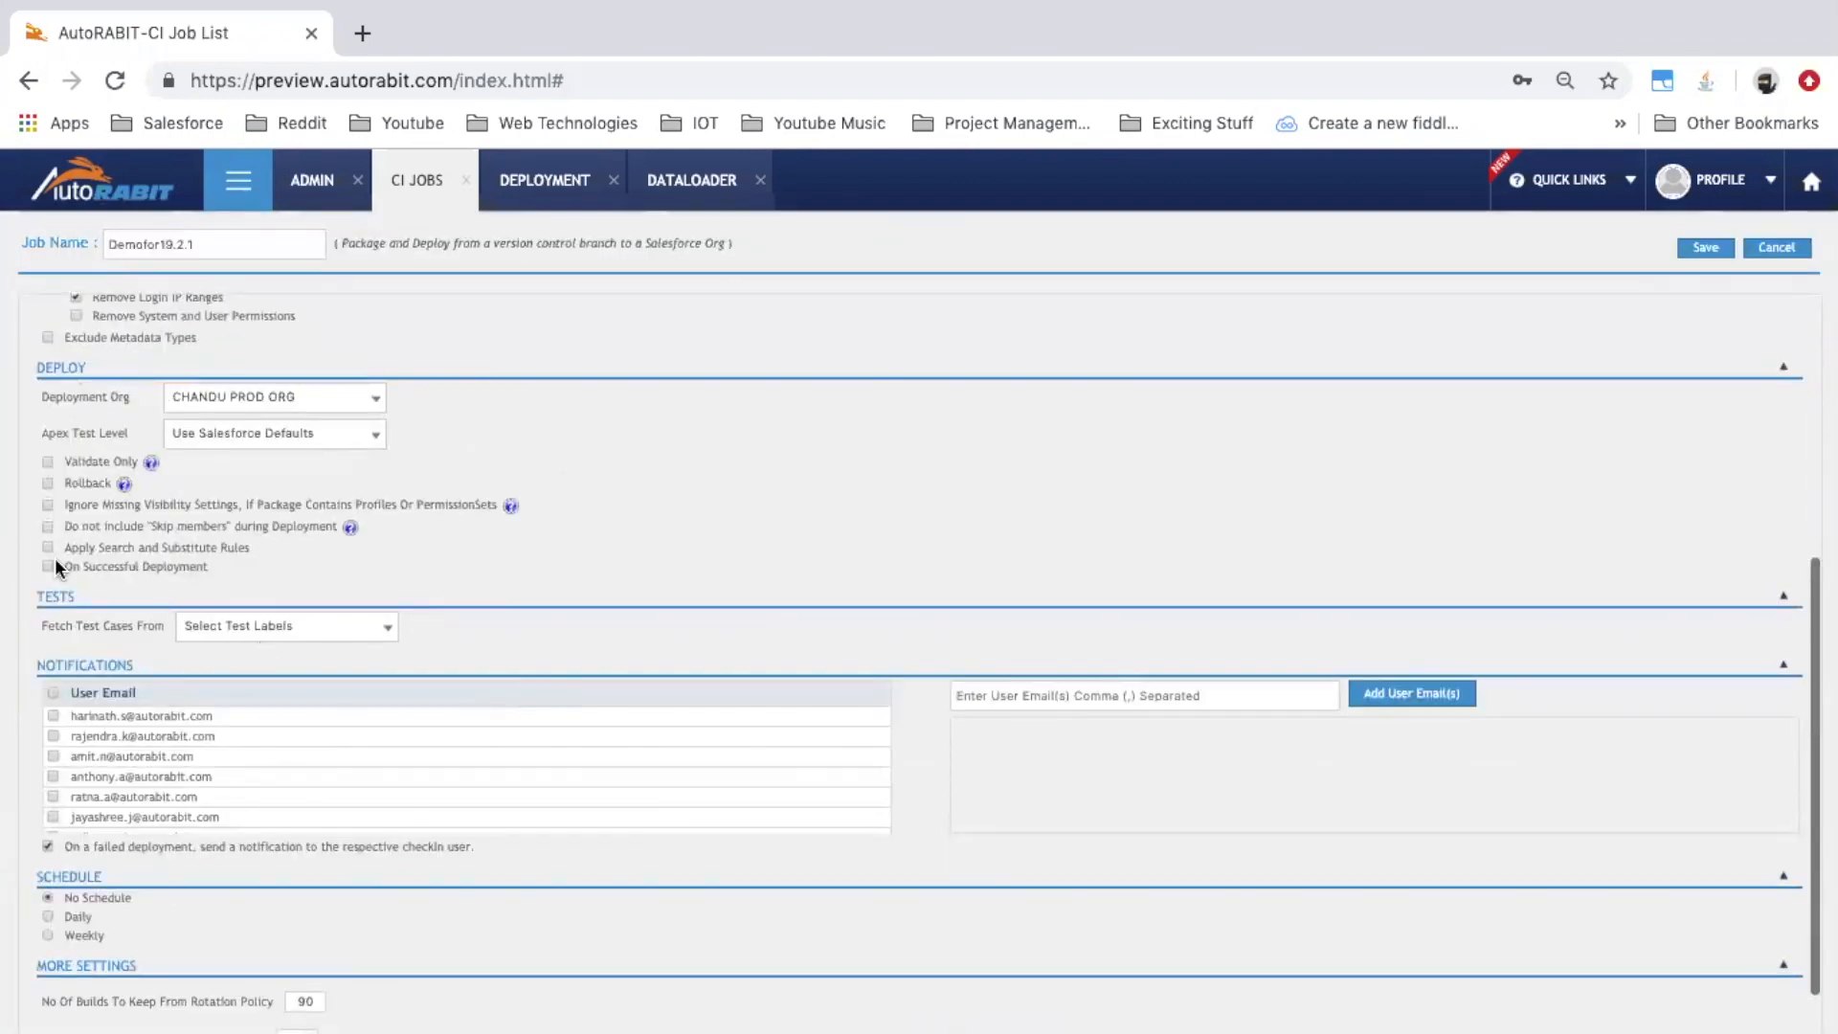
click(47, 566)
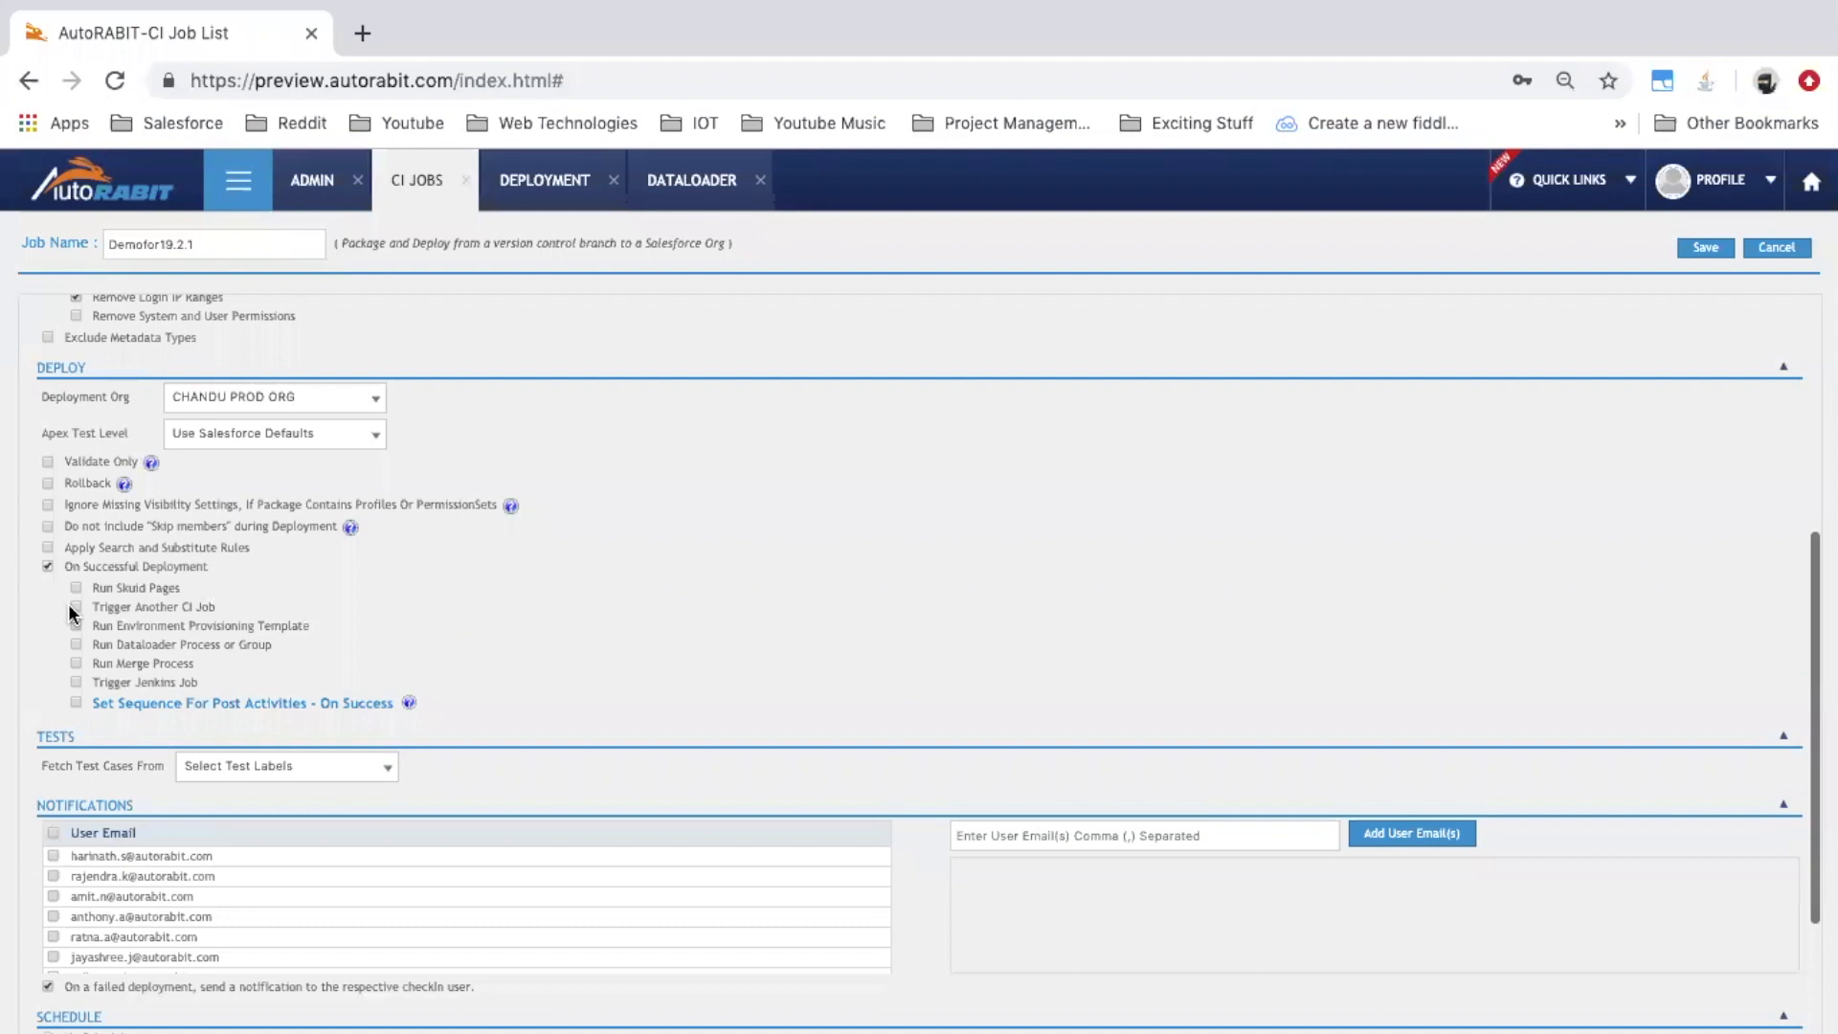
click(77, 644)
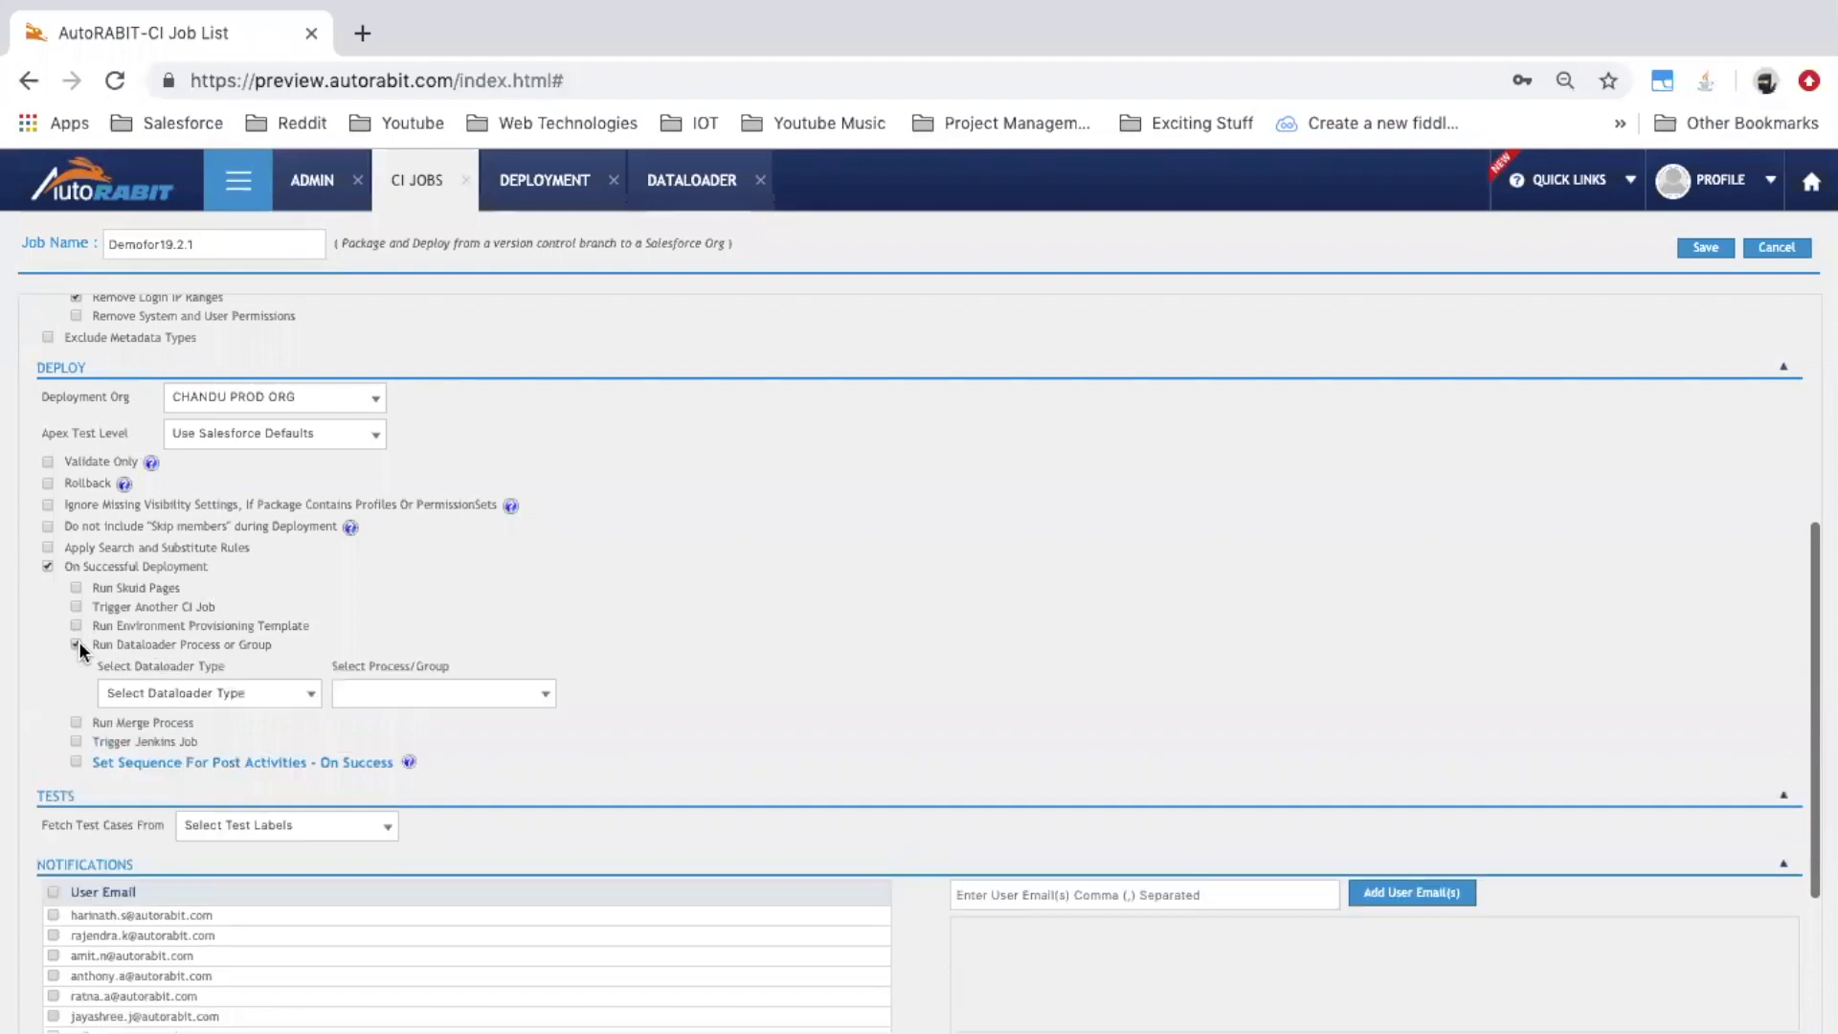
click(201, 694)
click(196, 708)
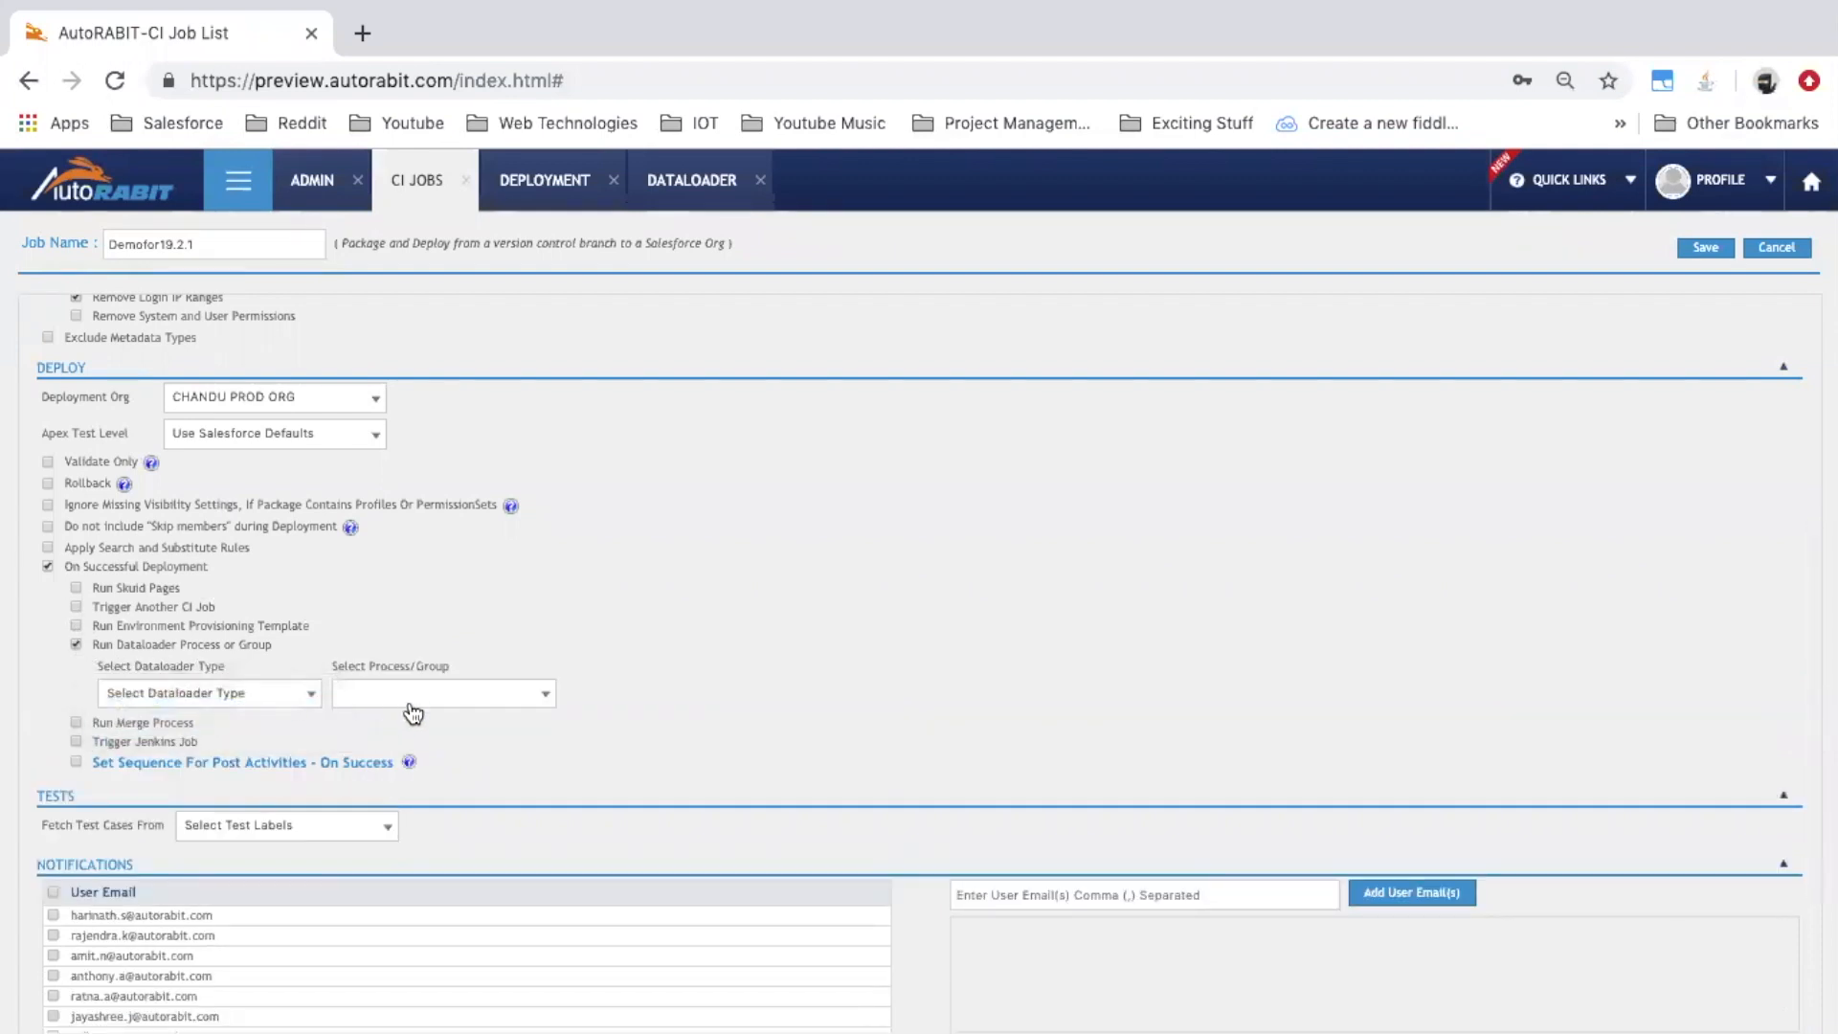
click(411, 706)
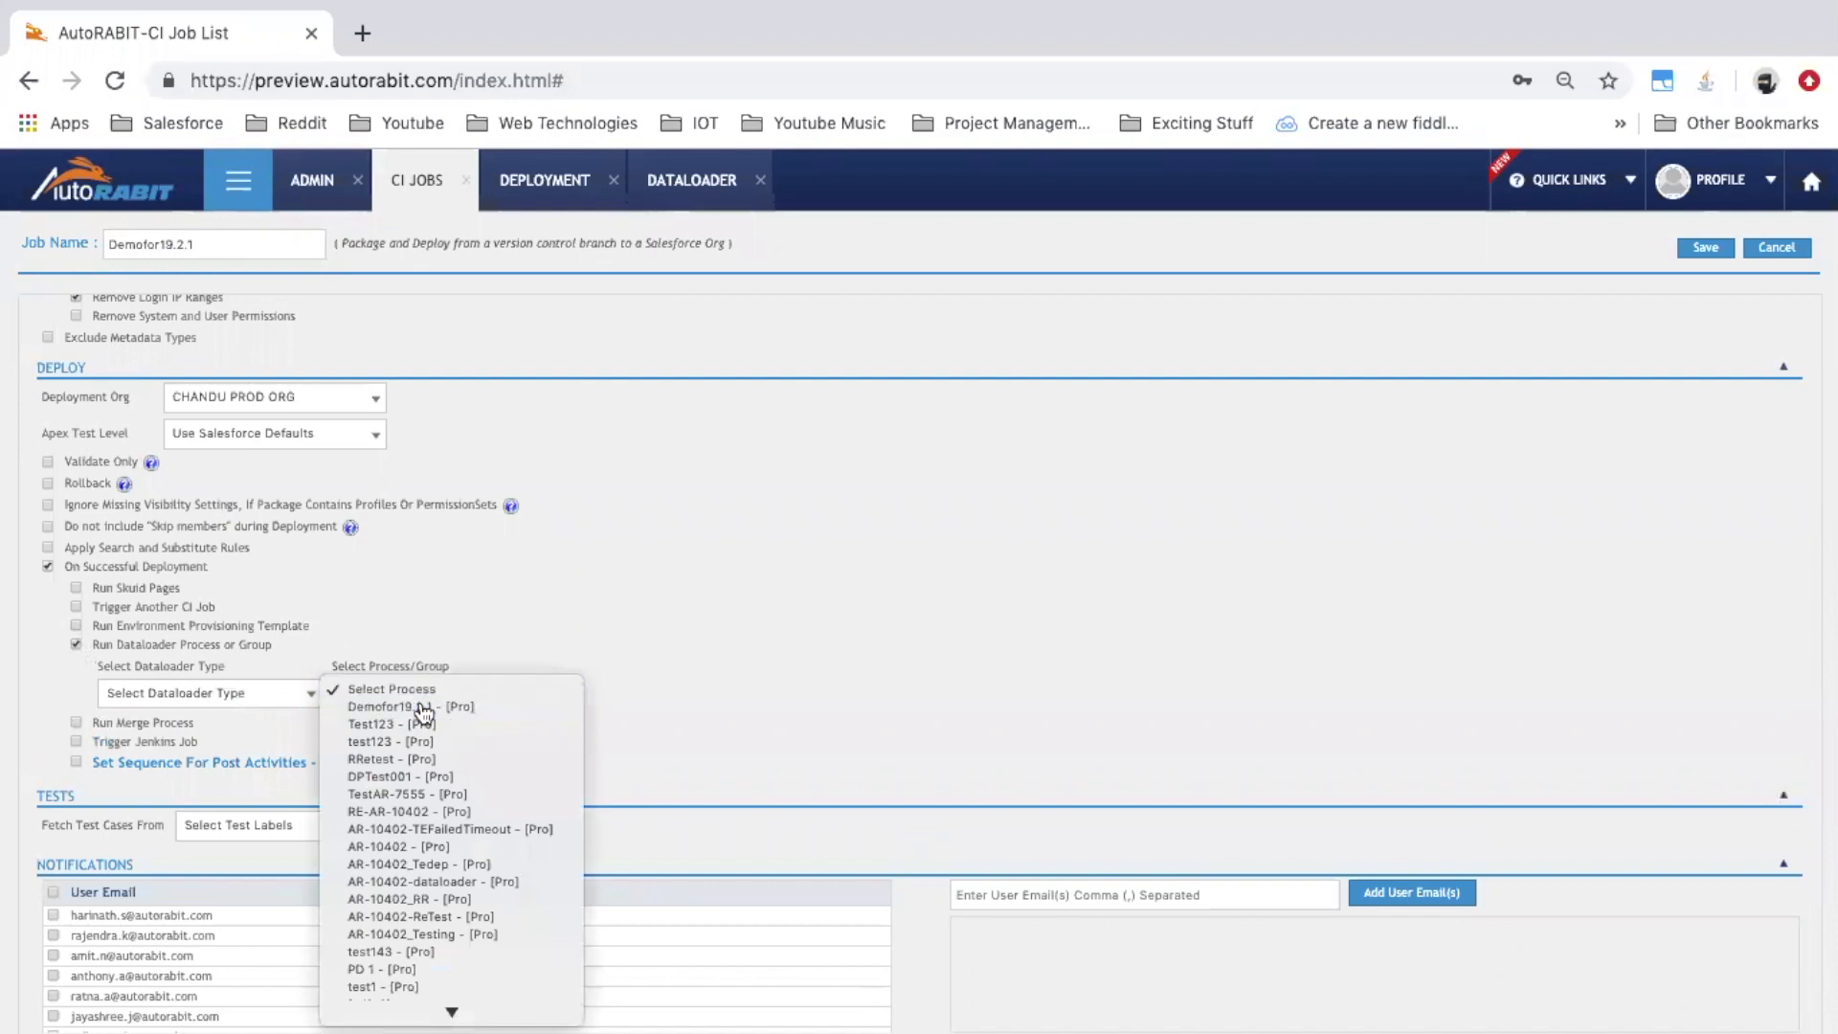
click(426, 710)
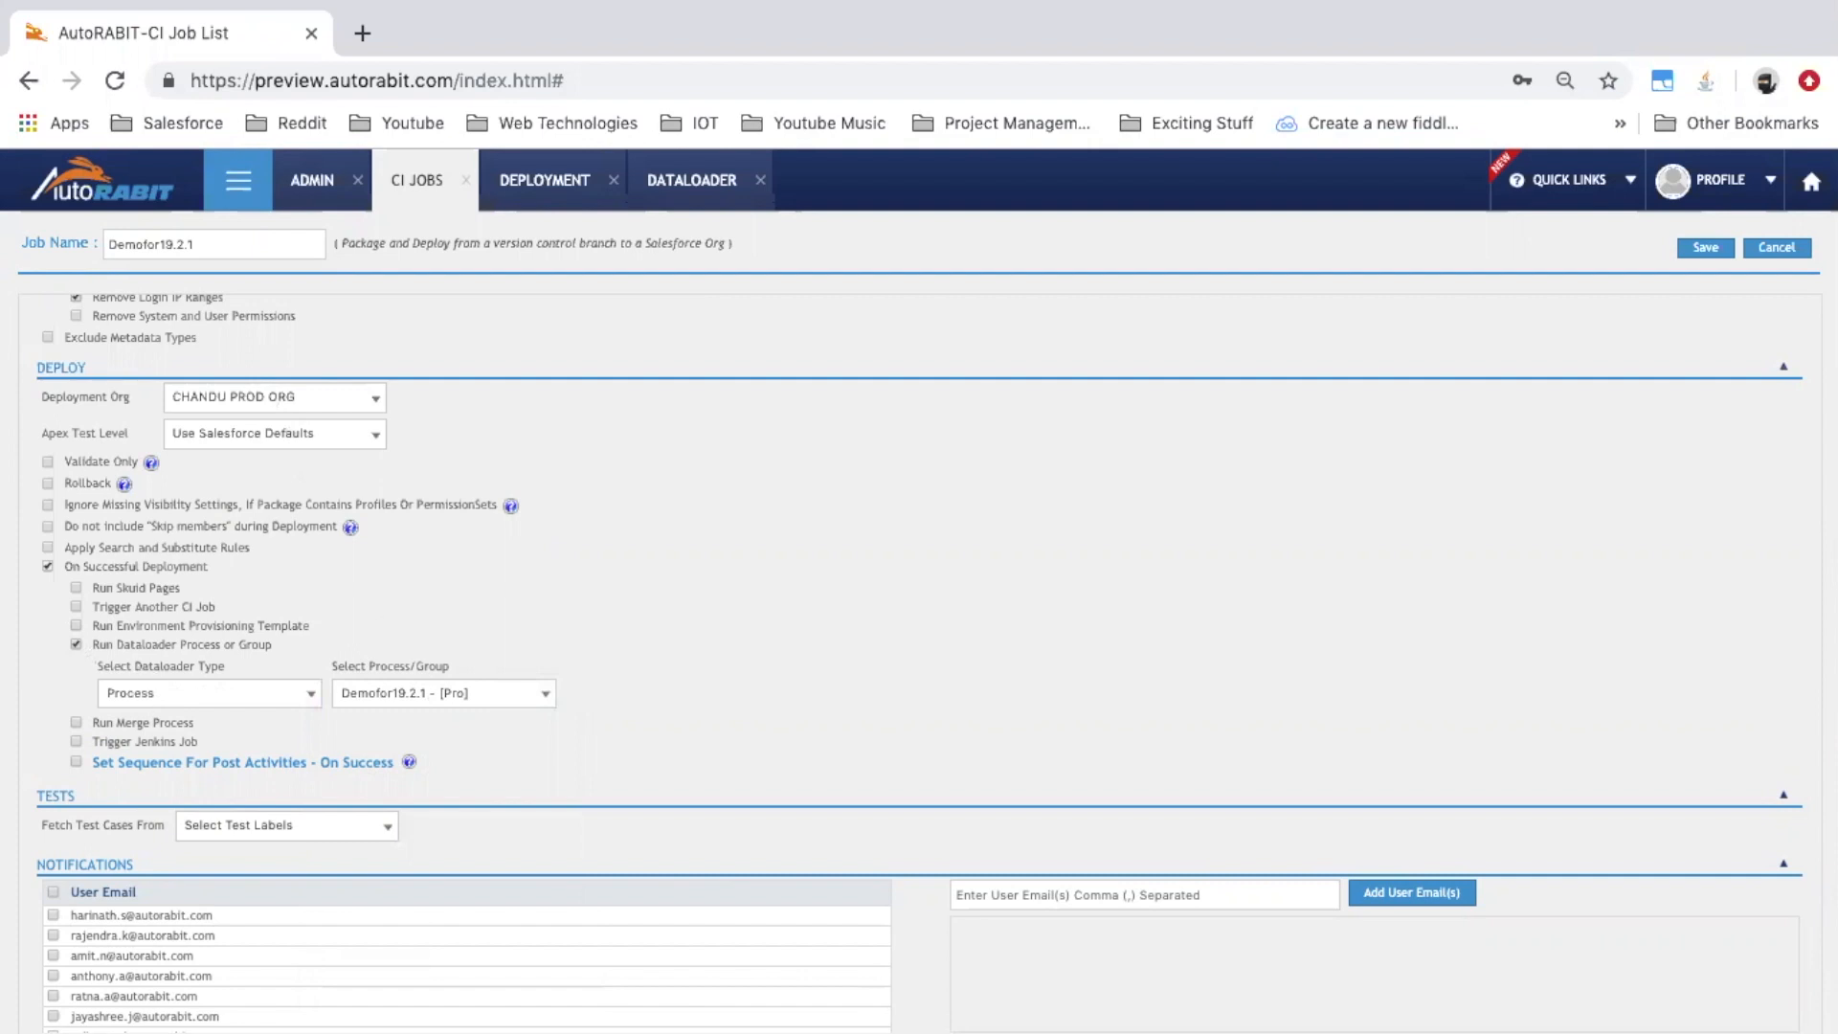
Open Version Control, allowing the first tab to close for the max-tabs limit
click(251, 198)
click(197, 430)
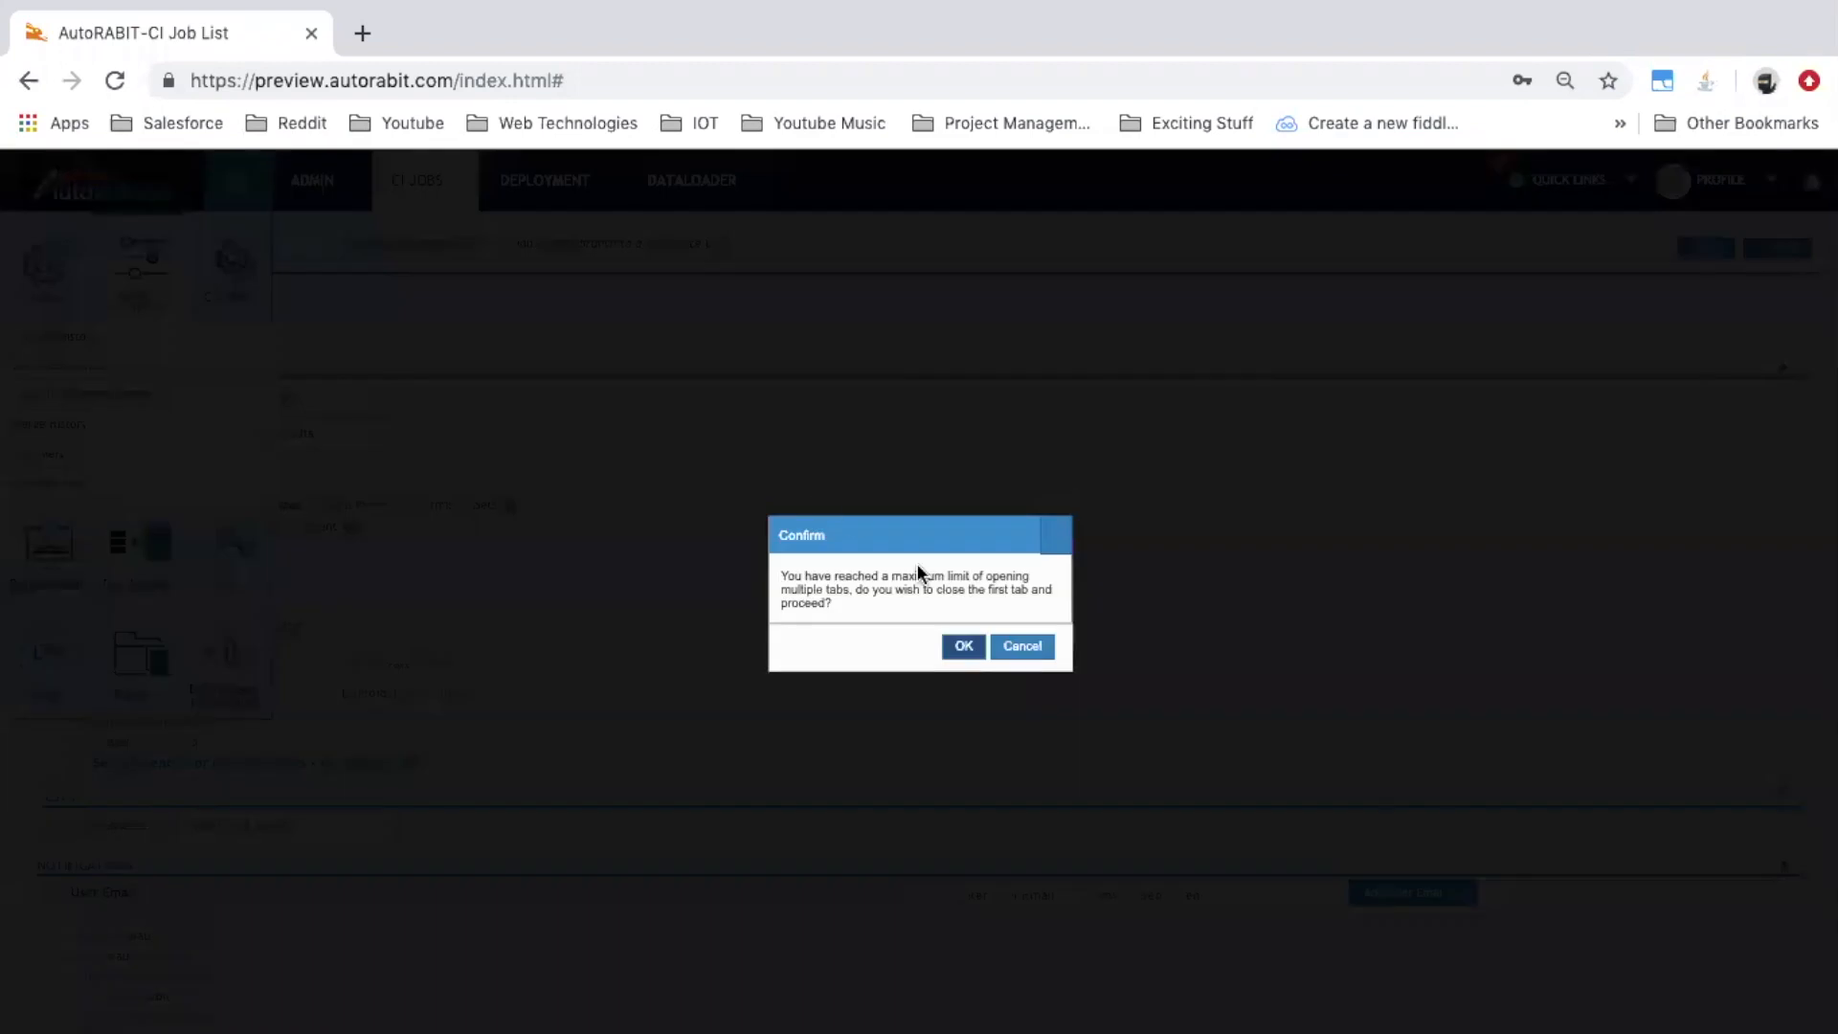
click(961, 646)
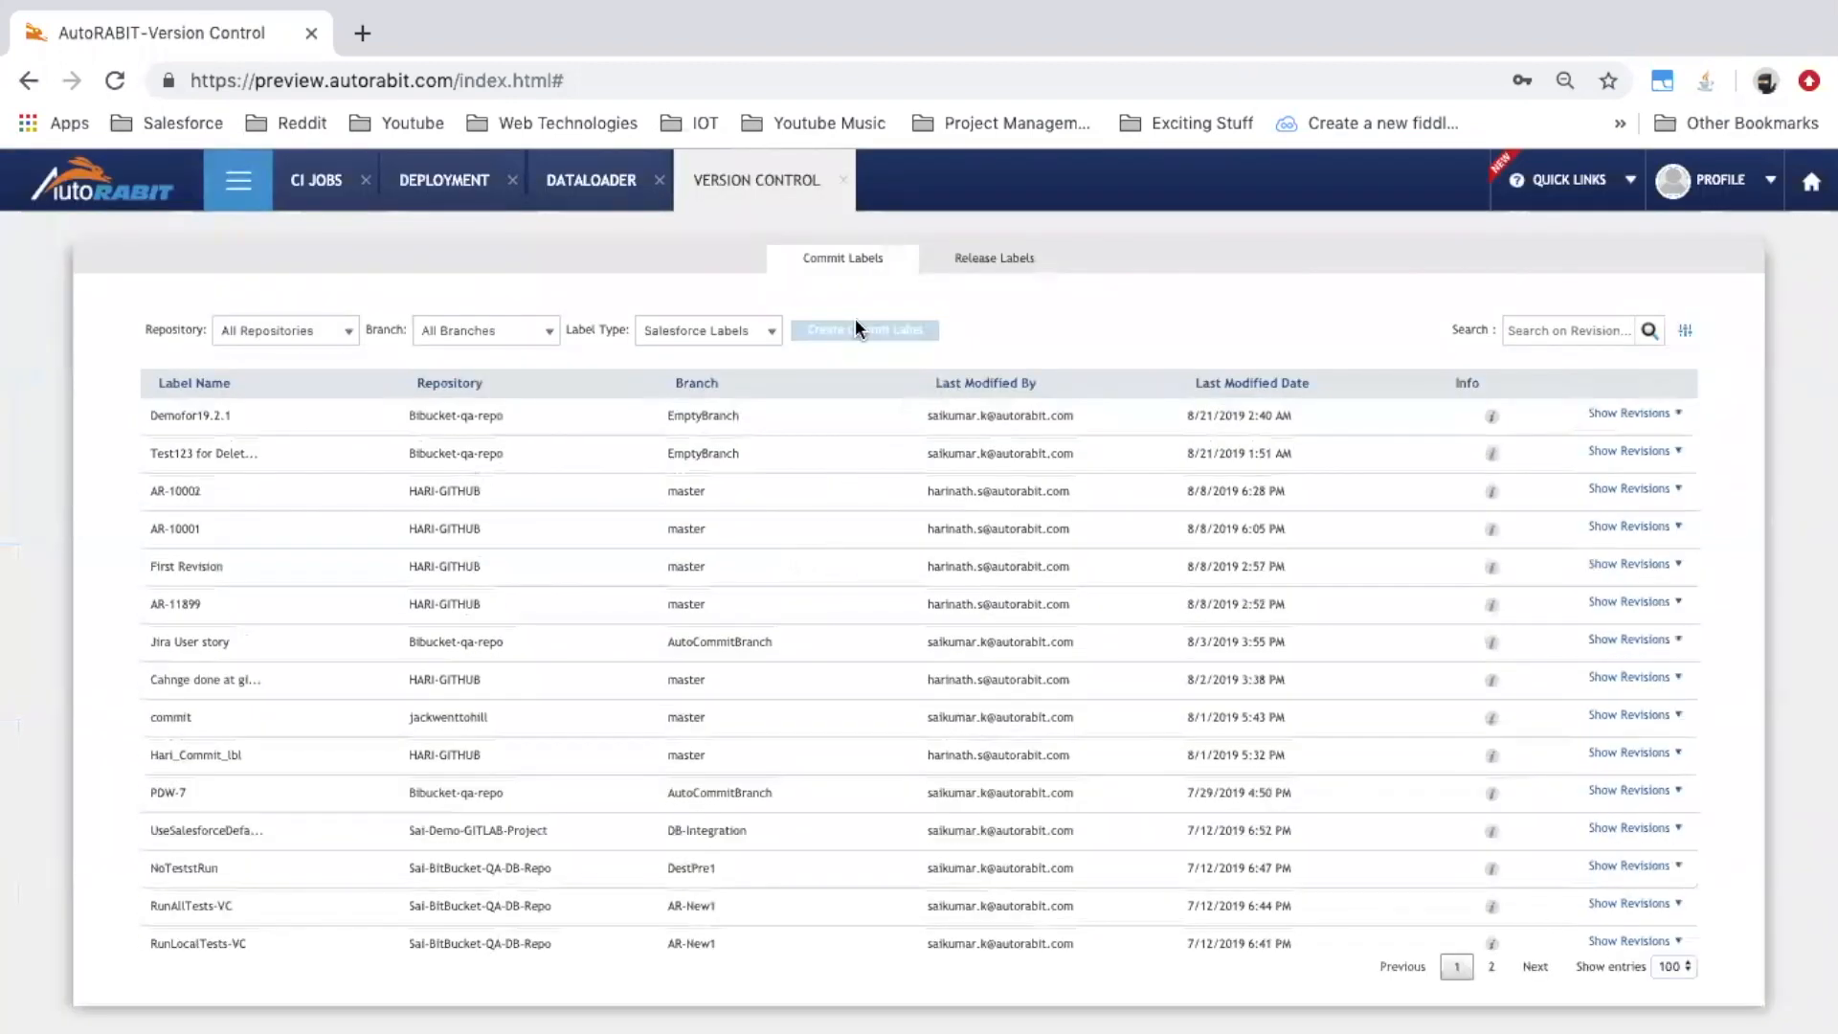
Toggle label type between Vlocity and Salesforce, view Release Labels, then return to Commit Labels
click(764, 333)
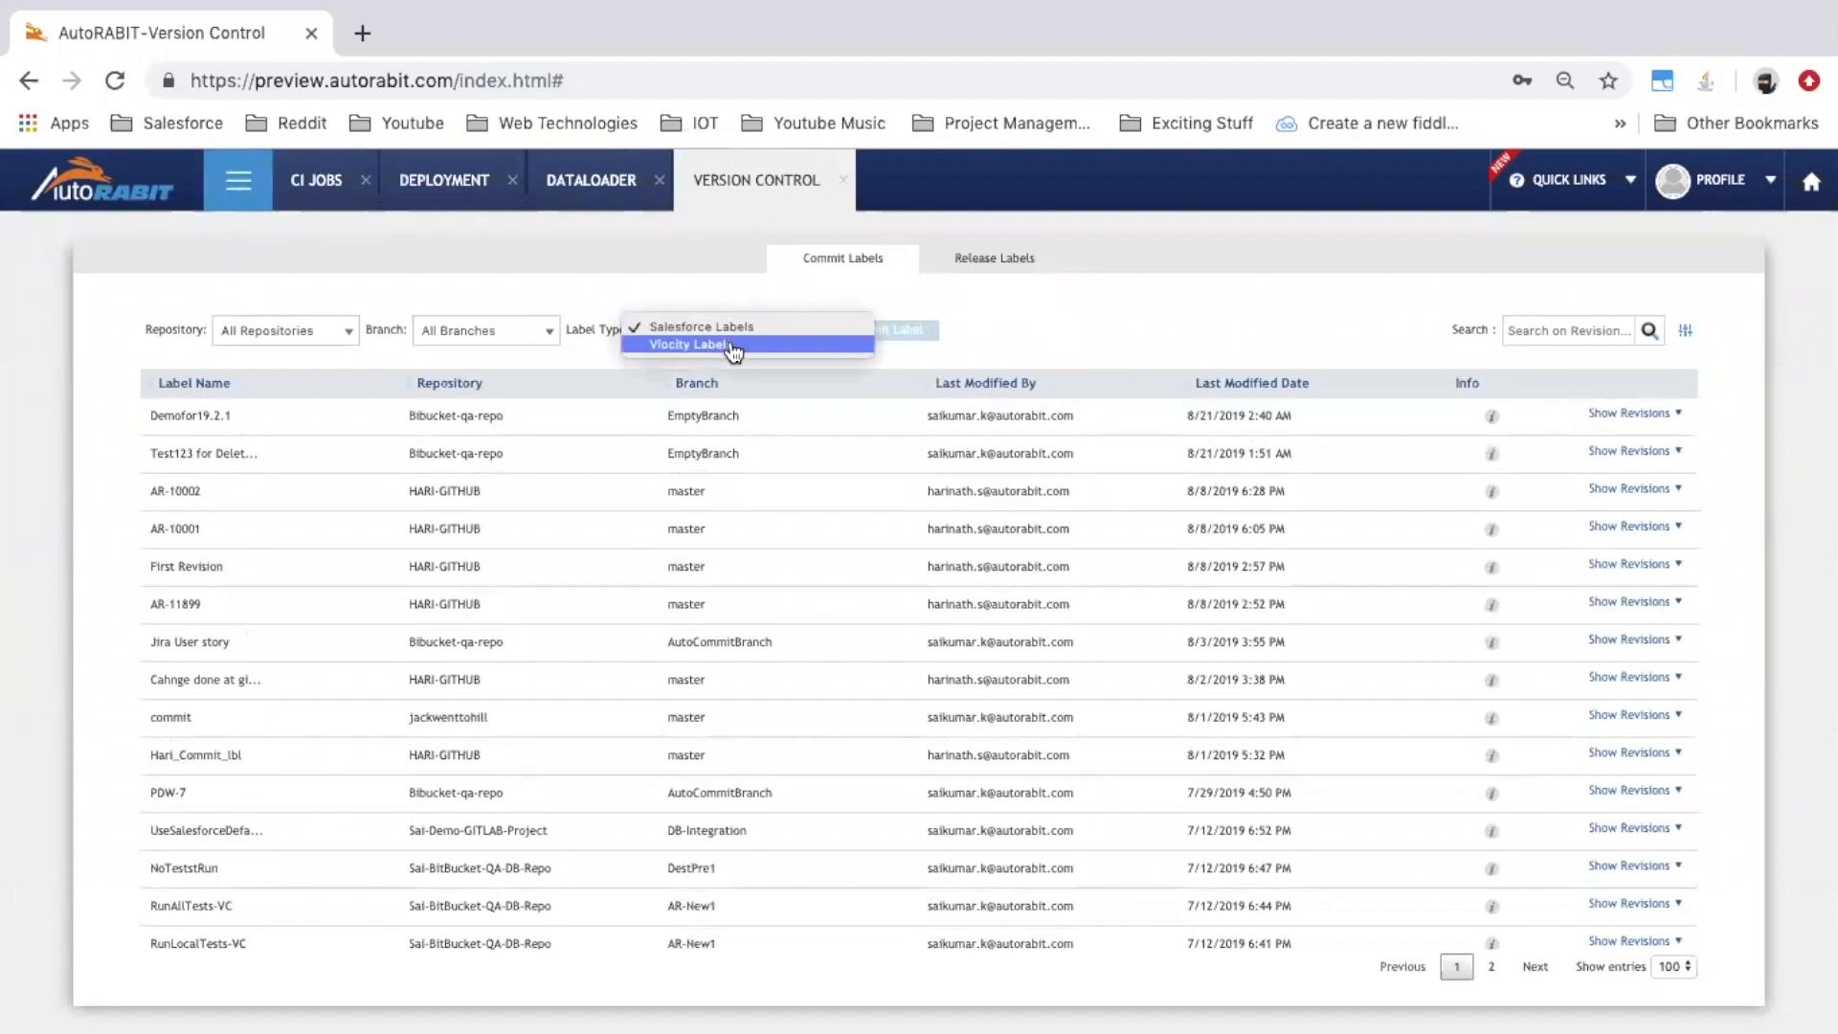
click(731, 345)
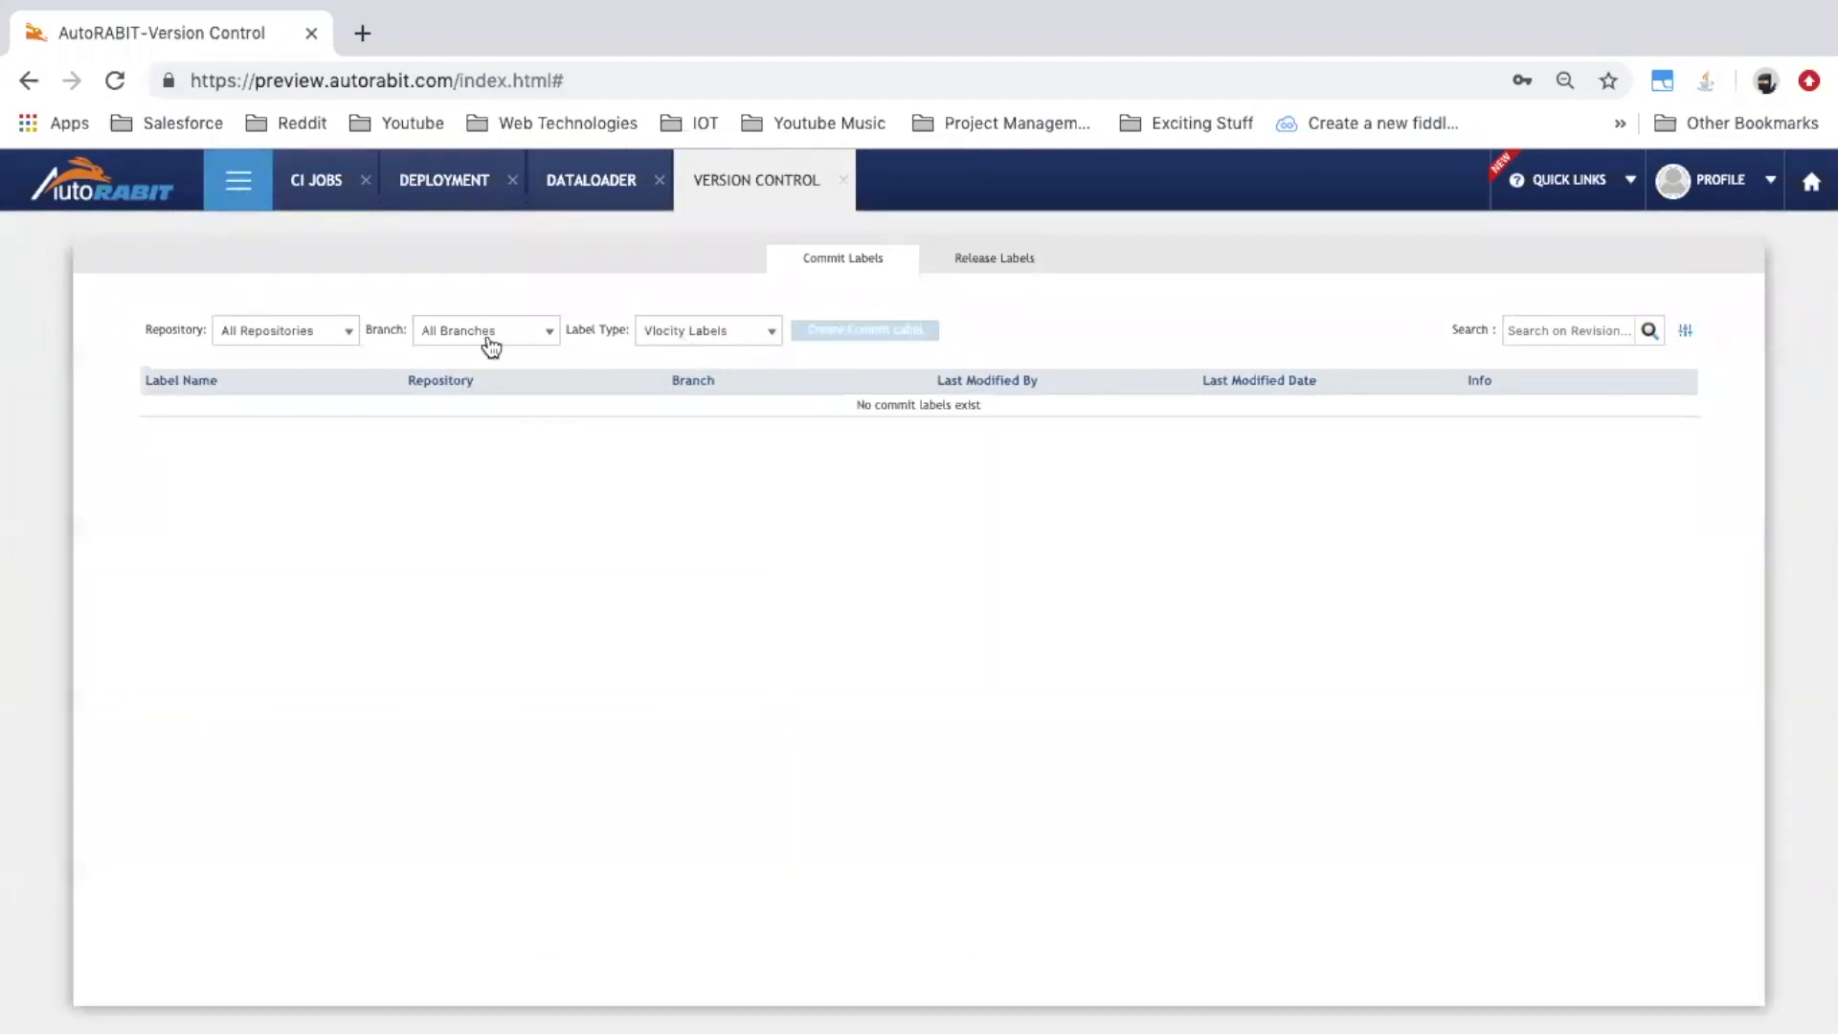
click(677, 337)
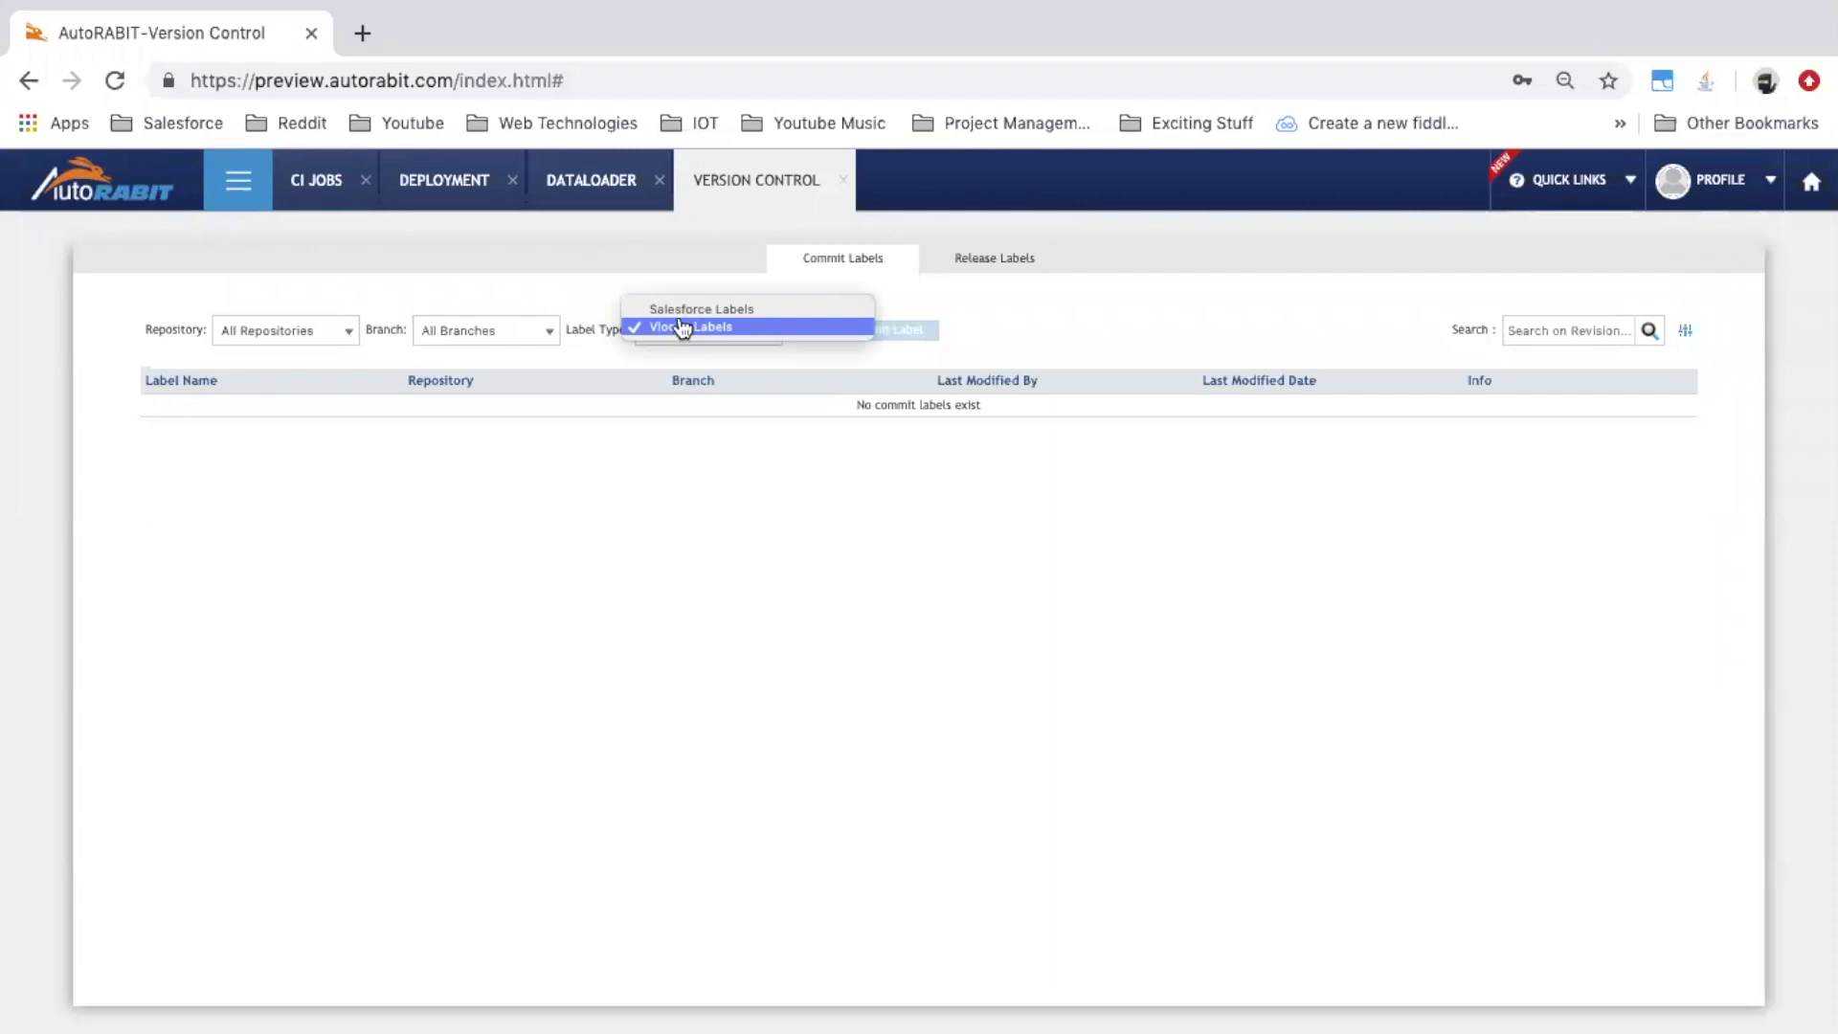
click(686, 310)
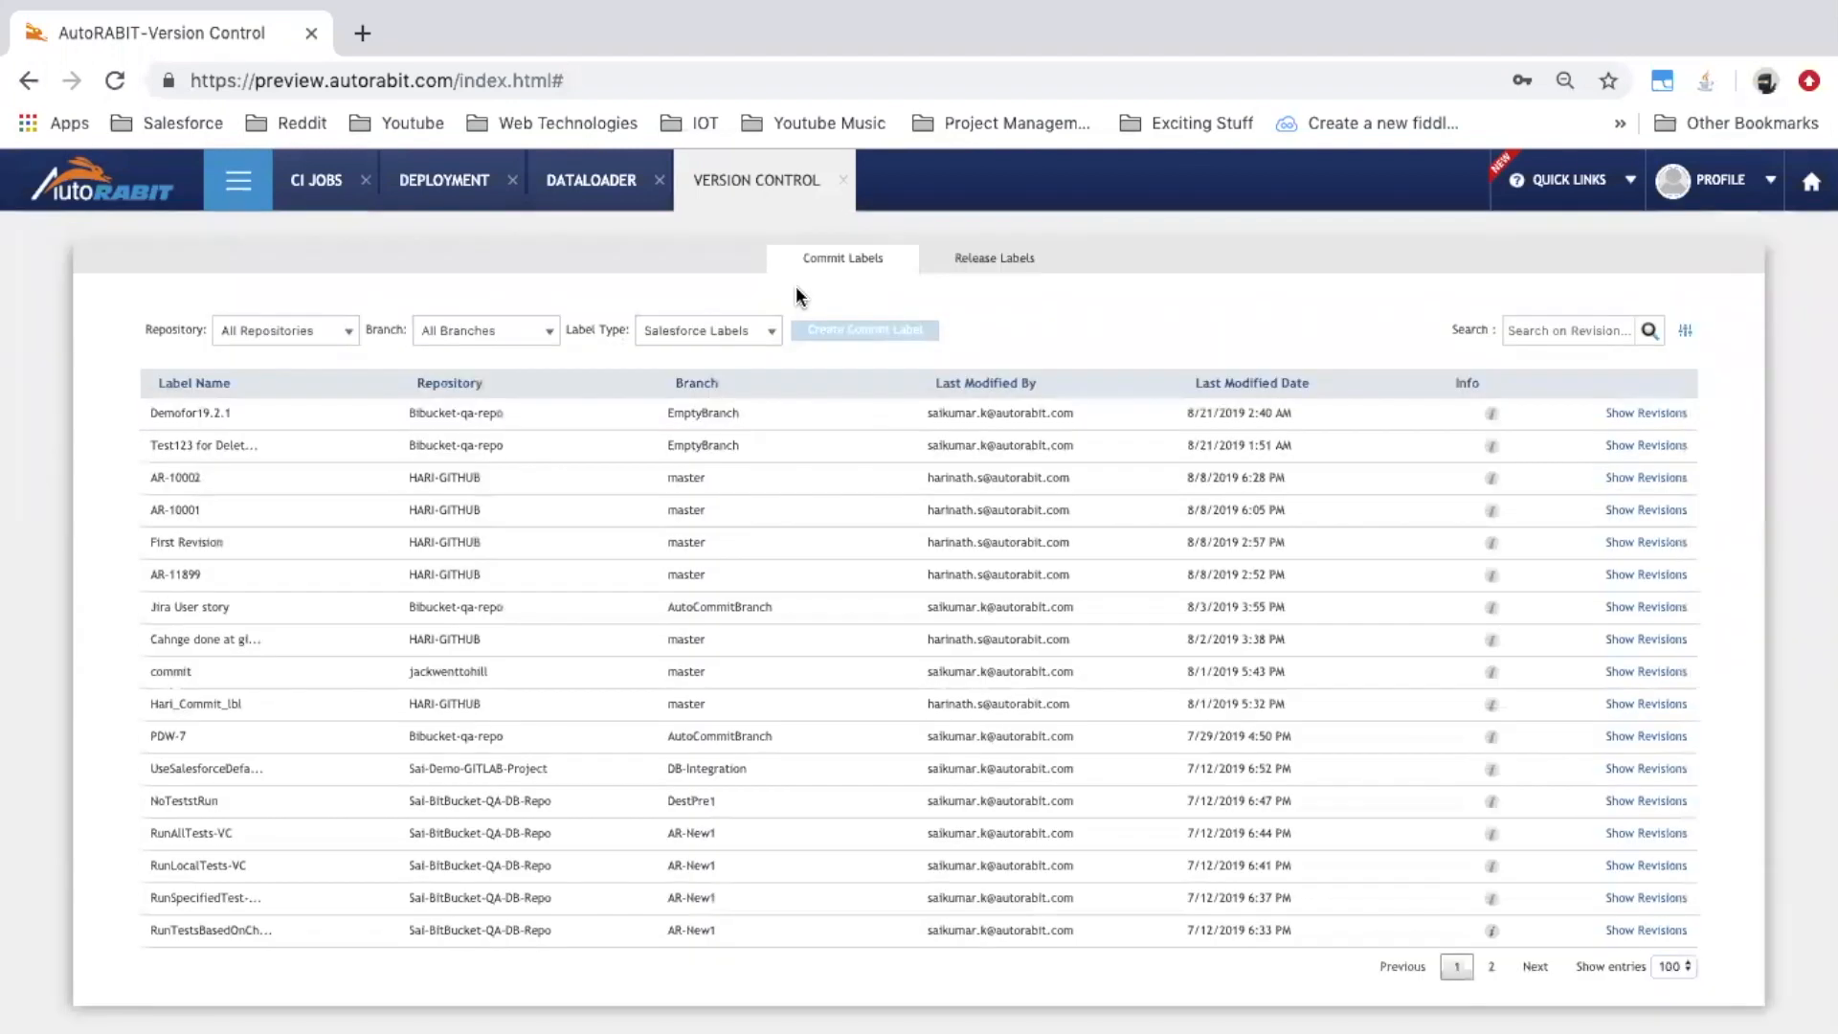
click(983, 272)
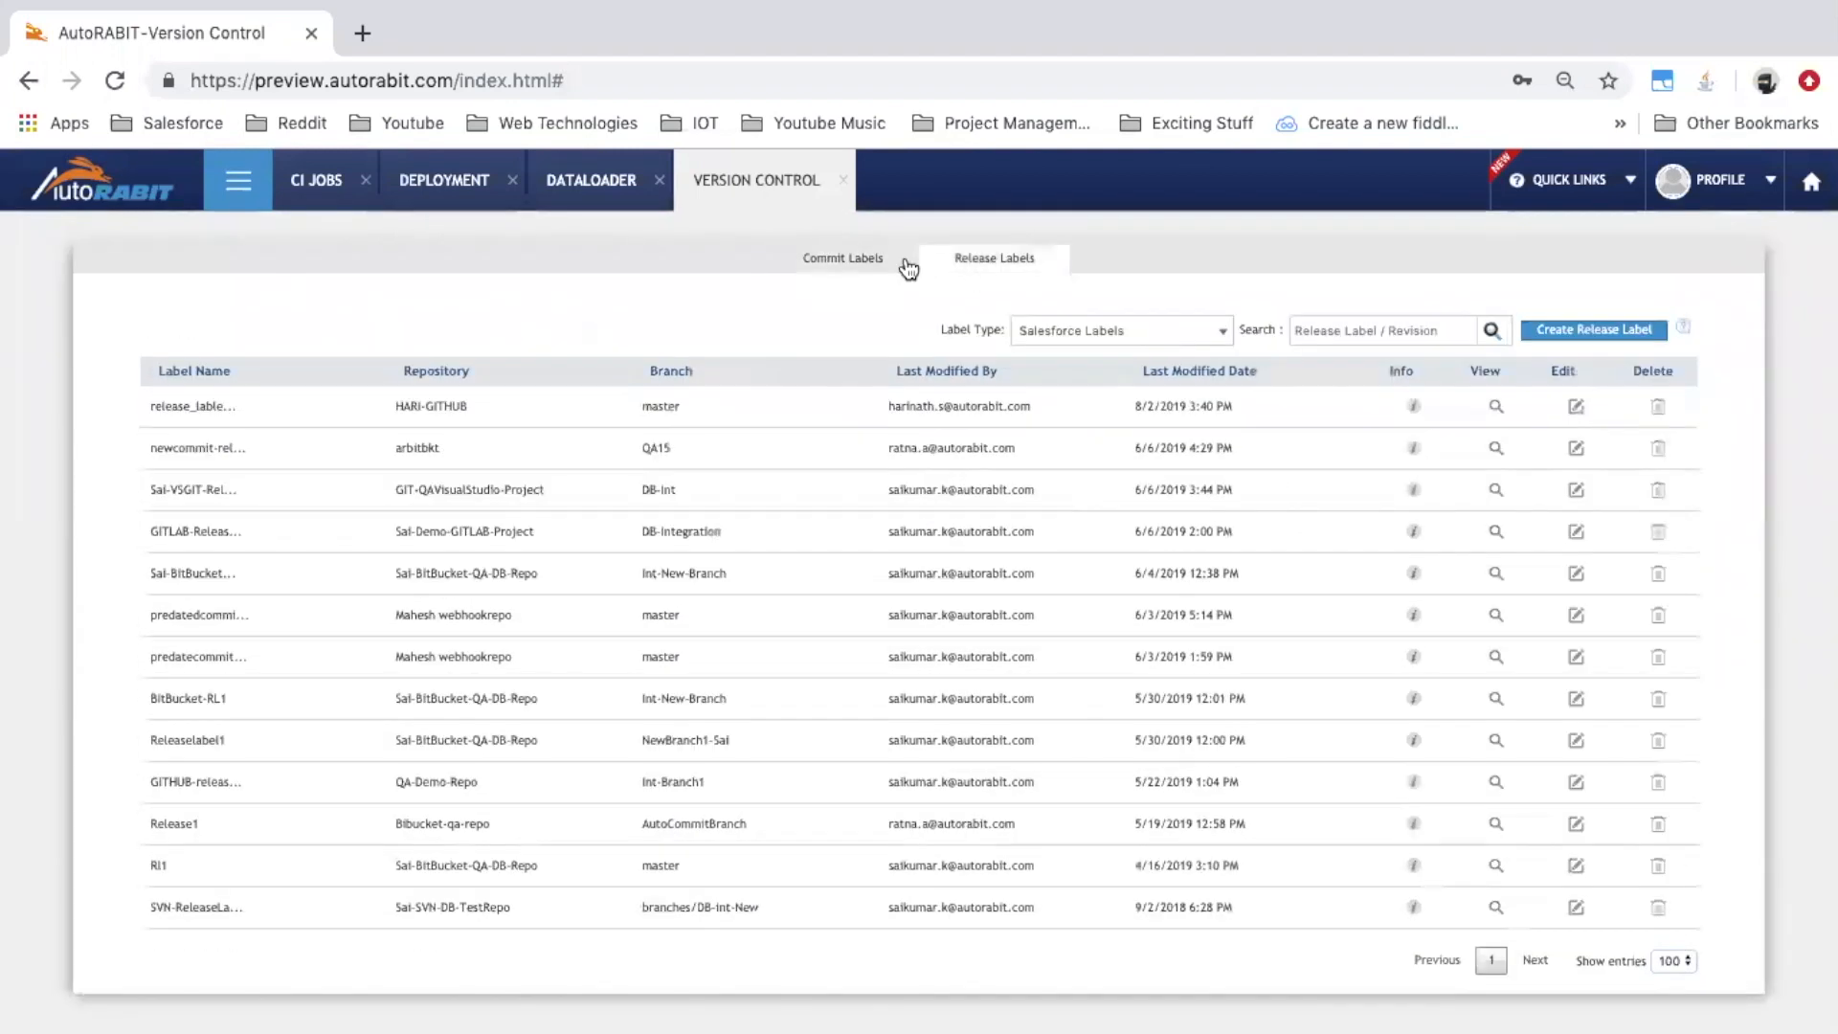
click(843, 260)
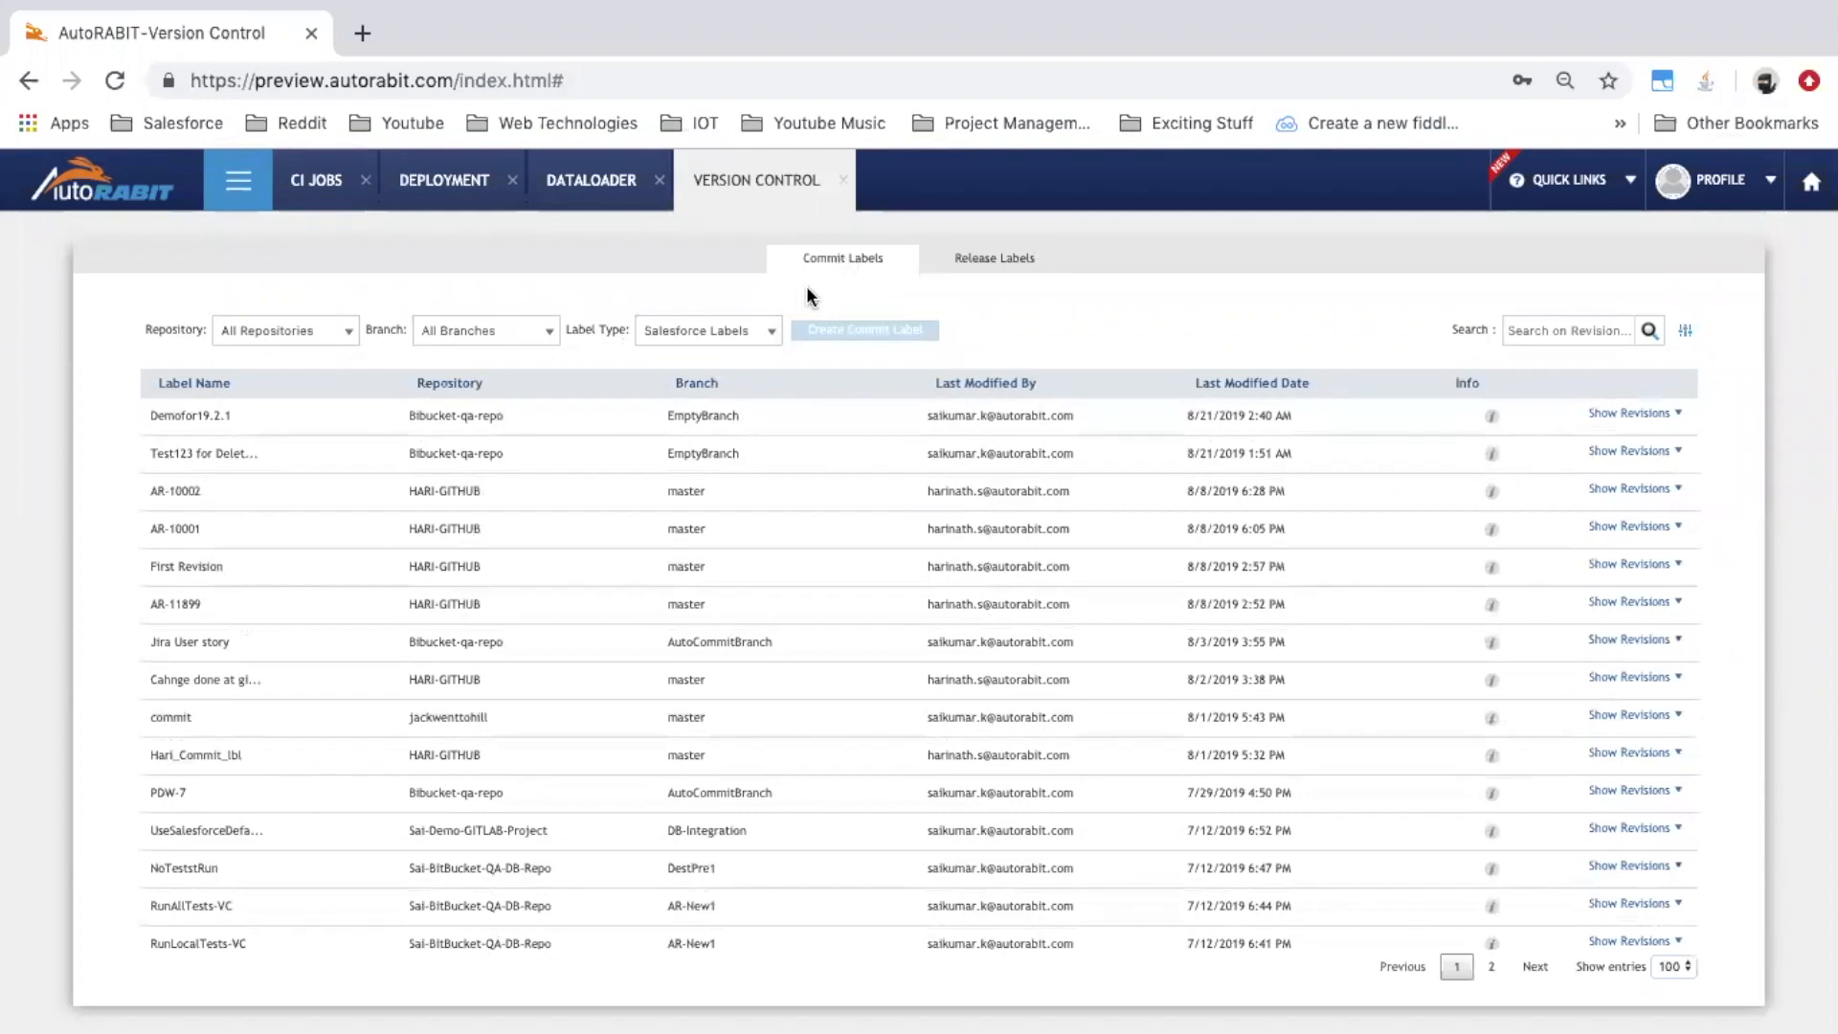